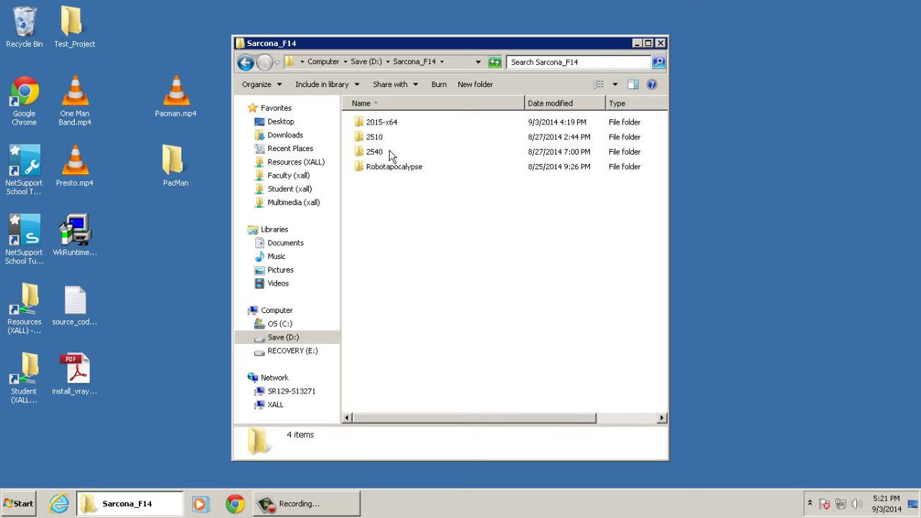
# Step: Copy the 2015-x64 folder located inside the 2540 class folder
pyautogui.rightClick(382, 127)
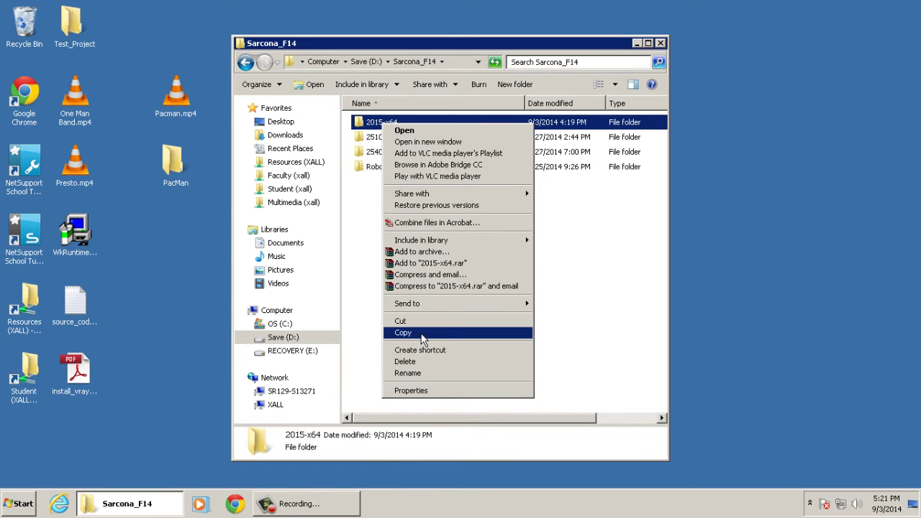
pyautogui.doubleClick(376, 151)
pyautogui.click(385, 126)
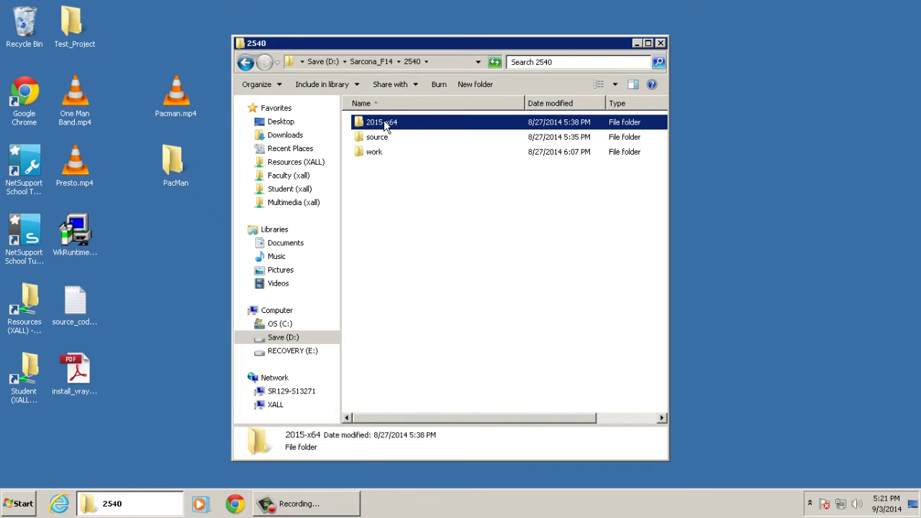
pyautogui.rightClick(384, 122)
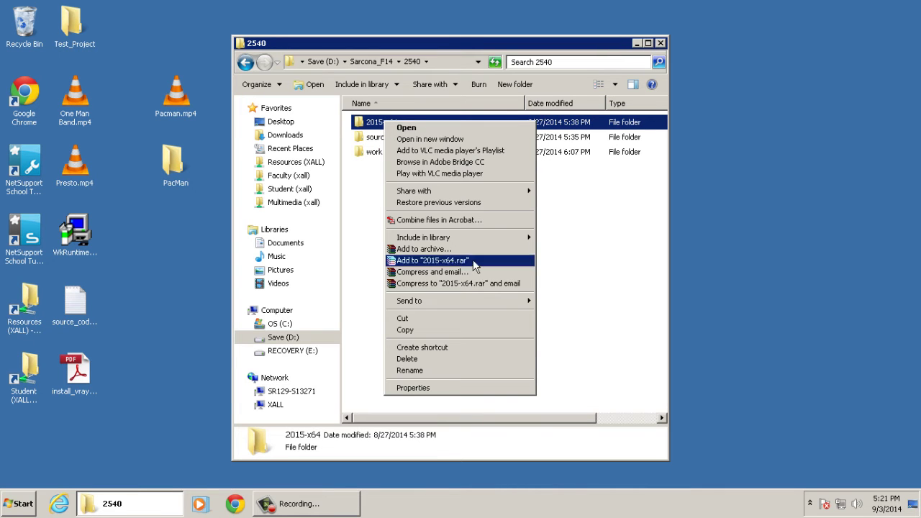
pyautogui.click(466, 331)
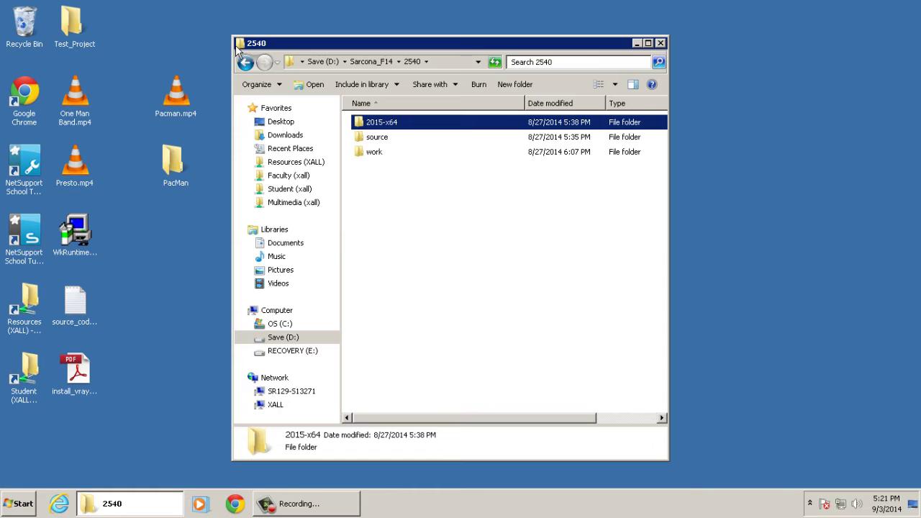
# Step: Paste the copied 2015-x64 folder into the maya folder on the Save (D:) drive
pyautogui.click(286, 338)
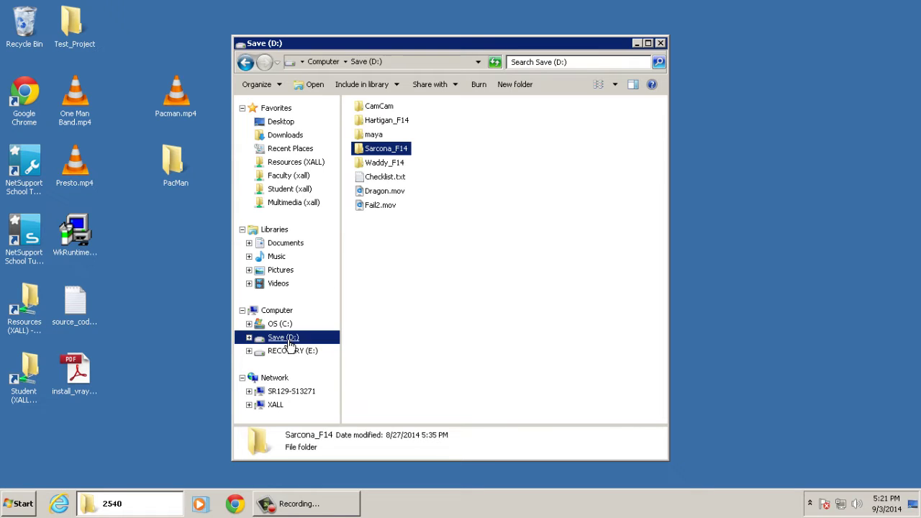
pyautogui.doubleClick(375, 135)
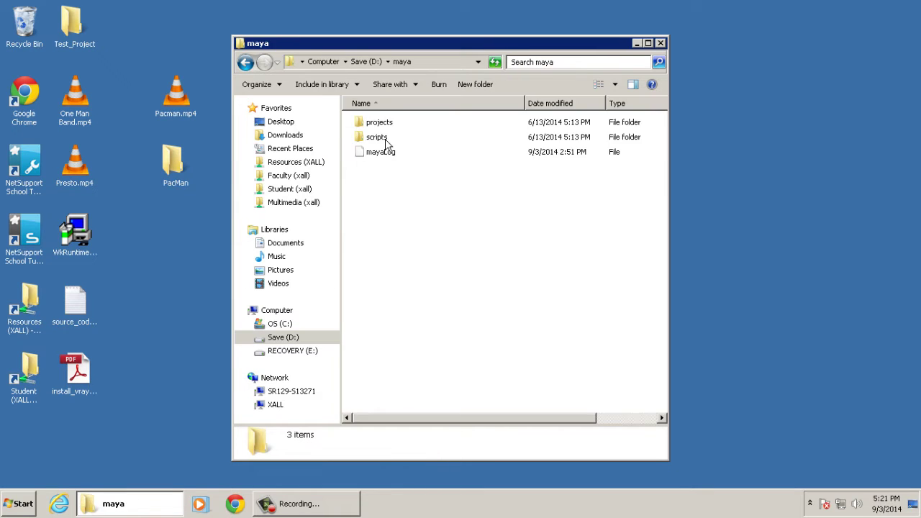
pyautogui.rightClick(422, 190)
pyautogui.click(453, 267)
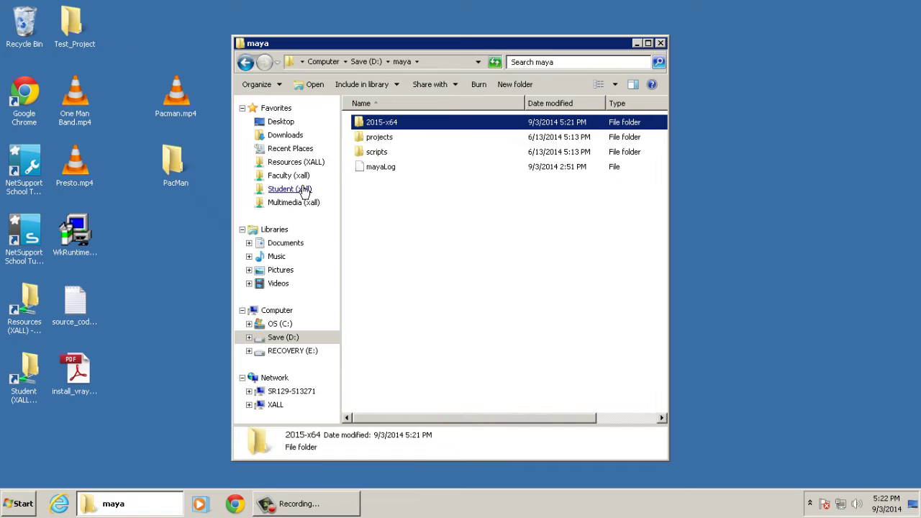
# Step: Copy the Stick folder from 2540 3D Animation in the Resources (XALL) network share
pyautogui.click(298, 164)
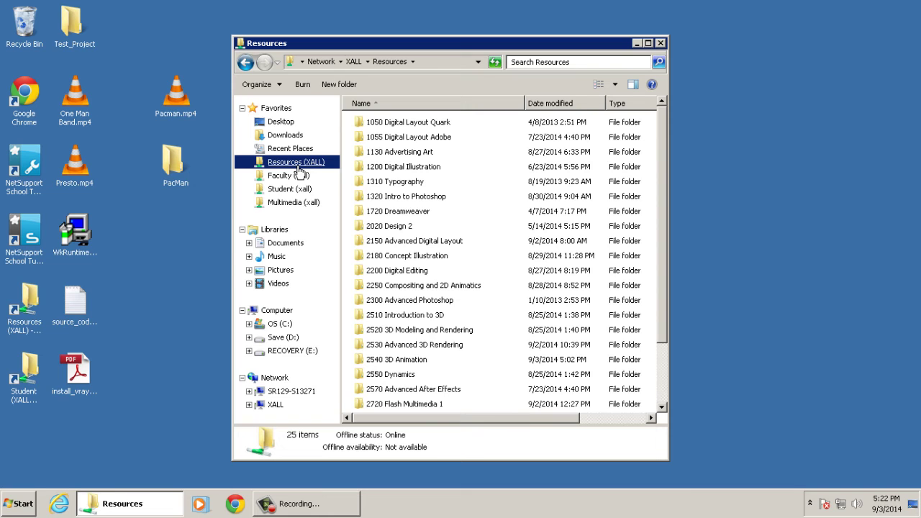
pyautogui.doubleClick(403, 359)
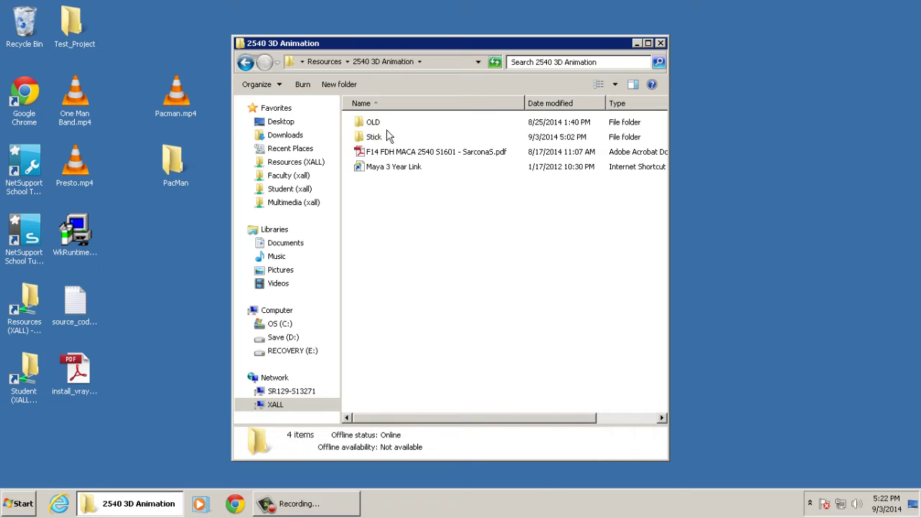
pyautogui.click(369, 139)
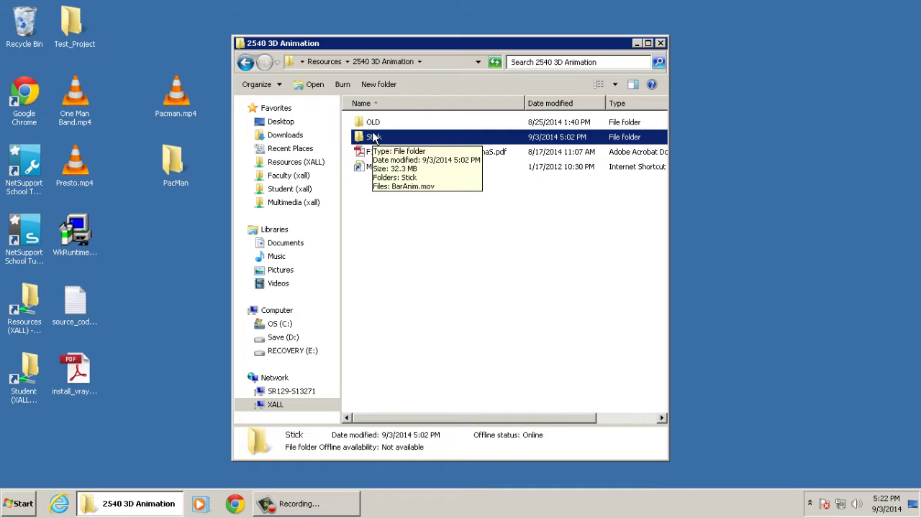
# Step: Paste the Stick folder into the 2540\work folder inside the instructor's F14 folder on Save (D:)
pyautogui.click(288, 337)
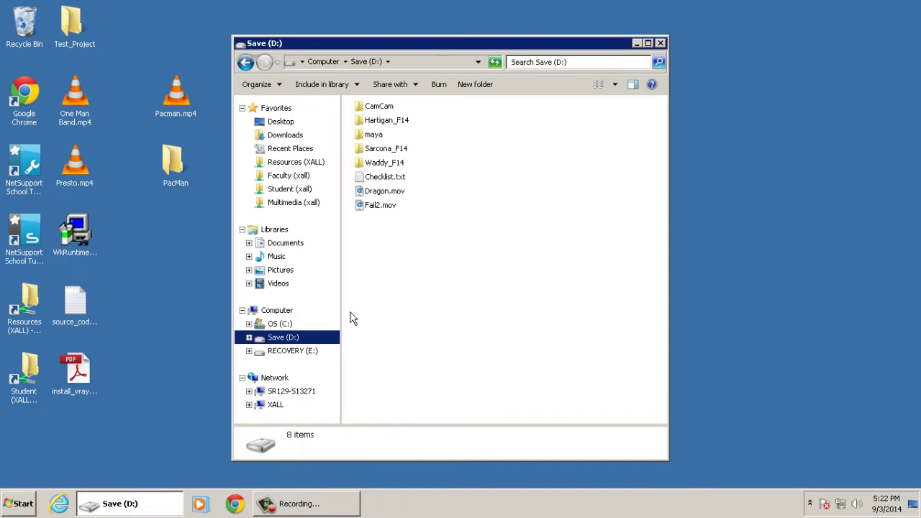
pyautogui.click(386, 151)
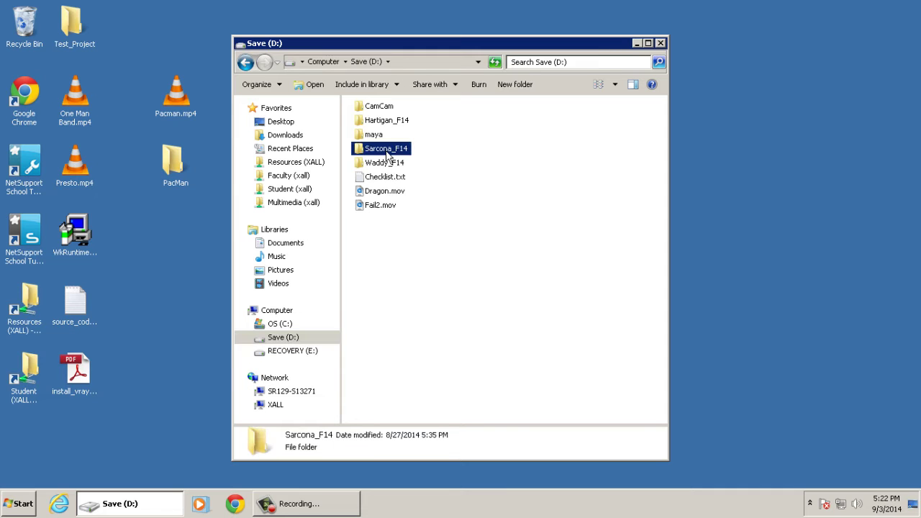
pyautogui.doubleClick(387, 151)
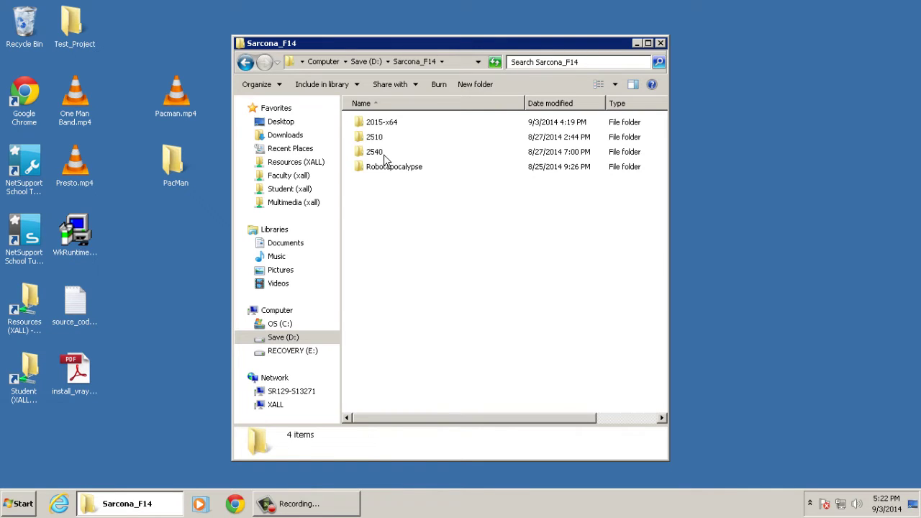
pyautogui.click(382, 154)
pyautogui.doubleClick(380, 154)
pyautogui.doubleClick(379, 154)
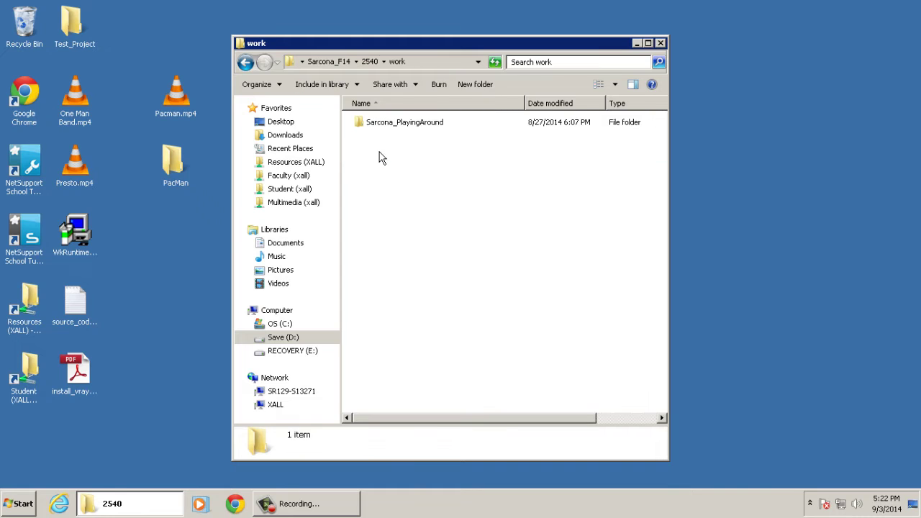
pyautogui.rightClick(381, 167)
pyautogui.click(418, 241)
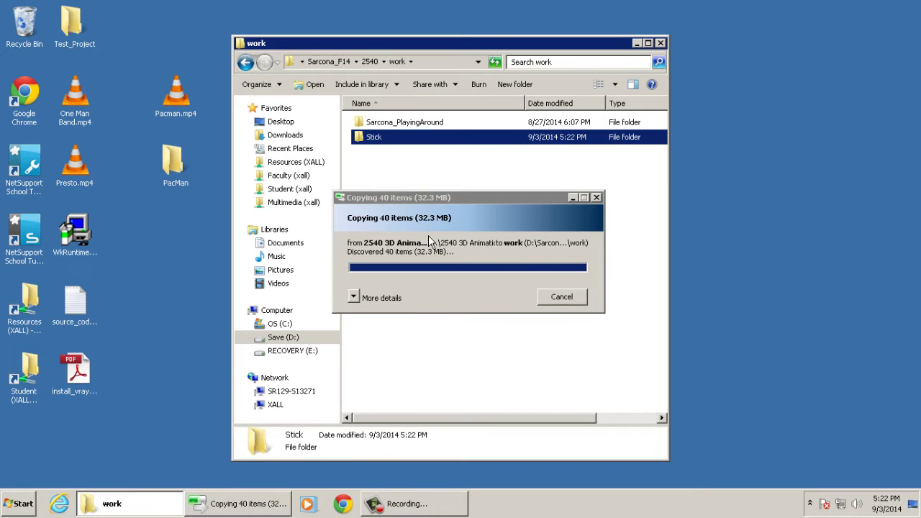
# Step: Rename the pasted Stick folder by prefixing it with the instructor's surname and an underscore
pyautogui.click(374, 137)
pyautogui.press('Home')
pyautogui.write('Sarcona')
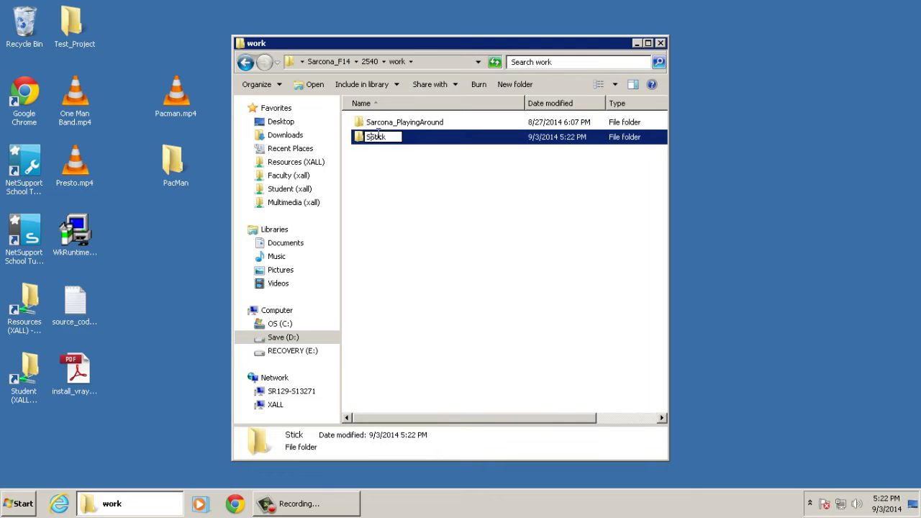
pyautogui.write('_')
pyautogui.press('Return')
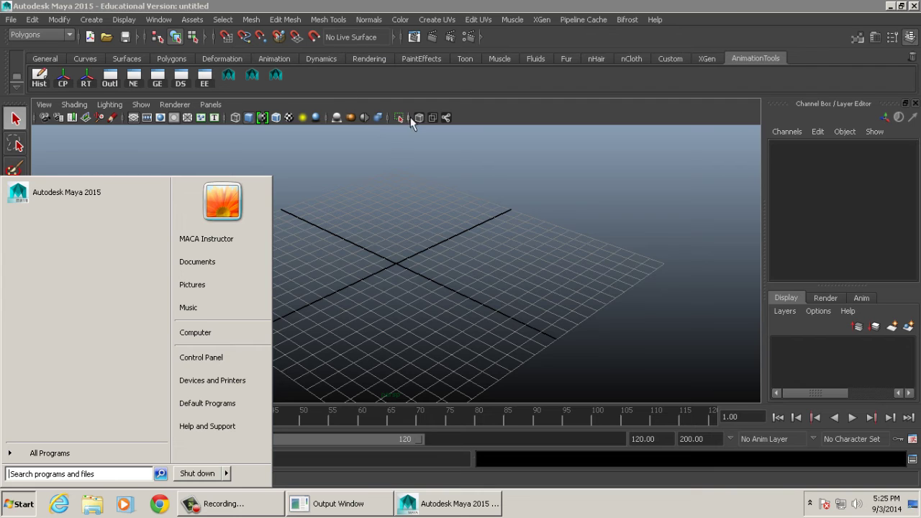
# Step: In Maya, set the project to the Stick subfolder inside the renamed Stick folder in 2540\work
pyautogui.click(442, 158)
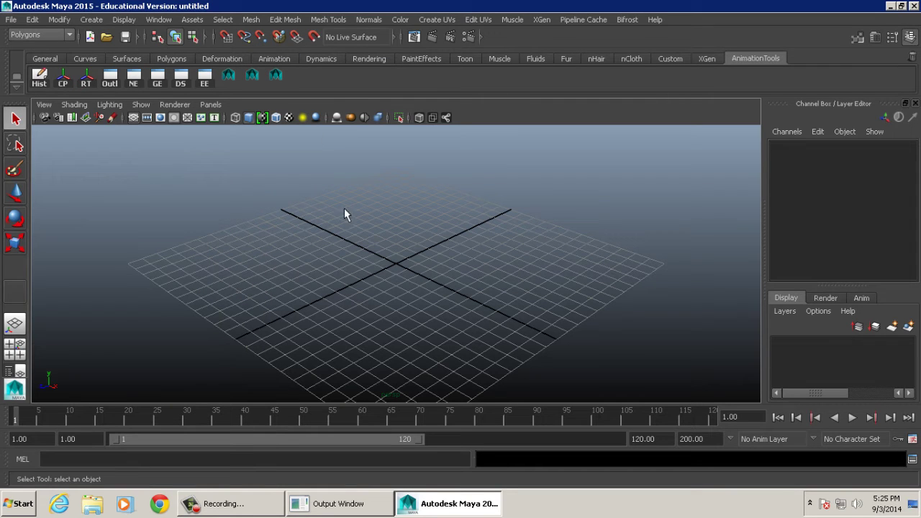
pyautogui.click(11, 20)
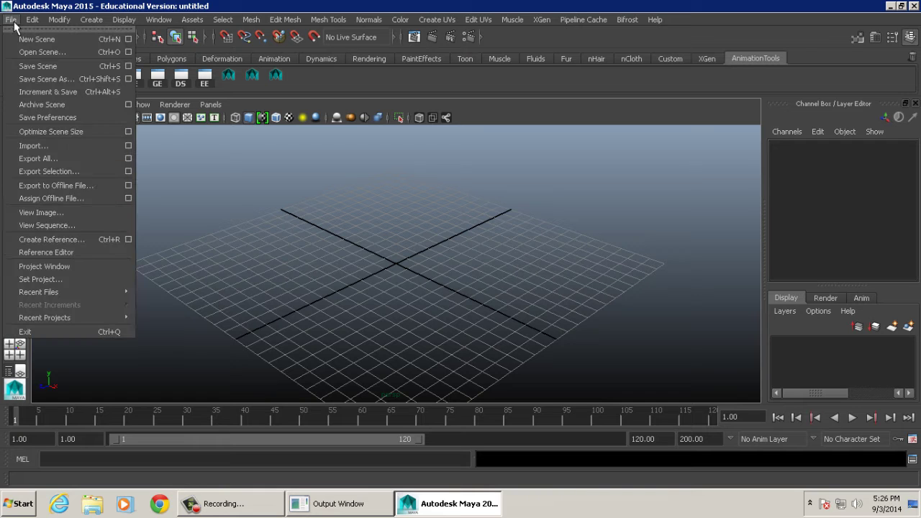
pyautogui.click(81, 287)
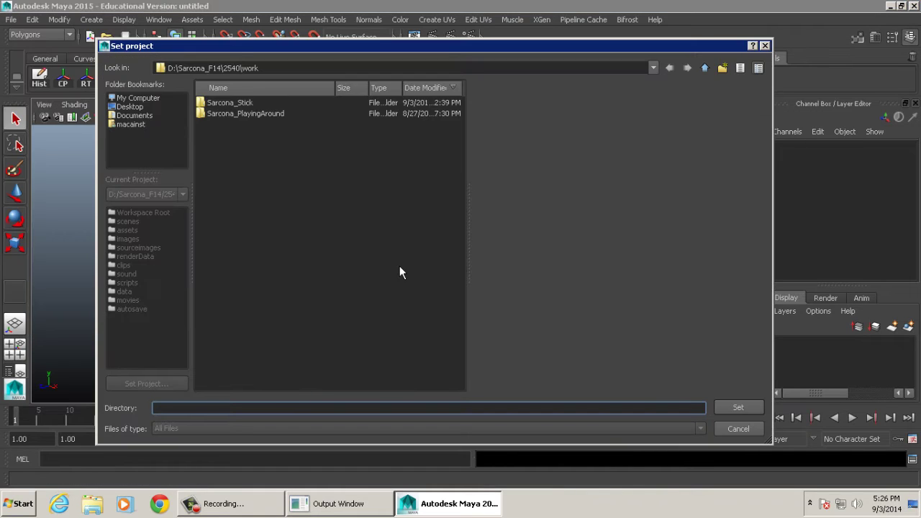
pyautogui.click(247, 103)
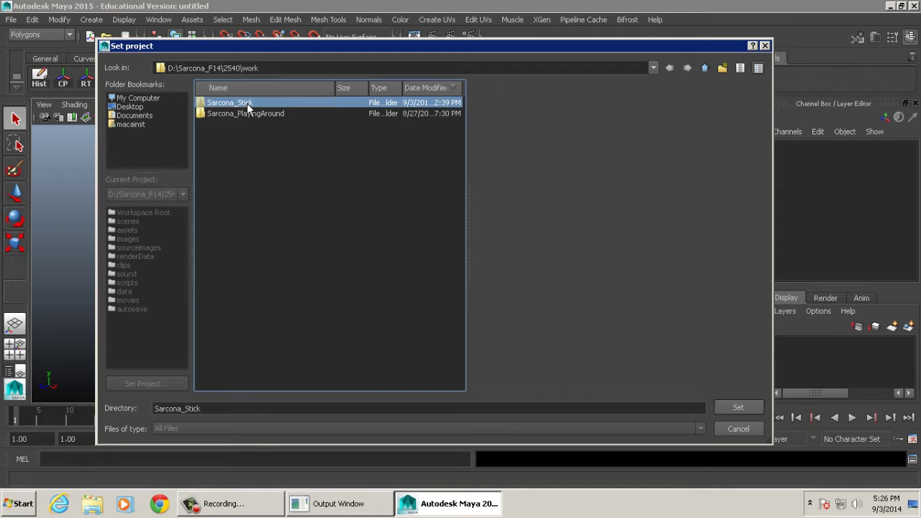
pyautogui.doubleClick(246, 103)
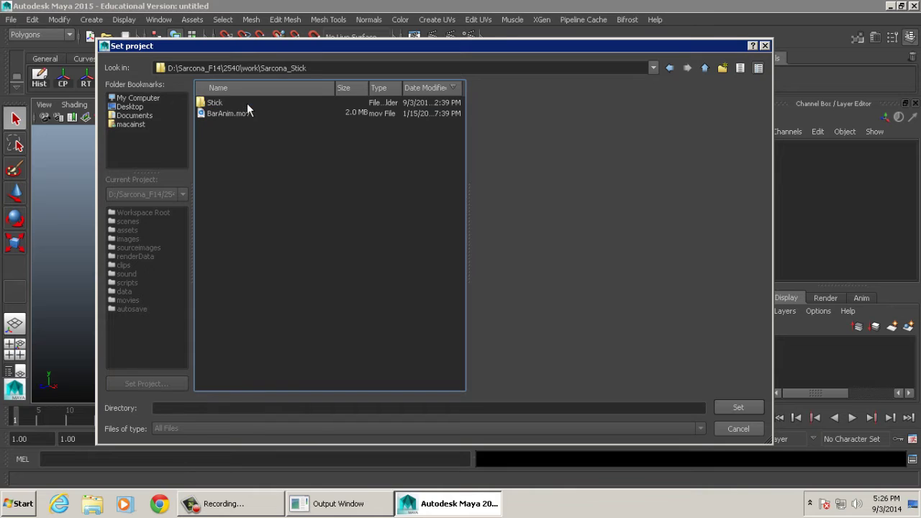
pyautogui.click(220, 106)
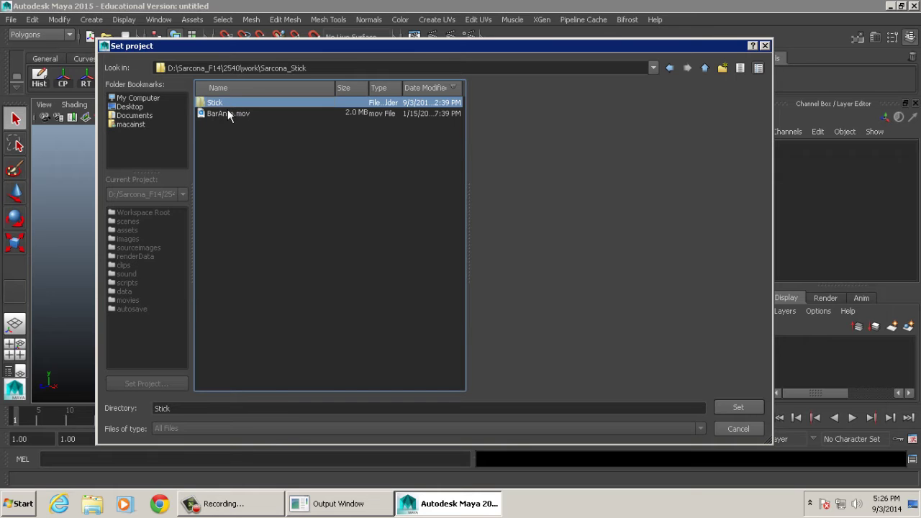
pyautogui.click(739, 408)
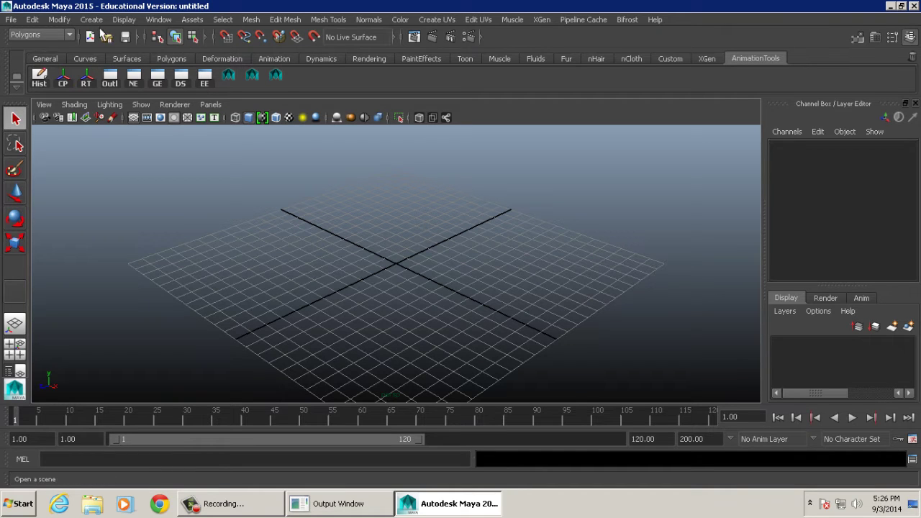
# Step: Open the scene Stick_Rig_Anim.mb from the project's scenes folder
pyautogui.click(11, 20)
pyautogui.click(36, 52)
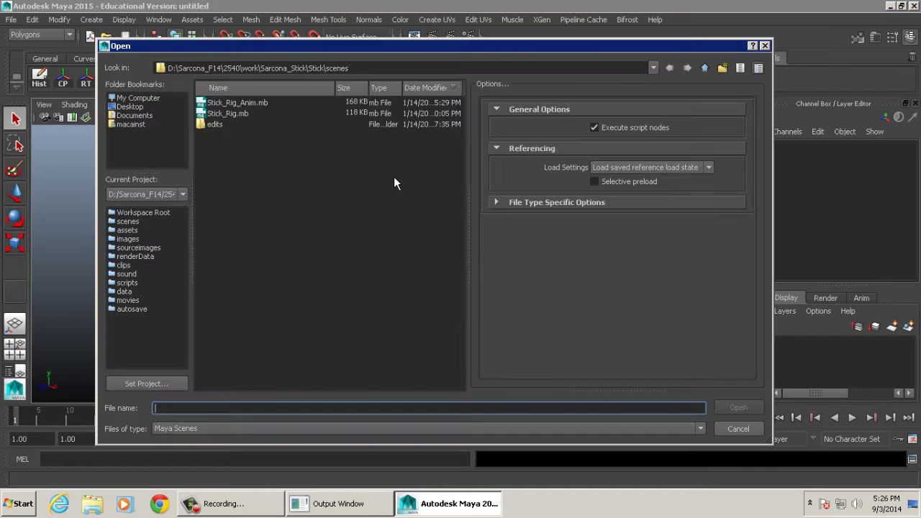
pyautogui.click(235, 115)
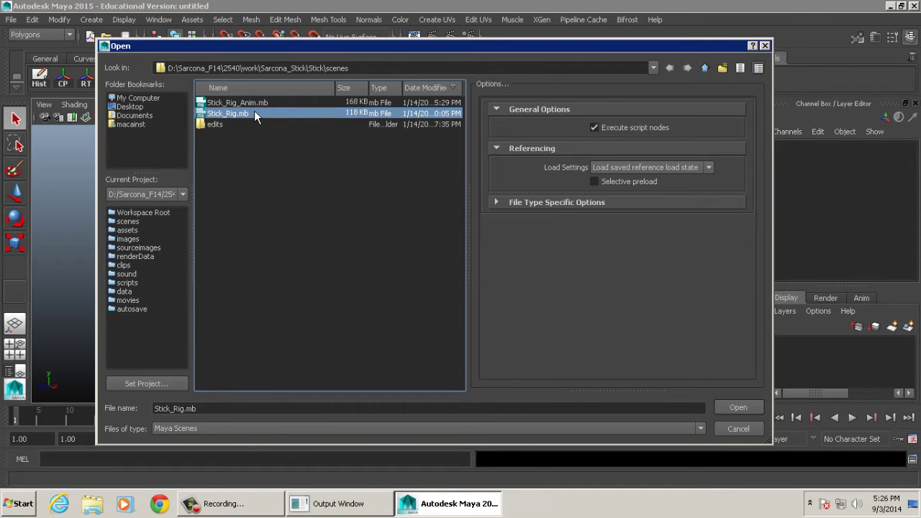
pyautogui.doubleClick(256, 103)
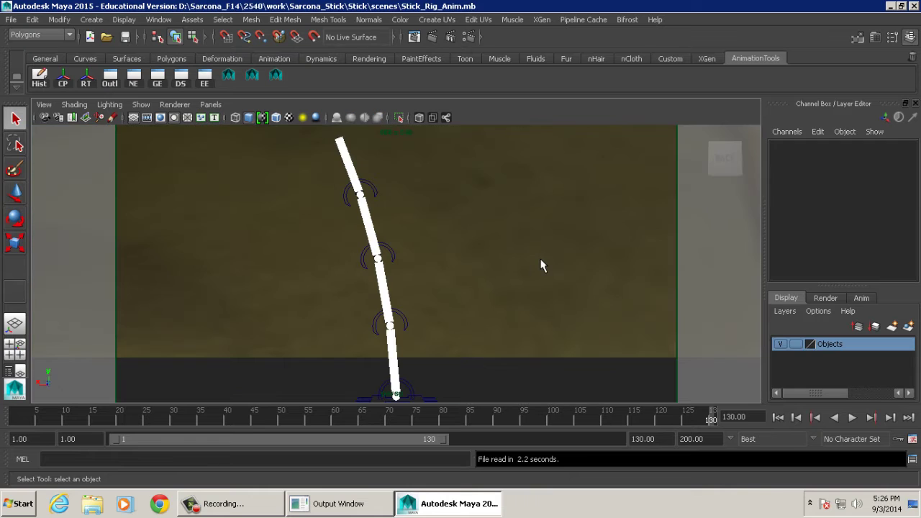
# Step: Play the stick animation briefly, stop it and return the timeline to frame 1
pyautogui.hotkey('alt', 'v')
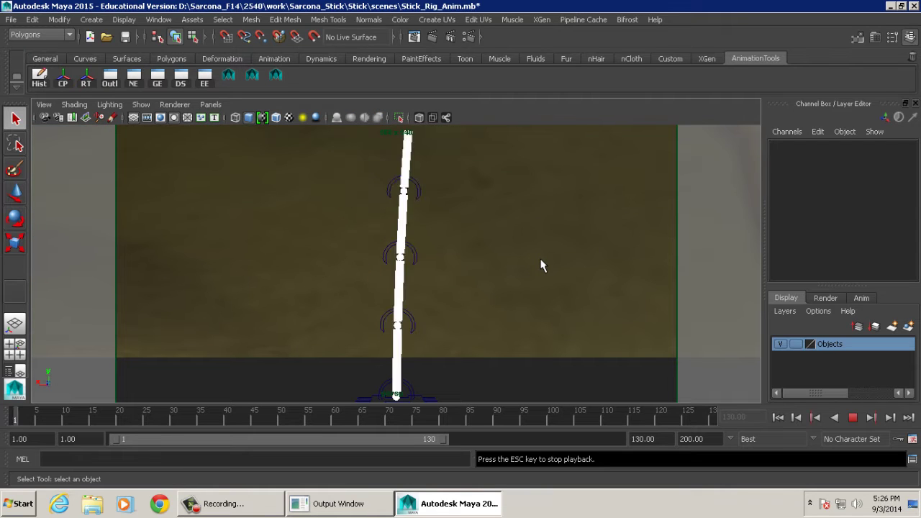
pyautogui.press('Escape')
pyautogui.moveTo(133, 420); pyautogui.dragTo(9, 418)
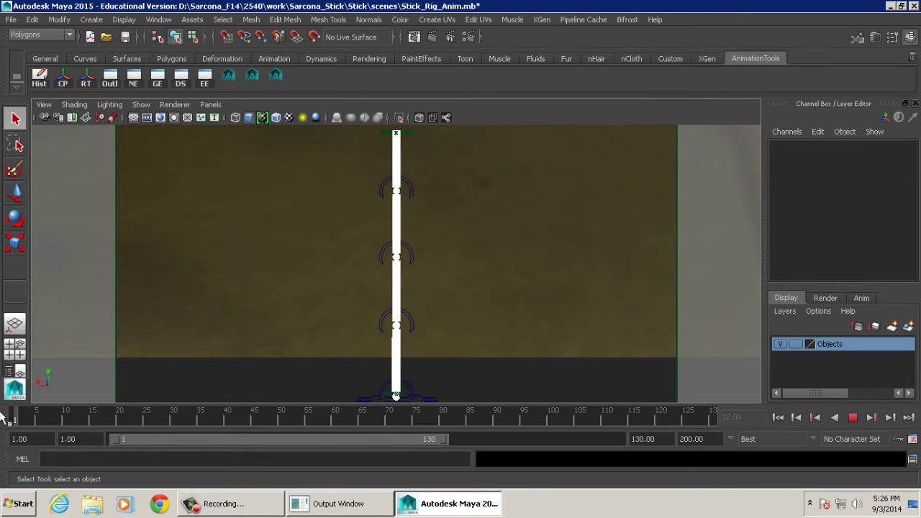
# Step: Show the complete list of animation layers and play back the animation with the BORING layer selected
pyautogui.click(861, 298)
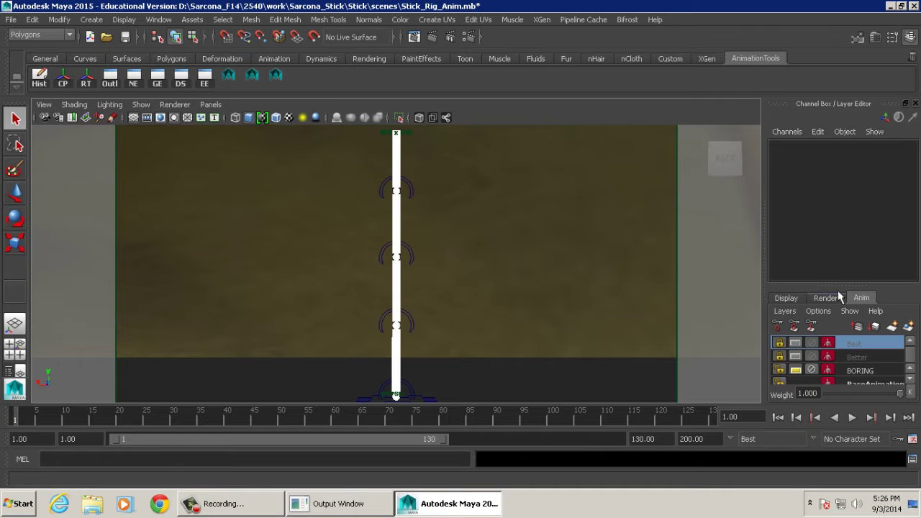
pyautogui.moveTo(838, 285); pyautogui.dragTo(836, 239)
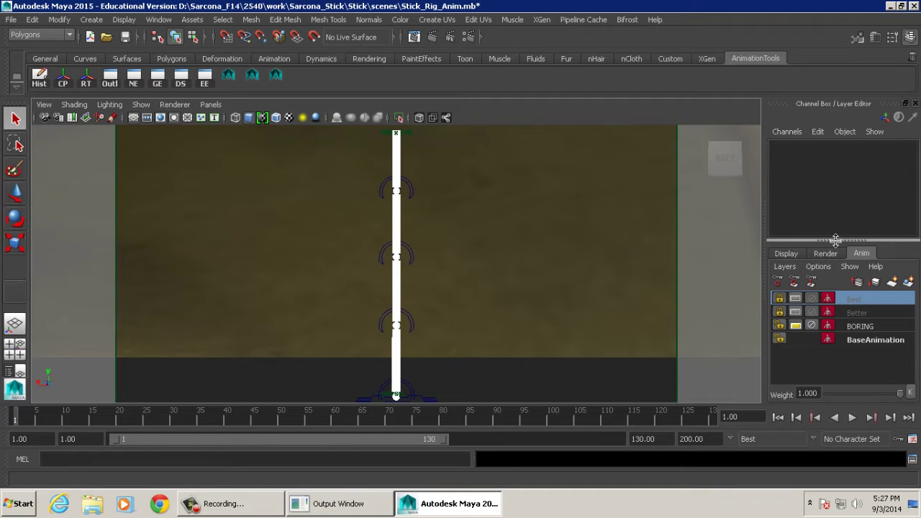
pyautogui.click(874, 325)
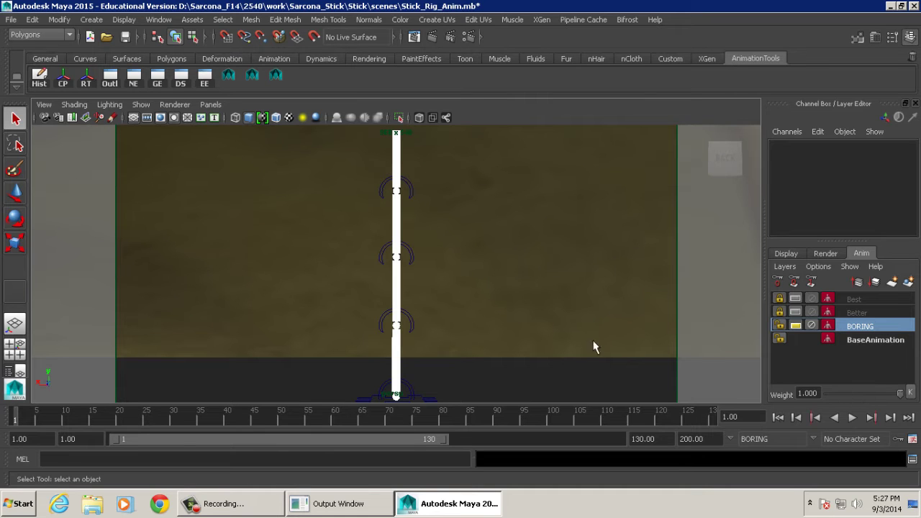
pyautogui.hotkey('alt', 'v')
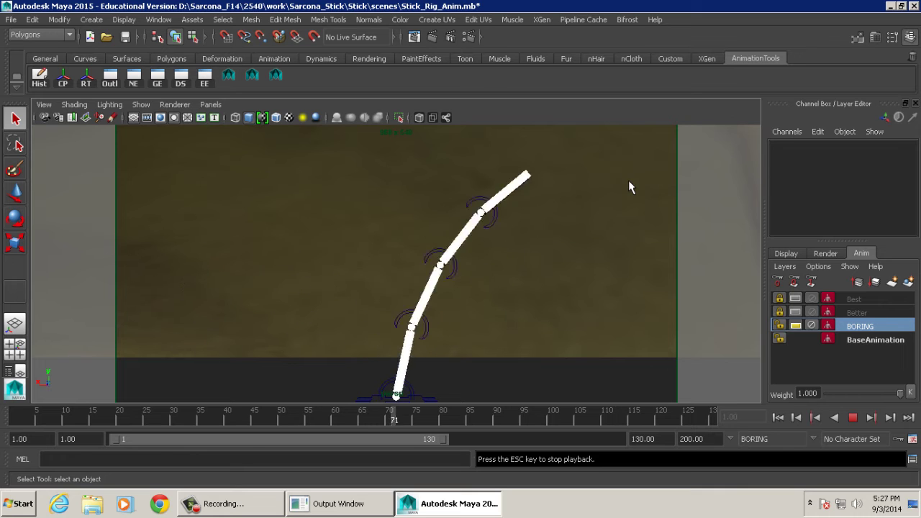
pyautogui.press('Escape')
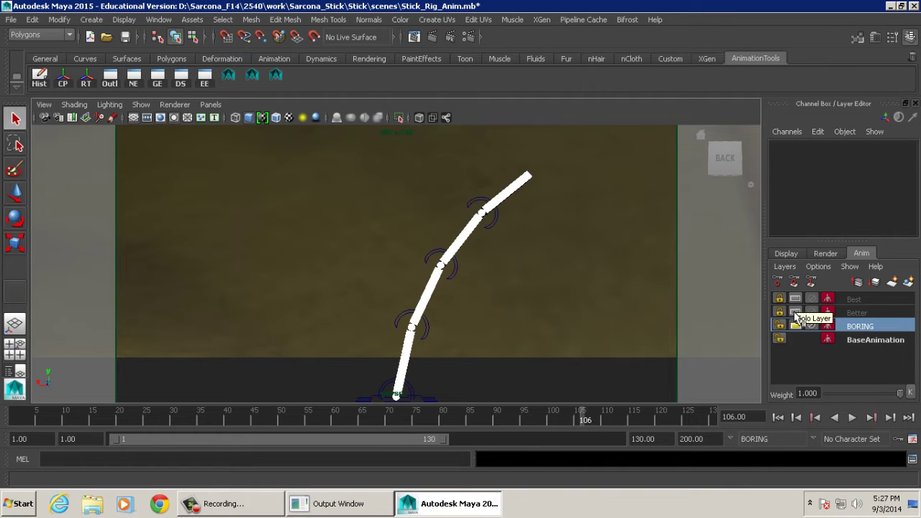
# Step: Solo the Best animation layer in place of the BORING layer
pyautogui.click(795, 311)
pyautogui.click(795, 311)
pyautogui.click(795, 325)
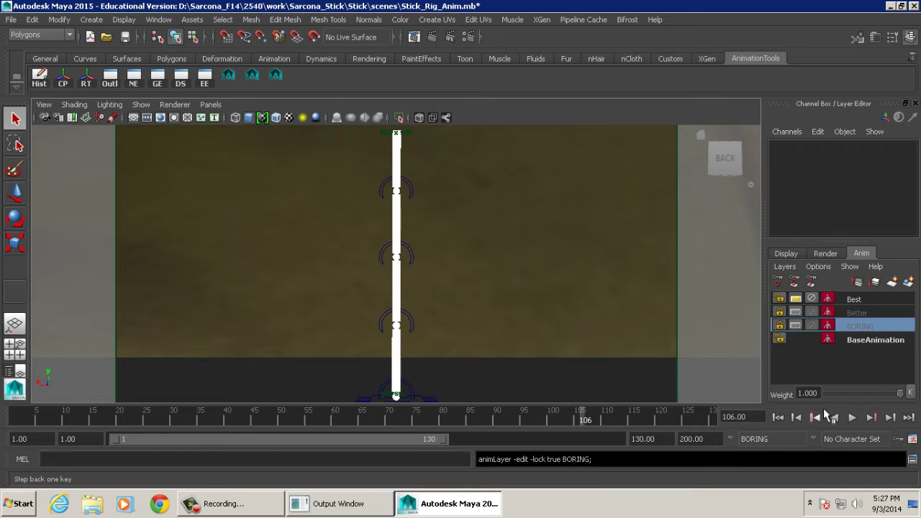
# Step: Play back the animation with the Best layer soloed, stopping after a short while
pyautogui.click(852, 417)
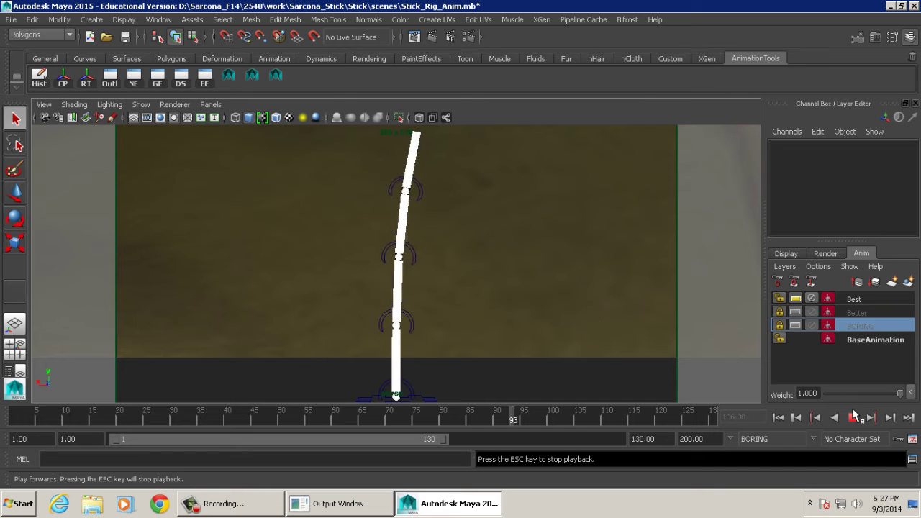
pyautogui.click(853, 417)
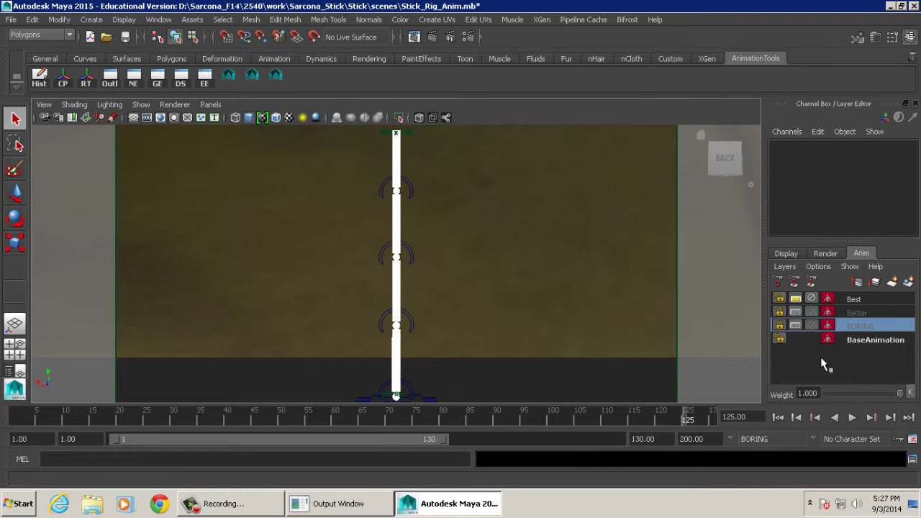
# Step: Solo the Better layer alongside Best, preview the combined animation, return to frame 1 and turn Better's solo off
pyautogui.click(795, 312)
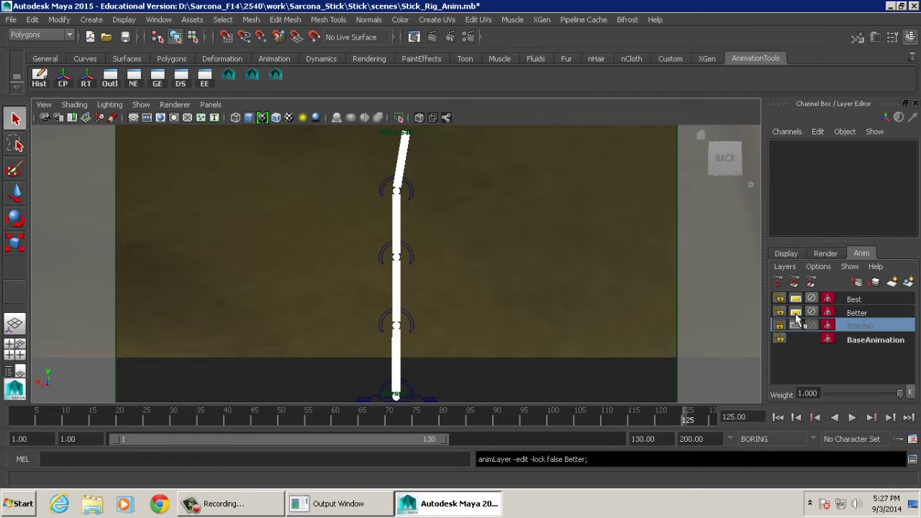
pyautogui.click(852, 418)
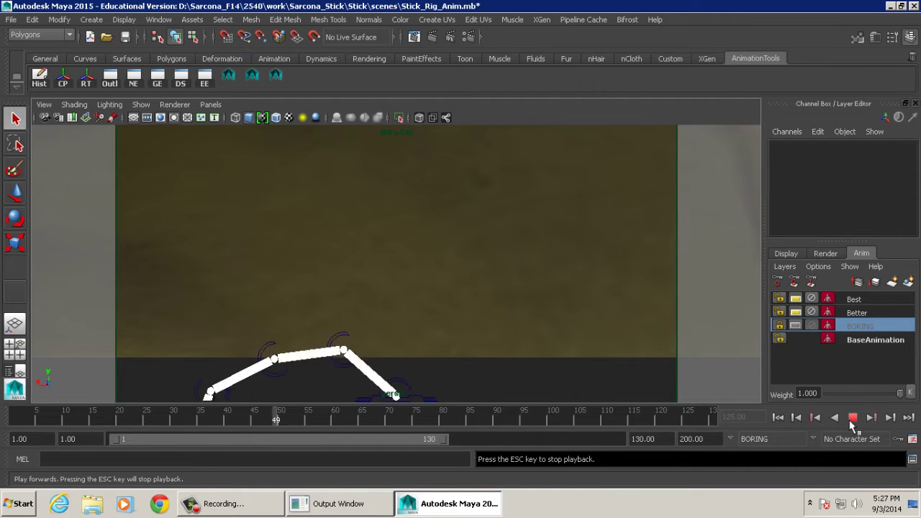
pyautogui.click(852, 418)
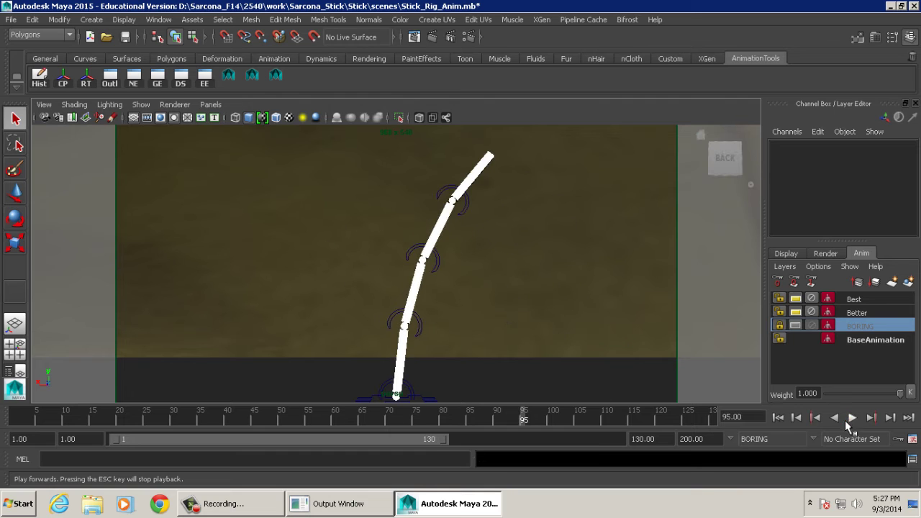
pyautogui.click(779, 417)
pyautogui.click(797, 312)
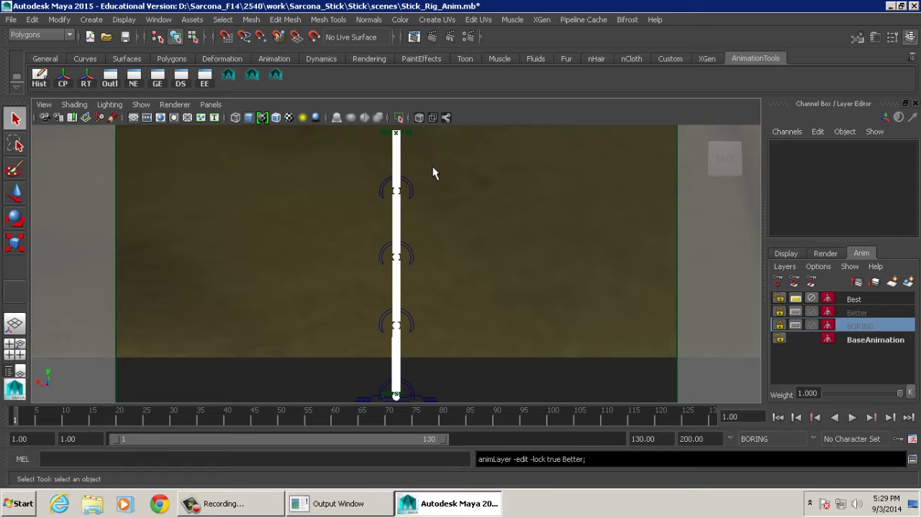
# Step: Open the scene Stick_Rig.mb from the project's scenes folder without saving the current scene
pyautogui.click(11, 19)
pyautogui.click(23, 53)
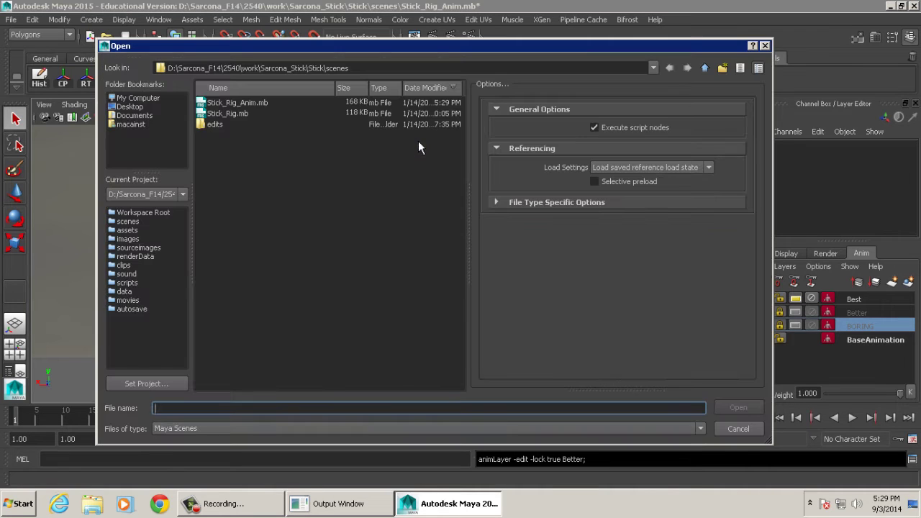
pyautogui.click(235, 115)
pyautogui.doubleClick(235, 115)
pyautogui.click(451, 253)
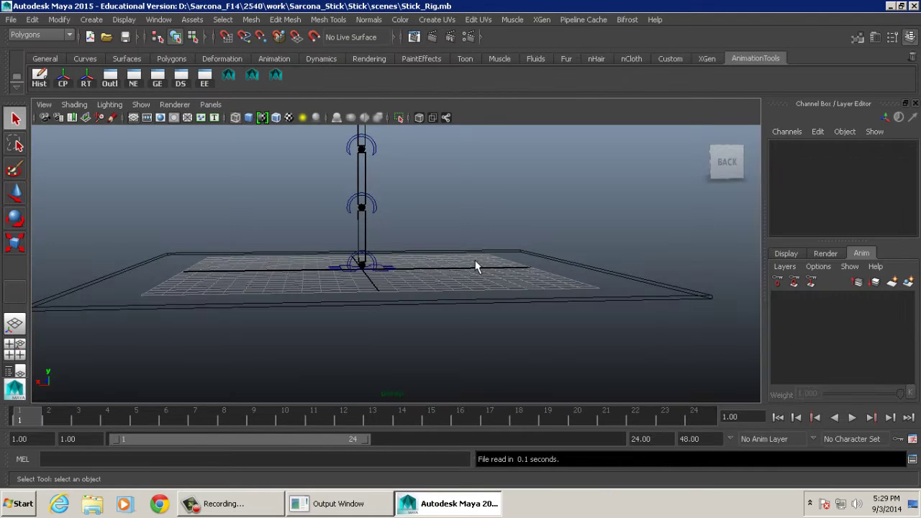
# Step: Display the stick rig in shaded, textured mode with the whole rig in view, and list the scene's display layers
pyautogui.moveTo(478, 166)
pyautogui.keyDown('alt'); pyautogui.mouseDown()
pyautogui.moveTo(503, 251)
pyautogui.moveTo(468, 263)
pyautogui.moveTo(487, 254)
pyautogui.moveTo(400, 247)
pyautogui.moveTo(487, 252)
pyautogui.moveTo(446, 218)
pyautogui.moveTo(604, 232)
pyautogui.moveTo(578, 197)
pyautogui.moveTo(491, 197)
pyautogui.mouseUp(); pyautogui.keyUp('alt')
pyautogui.press('5')
pyautogui.press('6')
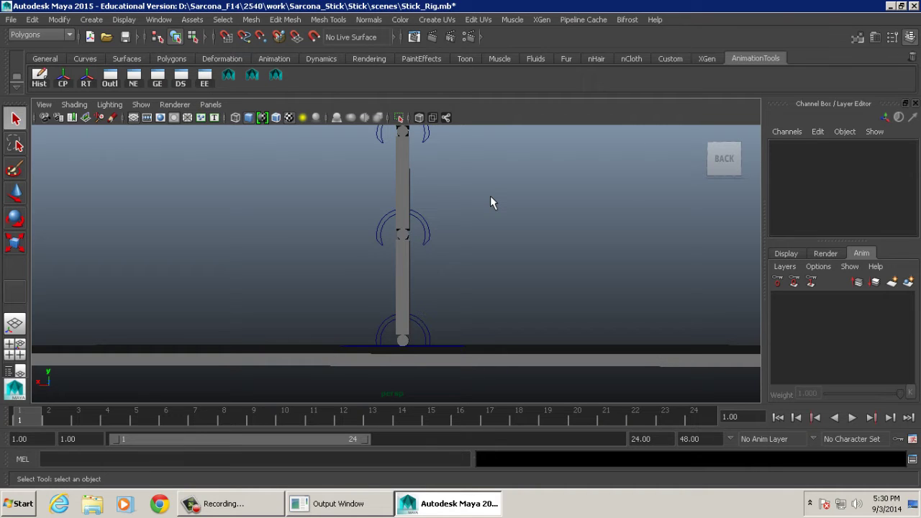
pyautogui.click(786, 254)
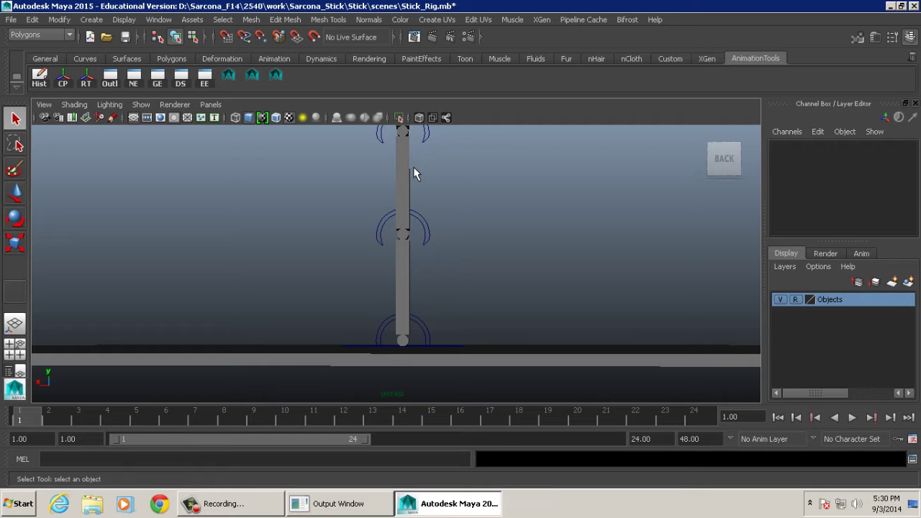
pyautogui.keyDown('alt'); pyautogui.moveTo(549, 252); pyautogui.dragTo(478, 270); pyautogui.keyUp('alt')
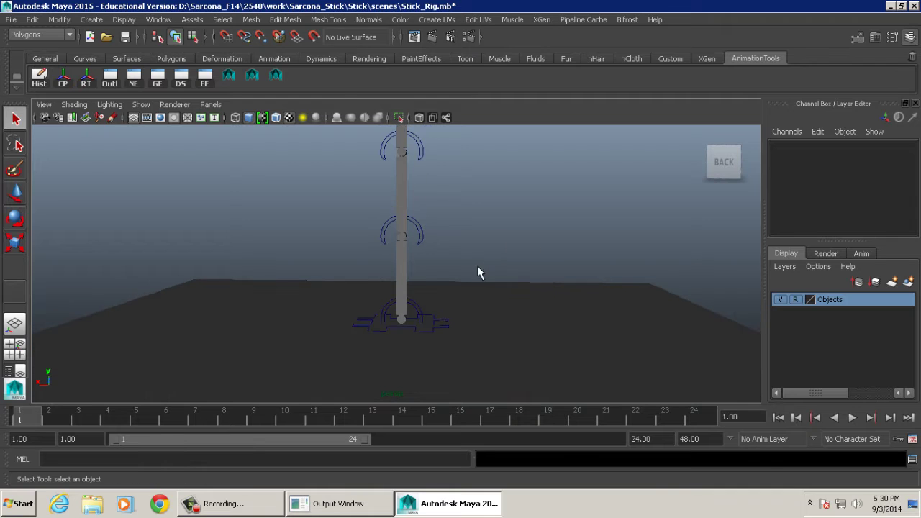
pyautogui.keyDown('alt'); pyautogui.moveTo(617, 301); pyautogui.dragTo(439, 249, button='right'); pyautogui.keyUp('alt')
# Step: Select the rig's control curves with the Move tool active, check the base control, and clear the selection
pyautogui.press('w')
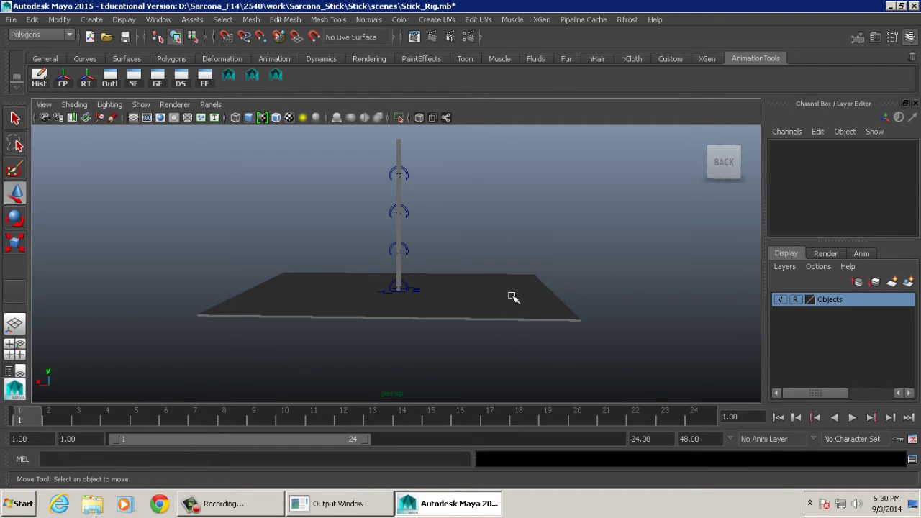
pyautogui.moveTo(424, 223); pyautogui.dragTo(252, 322)
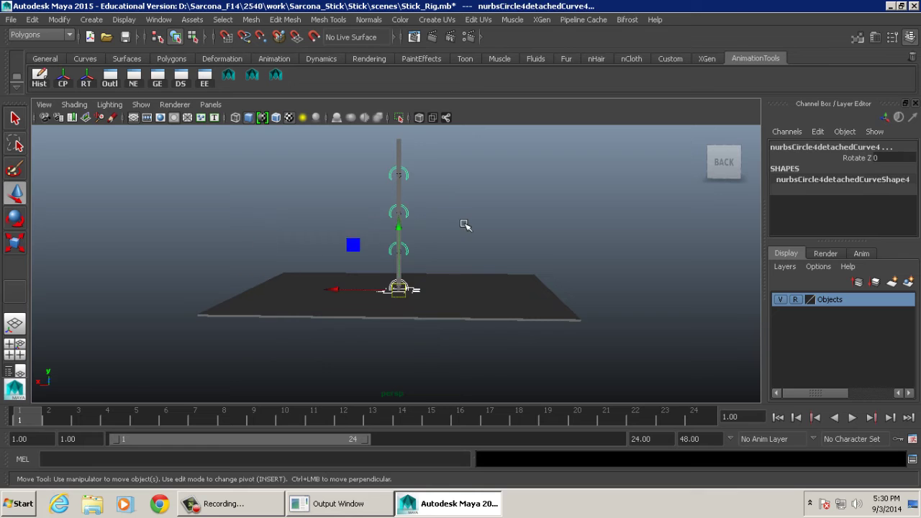
pyautogui.click(456, 226)
pyautogui.click(409, 288)
pyautogui.click(446, 231)
# Step: Select the cross-shaped base control, enlarge the channel list and highlight its Translate and Rotate X, Y and Z channels
pyautogui.keyDown('alt'); pyautogui.moveTo(434, 254); pyautogui.dragTo(462, 292); pyautogui.keyUp('alt')
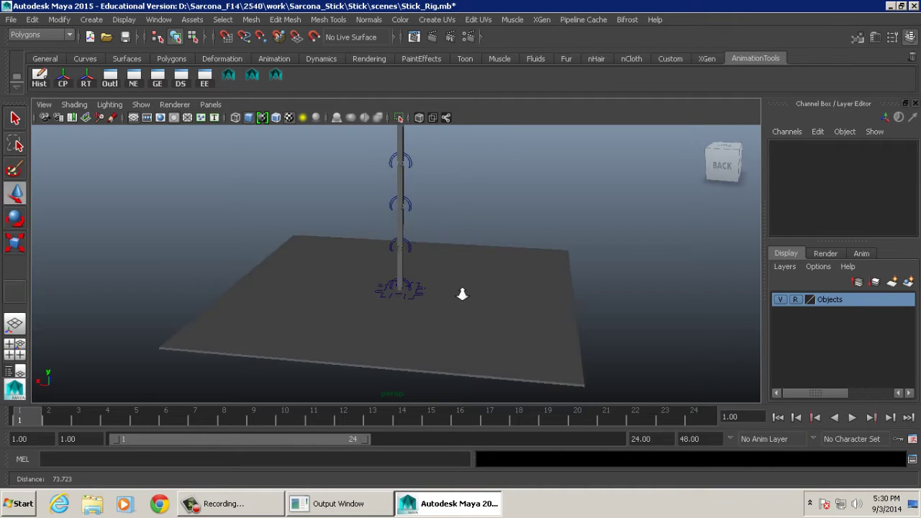
pyautogui.keyDown('alt'); pyautogui.moveTo(462, 292); pyautogui.dragTo(492, 255, button='middle'); pyautogui.keyUp('alt')
pyautogui.keyDown('alt'); pyautogui.moveTo(493, 256); pyautogui.dragTo(561, 264); pyautogui.keyUp('alt')
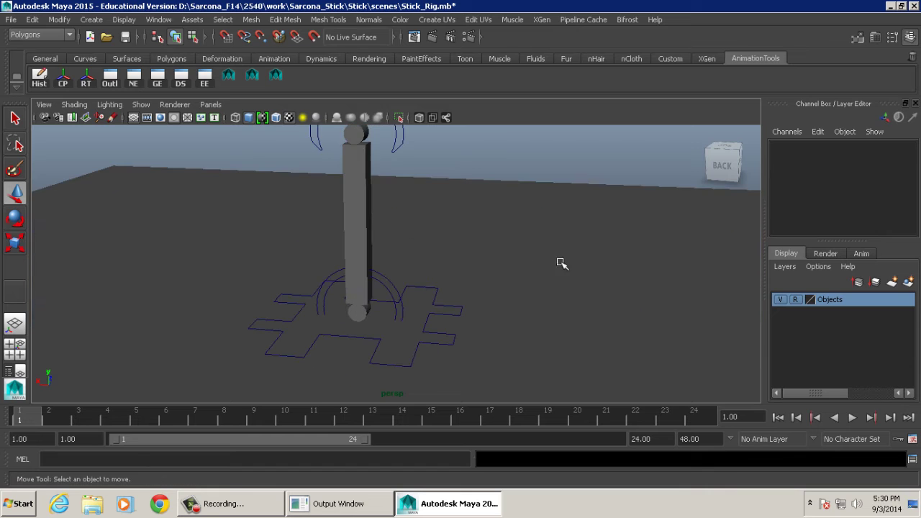
pyautogui.click(435, 298)
pyautogui.keyDown('alt'); pyautogui.moveTo(461, 291); pyautogui.dragTo(489, 284); pyautogui.keyUp('alt')
pyautogui.keyDown('alt'); pyautogui.moveTo(348, 289); pyautogui.dragTo(438, 278); pyautogui.keyUp('alt')
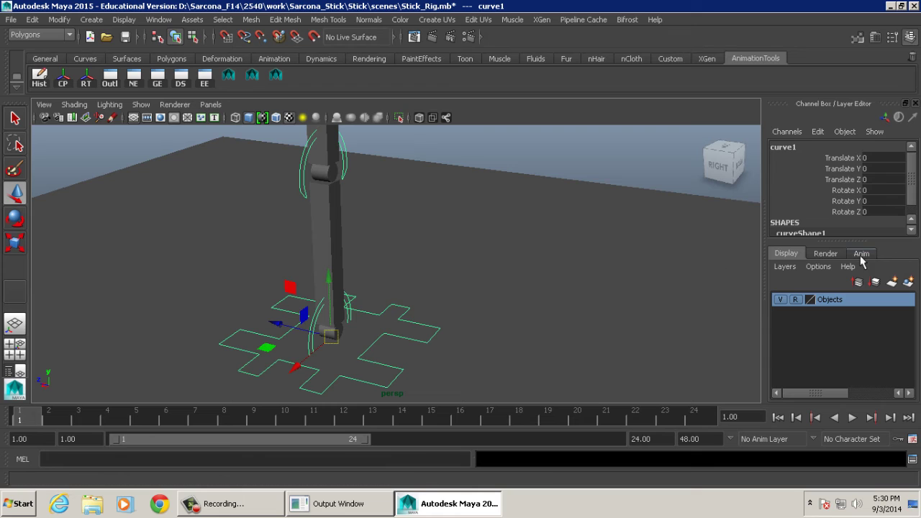
pyautogui.moveTo(849, 247); pyautogui.dragTo(827, 291)
pyautogui.moveTo(862, 158); pyautogui.dragTo(859, 211)
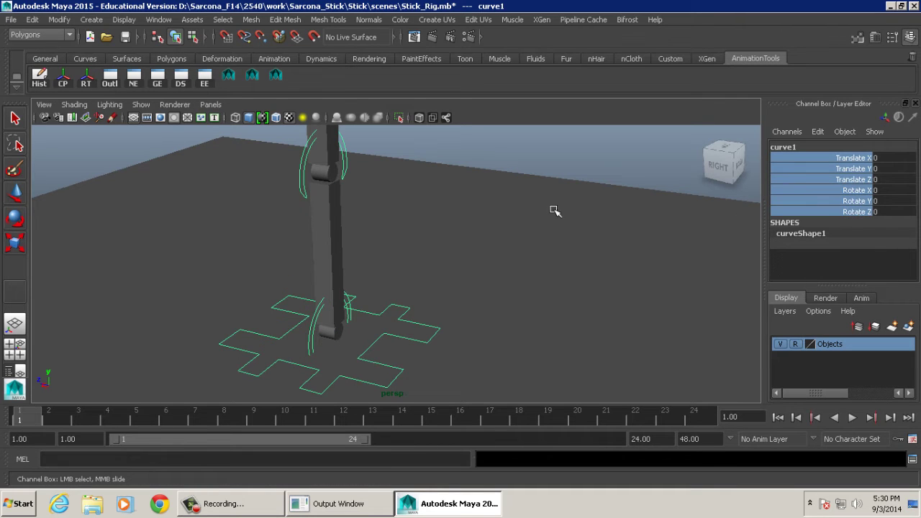
# Step: Try scaling and rotating the cross-shaped base control, and undo the test transformations
pyautogui.keyDown('alt'); pyautogui.moveTo(461, 248); pyautogui.dragTo(403, 255); pyautogui.keyUp('alt')
pyautogui.press('w')
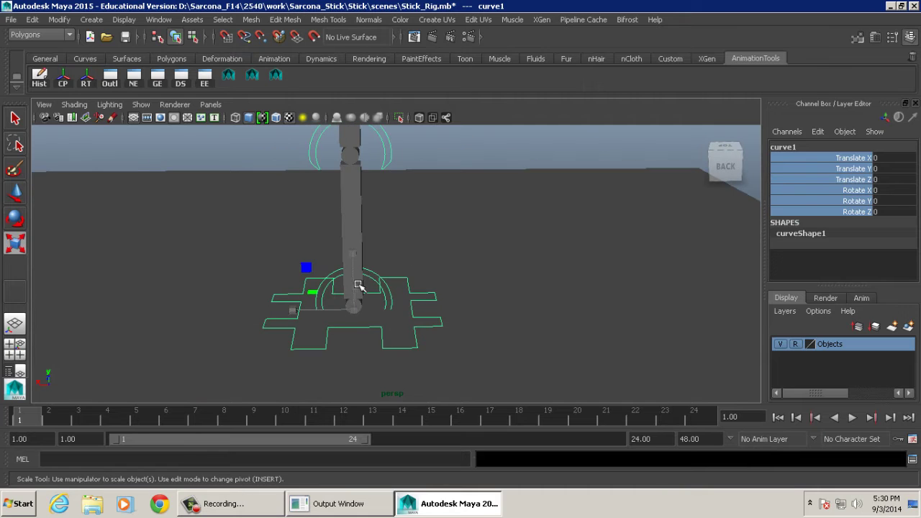
pyautogui.keyDown('alt'); pyautogui.moveTo(372, 304); pyautogui.dragTo(458, 302); pyautogui.keyUp('alt')
pyautogui.click(265, 332)
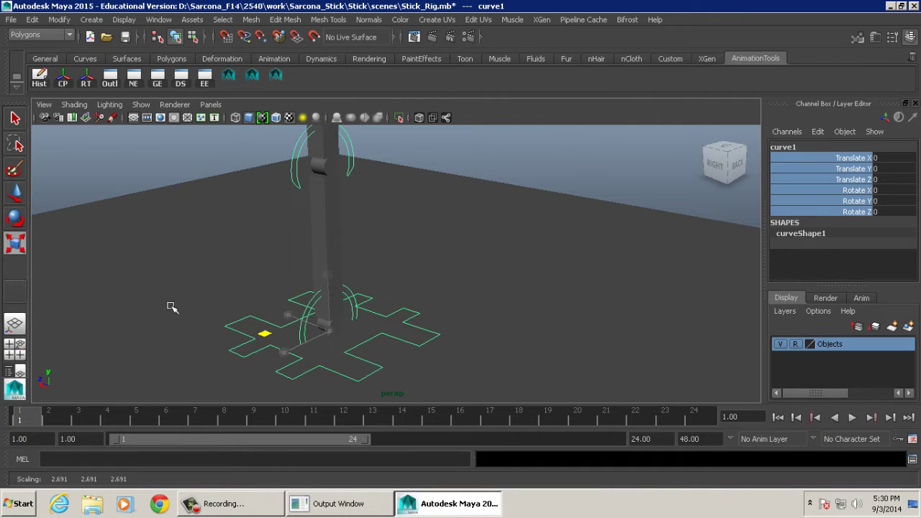
pyautogui.click(292, 302)
pyautogui.moveTo(383, 277)
pyautogui.keyDown('alt'); pyautogui.mouseDown()
pyautogui.moveTo(400, 277)
pyautogui.moveTo(370, 277)
pyautogui.moveTo(390, 268)
pyautogui.mouseUp(); pyautogui.keyUp('alt')
pyautogui.press('e')
pyautogui.hotkey('ctrl', 'z')
pyautogui.hotkey('ctrl', 'z')
pyautogui.hotkey('ctrl', 'z')
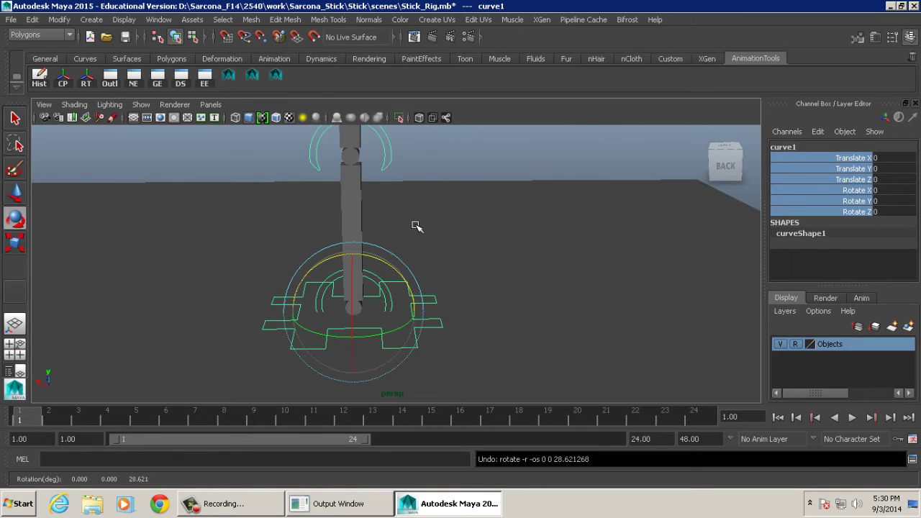
# Step: Select the arc-shaped control around the hinge above the base and highlight its Rotate Z channel
pyautogui.keyDown('alt'); pyautogui.moveTo(415, 226); pyautogui.dragTo(501, 238); pyautogui.keyUp('alt')
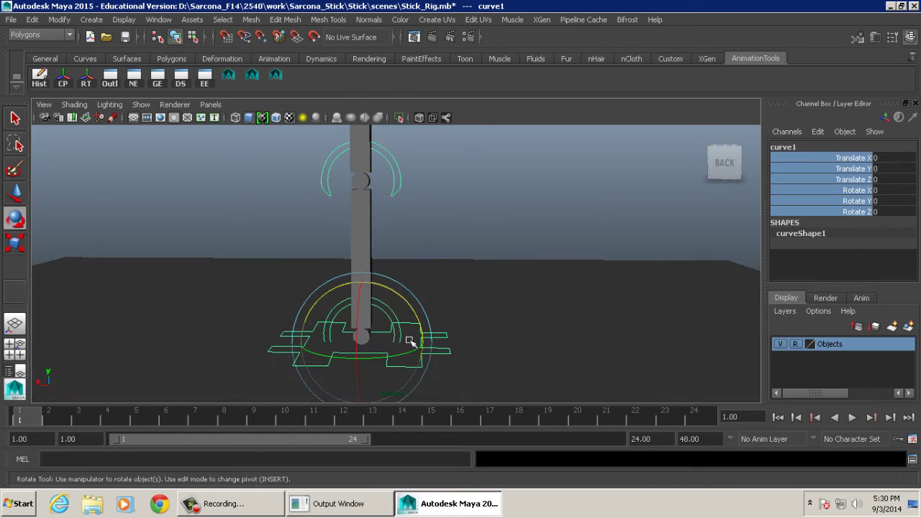
pyautogui.click(400, 165)
pyautogui.keyDown('alt'); pyautogui.moveTo(431, 185); pyautogui.dragTo(504, 231); pyautogui.keyUp('alt')
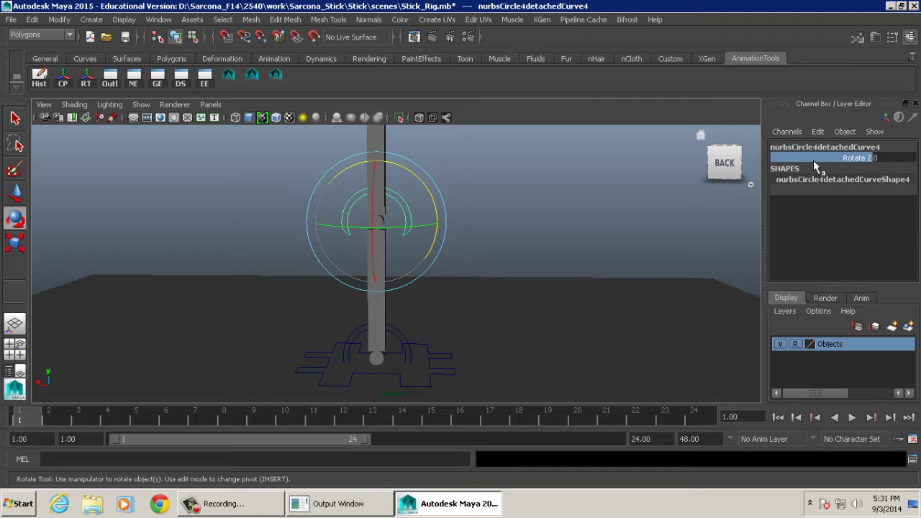
# Step: Try rotating the arc-shaped hinge control off its Z axis, moving it and scaling it, and clear the selection
pyautogui.keyDown('alt'); pyautogui.moveTo(468, 185); pyautogui.dragTo(379, 183); pyautogui.keyUp('alt')
pyautogui.click(379, 183)
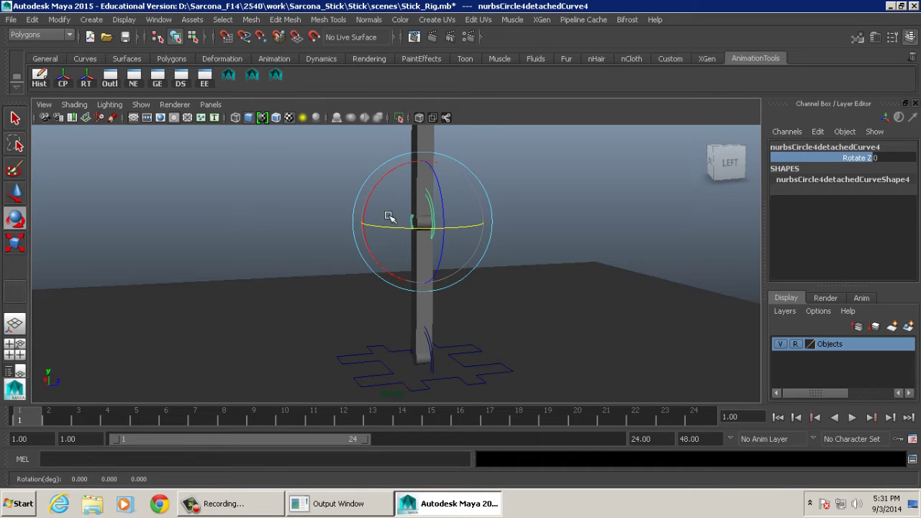
pyautogui.press('w')
pyautogui.click(465, 177)
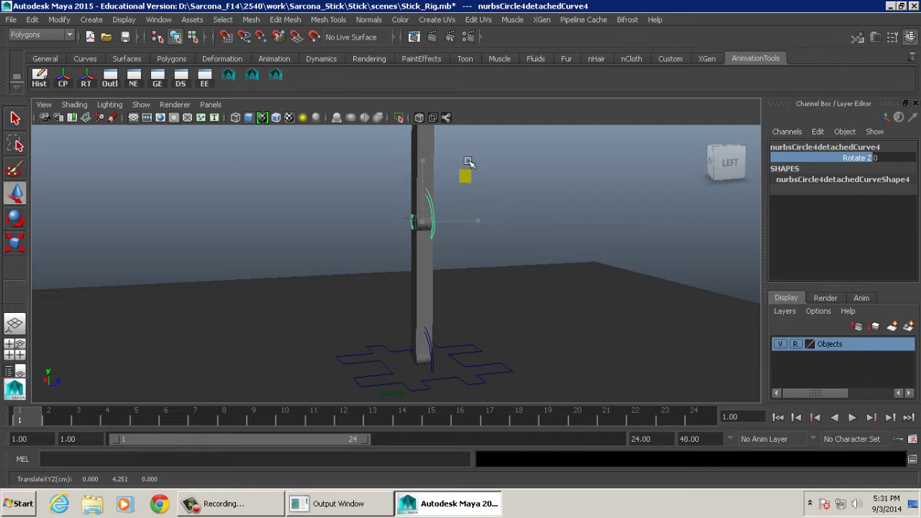
pyautogui.press('r')
pyautogui.click(430, 223)
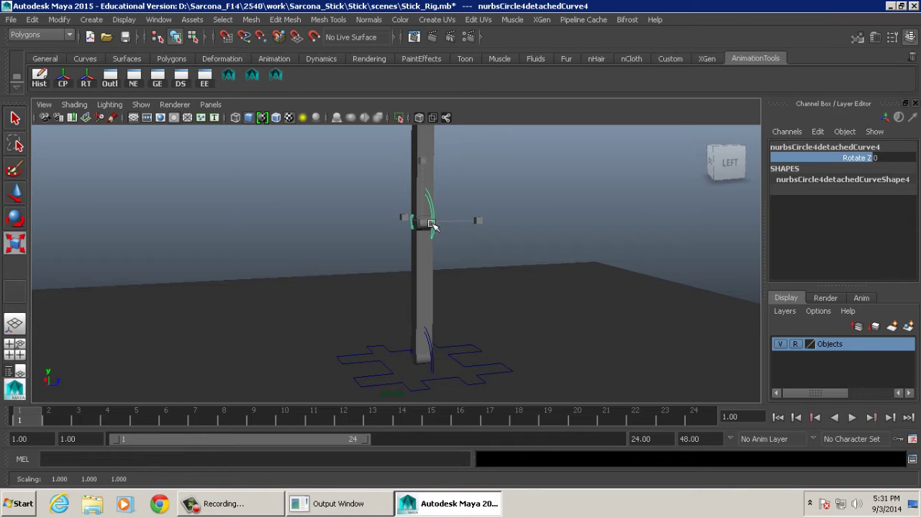
pyautogui.click(513, 216)
pyautogui.keyDown('alt'); pyautogui.moveTo(514, 215); pyautogui.dragTo(376, 277); pyautogui.keyUp('alt')
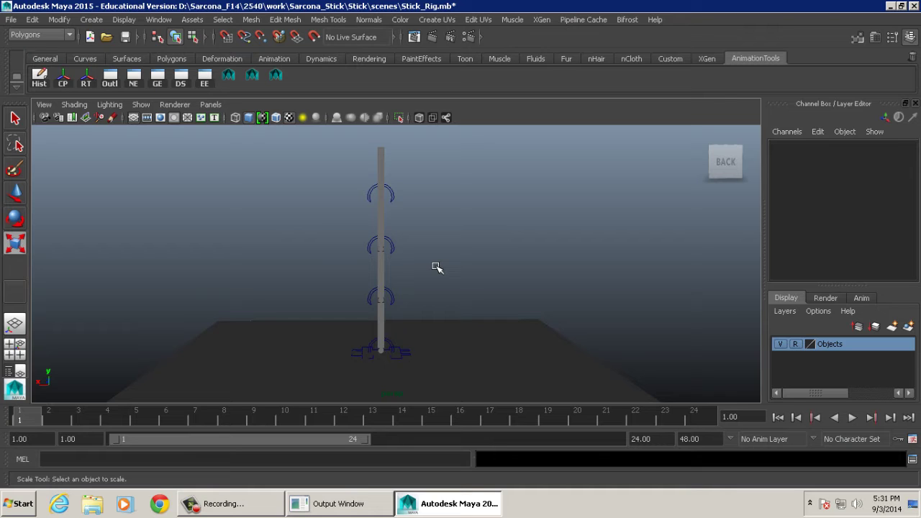
# Step: Group the base control and scale the group uniformly to about 2.053, and undo both the scaling and the grouping
pyautogui.click(406, 351)
pyautogui.hotkey('ctrl', 'g')
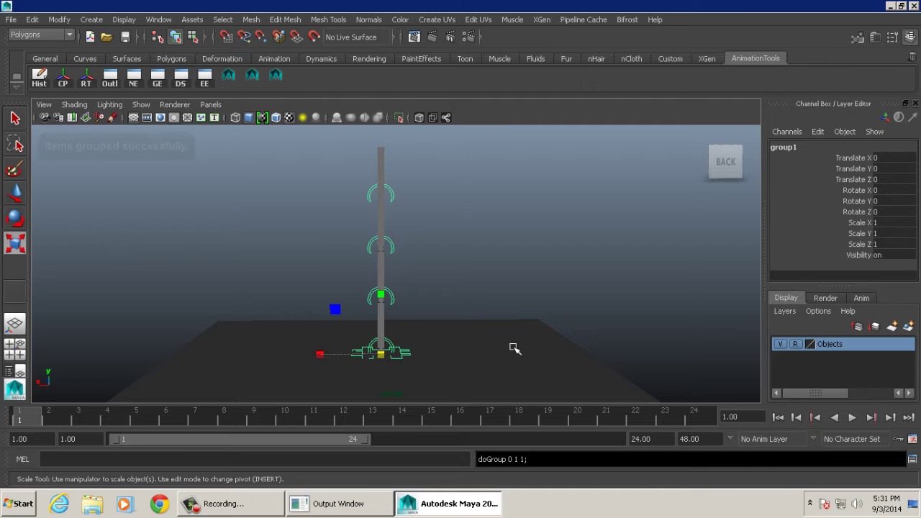
pyautogui.moveTo(420, 346); pyautogui.dragTo(607, 343, button='middle')
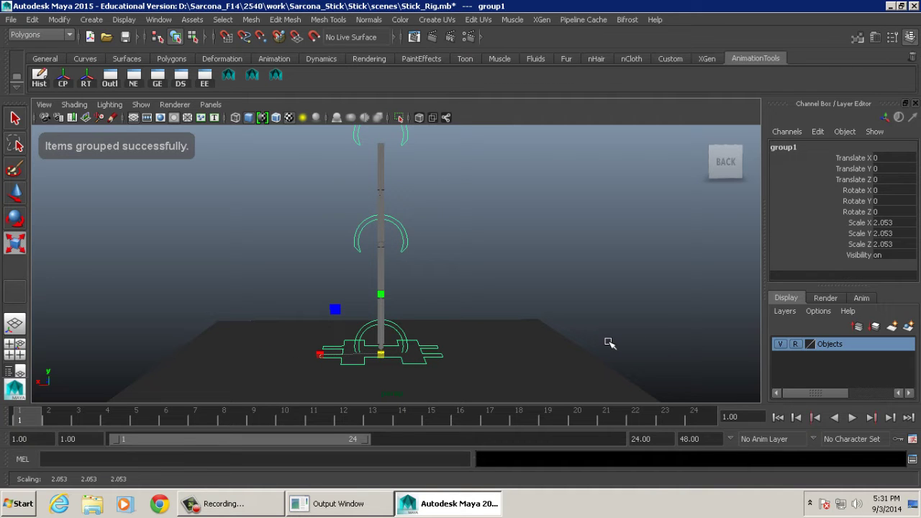
pyautogui.hotkey('ctrl', 'z')
pyautogui.hotkey('ctrl', 'z')
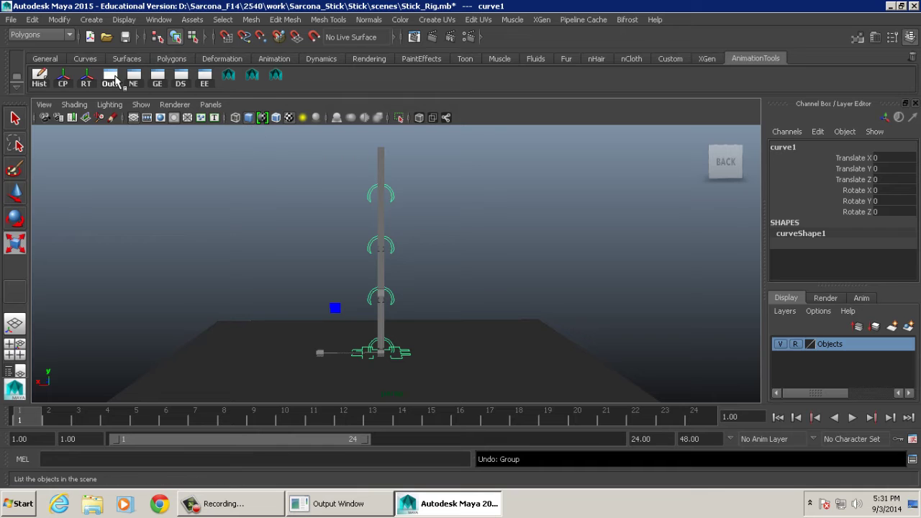
# Step: Examine the scene hierarchy in the Outliner by selecting ground and hinges and expanding hinges, and close it with nothing selected
pyautogui.click(363, 183)
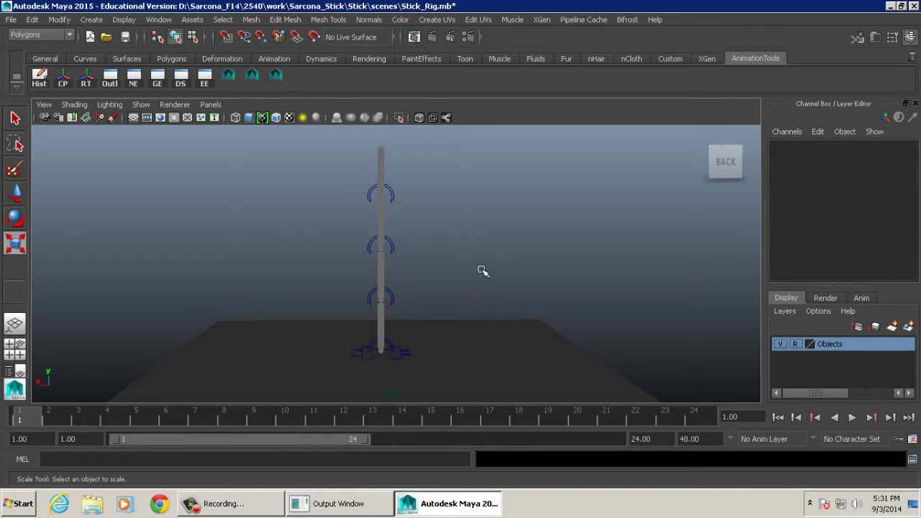
pyautogui.click(112, 80)
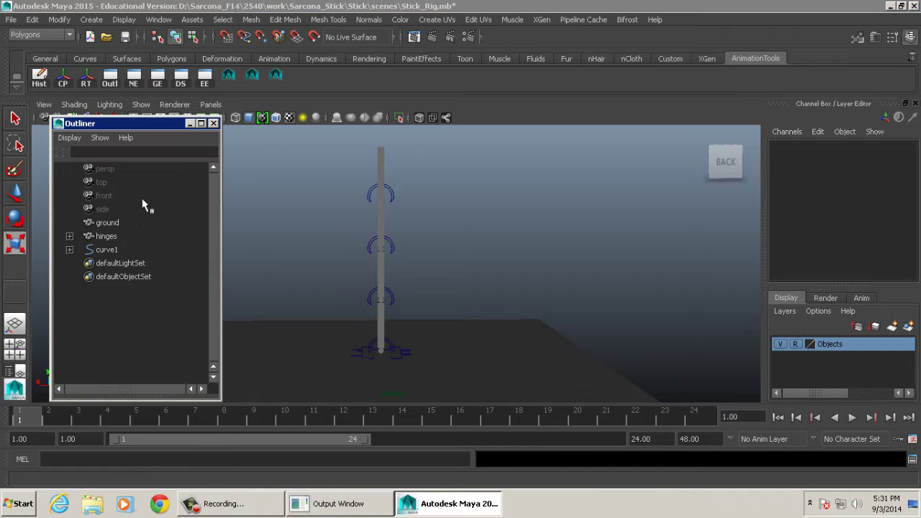
pyautogui.click(107, 224)
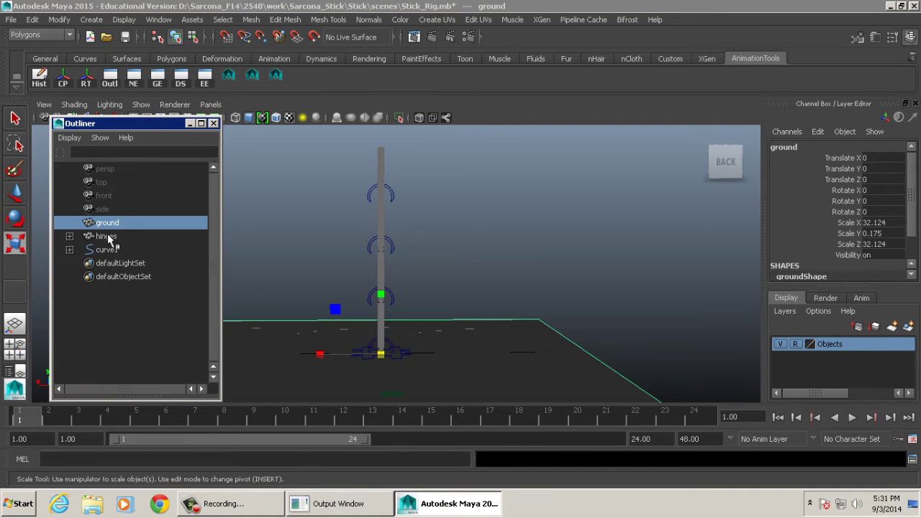
pyautogui.click(106, 236)
pyautogui.click(69, 236)
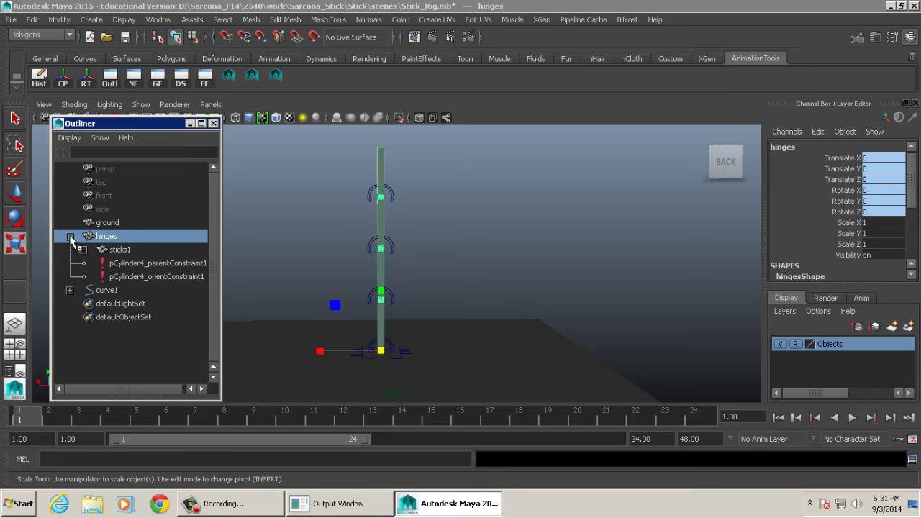
pyautogui.click(69, 236)
pyautogui.click(213, 123)
pyautogui.click(360, 274)
pyautogui.keyDown('alt'); pyautogui.moveTo(359, 273); pyautogui.dragTo(465, 282); pyautogui.keyUp('alt')
pyautogui.press('r')
pyautogui.scroll(2, 503, 266)
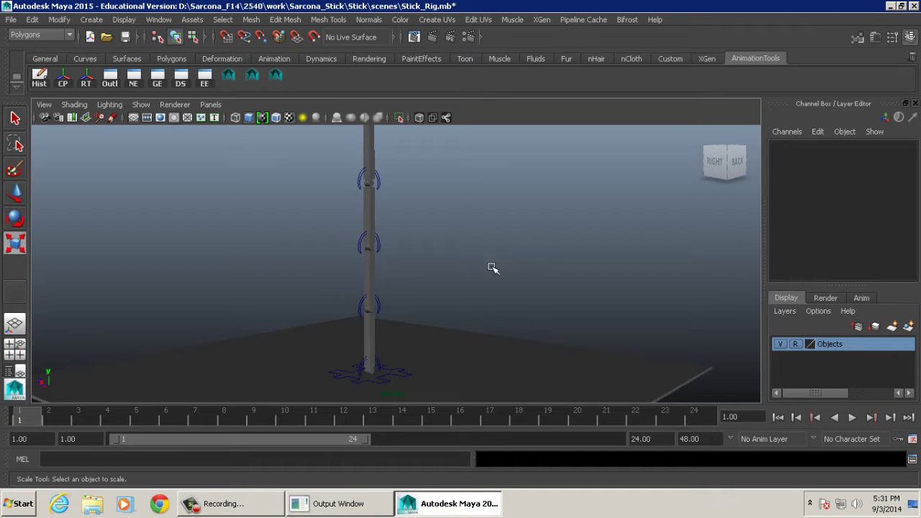
pyautogui.keyDown('alt'); pyautogui.moveTo(491, 269); pyautogui.dragTo(428, 234); pyautogui.keyUp('alt')
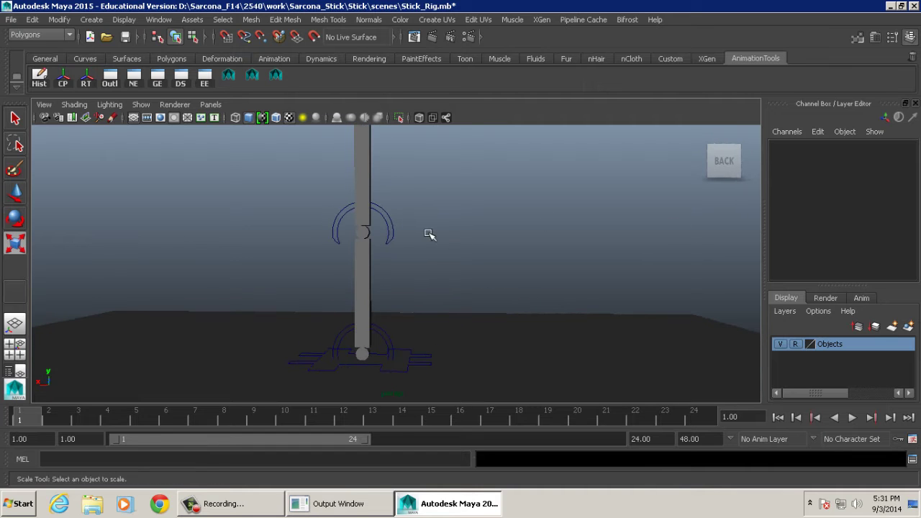
# Step: Select the arc-shaped control at the lowest hinge with the whole stick framed in the back view
pyautogui.press('r')
pyautogui.click(387, 330)
pyautogui.keyDown('alt'); pyautogui.moveTo(387, 331); pyautogui.dragTo(409, 292); pyautogui.keyUp('alt')
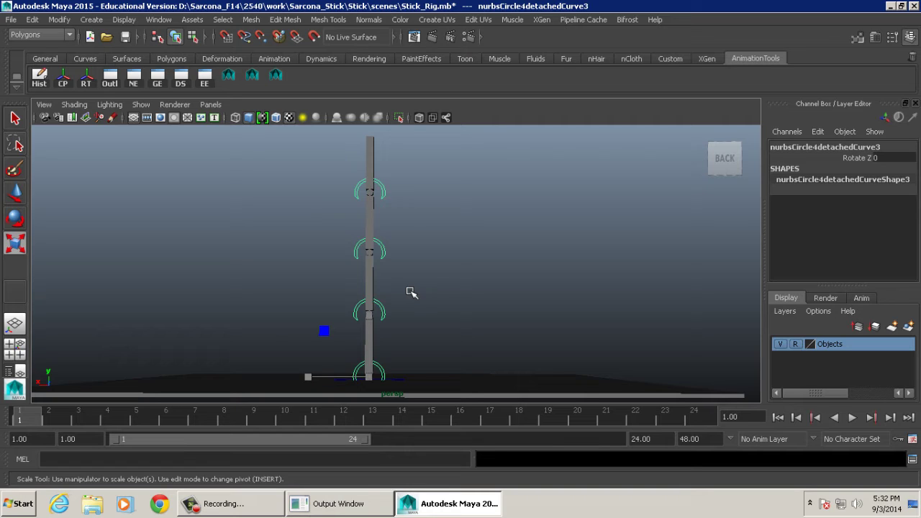
pyautogui.keyDown('alt'); pyautogui.moveTo(523, 356); pyautogui.dragTo(498, 341, button='middle'); pyautogui.keyUp('alt')
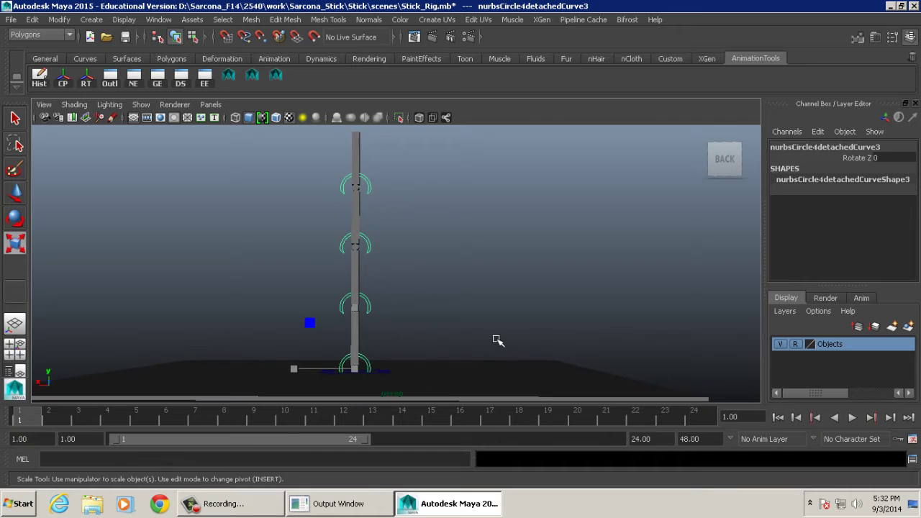
# Step: Set the working time unit to NTSC (30 fps), check the Time Slider's playback speed, and save the preferences
pyautogui.click(913, 440)
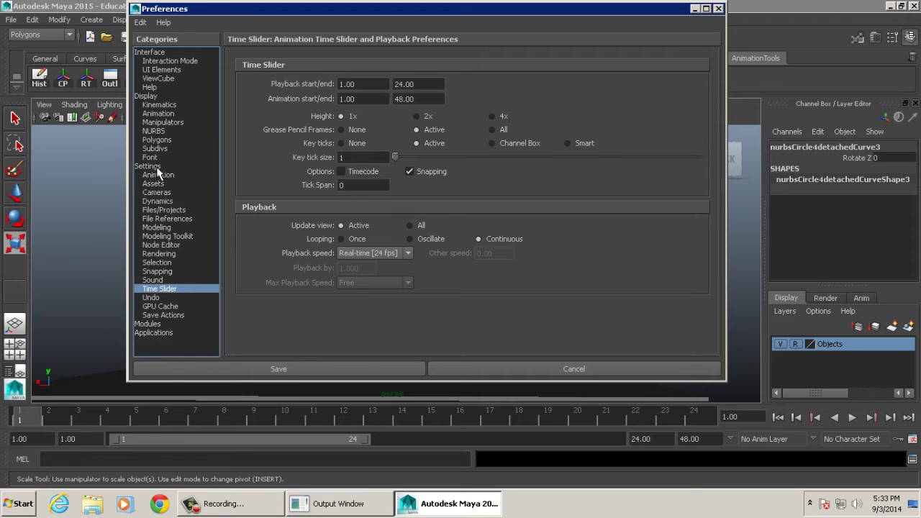
pyautogui.click(148, 166)
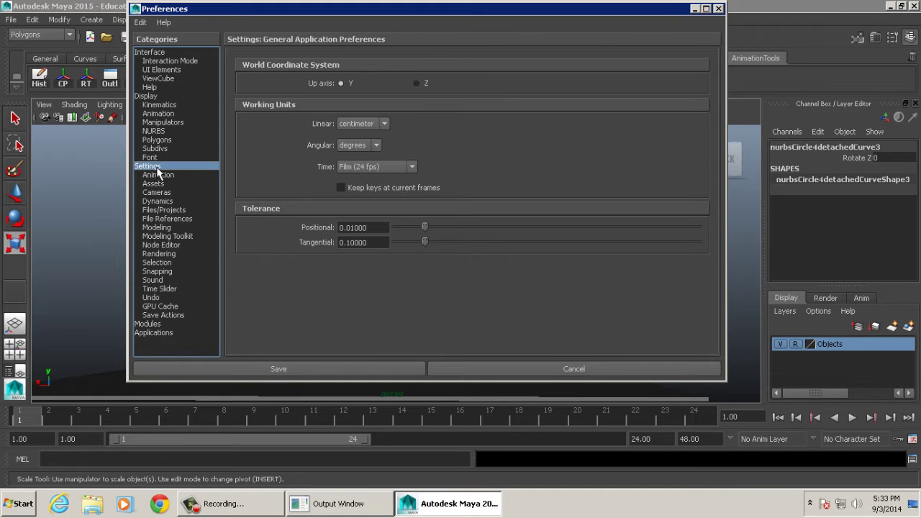
pyautogui.click(379, 168)
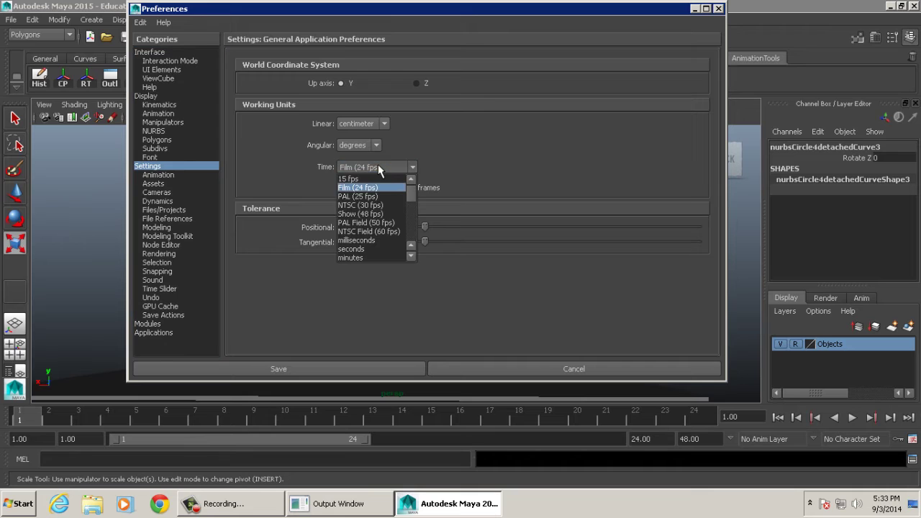
pyautogui.click(374, 206)
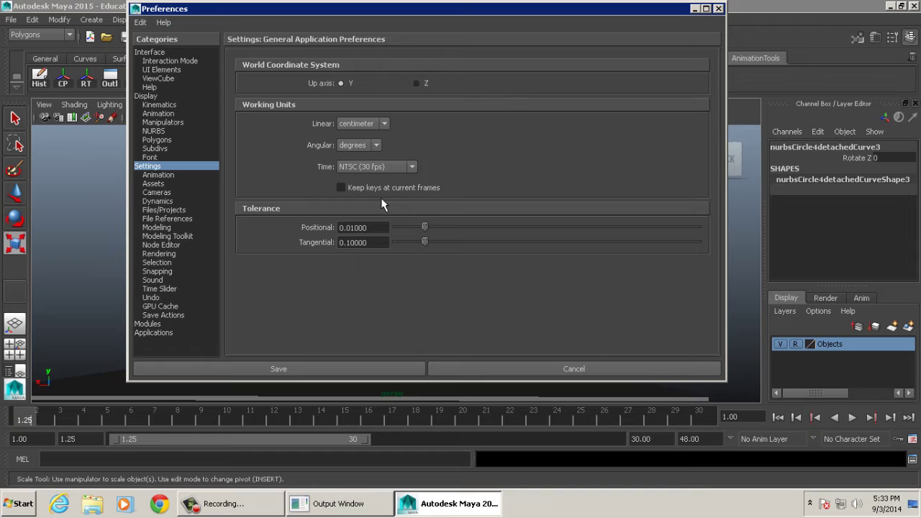
pyautogui.click(159, 288)
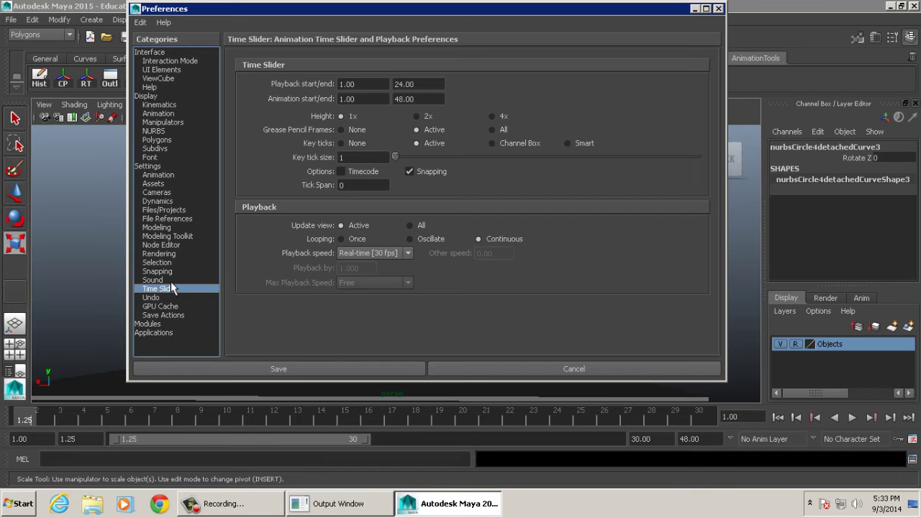
pyautogui.click(264, 370)
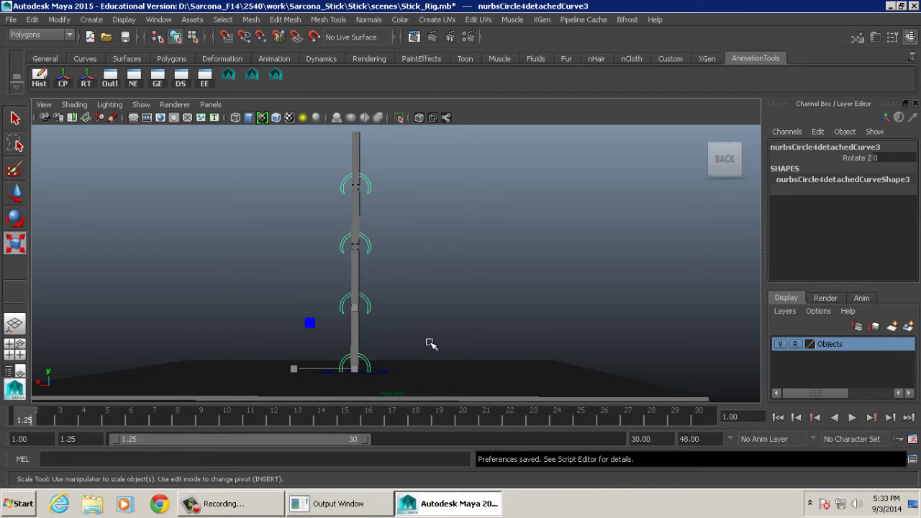
# Step: Set the playback range to start at frame 1 and end at frame 120, with the current time at frame 1
pyautogui.doubleClick(73, 433)
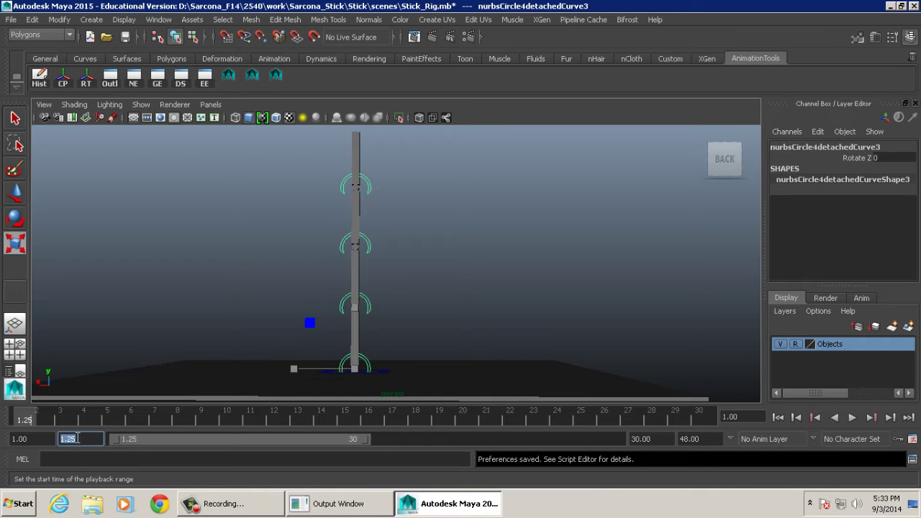
pyautogui.write('1')
pyautogui.press('Tab')
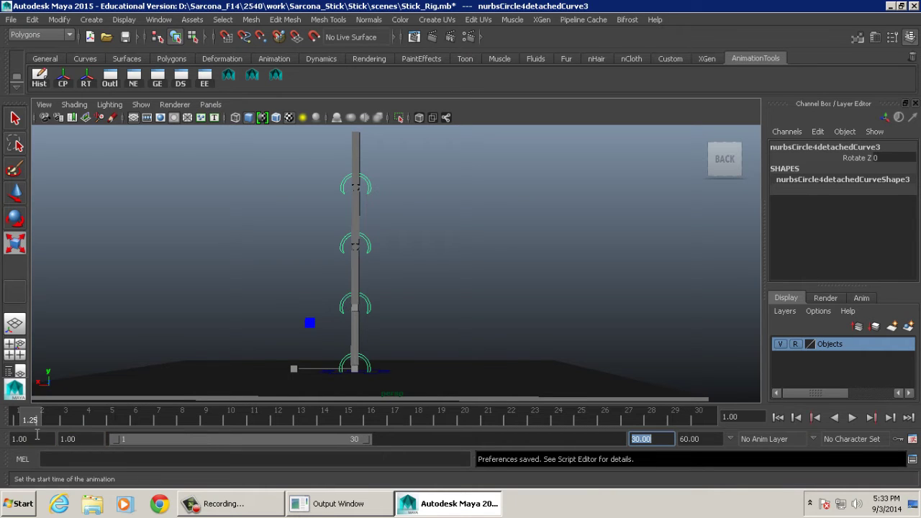
pyautogui.click(16, 419)
pyautogui.moveTo(58, 422); pyautogui.dragTo(7, 425)
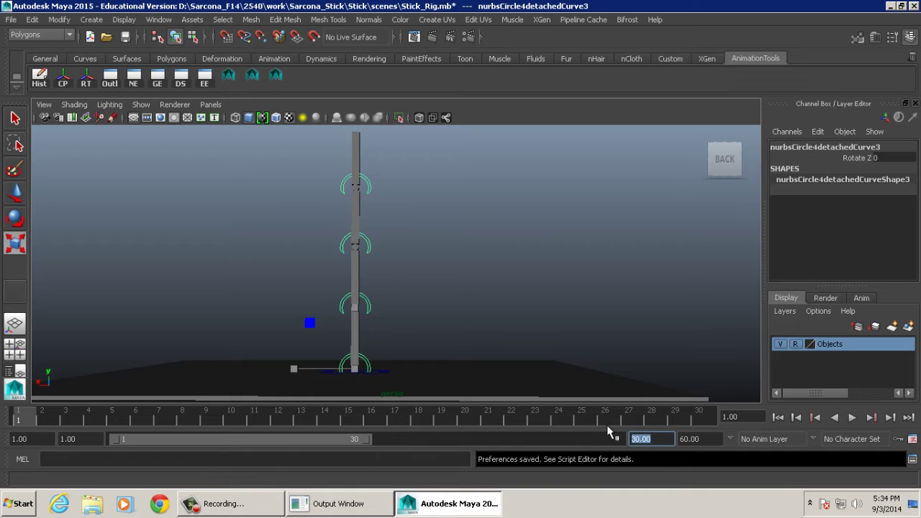
pyautogui.write('120')
pyautogui.press('Return')
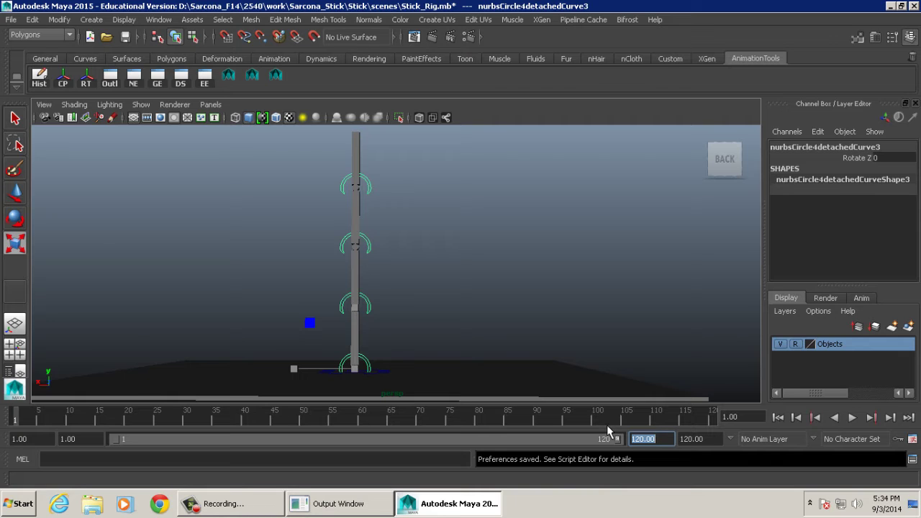
# Step: Reselect the lowest hinge's arc control and set a key on its upright pose at frame 1
pyautogui.press('r')
pyautogui.click(232, 325)
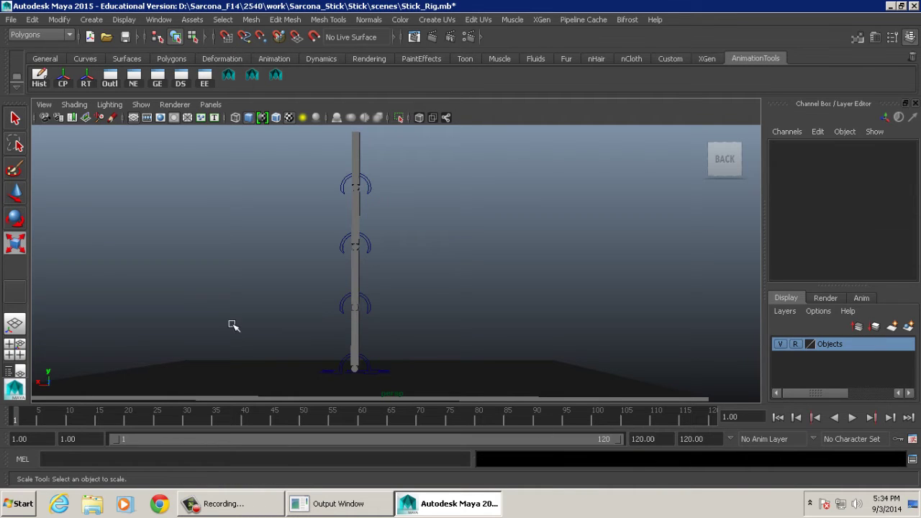
pyautogui.click(341, 363)
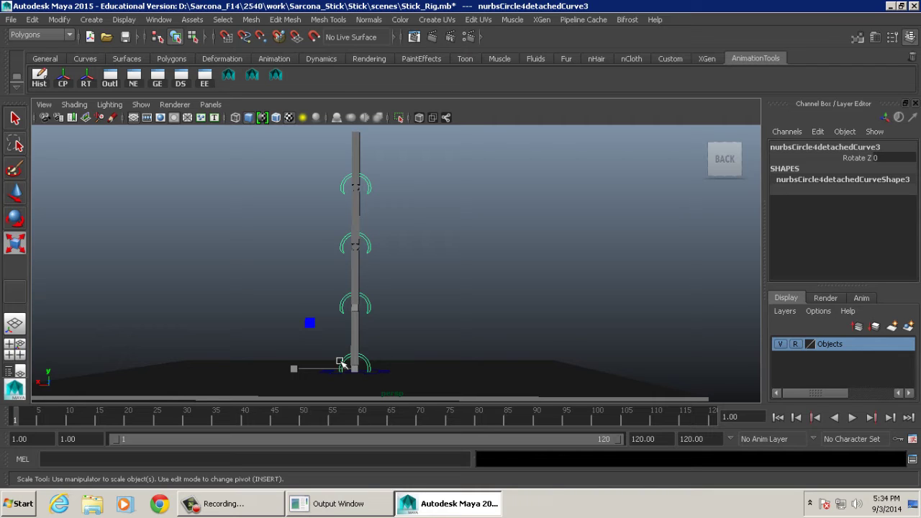
pyautogui.press('s')
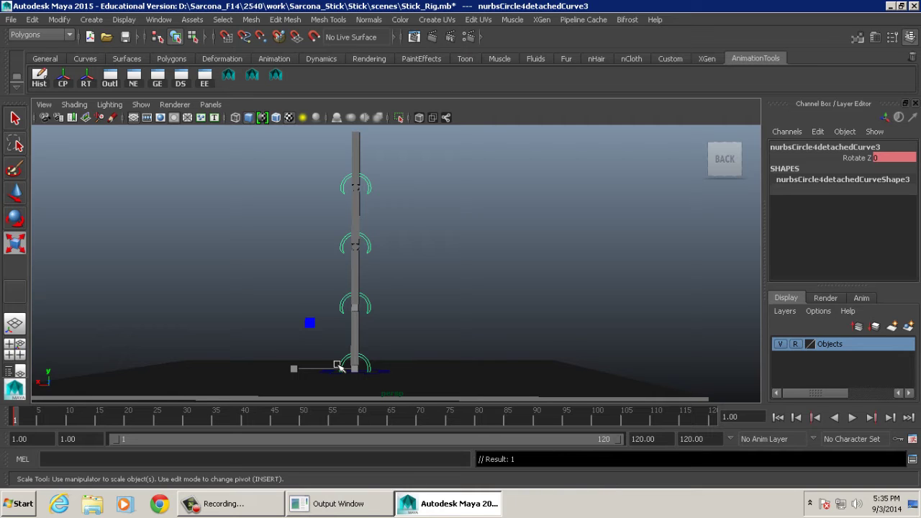
# Step: At frame 15, rotate the lowest hinge control around Z to about 78.8 degrees
pyautogui.click(96, 418)
pyautogui.click(854, 158)
pyautogui.press('e')
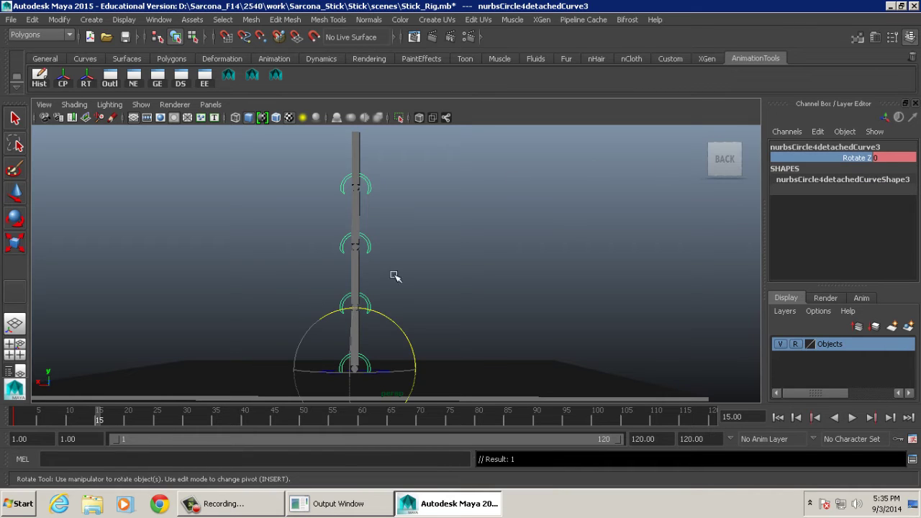
pyautogui.moveTo(390, 319); pyautogui.dragTo(423, 372)
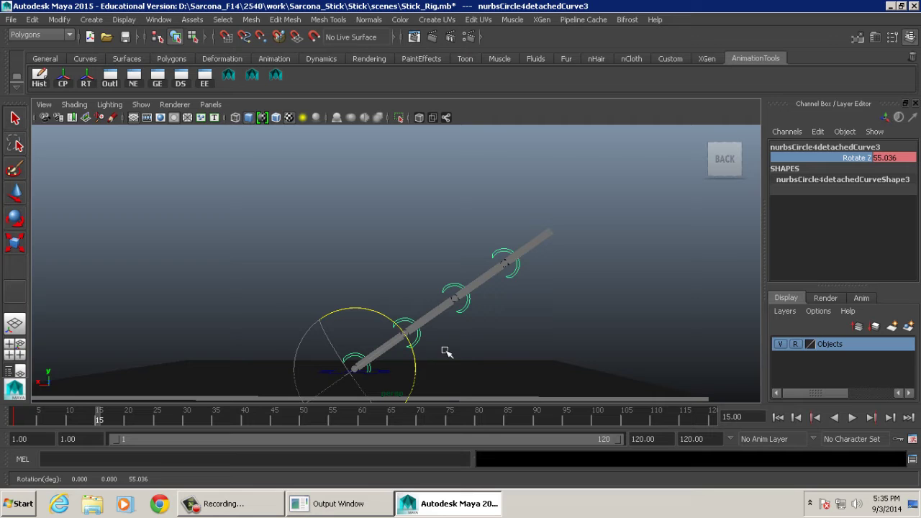
pyautogui.moveTo(382, 314); pyautogui.dragTo(401, 330)
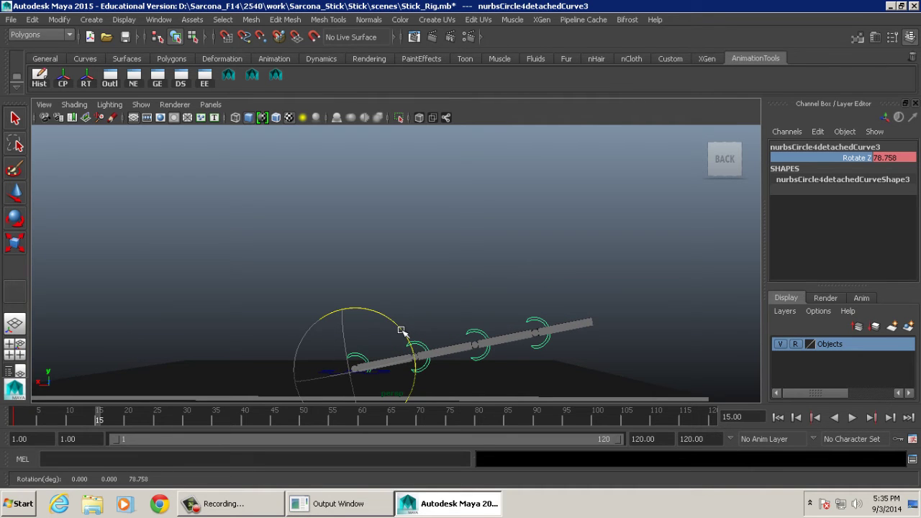
# Step: Try rotating the hinge controls above the lowest one together around Z, and undo the rotations
pyautogui.click(418, 344)
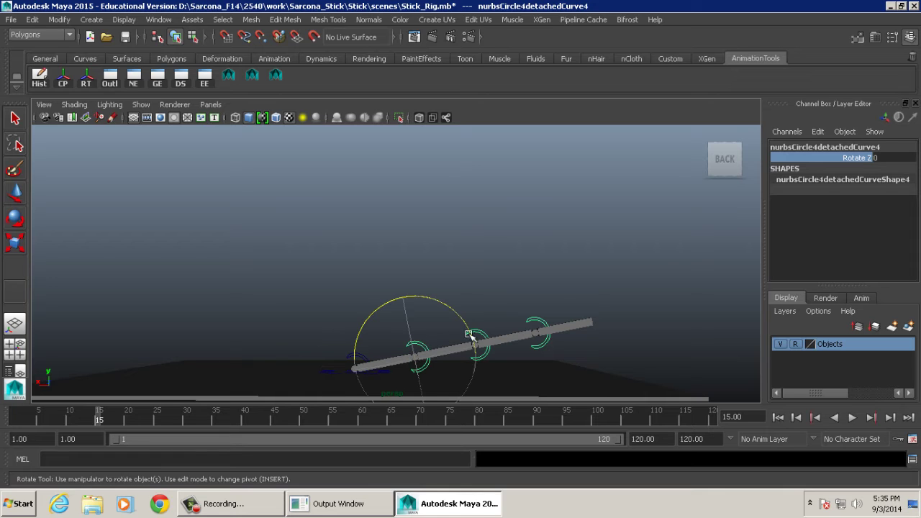
pyautogui.keyDown('shift'); pyautogui.click(471, 338); pyautogui.keyUp('shift')
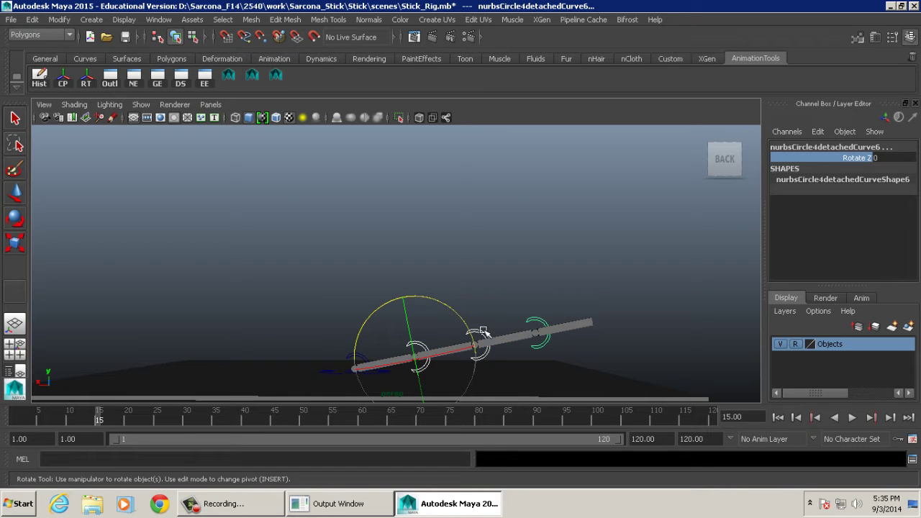
pyautogui.moveTo(441, 302); pyautogui.dragTo(464, 323)
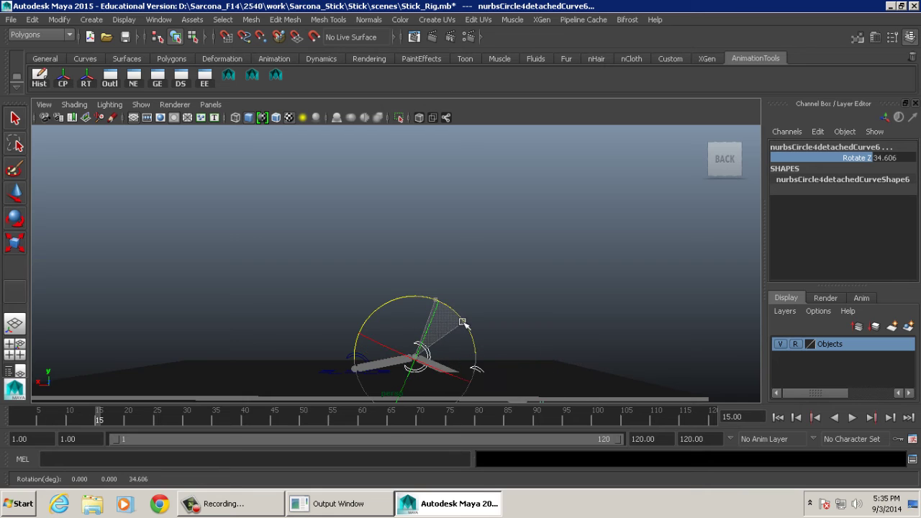
pyautogui.hotkey('ctrl', 'z')
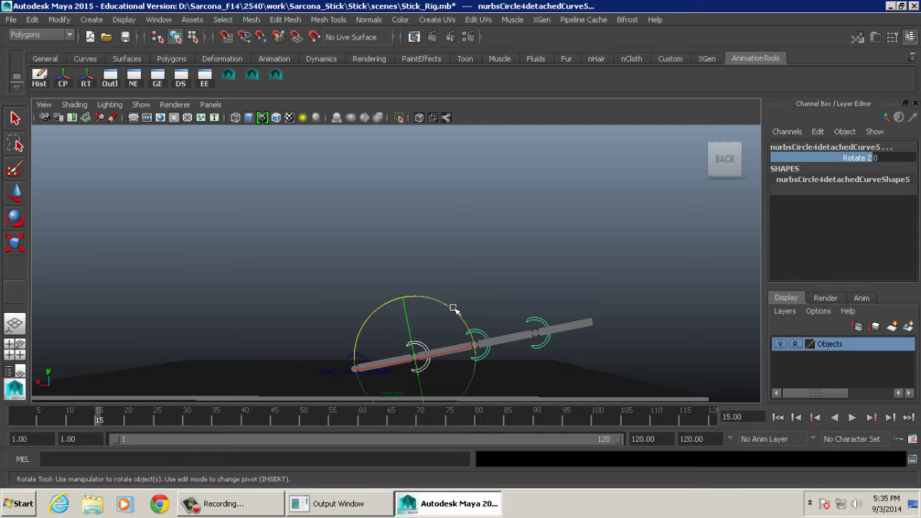
pyautogui.moveTo(448, 307); pyautogui.dragTo(474, 336)
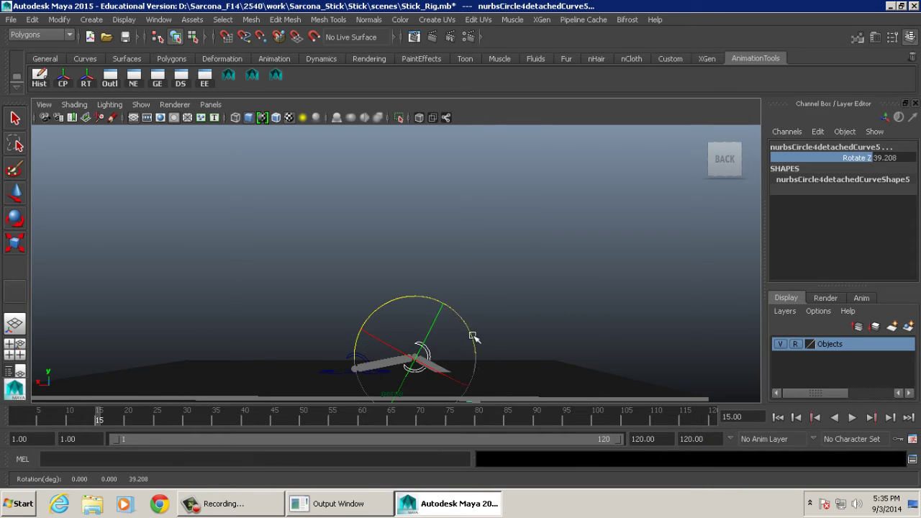
pyautogui.hotkey('ctrl', 'z')
# Step: Reselect the lowest hinge control, rotate it to about 50.5 degrees in Z, and key it at frame 15, using the front view
pyautogui.click(339, 323)
pyautogui.click(361, 355)
pyautogui.press('r')
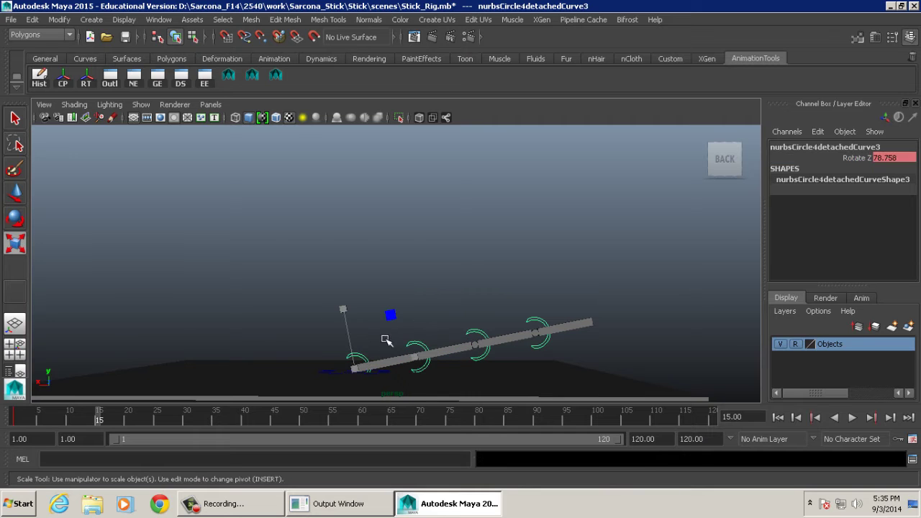
pyautogui.press('e')
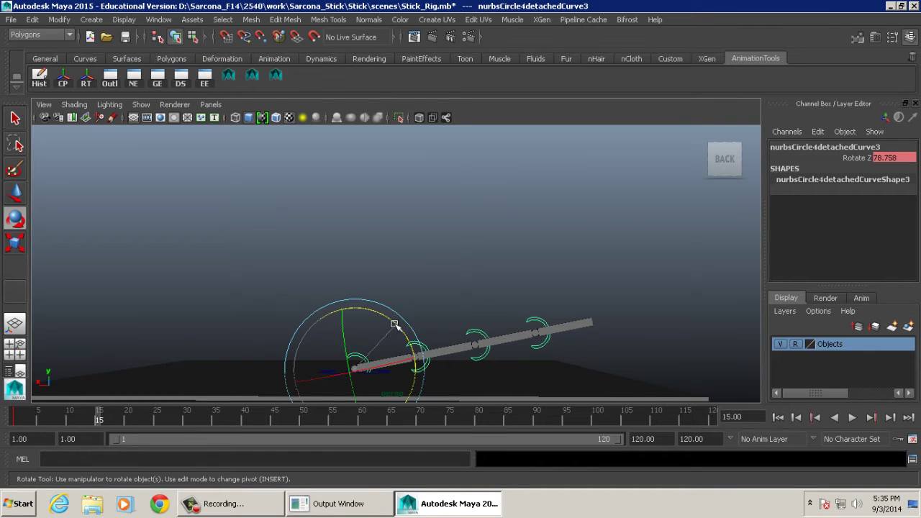
pyautogui.moveTo(394, 323); pyautogui.dragTo(367, 319)
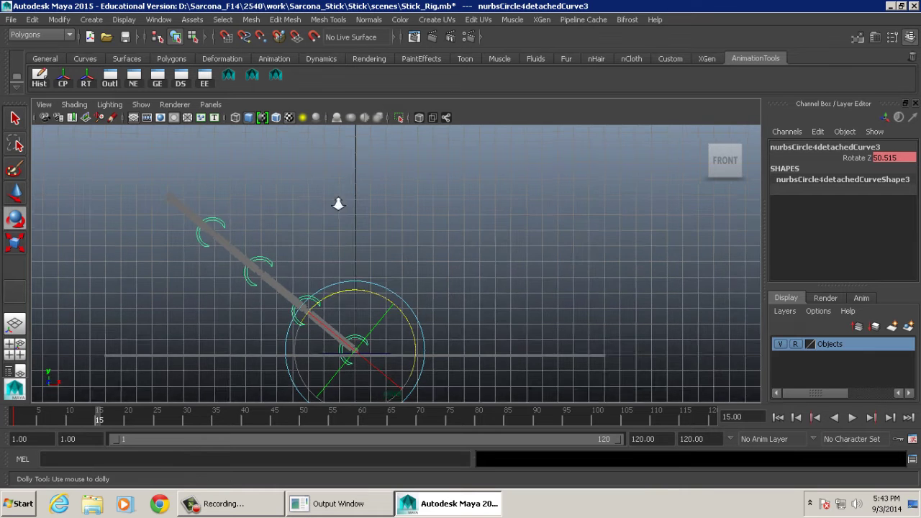
pyautogui.keyDown('alt'); pyautogui.moveTo(317, 202); pyautogui.dragTo(310, 202); pyautogui.keyUp('alt')
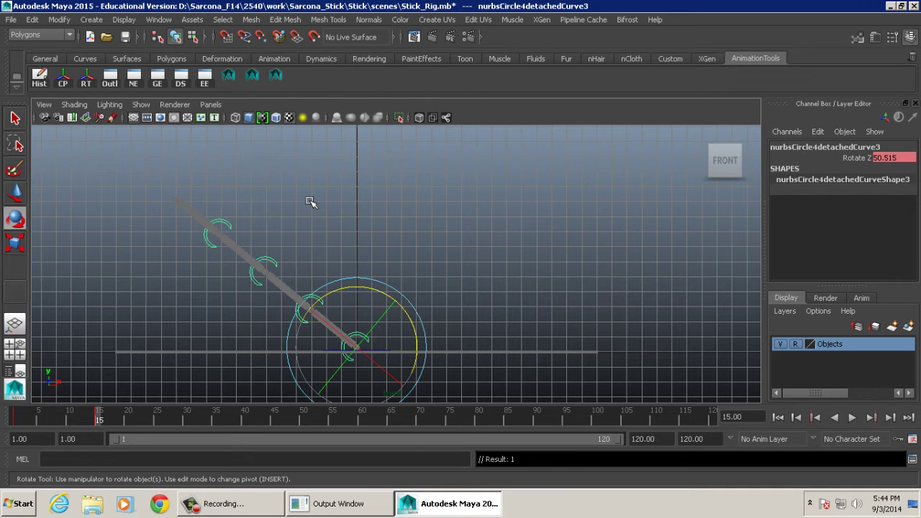
pyautogui.keyDown('alt'); pyautogui.moveTo(310, 202); pyautogui.dragTo(285, 238, button='middle'); pyautogui.keyUp('alt')
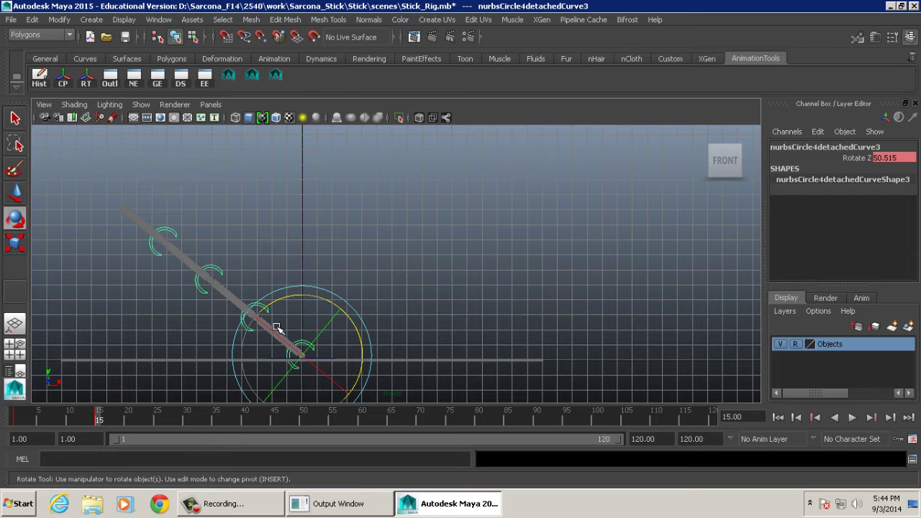
# Step: Preview the stick's motion by scrubbing up to frame 15 and playing the animation
pyautogui.moveTo(29, 423); pyautogui.dragTo(99, 422)
pyautogui.hotkey('alt', 'v')
pyautogui.moveTo(163, 423); pyautogui.dragTo(101, 425)
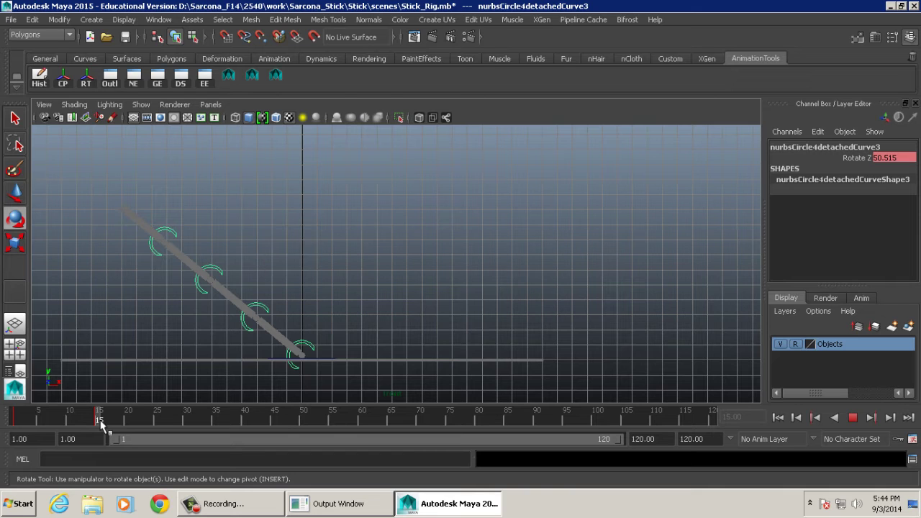
# Step: Rotate the lowest hinge control to about -40.1 degrees in Z at frame 40, key it, and scrub through the motion
pyautogui.moveTo(101, 425)
pyautogui.mouseDown()
pyautogui.moveTo(263, 425)
pyautogui.moveTo(247, 427)
pyautogui.moveTo(249, 415)
pyautogui.mouseUp()
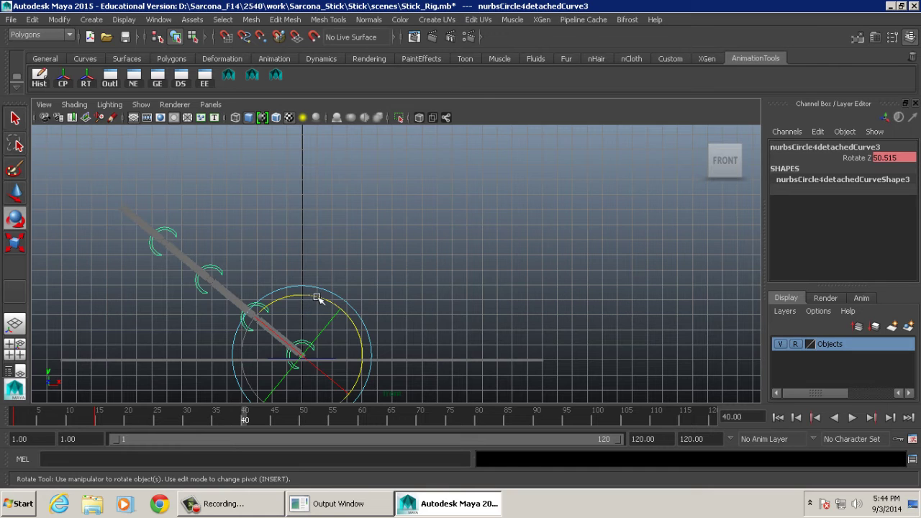
pyautogui.moveTo(317, 297)
pyautogui.mouseDown()
pyautogui.moveTo(345, 304)
pyautogui.moveTo(372, 333)
pyautogui.moveTo(392, 382)
pyautogui.mouseUp()
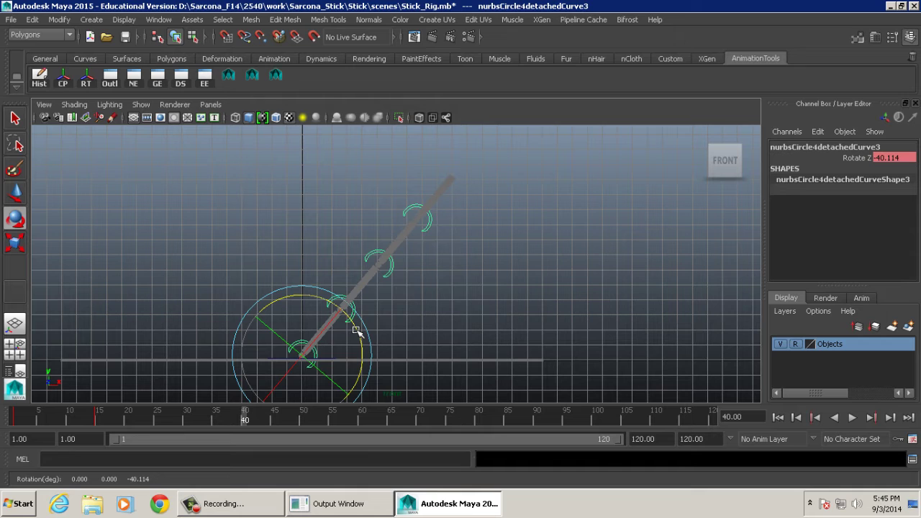
pyautogui.press('s')
pyautogui.moveTo(15, 417); pyautogui.dragTo(245, 419)
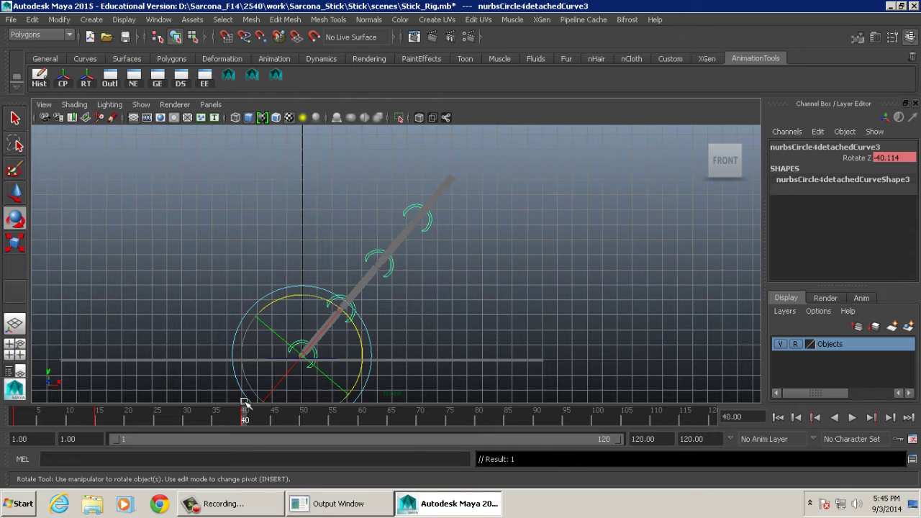
# Step: At frame 60, rotate the lowest hinge control back past vertical to about 26 degrees in Z and key it
pyautogui.click(360, 421)
pyautogui.moveTo(357, 332); pyautogui.dragTo(303, 315)
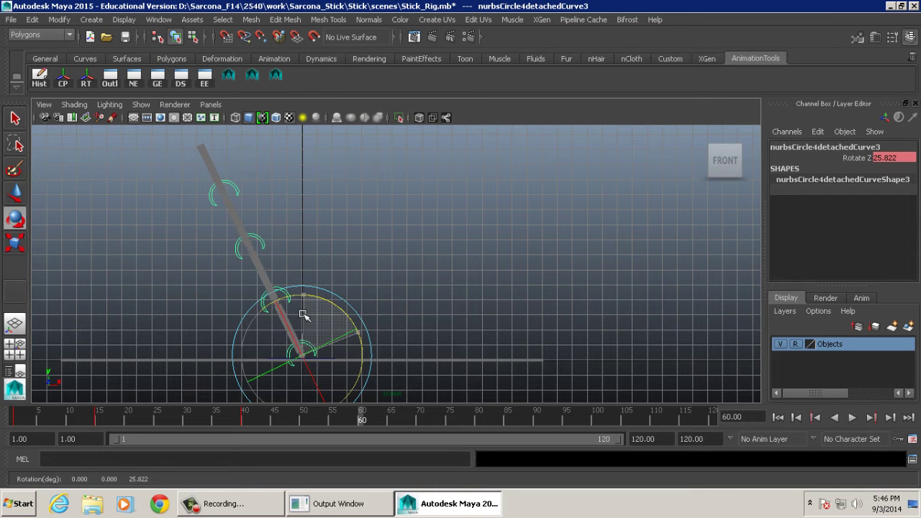
pyautogui.moveTo(304, 315); pyautogui.dragTo(300, 315)
pyautogui.press('s')
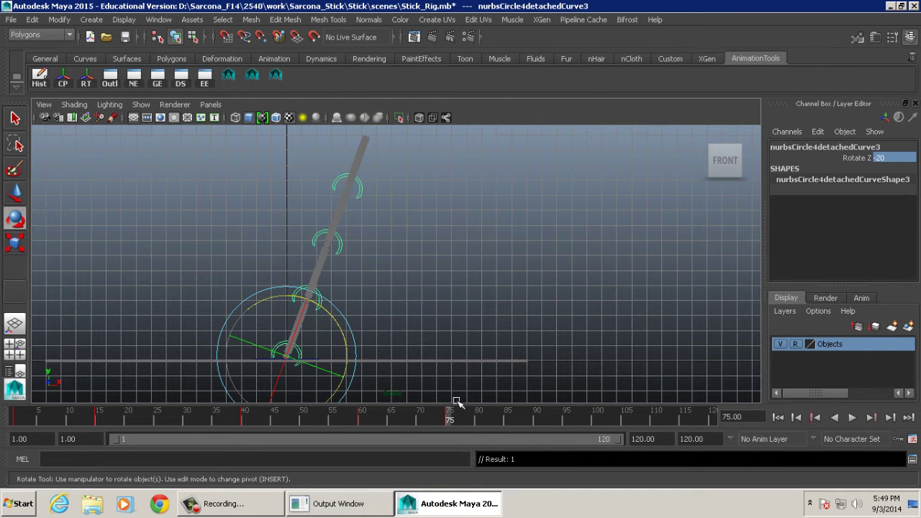
# Step: At frame 85, set the lowest hinge control's Z rotation to 10 degrees and key it
pyautogui.click(508, 416)
pyautogui.click(886, 158)
pyautogui.write('10')
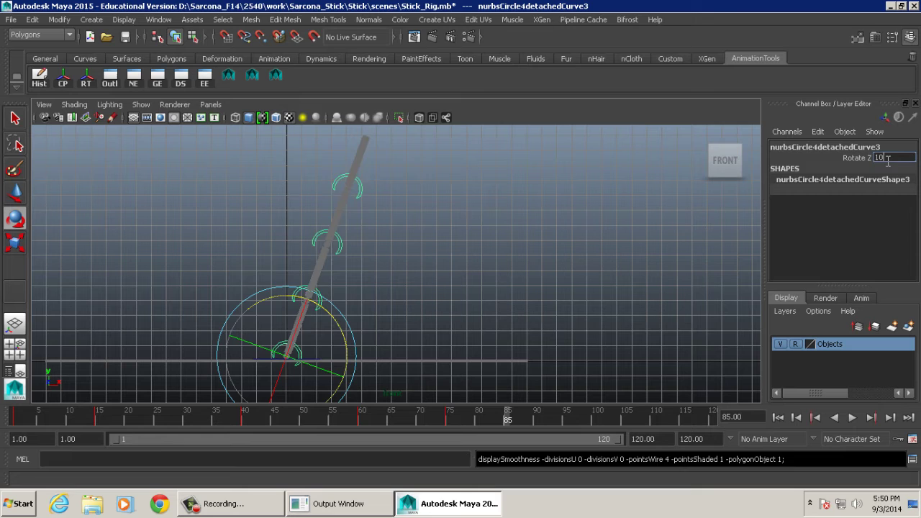
pyautogui.press('Return')
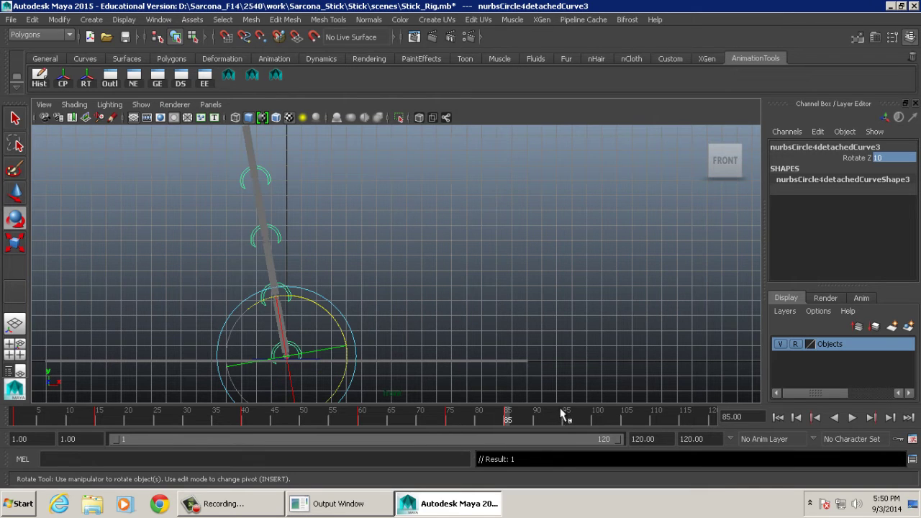
# Step: Set and key the lowest hinge control's Z rotation at 0 degrees at frame 90
pyautogui.hotkey('alt', 'v')
pyautogui.moveTo(542, 423); pyautogui.dragTo(538, 425)
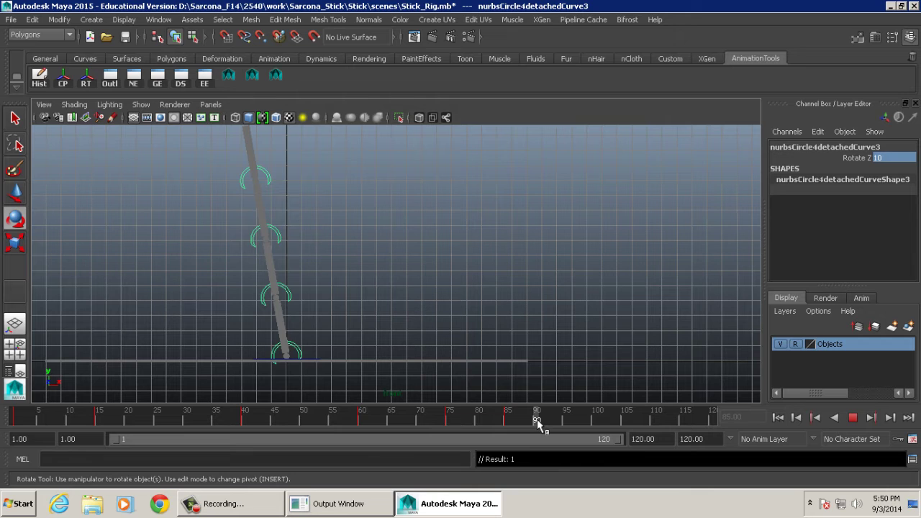
pyautogui.click(885, 157)
pyautogui.write('0')
pyautogui.press('Return')
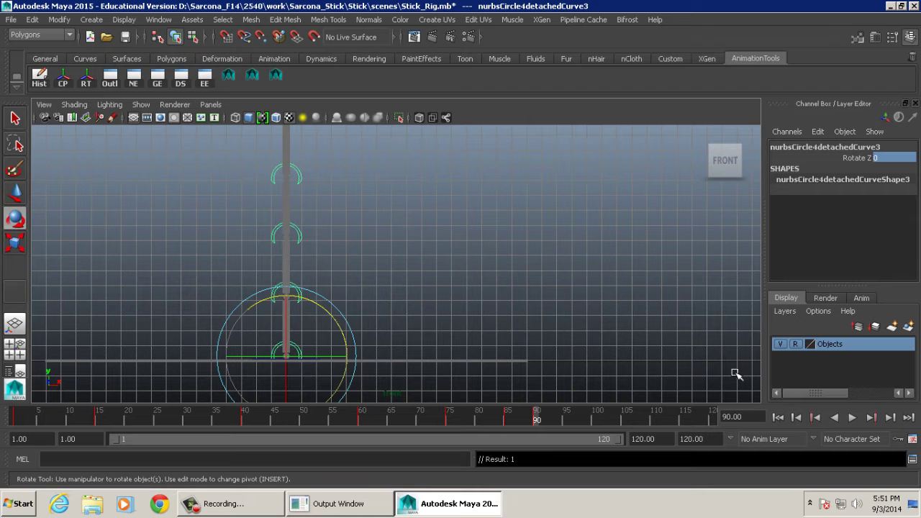
# Step: Play the stick's swing and scrub through its final frames to check how it settles
pyautogui.click(852, 418)
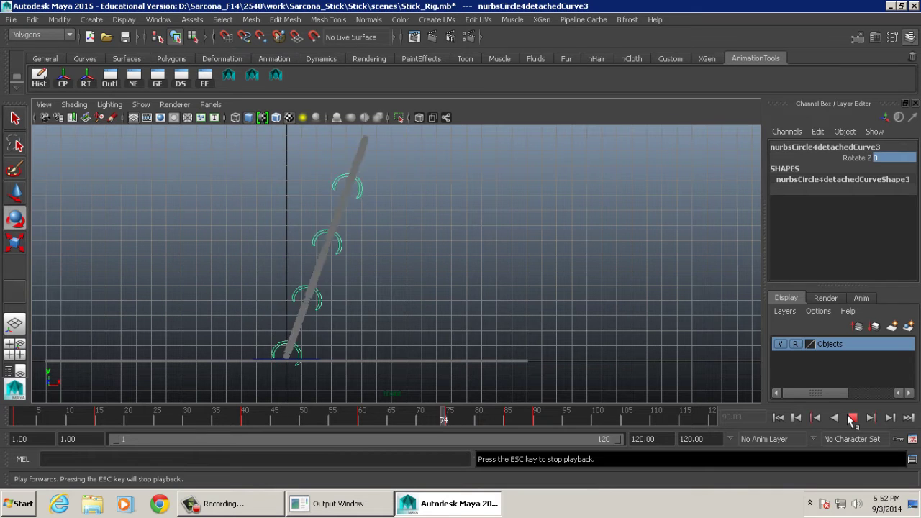
pyautogui.click(851, 417)
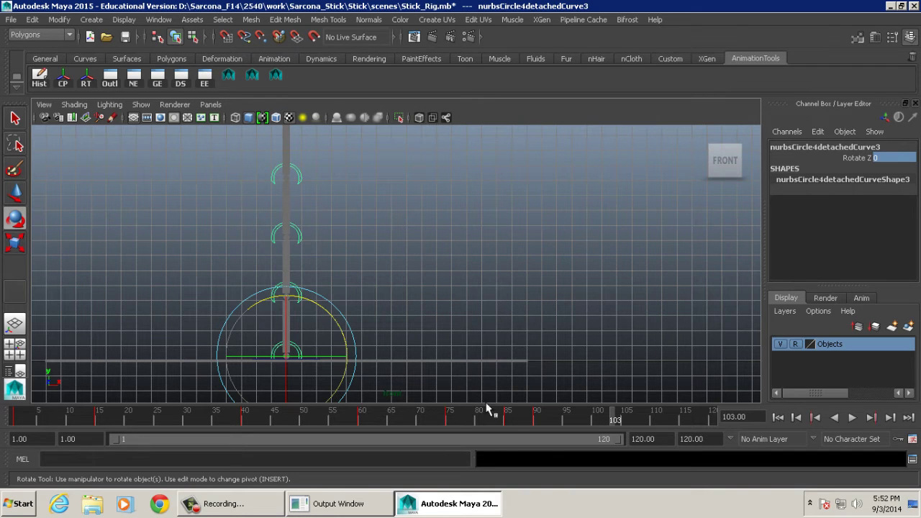
pyautogui.moveTo(524, 416); pyautogui.dragTo(497, 424)
# Step: At frame 90, rotate the lowest hinge control to about -6.4 degrees in Z and key it
pyautogui.moveTo(530, 425)
pyautogui.mouseDown()
pyautogui.moveTo(510, 423)
pyautogui.moveTo(532, 421)
pyautogui.mouseUp()
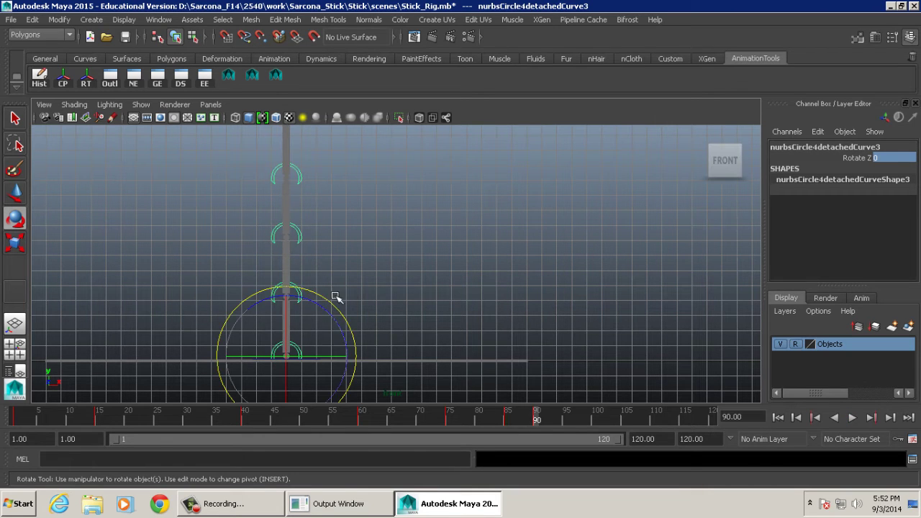
pyautogui.moveTo(319, 302); pyautogui.dragTo(330, 307)
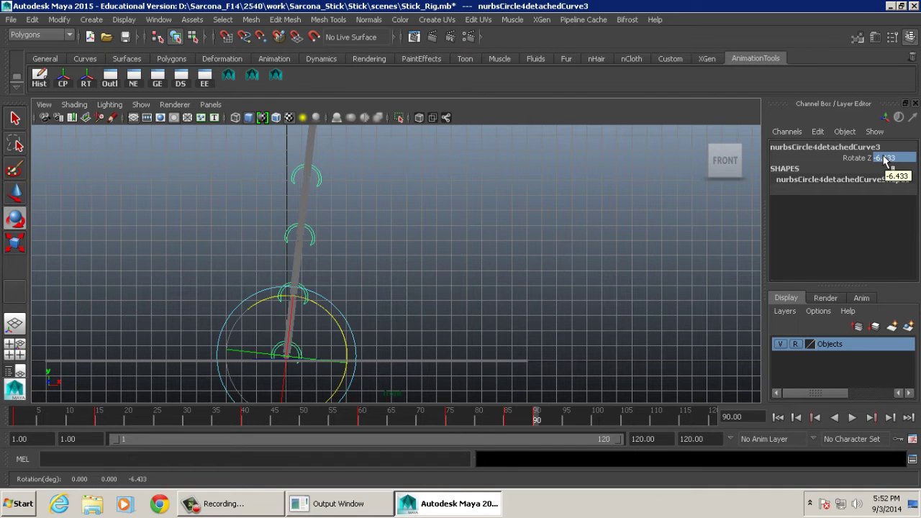
pyautogui.press('super')
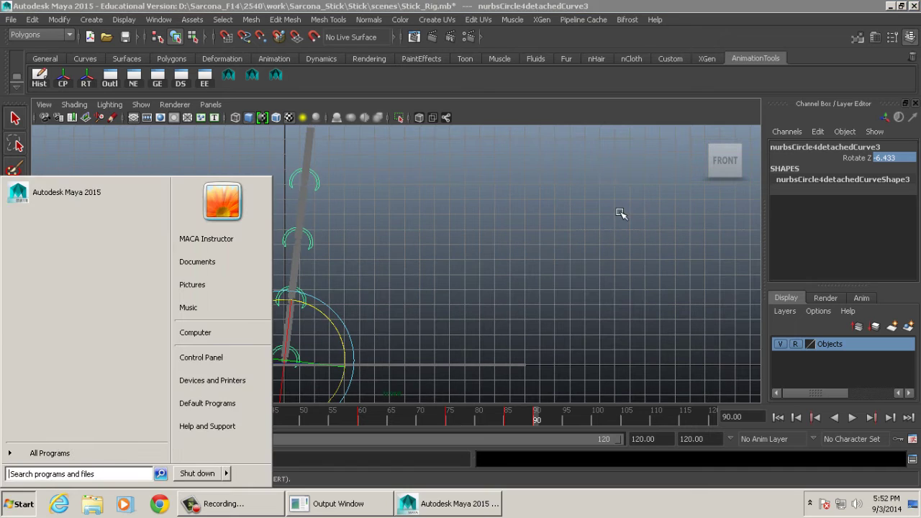
pyautogui.press('super')
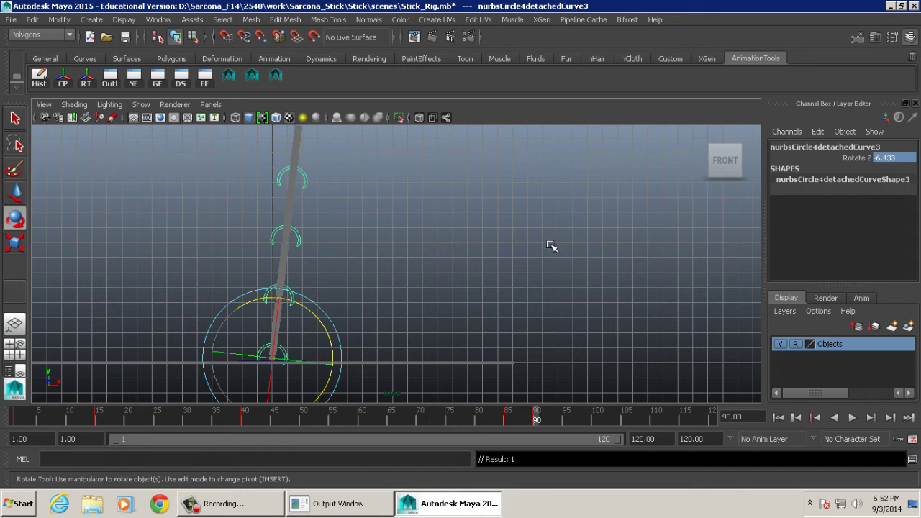
# Step: At frame 92, rotate the lowest hinge control to about 2.3 degrees in Z and key it
pyautogui.moveTo(541, 428); pyautogui.dragTo(549, 425)
pyautogui.moveTo(314, 315); pyautogui.dragTo(304, 315)
pyautogui.press('s')
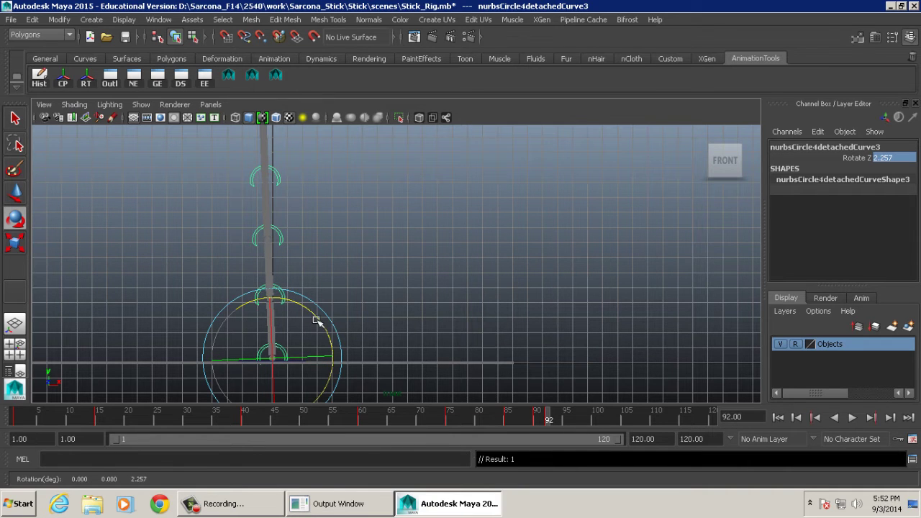
# Step: At frame 93, set the lowest hinge control's Z rotation to 0 and key that channel
pyautogui.click(552, 423)
pyautogui.moveTo(317, 311); pyautogui.dragTo(314, 315)
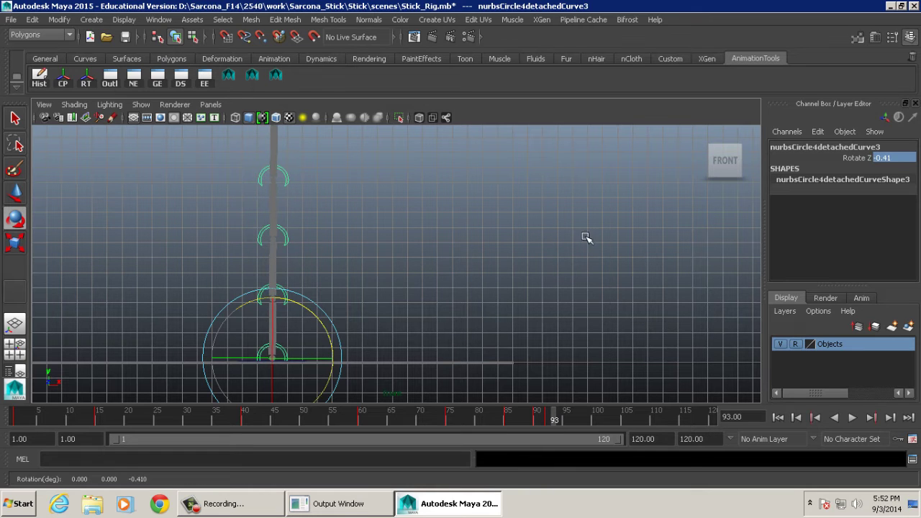
pyautogui.click(879, 158)
pyautogui.write('0')
pyautogui.rightClick(859, 158)
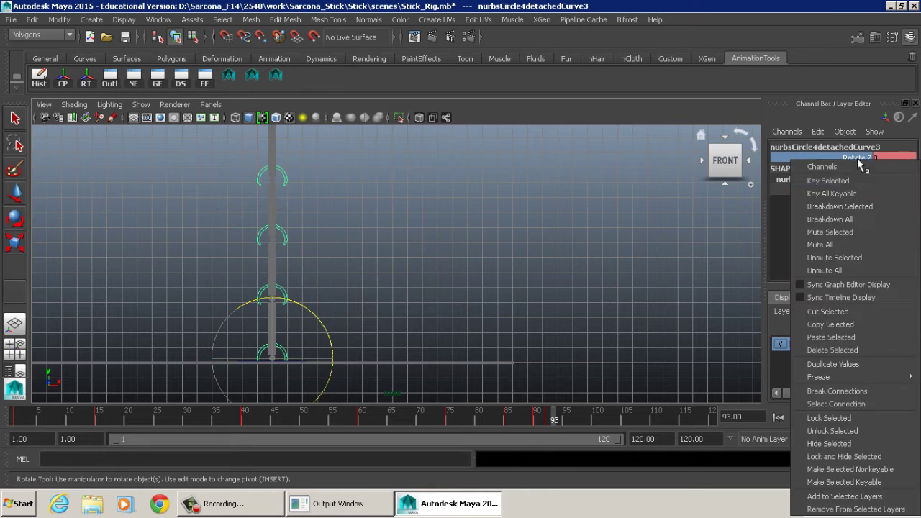
pyautogui.click(820, 178)
# Step: Play back the whole swing animation, stop it, and return to frame 1
pyautogui.hotkey('alt', 'v')
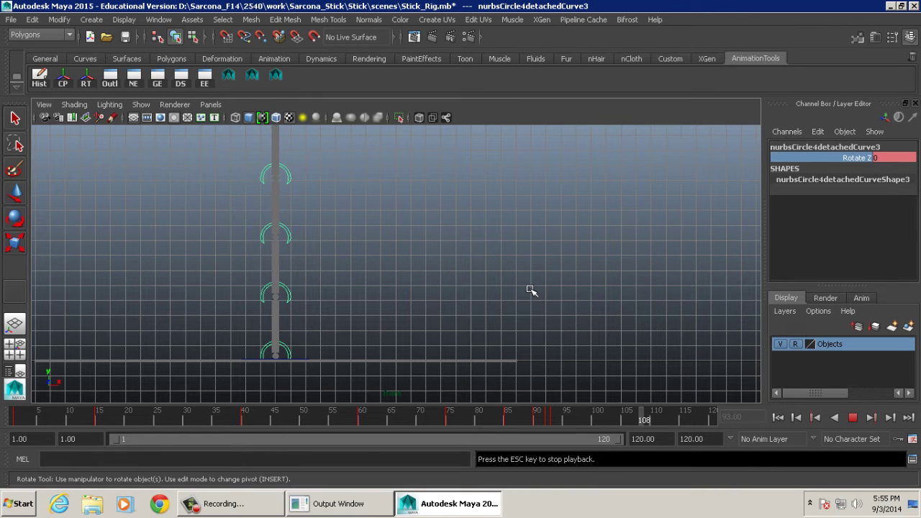
pyautogui.click(852, 418)
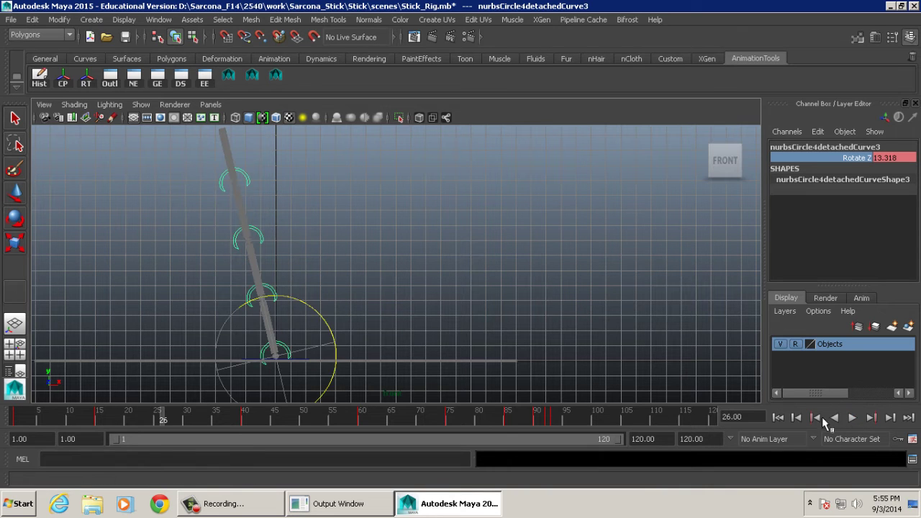
pyautogui.click(780, 418)
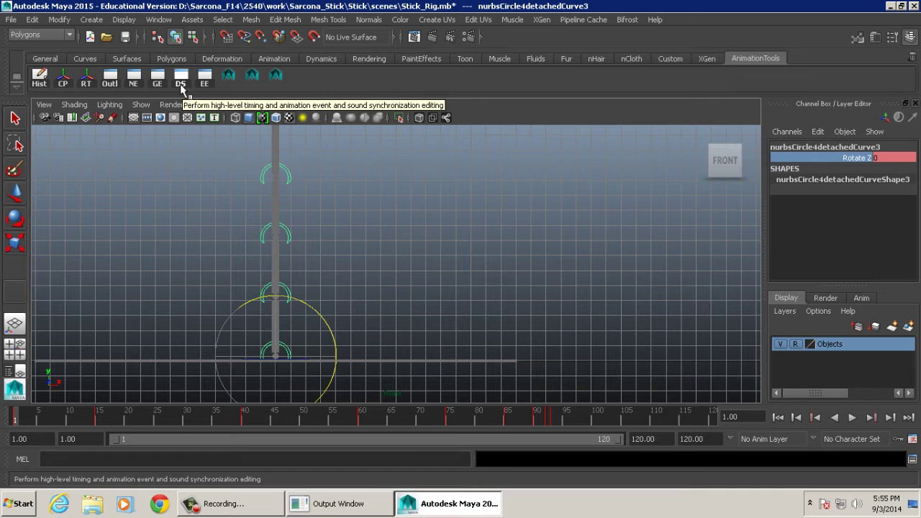
# Step: Open the Dope Sheet, then move and shrink its window so the stick stays visible beside it
pyautogui.click(159, 19)
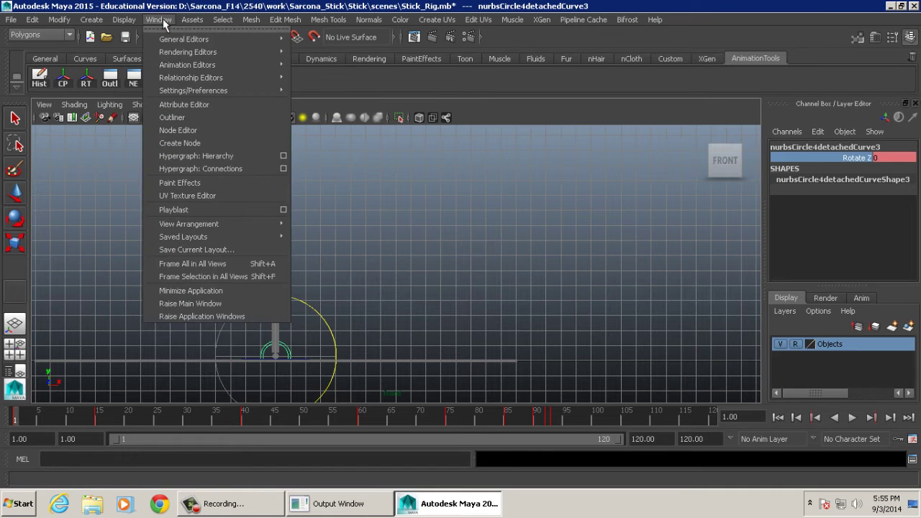
pyautogui.moveTo(216, 65)
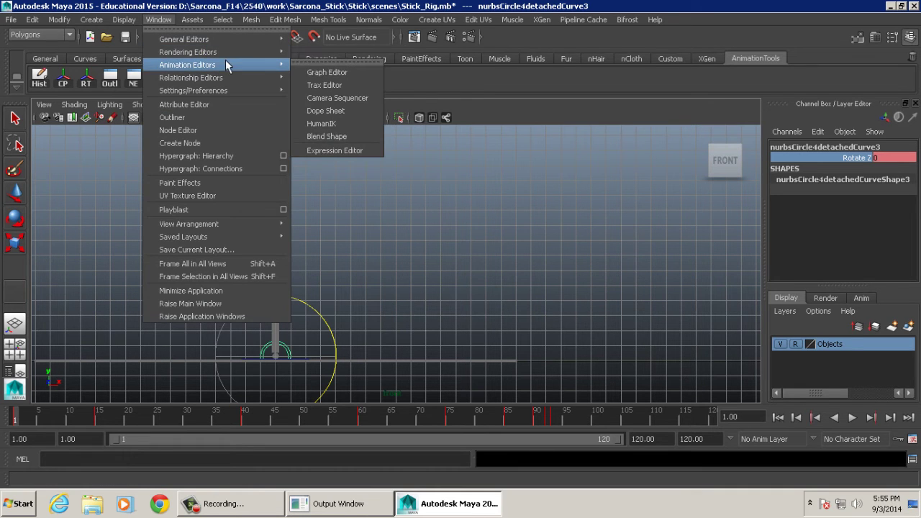
pyautogui.click(334, 111)
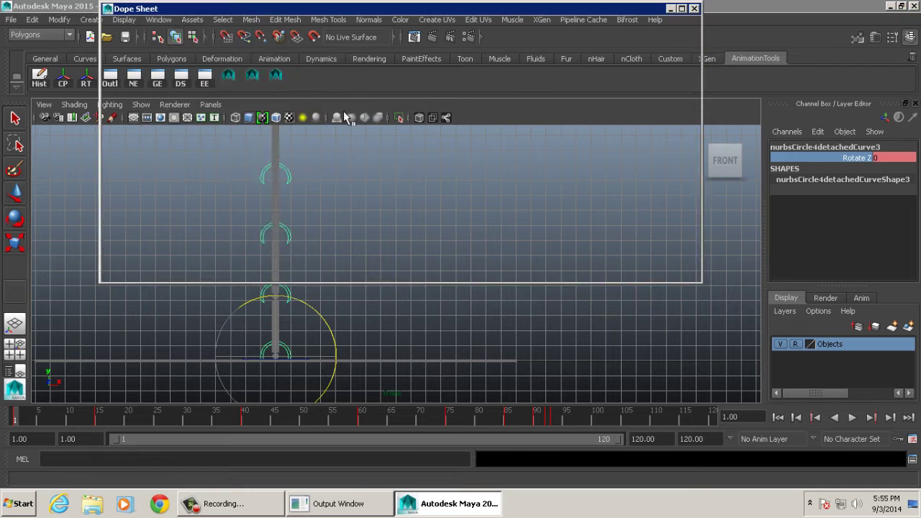
pyautogui.moveTo(446, 15); pyautogui.dragTo(446, 34)
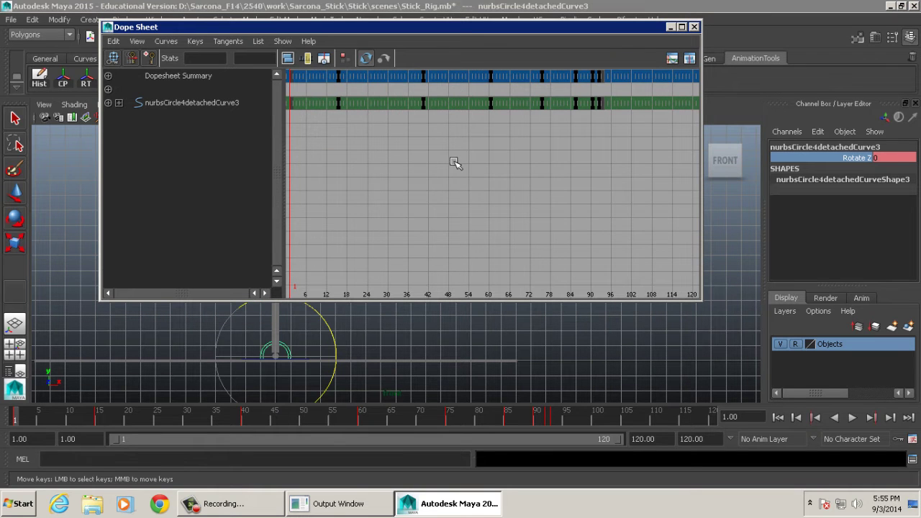
pyautogui.keyDown('alt'); pyautogui.moveTo(414, 149); pyautogui.dragTo(436, 159, button='middle'); pyautogui.keyUp('alt')
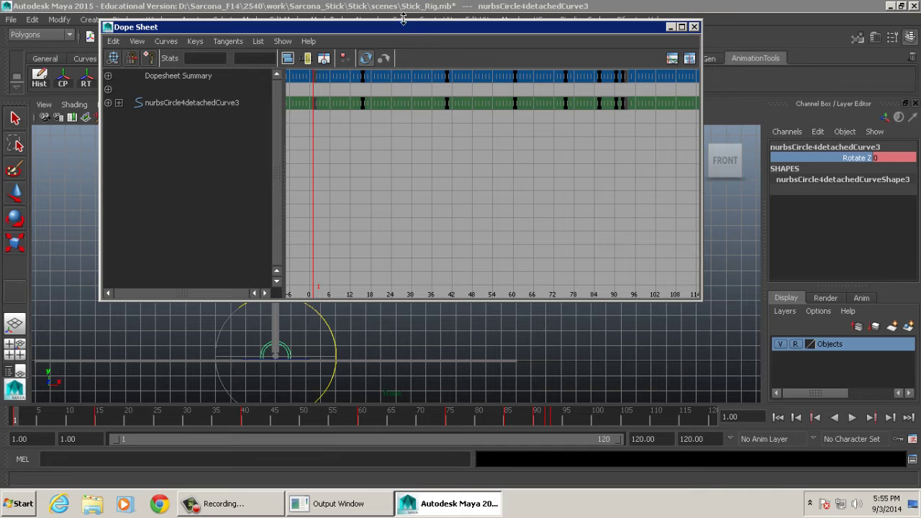
pyautogui.moveTo(408, 26); pyautogui.dragTo(606, 27)
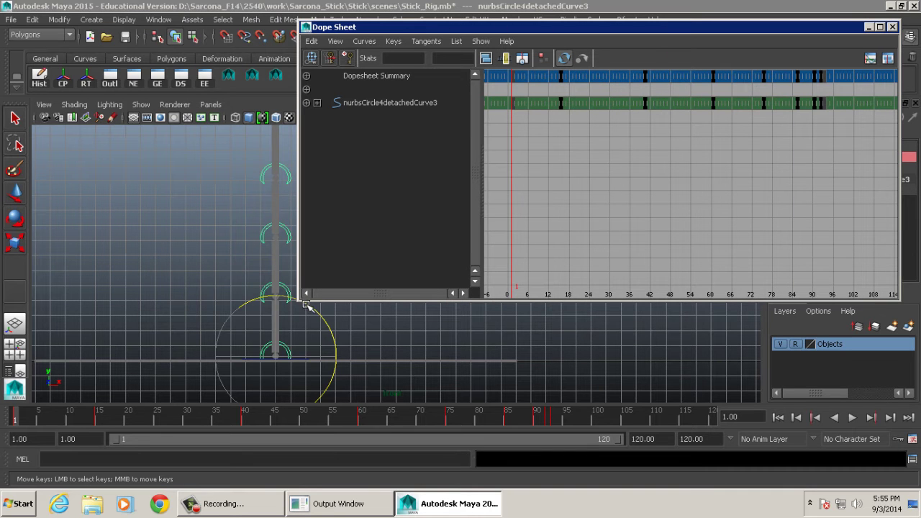
pyautogui.moveTo(300, 302); pyautogui.dragTo(407, 150)
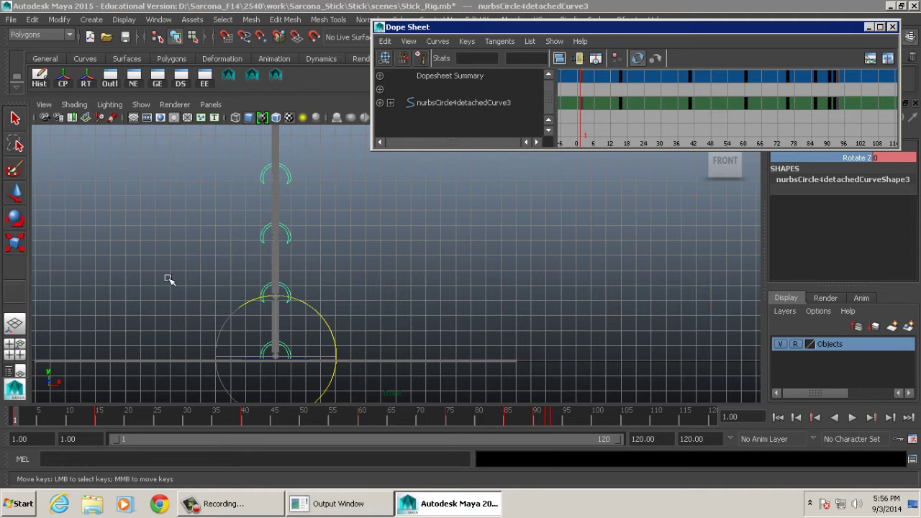
# Step: Hide the grid and change the viewport background to solid black, keeping the full stick in view
pyautogui.keyDown('alt'); pyautogui.moveTo(169, 279); pyautogui.dragTo(219, 277); pyautogui.keyUp('alt')
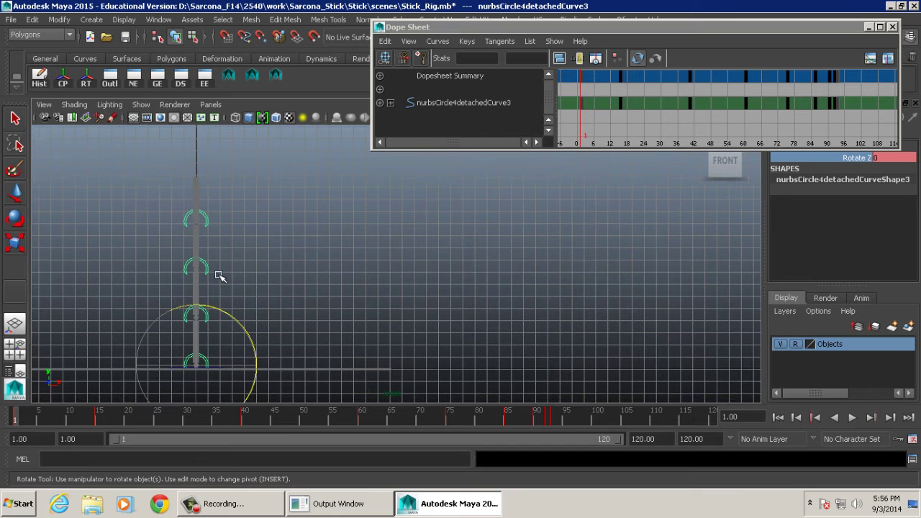
pyautogui.click(124, 19)
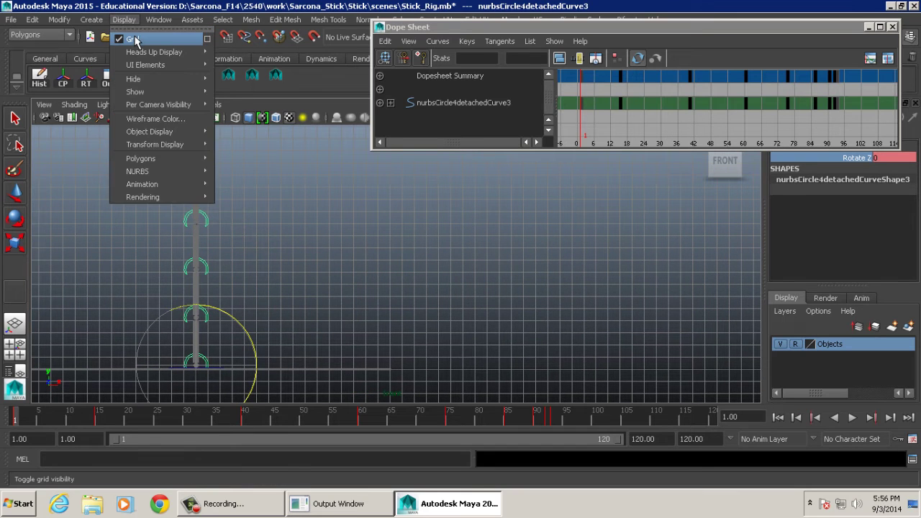
pyautogui.click(136, 41)
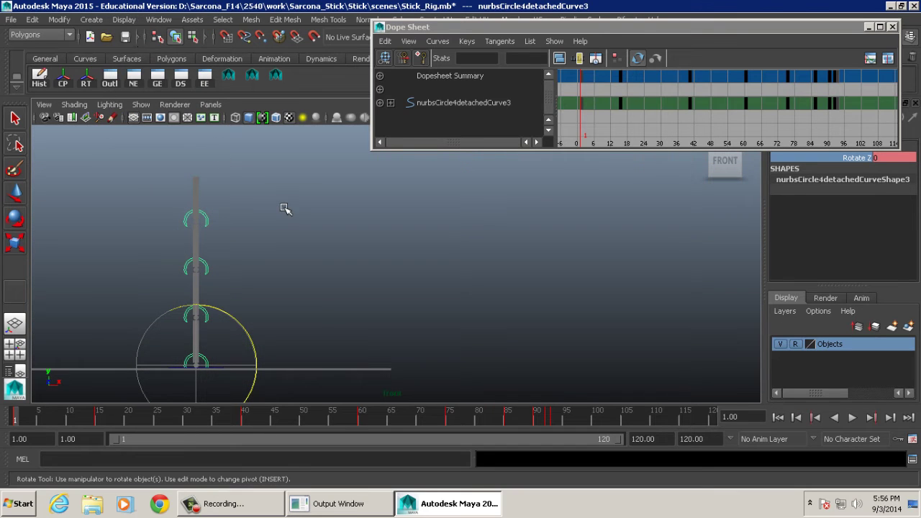
pyautogui.hotkey('alt', 'b')
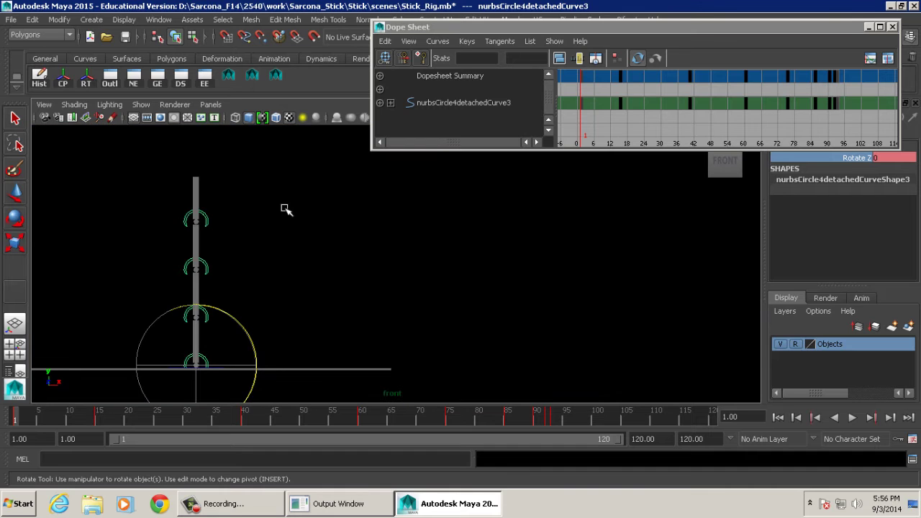
pyautogui.hotkey('alt', 'b')
pyautogui.hotkey('alt', 'b')
pyautogui.hotkey('alt', 'b')
pyautogui.hotkey('alt', 'b')
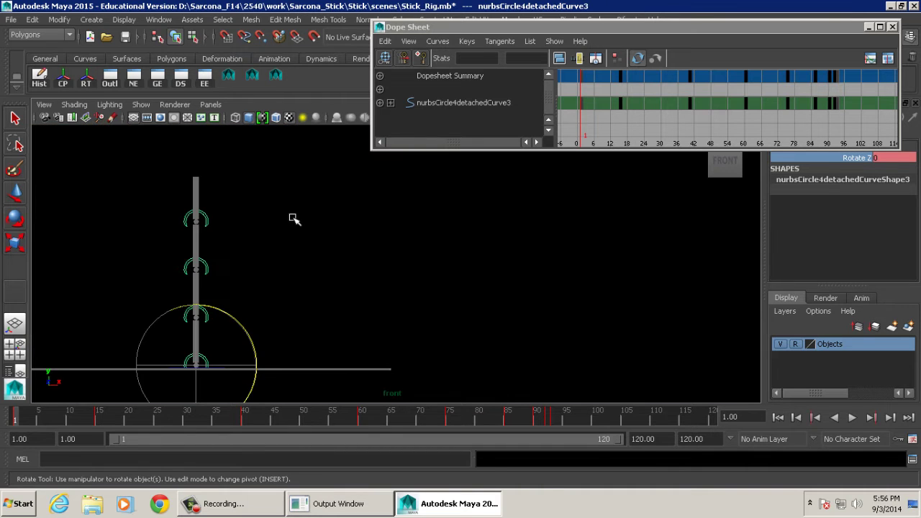
pyautogui.keyDown('alt'); pyautogui.moveTo(291, 216); pyautogui.dragTo(298, 216, button='middle'); pyautogui.keyUp('alt')
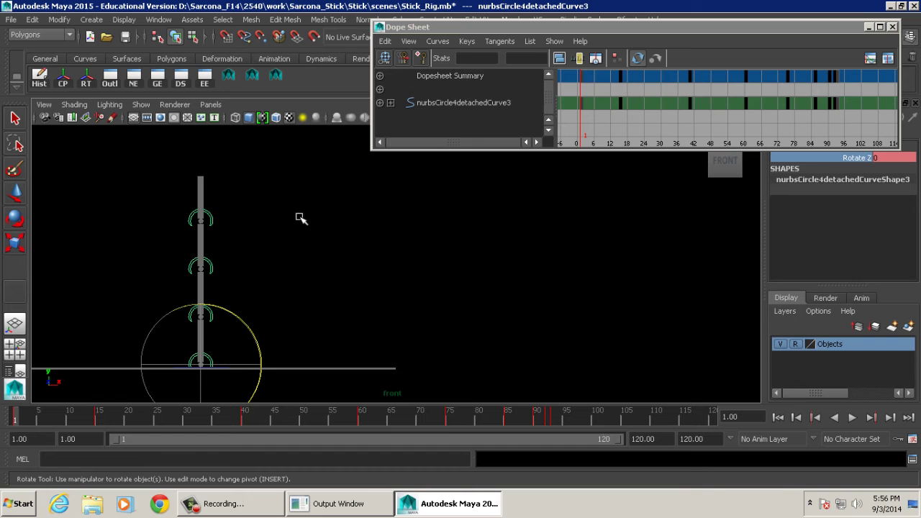
# Step: Play the swing against the plain background, stop it, and return to the first frame
pyautogui.hotkey('alt', 'v')
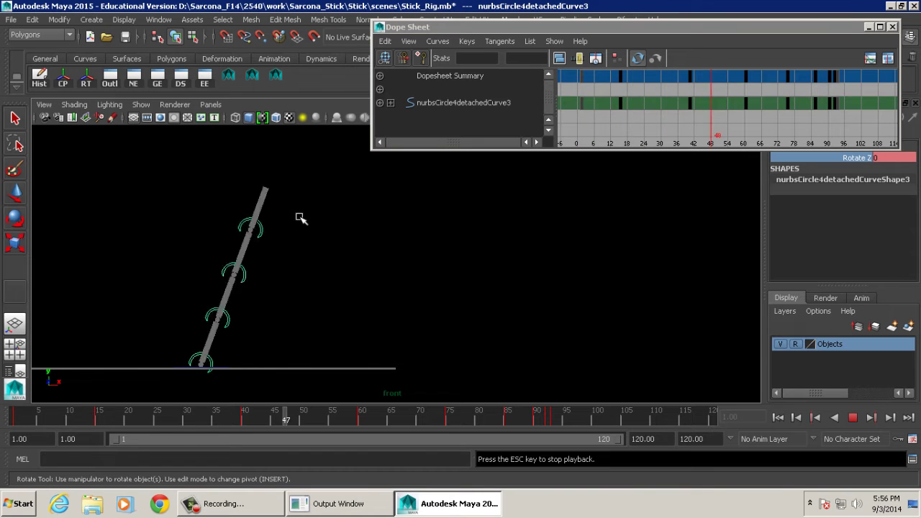
pyautogui.press('Escape')
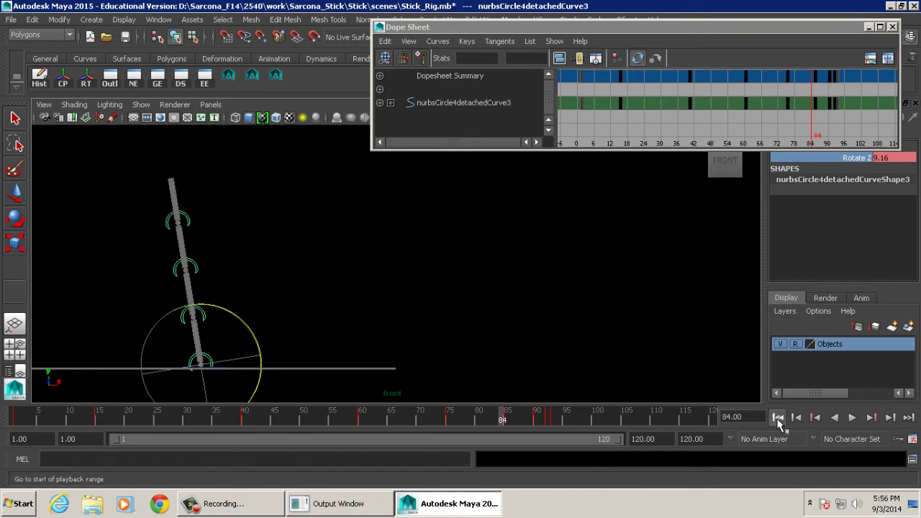
pyautogui.click(778, 418)
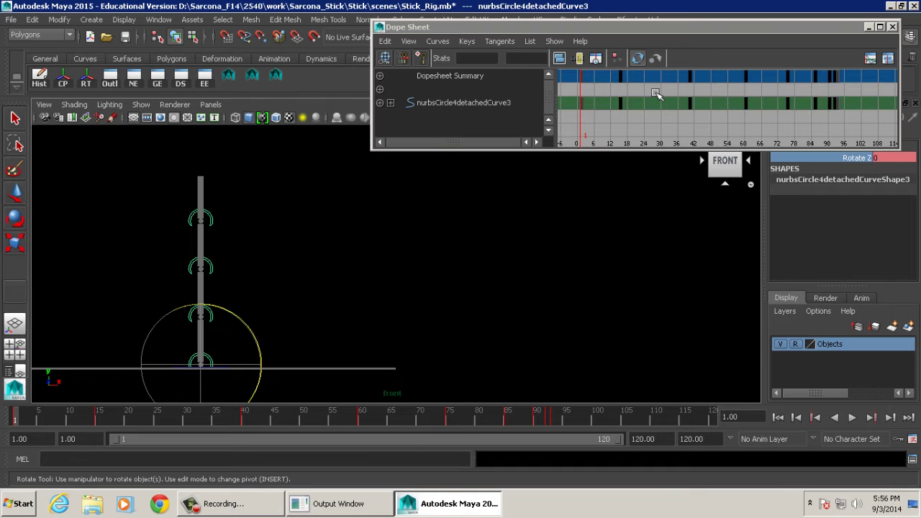
# Step: Switch to the Move tool and try shifting the key at frame 60 in the Dope Sheet
pyautogui.click(703, 43)
pyautogui.press('w')
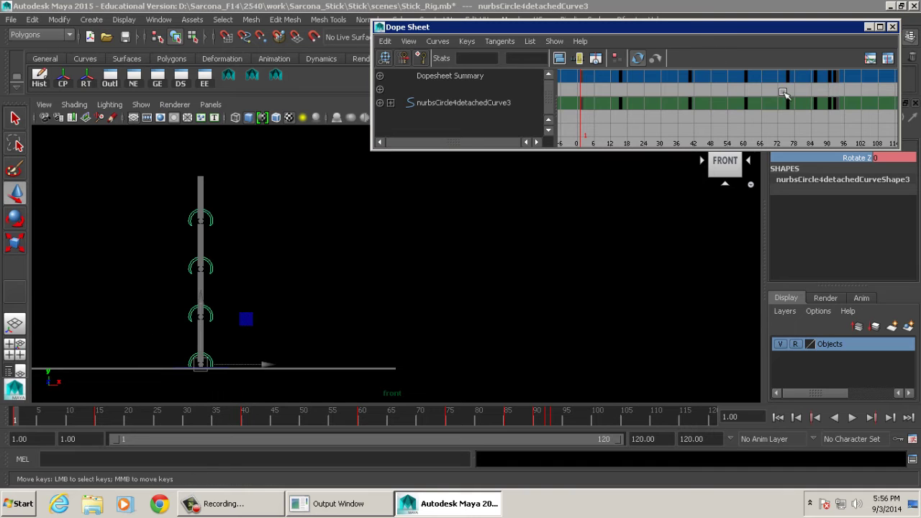
pyautogui.moveTo(788, 103); pyautogui.dragTo(791, 107)
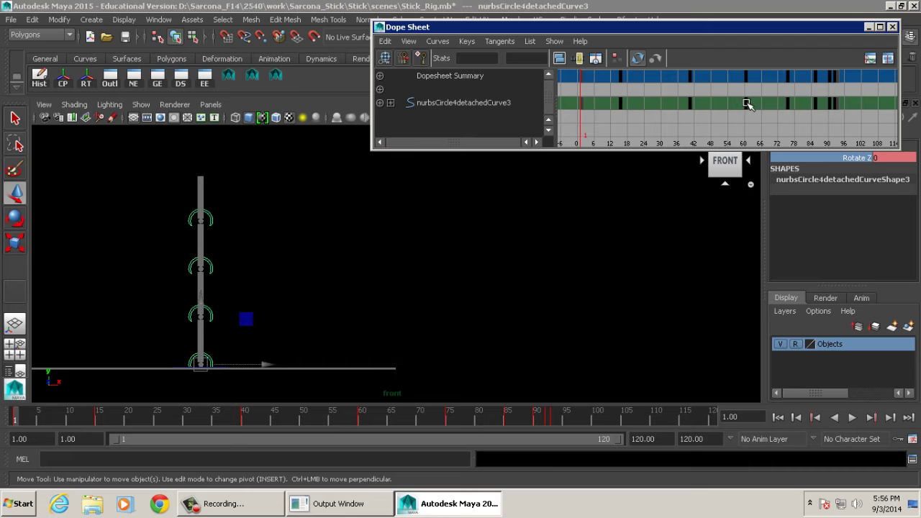
pyautogui.moveTo(752, 115); pyautogui.dragTo(743, 101)
pyautogui.moveTo(754, 118)
pyautogui.mouseDown(button='middle')
pyautogui.moveTo(739, 117)
pyautogui.moveTo(753, 116)
pyautogui.mouseUp(button='middle')
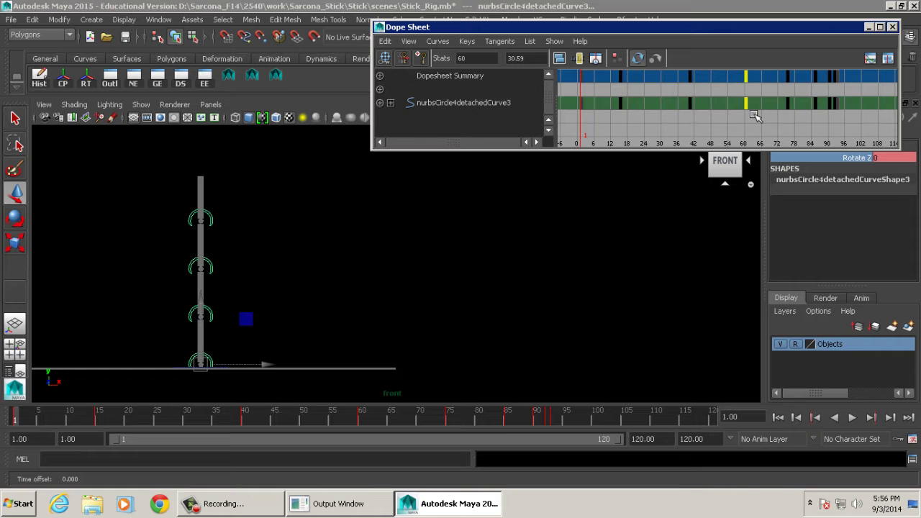
# Step: Spread out the last three keys of the swing in the Dope Sheet, moving them to frames 91, 94 and 96
pyautogui.scroll(5, 787, 105)
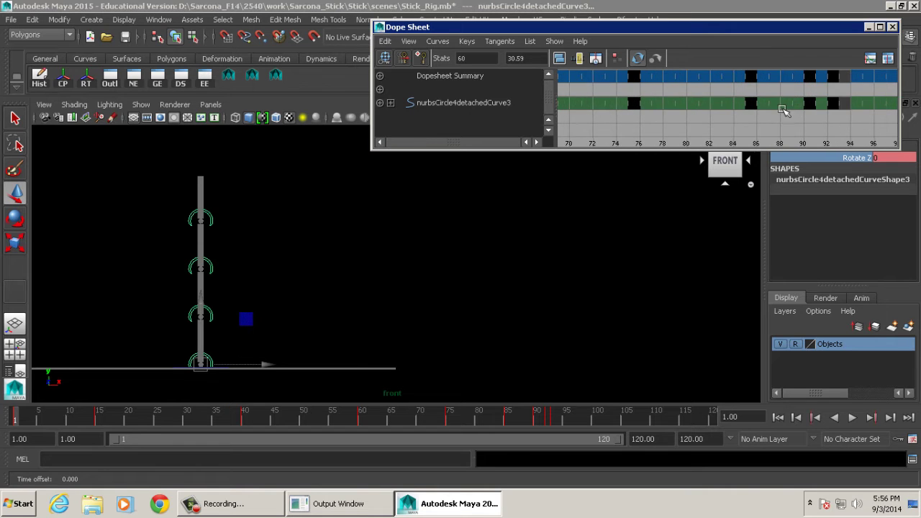
pyautogui.moveTo(784, 107)
pyautogui.keyDown('alt'); pyautogui.mouseDown(button='middle')
pyautogui.moveTo(757, 110)
pyautogui.moveTo(799, 117)
pyautogui.mouseUp(button='middle'); pyautogui.keyUp('alt')
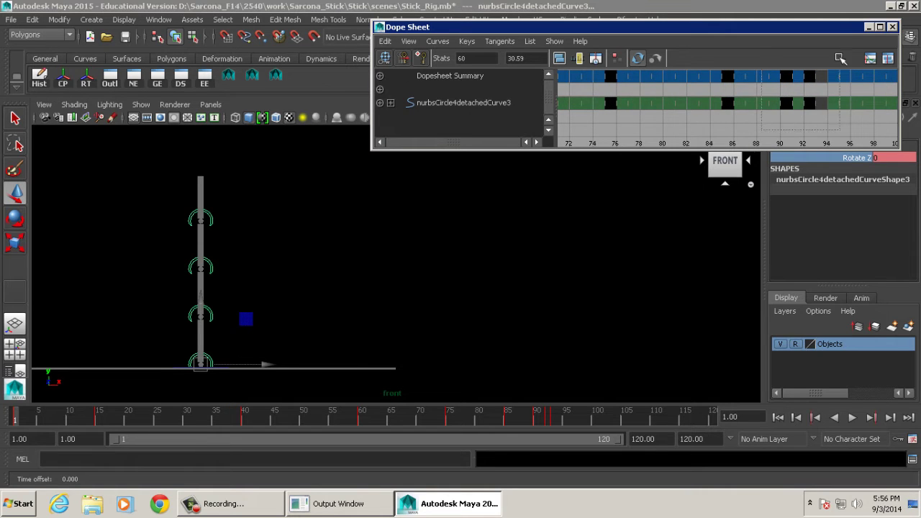
pyautogui.click(816, 94)
pyautogui.moveTo(819, 92); pyautogui.dragTo(819, 92)
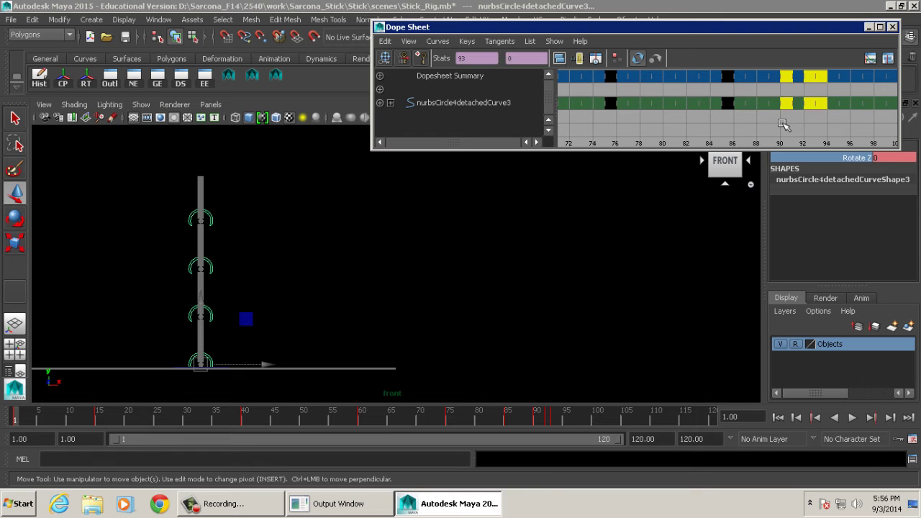
pyautogui.moveTo(783, 123); pyautogui.dragTo(853, 125, button='middle')
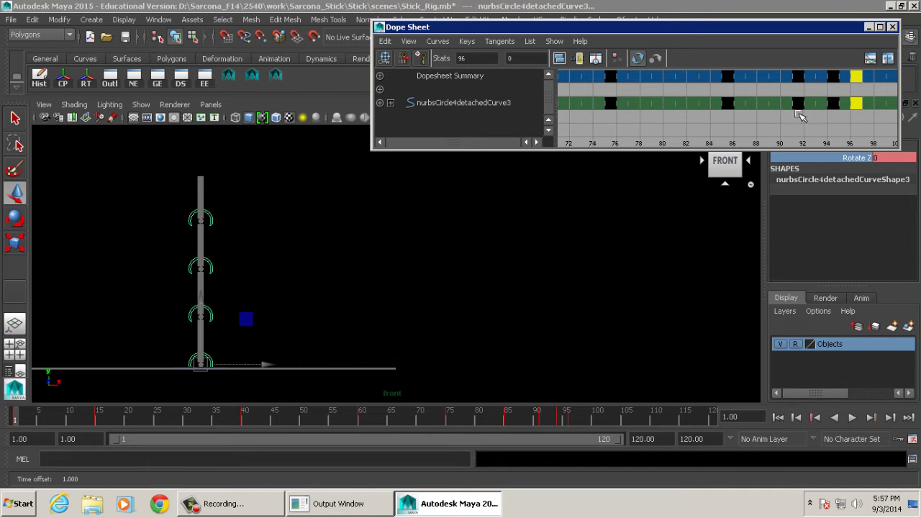
# Step: Play back the swing with the respaced end keys and stop it
pyautogui.keyDown('alt'); pyautogui.moveTo(837, 117); pyautogui.dragTo(800, 115, button='middle'); pyautogui.keyUp('alt')
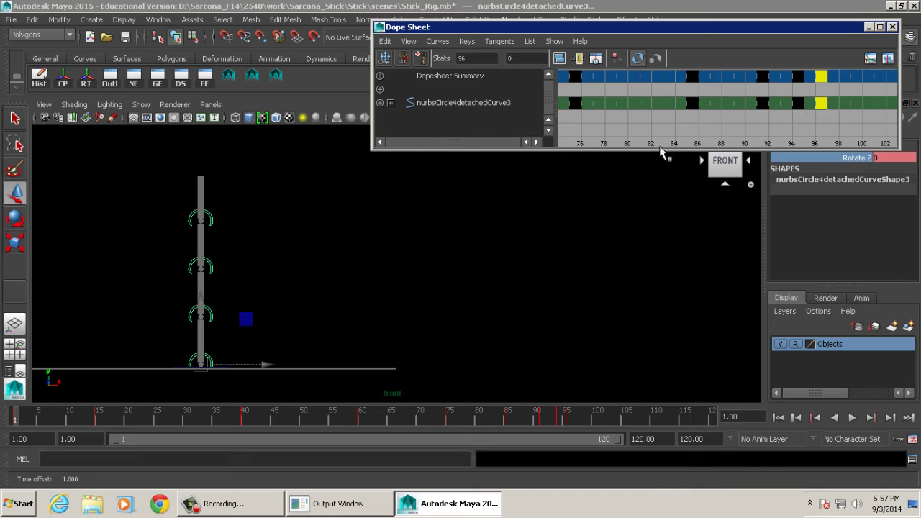
pyautogui.hotkey('alt', 'v')
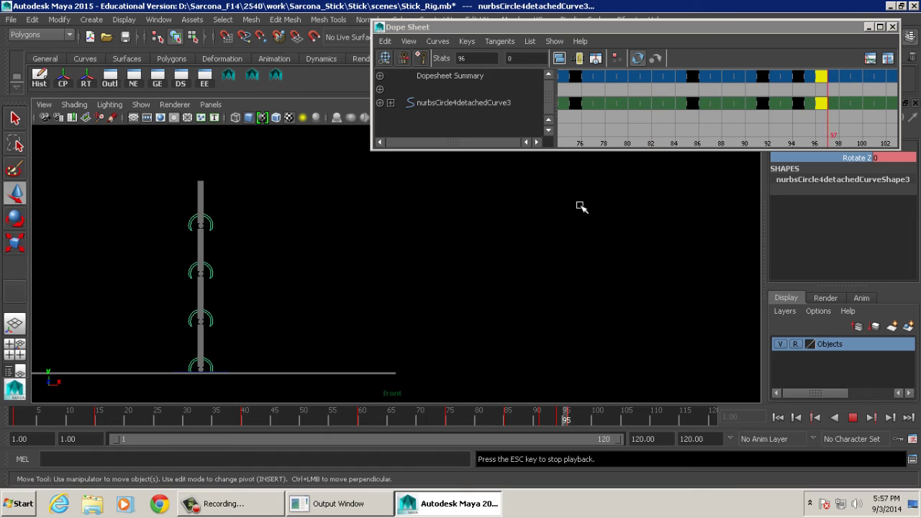
pyautogui.press('Escape')
# Step: Move the final two keys of the swing in the Dope Sheet to frames 95 and 98
pyautogui.click(806, 123)
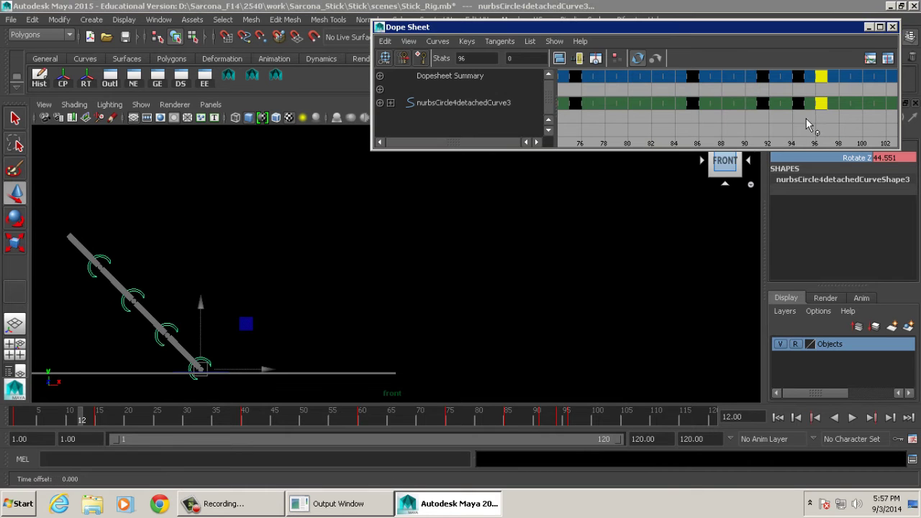
pyautogui.moveTo(806, 118); pyautogui.dragTo(820, 119, button='middle')
pyautogui.moveTo(797, 104); pyautogui.dragTo(792, 133)
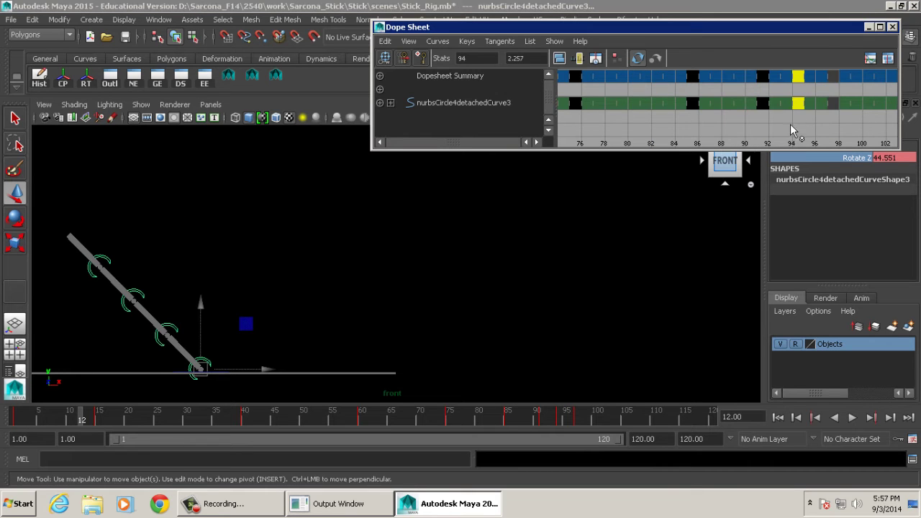
pyautogui.moveTo(791, 133); pyautogui.dragTo(863, 137, button='middle')
# Step: Play the retimed swing, stop the playback and return to frame 1
pyautogui.hotkey('alt', 'v')
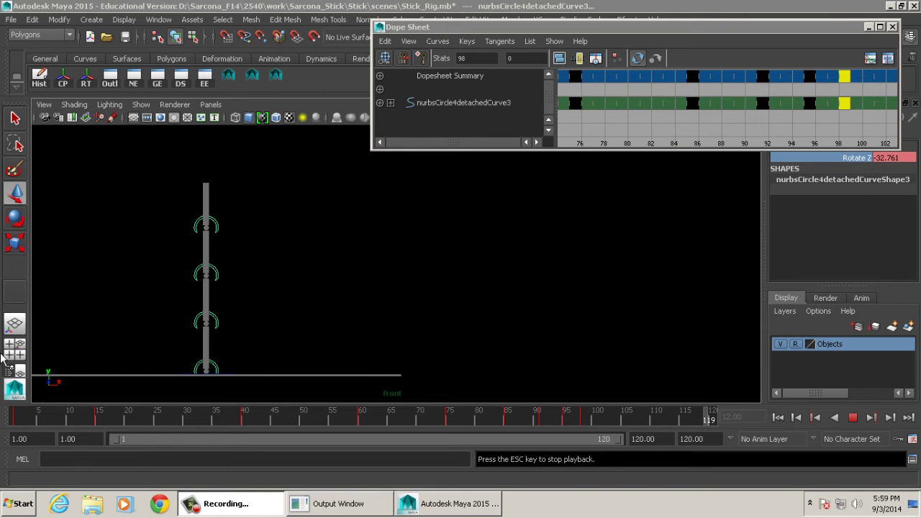
pyautogui.click(851, 417)
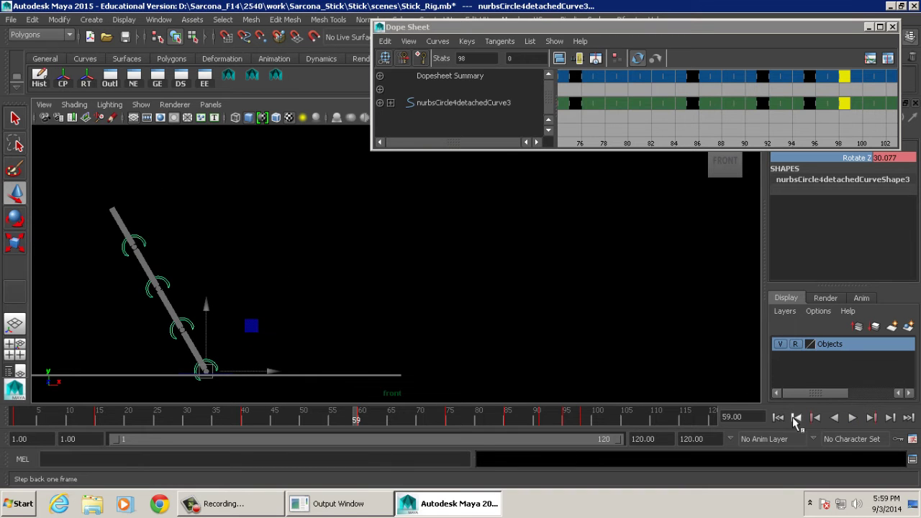
pyautogui.click(779, 417)
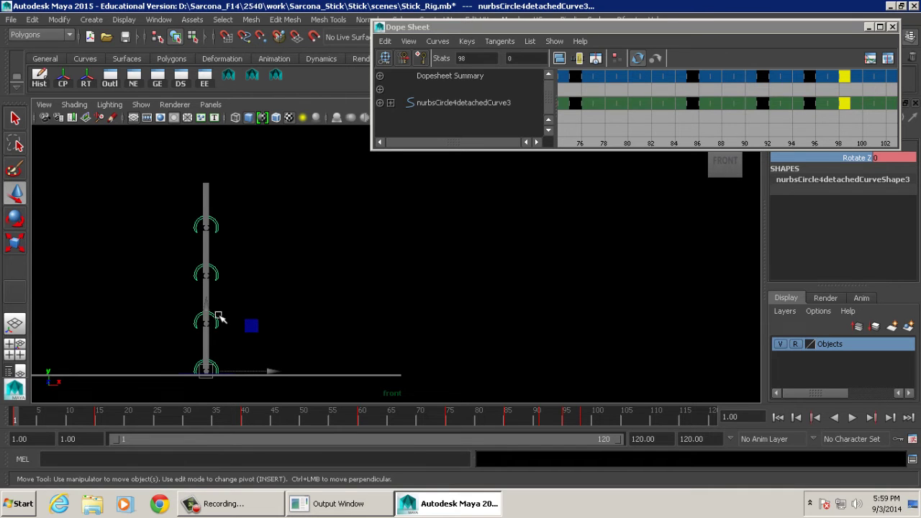
# Step: Save the scene as a new file in the scenes folder, named with the author's surname followed by _Stick_Rig_PlayingAround_01
pyautogui.click(12, 20)
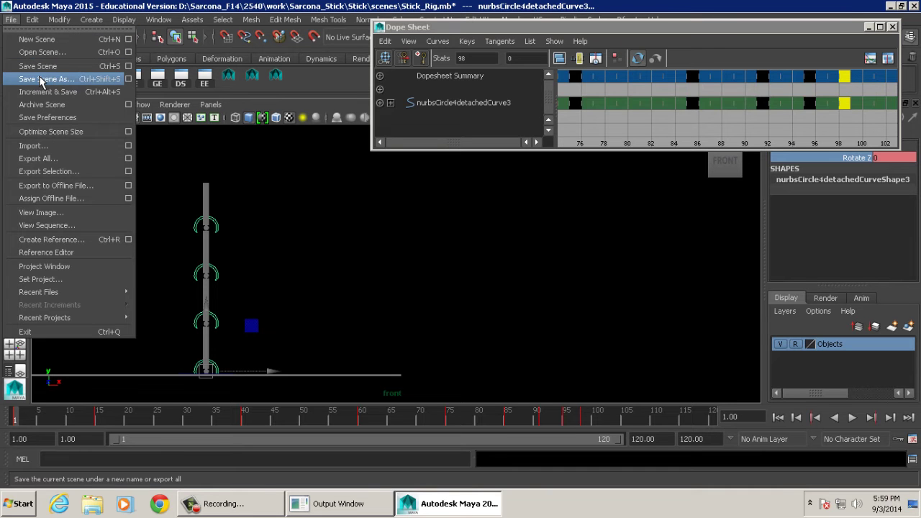
pyautogui.click(58, 79)
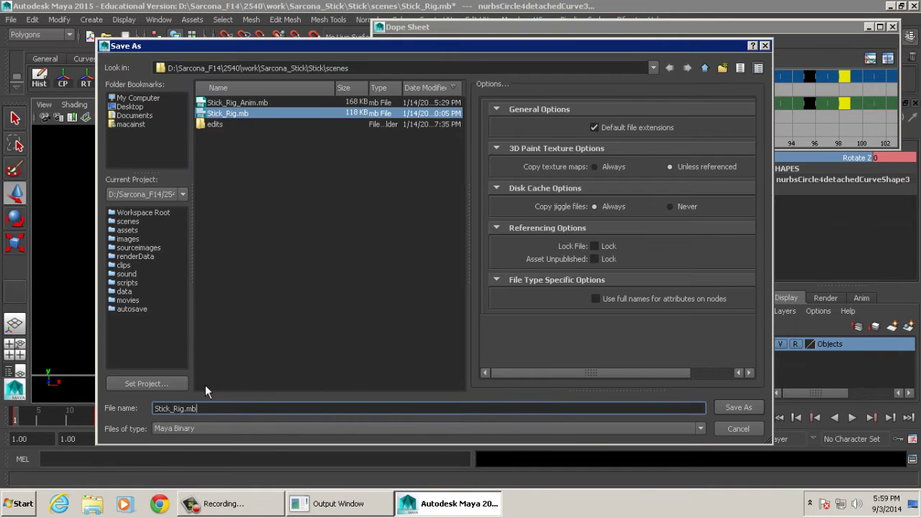
pyautogui.click(185, 408)
pyautogui.press('Home')
pyautogui.write('Sarcona')
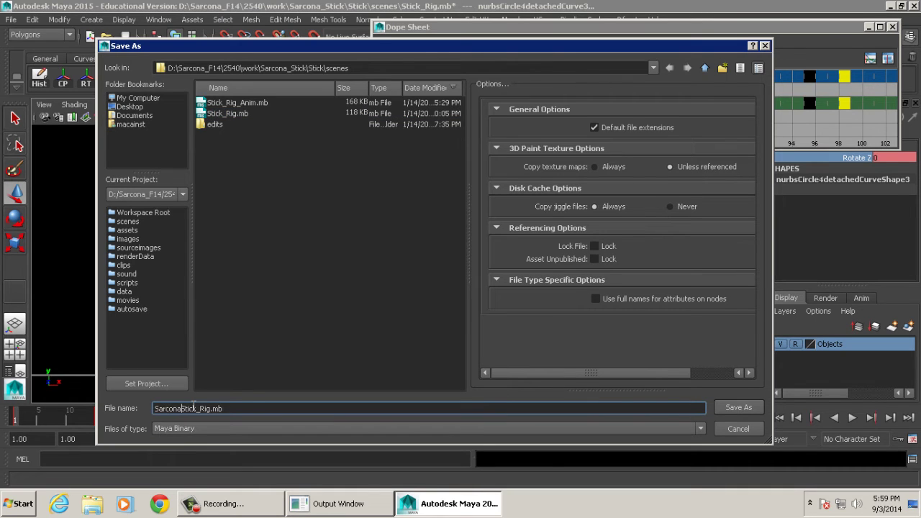
pyautogui.write('_Stick_Rig_PlayingAround_01')
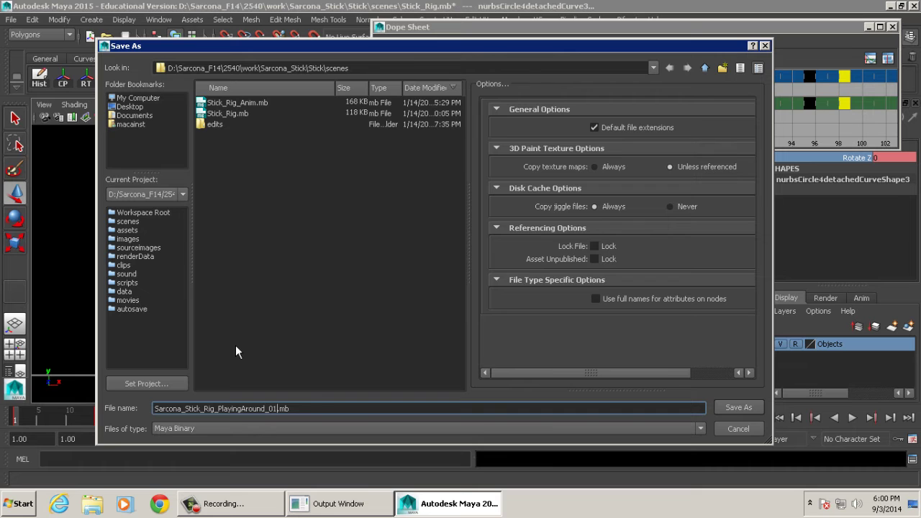
pyautogui.press('Return')
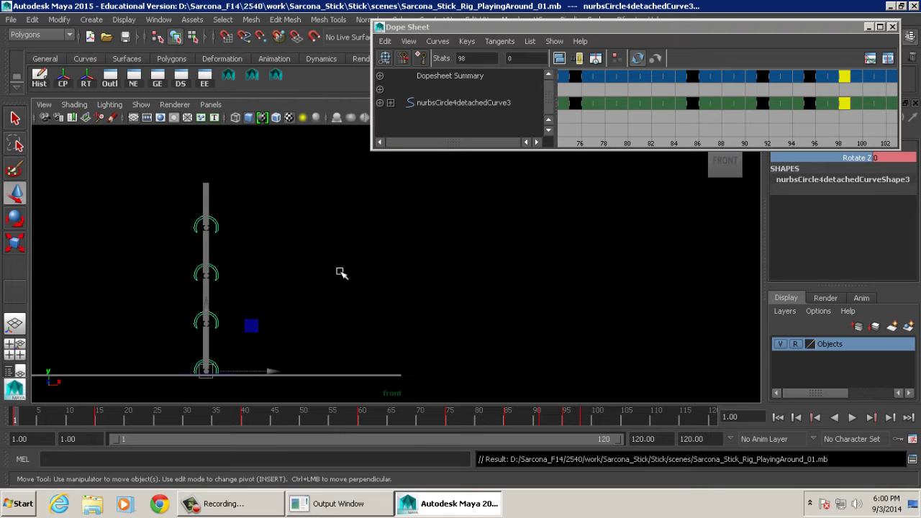
# Step: Close the Dope Sheet and center the stick in the front view
pyautogui.scroll(-1, 573, 194)
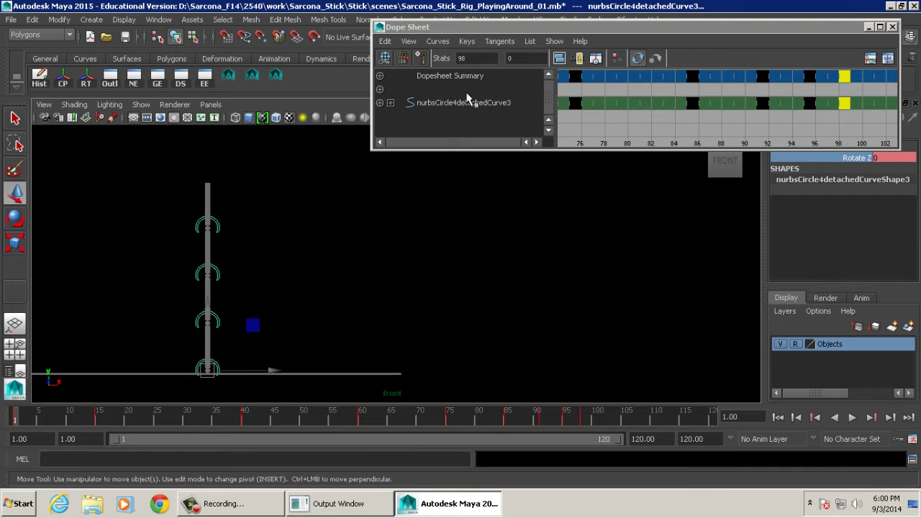
pyautogui.doubleClick(380, 27)
pyautogui.keyDown('alt'); pyautogui.moveTo(264, 220); pyautogui.dragTo(391, 215, button='middle'); pyautogui.keyUp('alt')
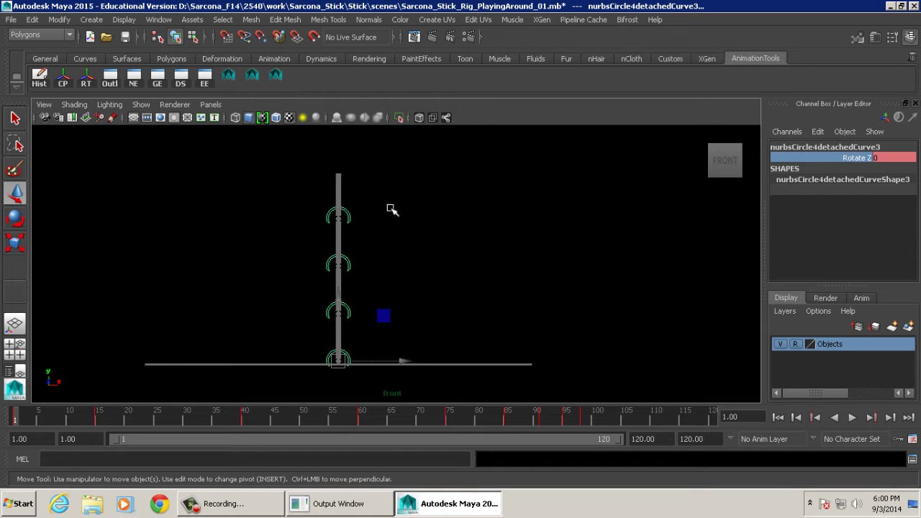
# Step: Select the second hinge control up from the base and key its upright pose at frame 1
pyautogui.click(347, 306)
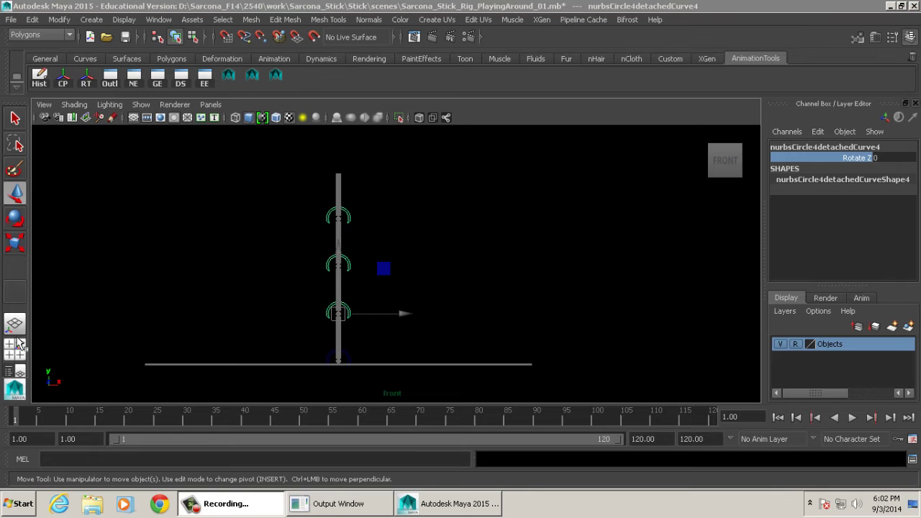
pyautogui.keyDown('alt'); pyautogui.moveTo(350, 267); pyautogui.dragTo(442, 261, button='right'); pyautogui.keyUp('alt')
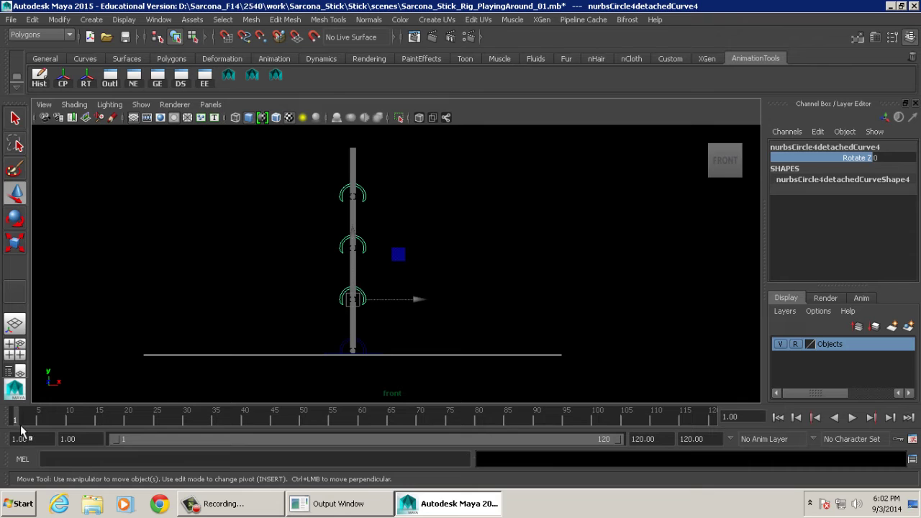
pyautogui.press('s')
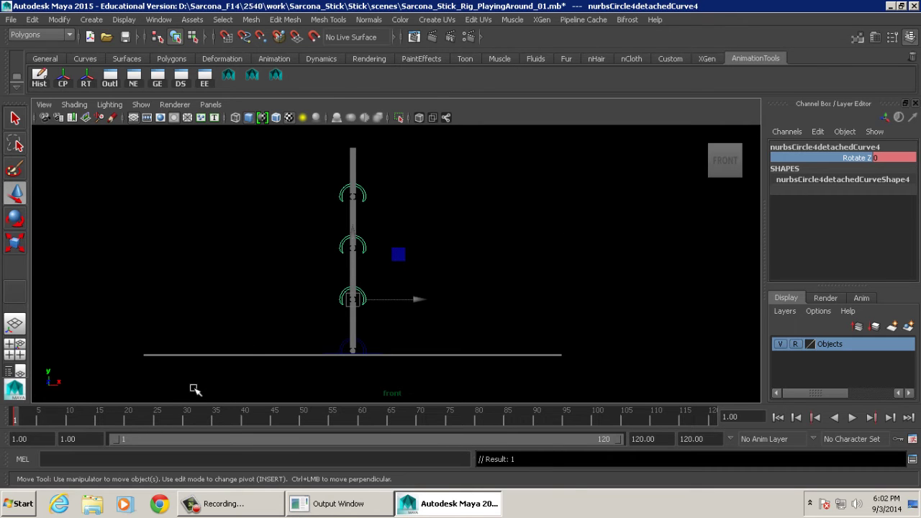
# Step: At frame 15, set the second hinge's Rotate Z to 50 and key it
pyautogui.click(100, 417)
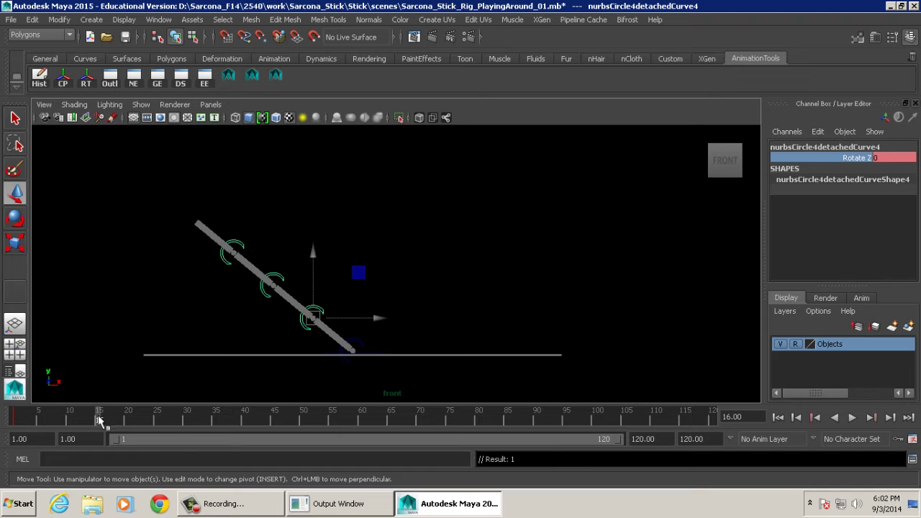
pyautogui.press('e')
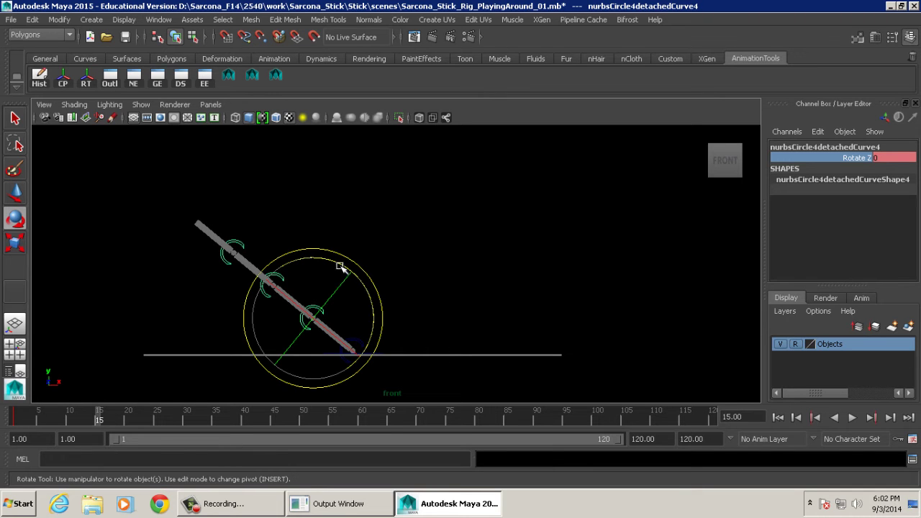
pyautogui.moveTo(343, 267); pyautogui.dragTo(309, 271)
pyautogui.doubleClick(902, 158)
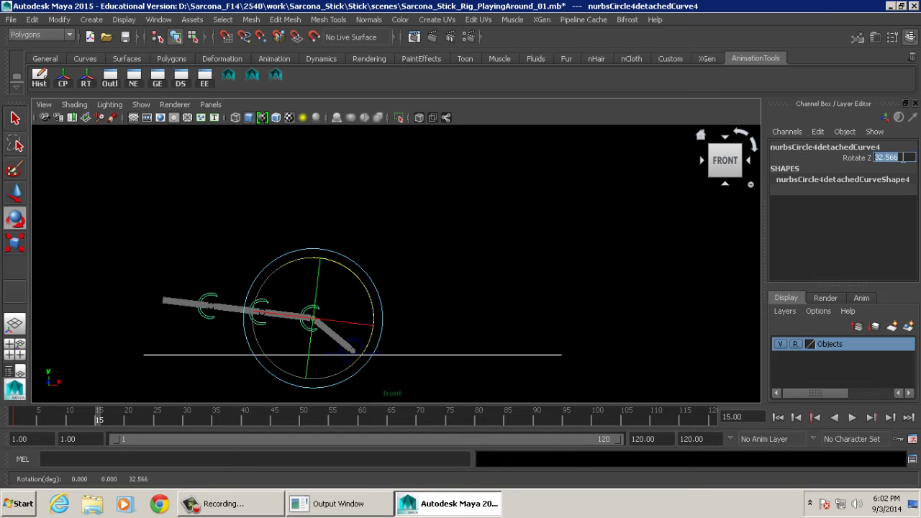
pyautogui.write('50')
pyautogui.press('Return')
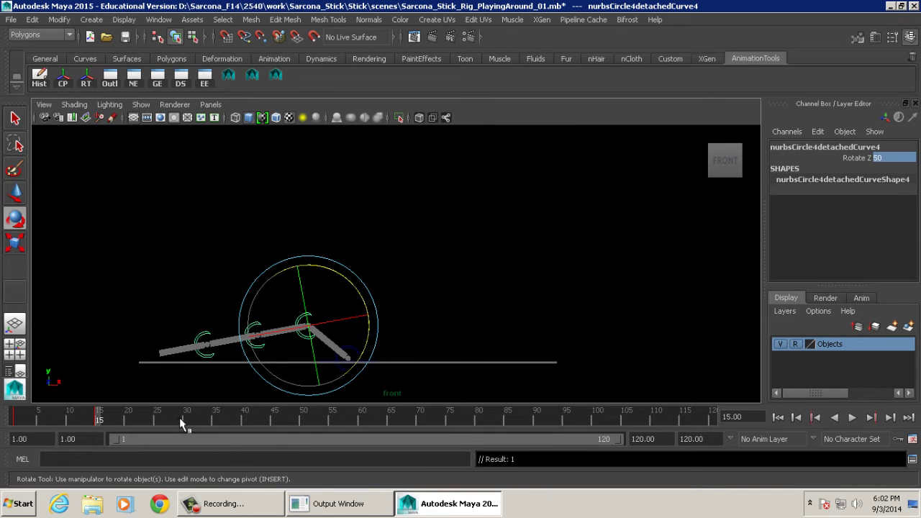
# Step: At frame 40, set the second hinge's Rotate Z to -40 and key it
pyautogui.moveTo(179, 417); pyautogui.dragTo(245, 421)
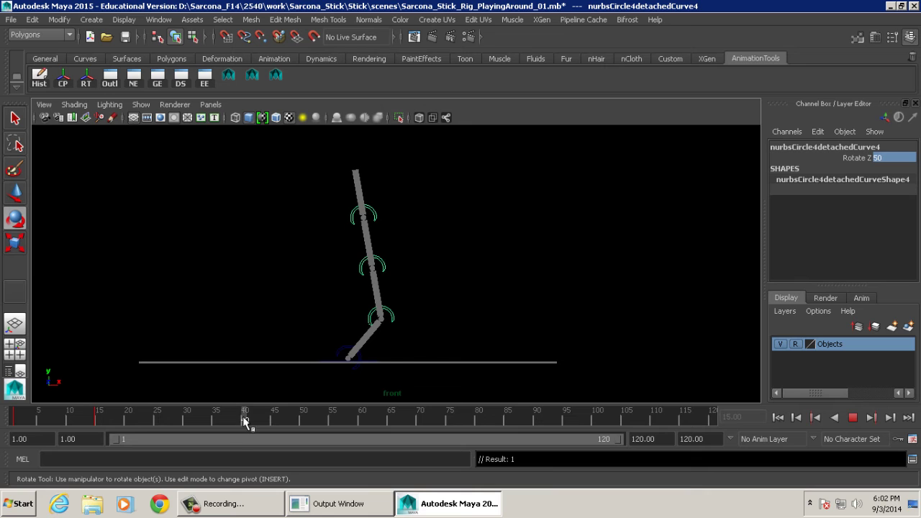
pyautogui.click(890, 157)
pyautogui.write('-40')
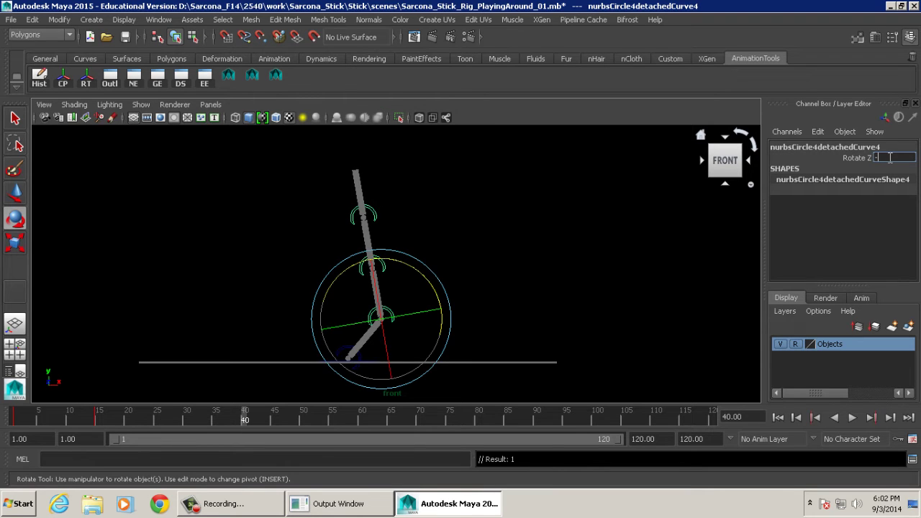
pyautogui.press('Return')
pyautogui.keyDown('alt'); pyautogui.moveTo(645, 228); pyautogui.dragTo(601, 254, button='middle'); pyautogui.keyUp('alt')
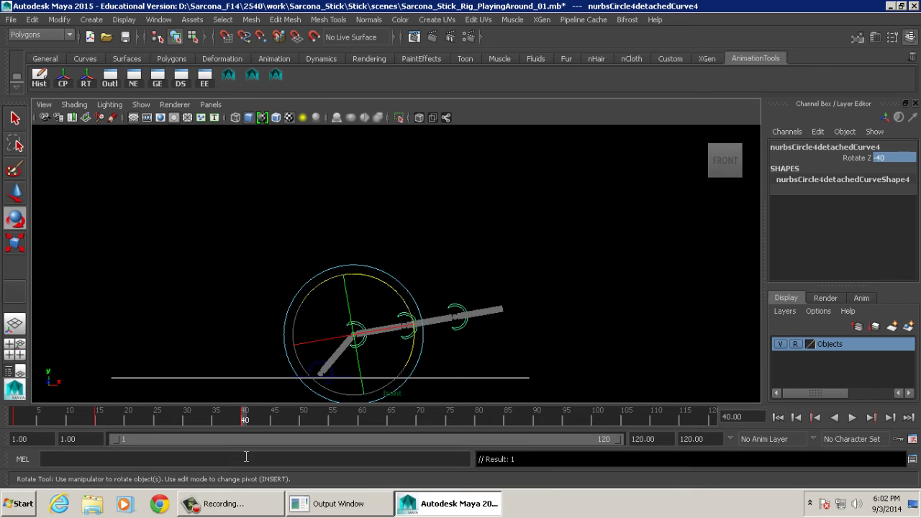
# Step: At frame 60, set the second hinge's Rotate Z to 30 and key it
pyautogui.click(362, 418)
pyautogui.click(891, 157)
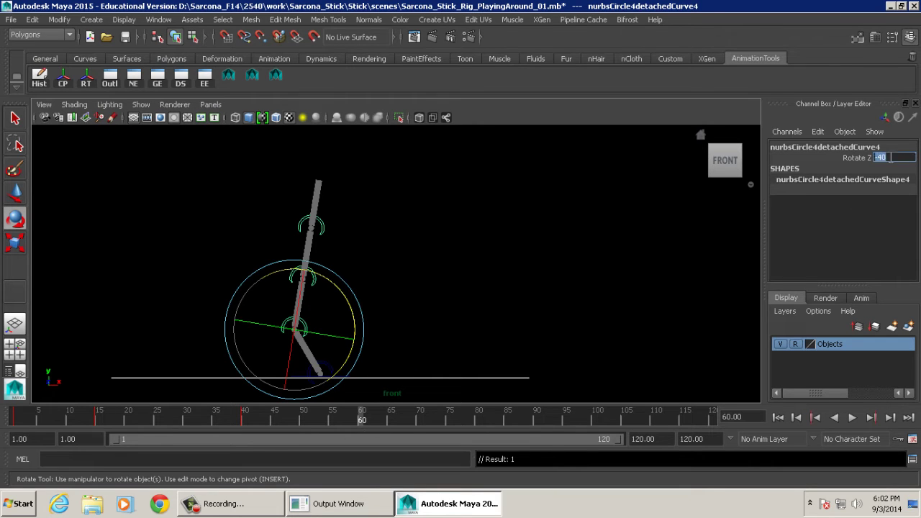
pyautogui.write('30')
pyautogui.press('Return')
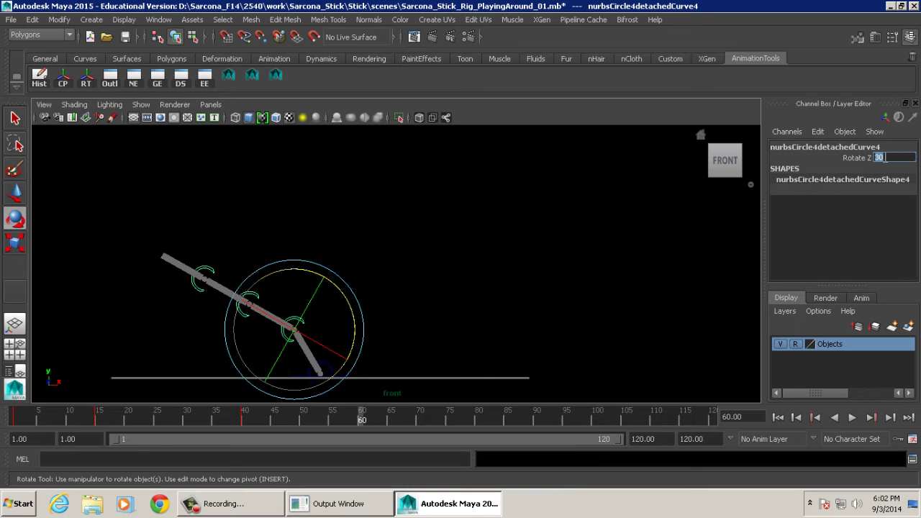
pyautogui.click(863, 157)
pyautogui.press('s')
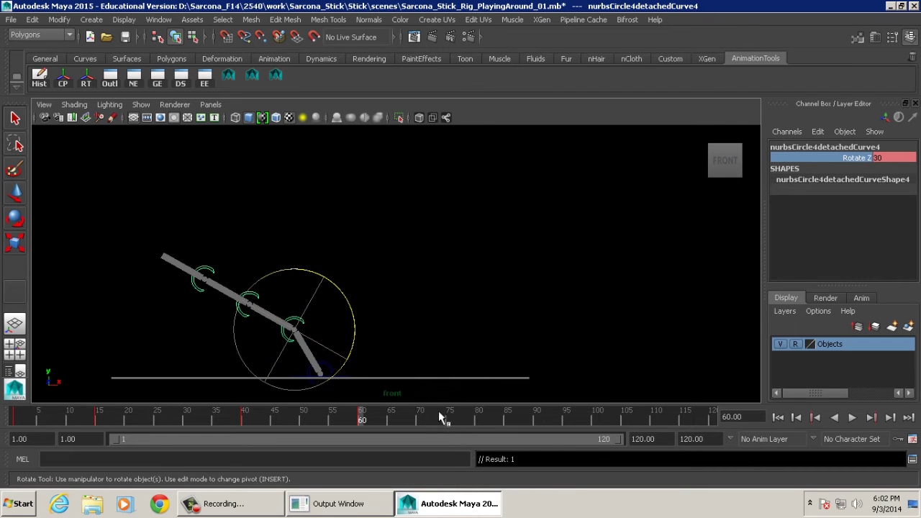
# Step: At frame 75, set the second hinge's Rotate Z to -20 and key it
pyautogui.moveTo(421, 425); pyautogui.dragTo(450, 421)
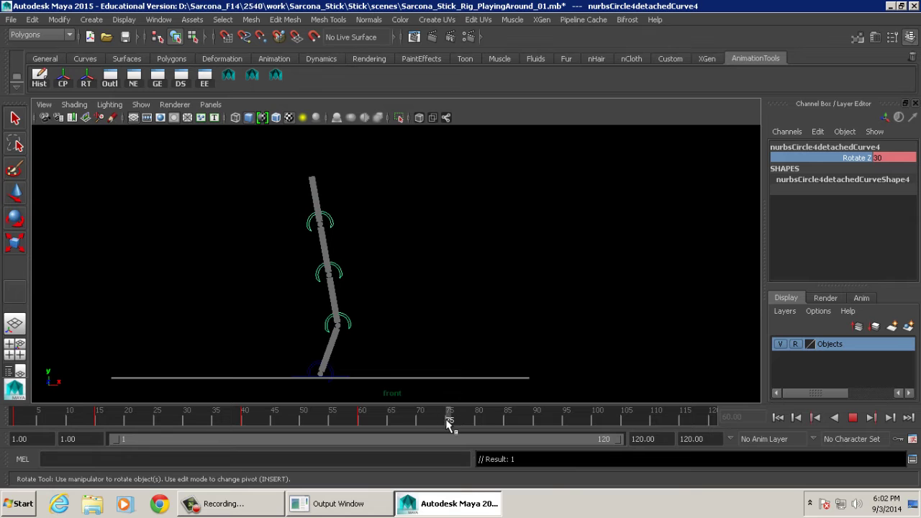
pyautogui.moveTo(390, 302); pyautogui.dragTo(394, 369)
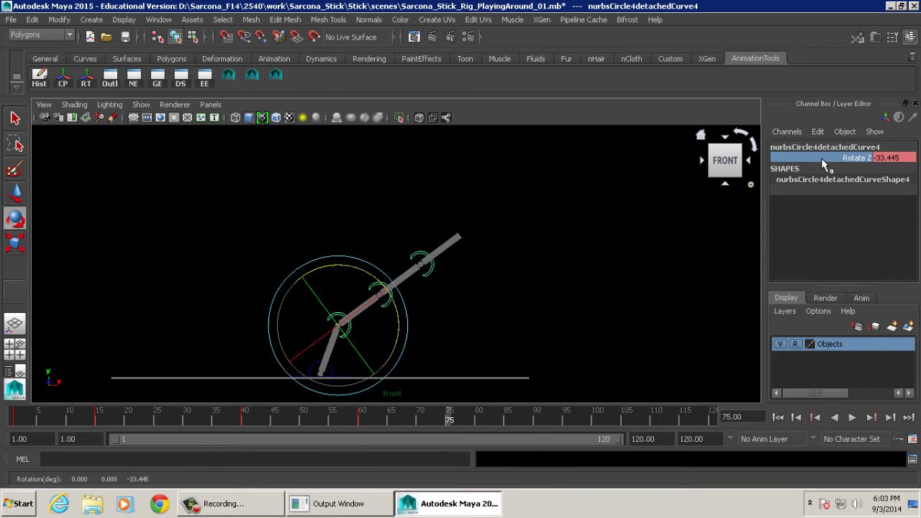
pyautogui.doubleClick(895, 157)
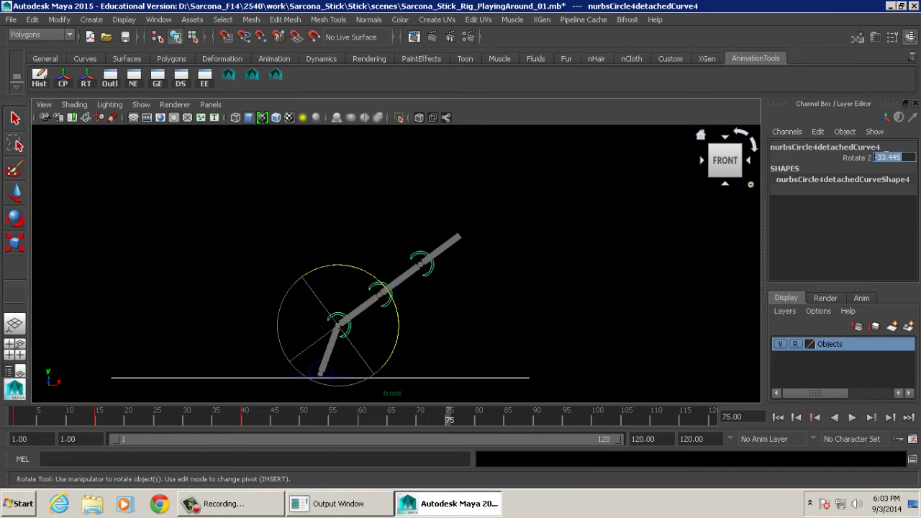
pyautogui.write('-20')
pyautogui.press('Return')
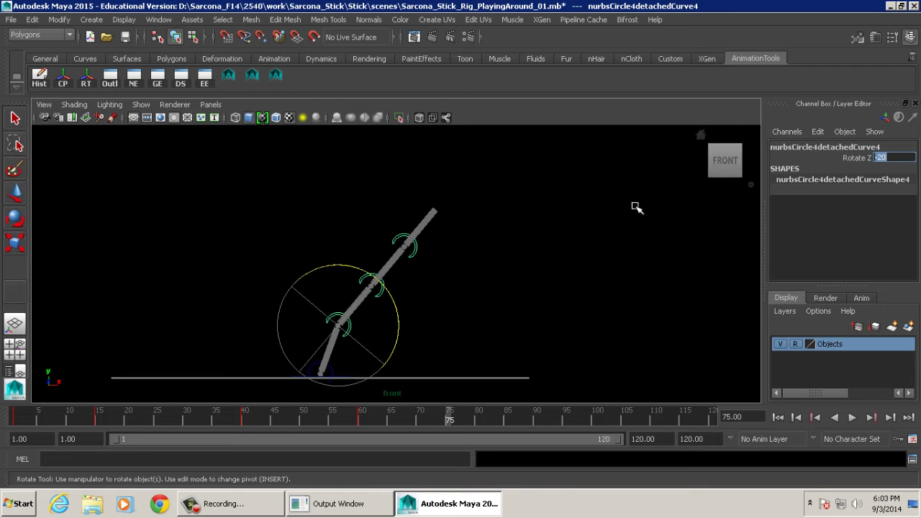
pyautogui.press('s')
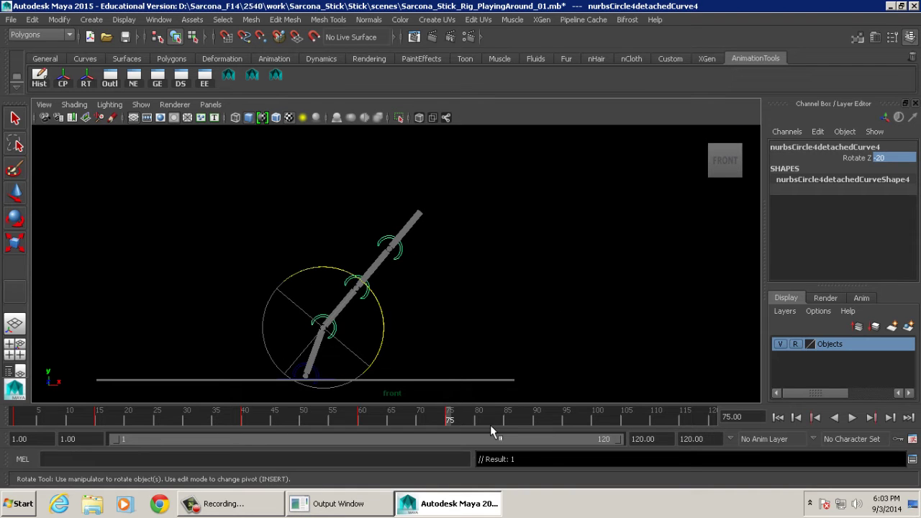
# Step: At frame 85, set the second hinge's Rotate Z to 10 and key it
pyautogui.click(506, 422)
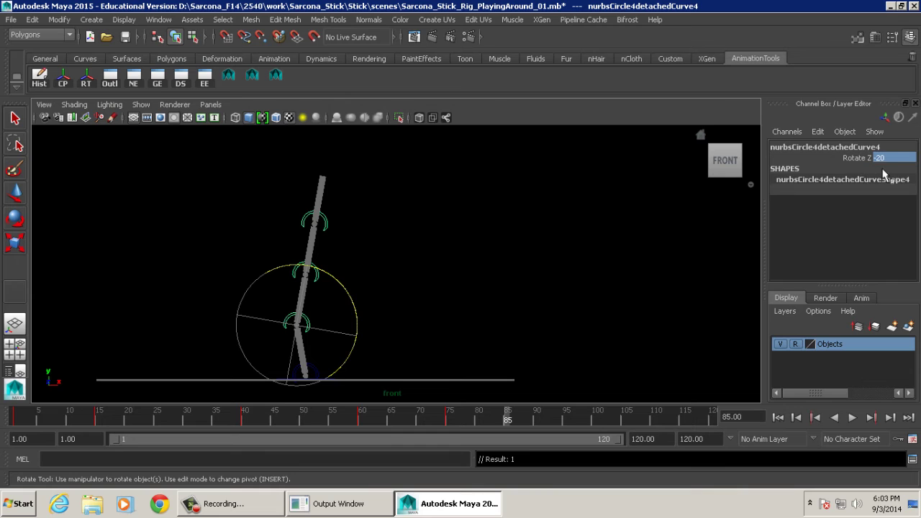
pyautogui.doubleClick(881, 157)
pyautogui.write('10')
pyautogui.press('Return')
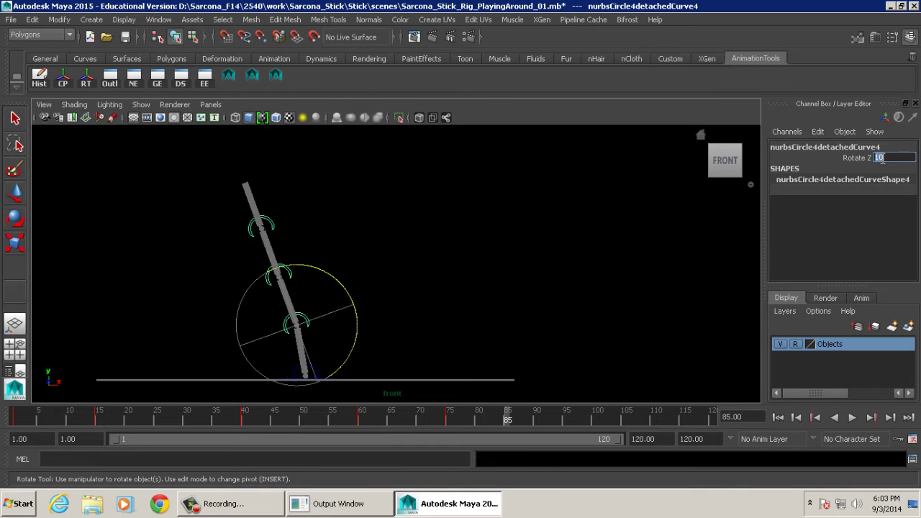
pyautogui.keyDown('alt'); pyautogui.moveTo(600, 195); pyautogui.dragTo(585, 210); pyautogui.keyUp('alt')
pyautogui.press('s')
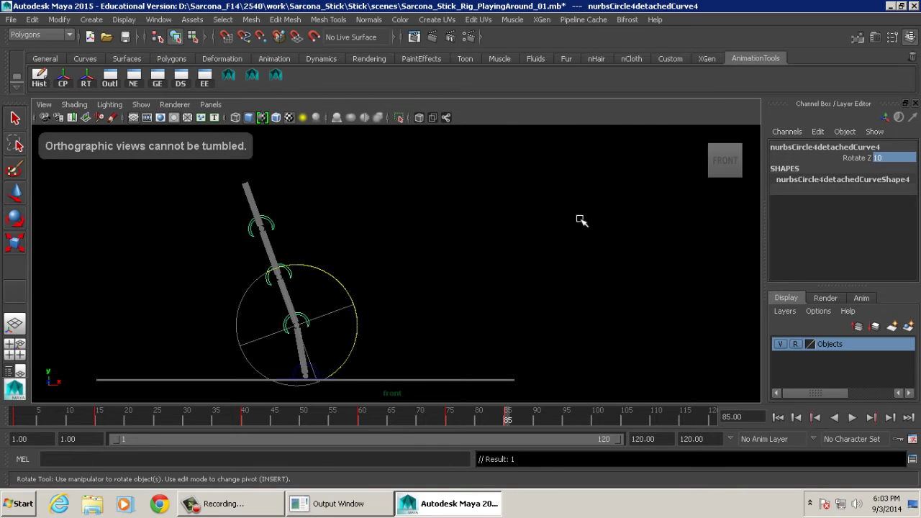
# Step: At frame 90, rotate the second hinge to about -10.8 on Z and key it
pyautogui.click(531, 419)
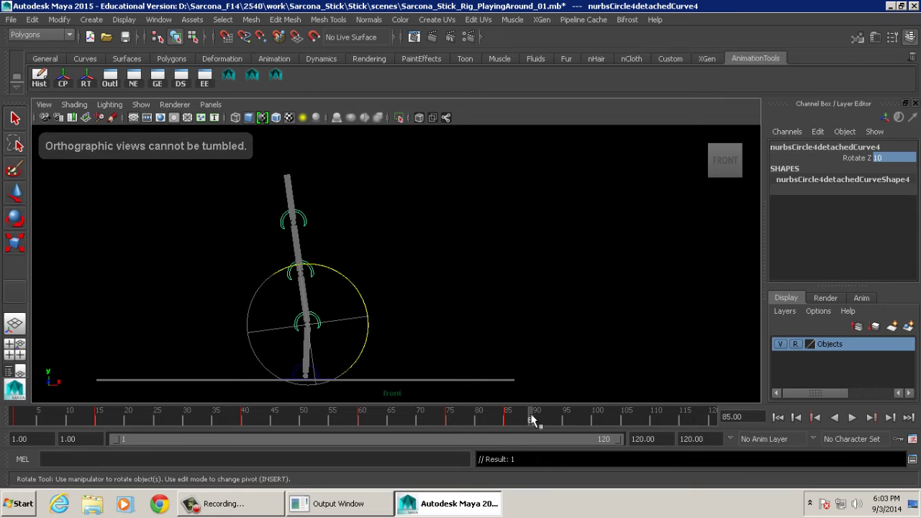
pyautogui.click(536, 419)
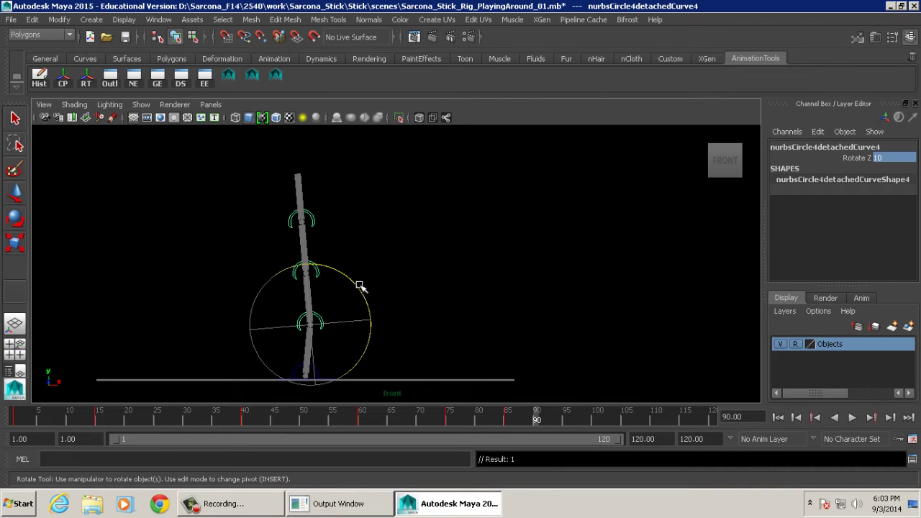
pyautogui.moveTo(360, 285); pyautogui.dragTo(384, 303)
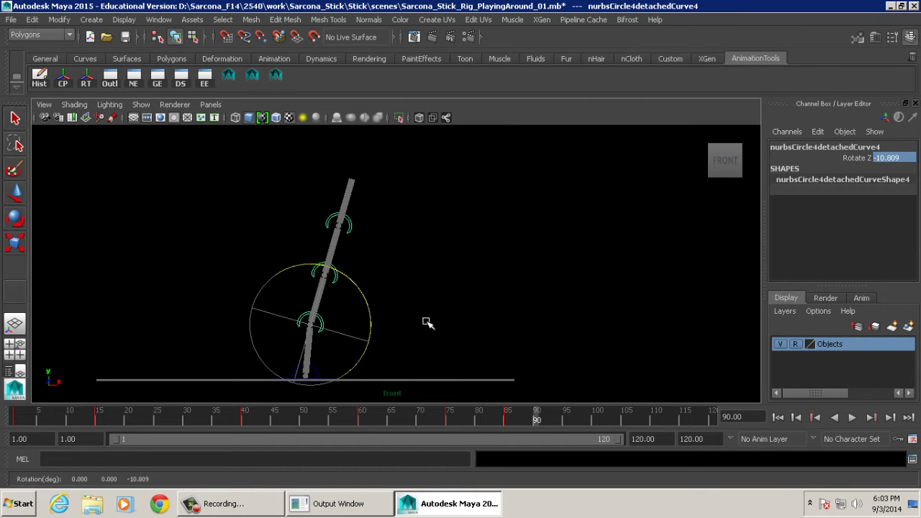
pyautogui.press('s')
# Step: At frame 95, rotate the second hinge to about 9.8 on Z and key it
pyautogui.hotkey('alt', 'v')
pyautogui.hotkey('alt', 'v')
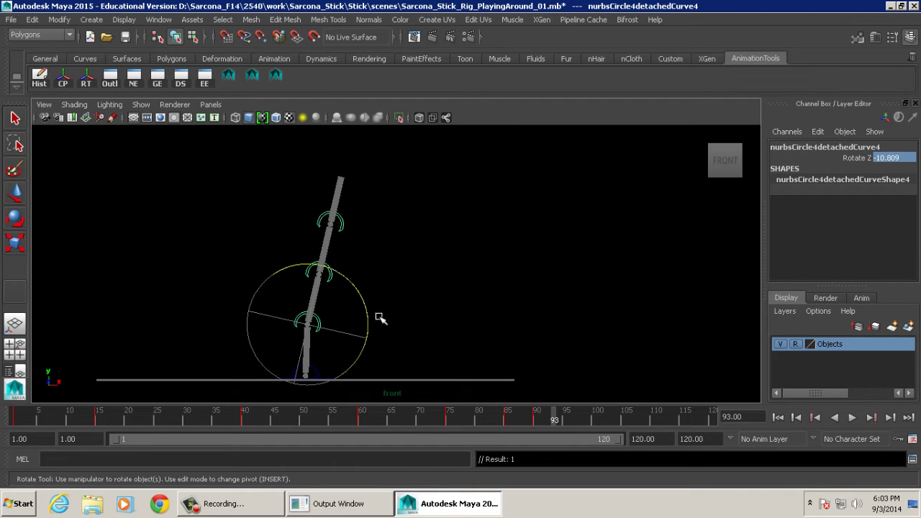
pyautogui.hotkey('alt', 'v')
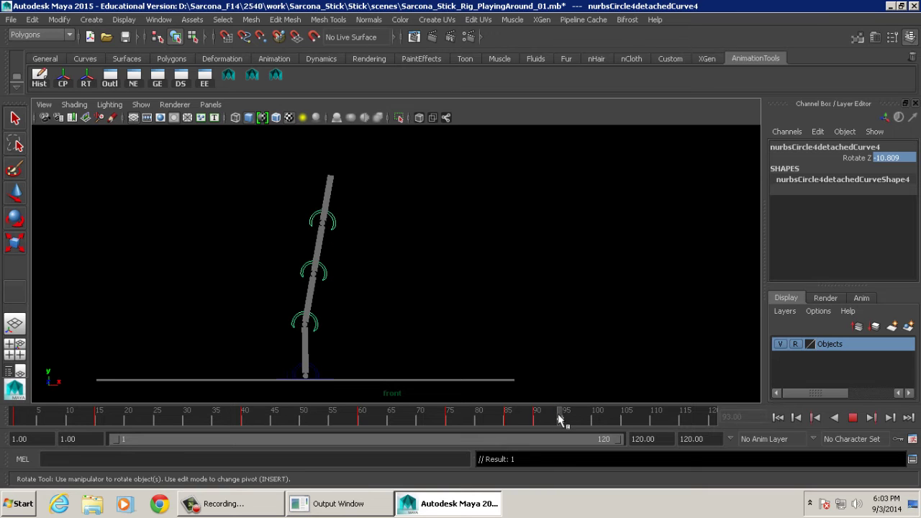
pyautogui.hotkey('alt', 'v')
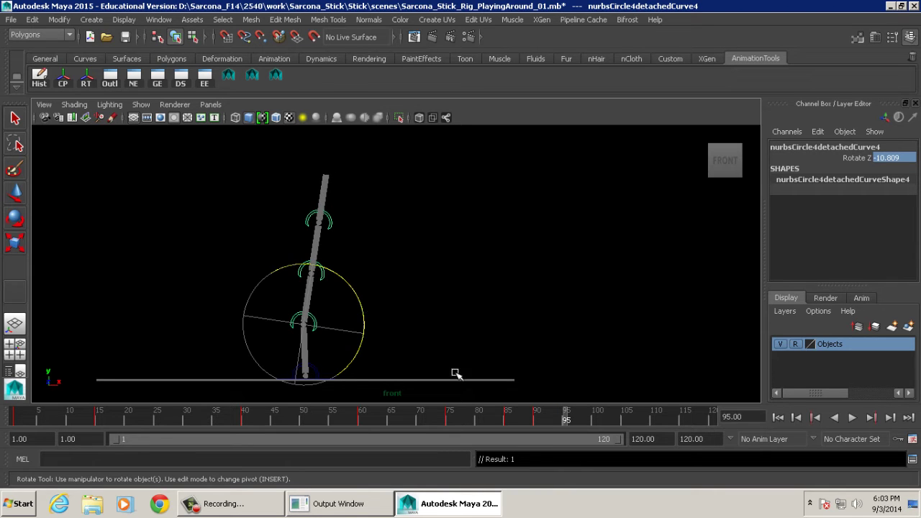
pyautogui.moveTo(358, 304); pyautogui.dragTo(335, 298)
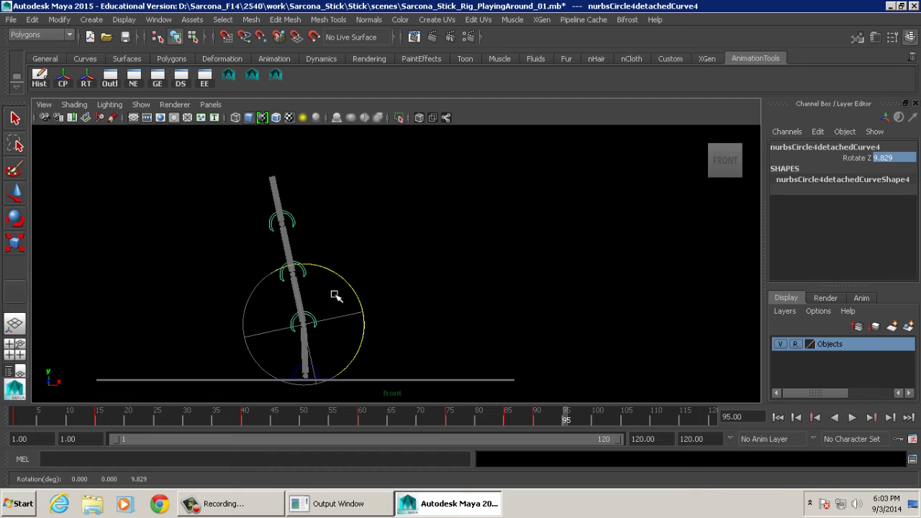
pyautogui.press('s')
# Step: At frame 98, set the second hinge's Rotate Z to 0 and key that channel
pyautogui.moveTo(566, 421); pyautogui.dragTo(583, 421)
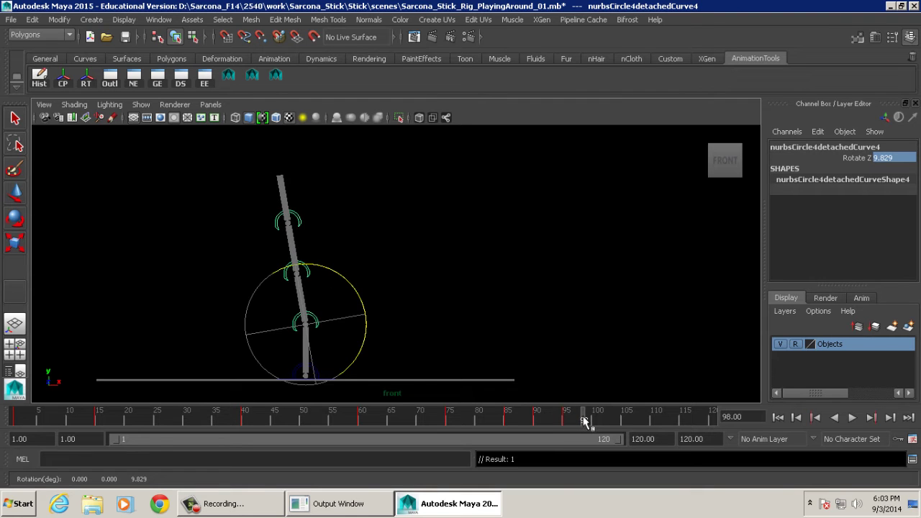
pyautogui.moveTo(354, 290); pyautogui.dragTo(361, 291)
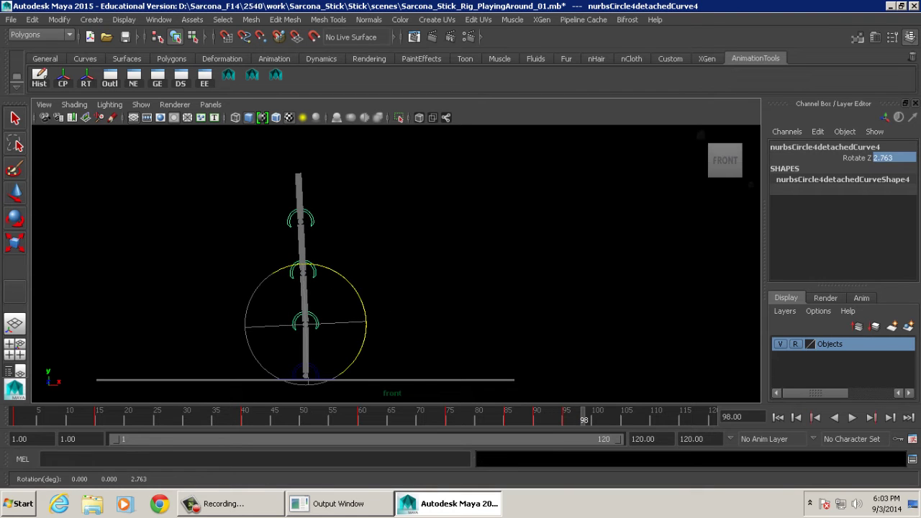
pyautogui.click(892, 157)
pyautogui.write('0')
pyautogui.press('Return')
pyautogui.click(854, 156)
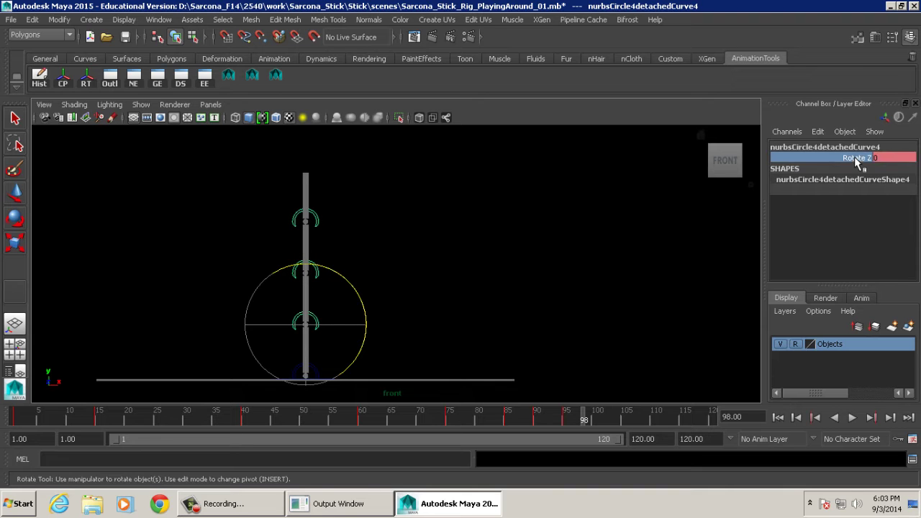
pyautogui.rightClick(854, 156)
pyautogui.click(798, 179)
# Step: Play back the two-hinge swing to review its timing, and return to frame 1
pyautogui.hotkey('alt', 'v')
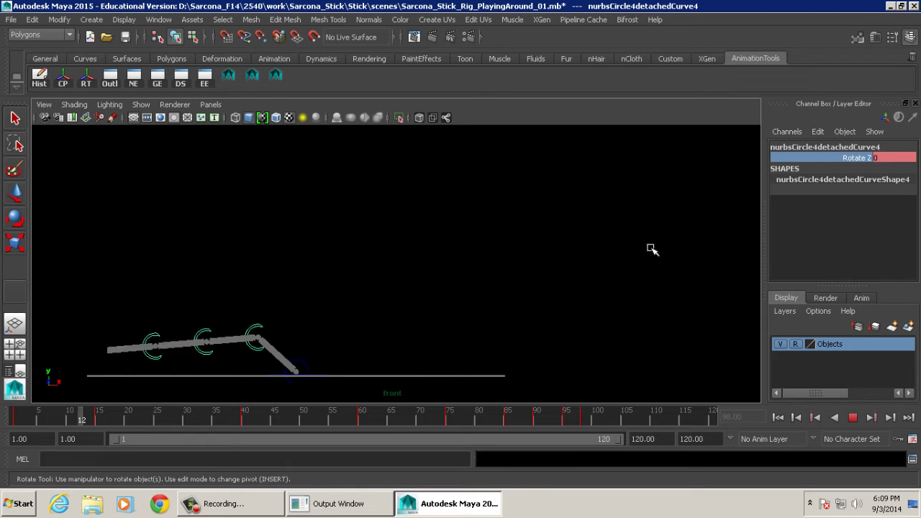
pyautogui.click(860, 418)
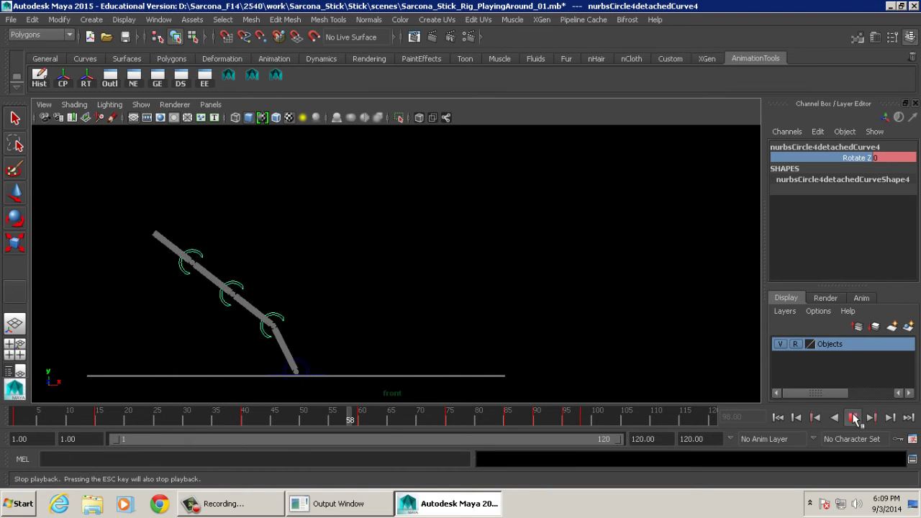
pyautogui.click(778, 418)
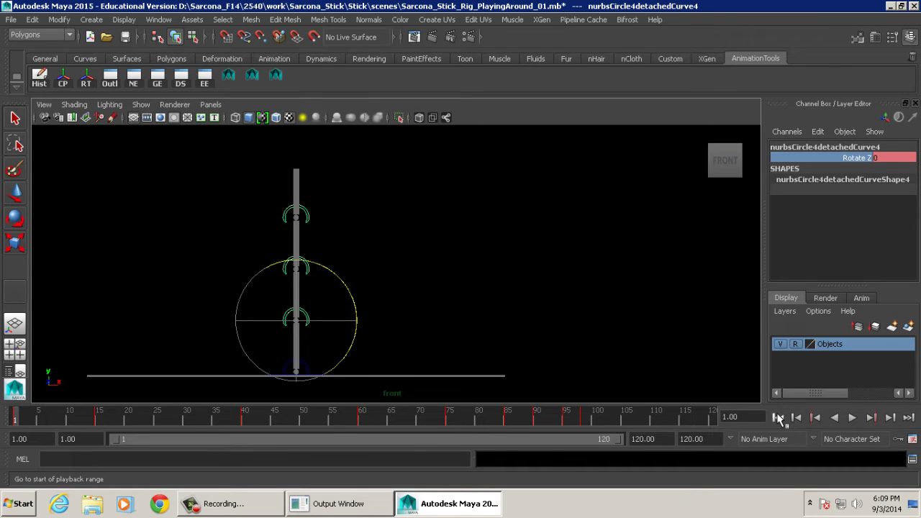
# Step: Select the base hinge control and copy its keyed Rotate Z channel
pyautogui.click(349, 257)
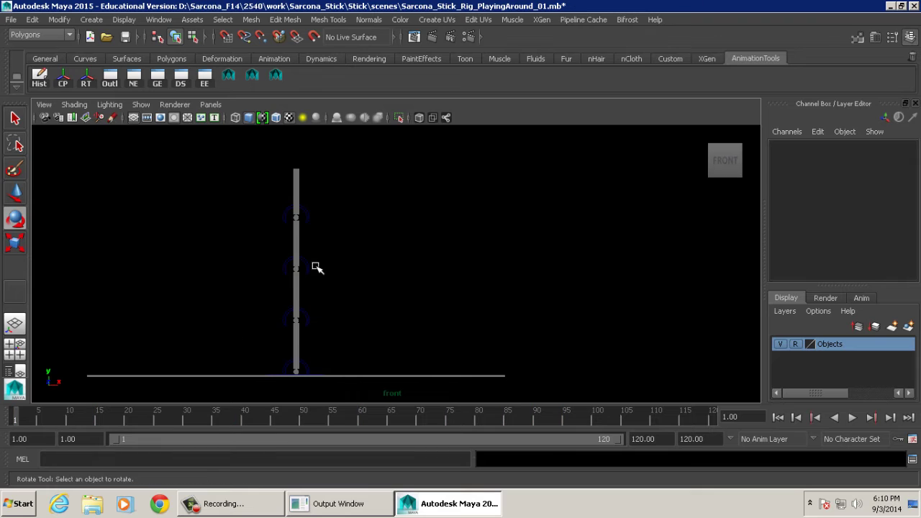
pyautogui.click(314, 267)
pyautogui.click(314, 197)
pyautogui.click(311, 233)
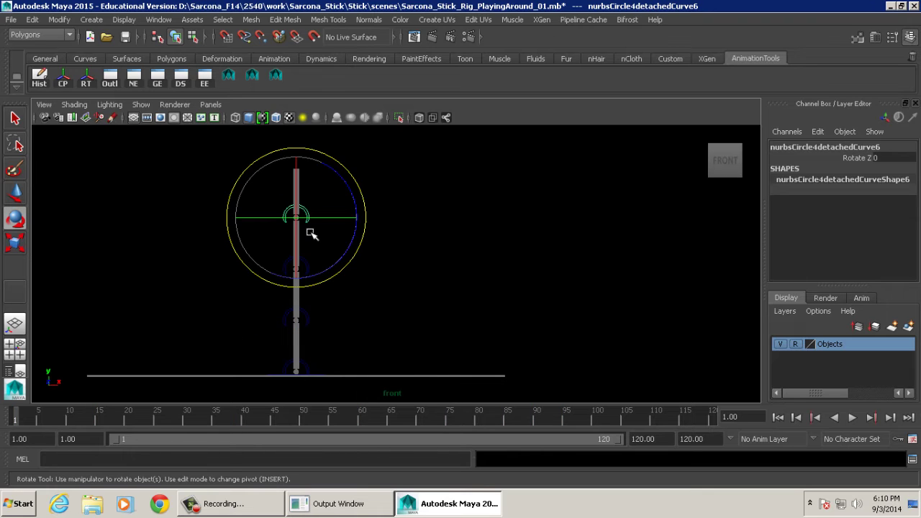
pyautogui.press('q')
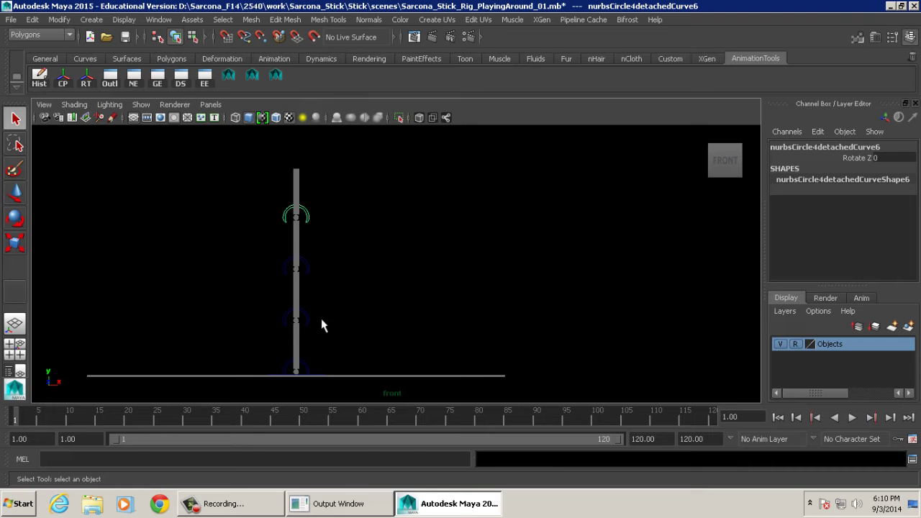
pyautogui.click(307, 371)
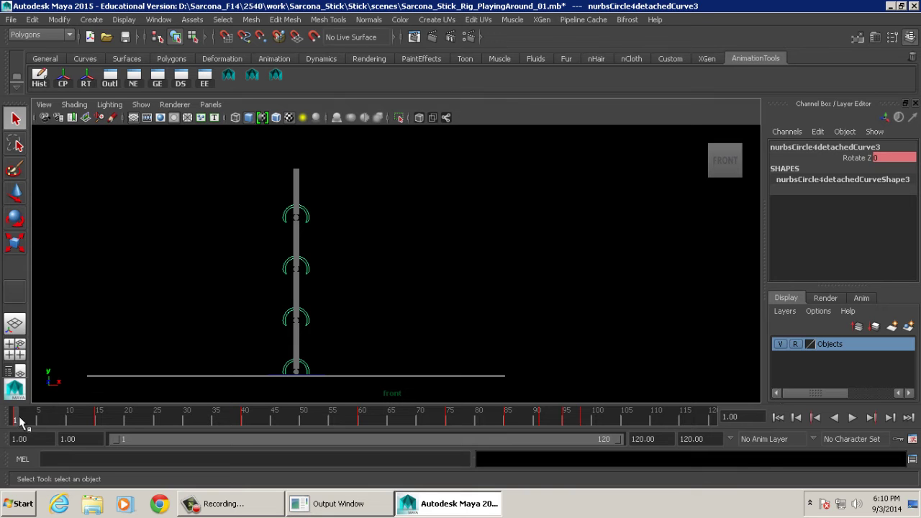
pyautogui.rightClick(851, 161)
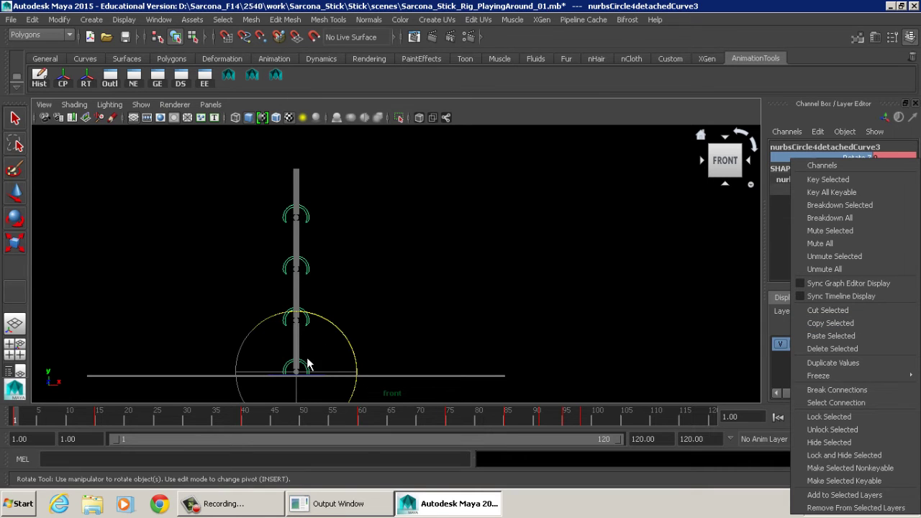
pyautogui.click(868, 328)
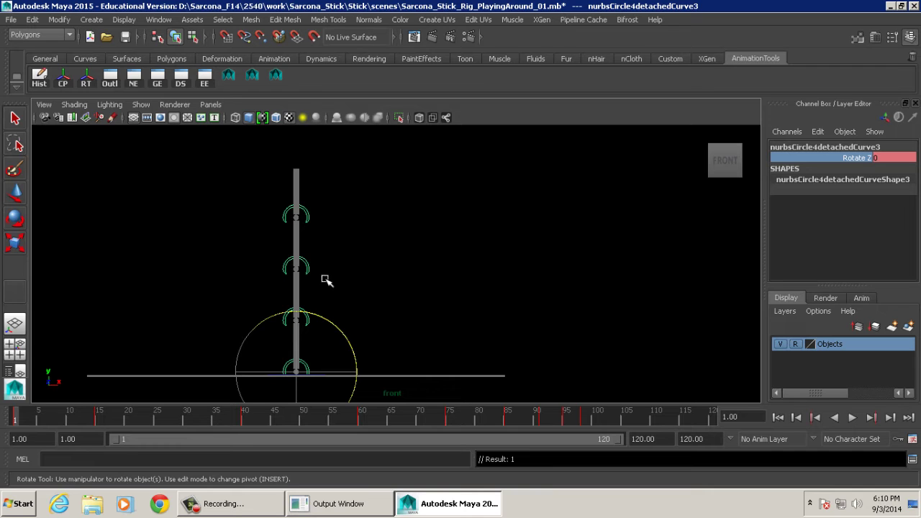
# Step: Paste the copied Rotate Z keys onto the third hinge up from the base, starting at frame 1
pyautogui.click(309, 268)
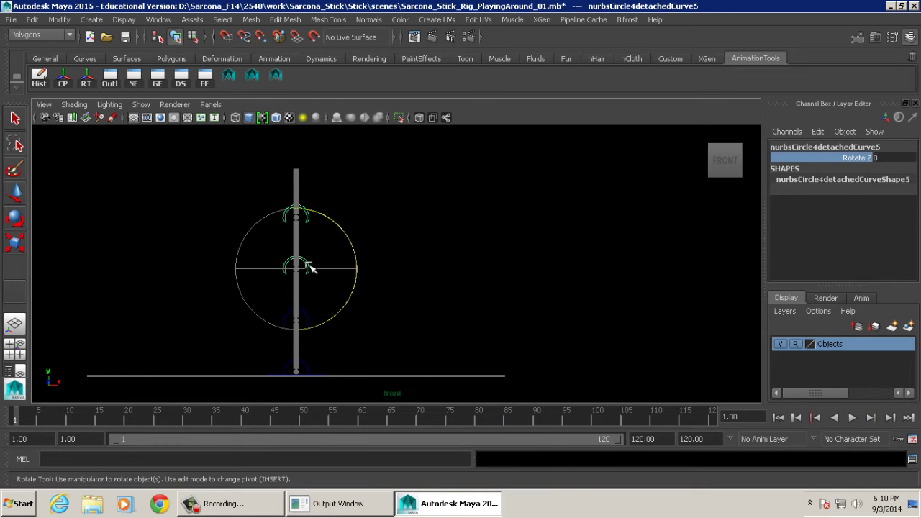
pyautogui.rightClick(813, 159)
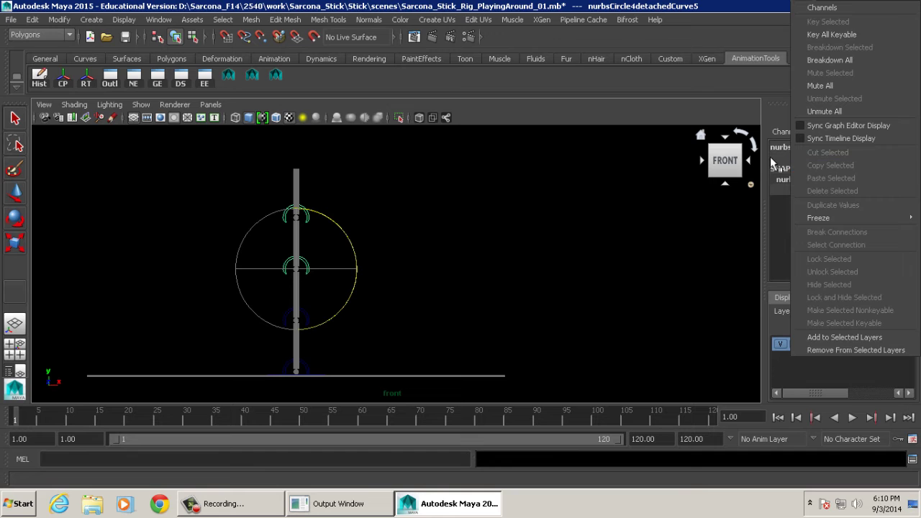
pyautogui.click(782, 155)
pyautogui.rightClick(783, 157)
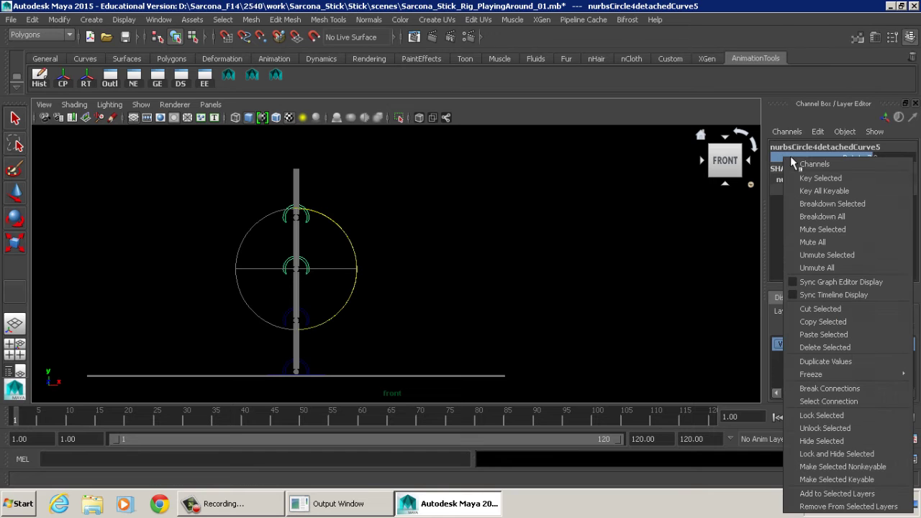
pyautogui.click(793, 334)
# Step: Paste the copied Rotate Z keys onto the top hinge at frame 1 and clear the selection
pyautogui.click(313, 213)
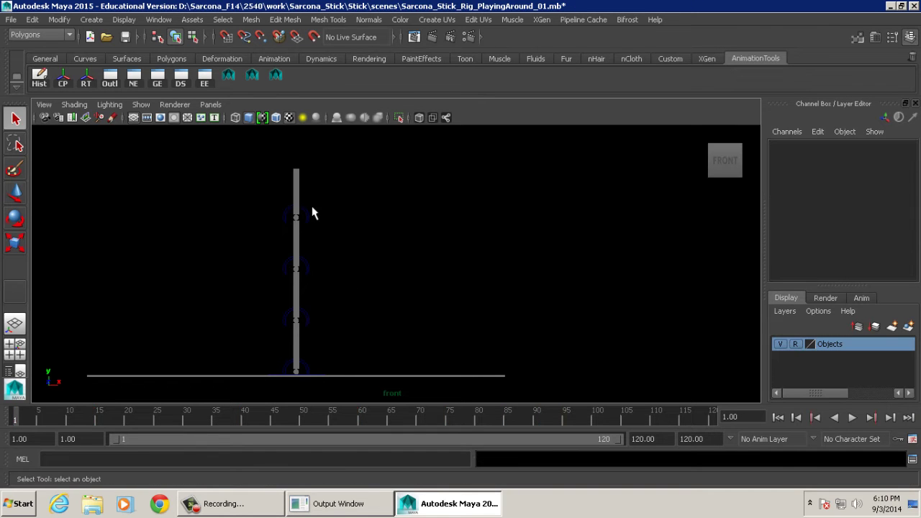
pyautogui.click(313, 213)
pyautogui.rightClick(854, 160)
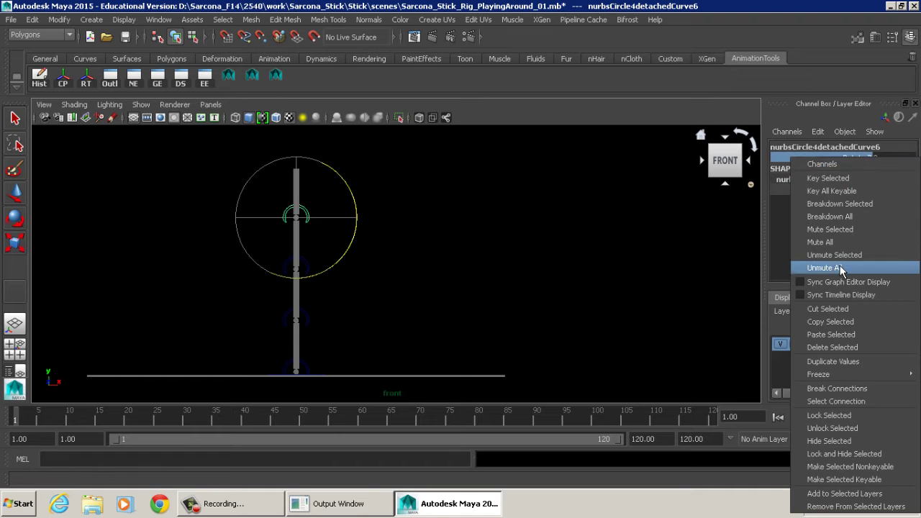
pyautogui.click(813, 334)
pyautogui.click(625, 294)
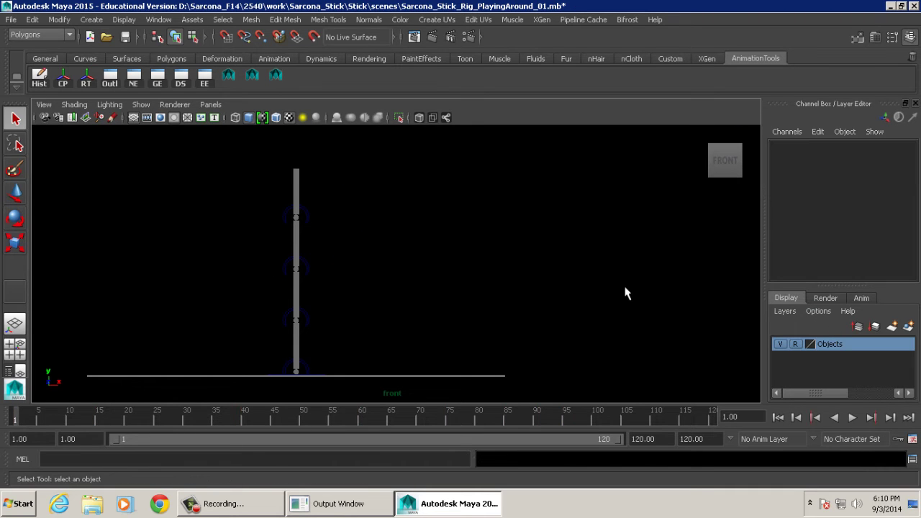
# Step: Play back the animation with nothing selected to review all the hinges, and stop it
pyautogui.hotkey('alt', 'v')
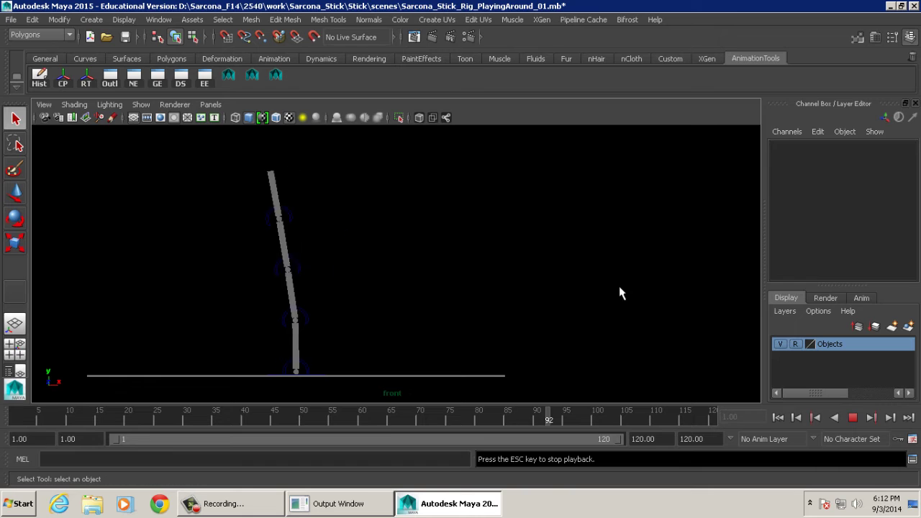
pyautogui.click(852, 417)
pyautogui.moveTo(374, 255)
pyautogui.keyDown('alt'); pyautogui.mouseDown(button='middle')
pyautogui.moveTo(373, 244)
pyautogui.moveTo(363, 248)
pyautogui.mouseUp(button='middle'); pyautogui.keyUp('alt')
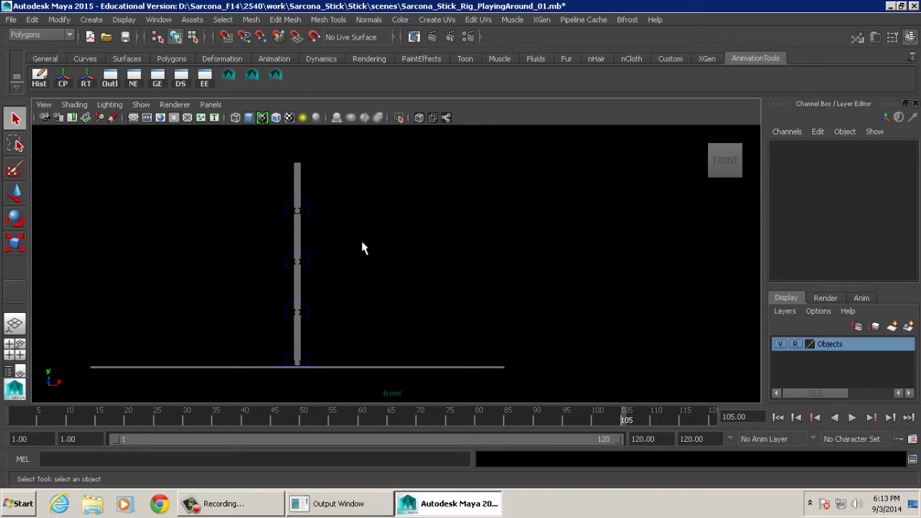
# Step: Select the top hinge control and open its keys in the Dope Sheet, with the window moved clear and made taller
pyautogui.click(307, 223)
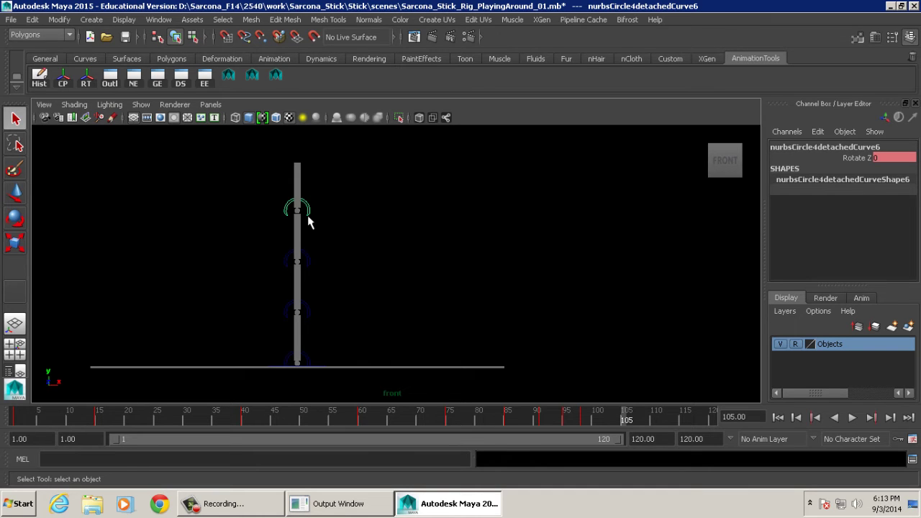
pyautogui.click(180, 81)
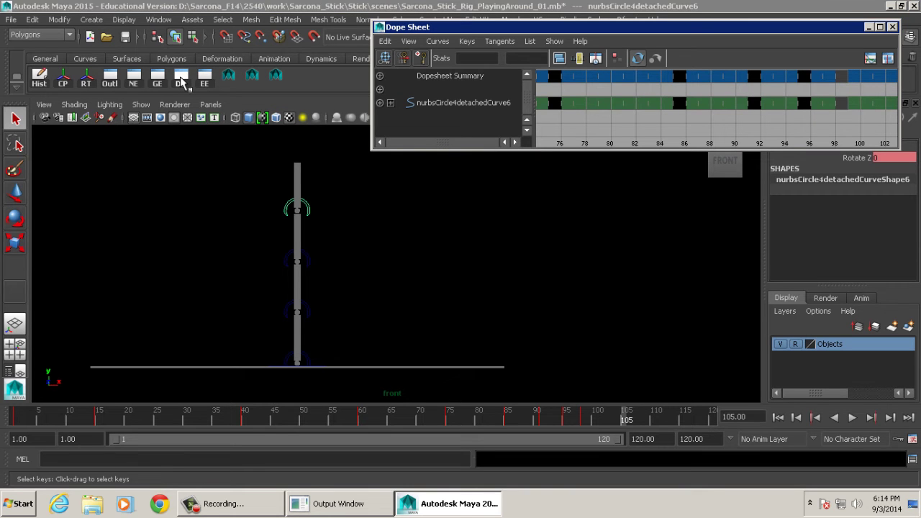
pyautogui.moveTo(565, 29); pyautogui.dragTo(440, 19)
pyautogui.moveTo(450, 141); pyautogui.dragTo(465, 197)
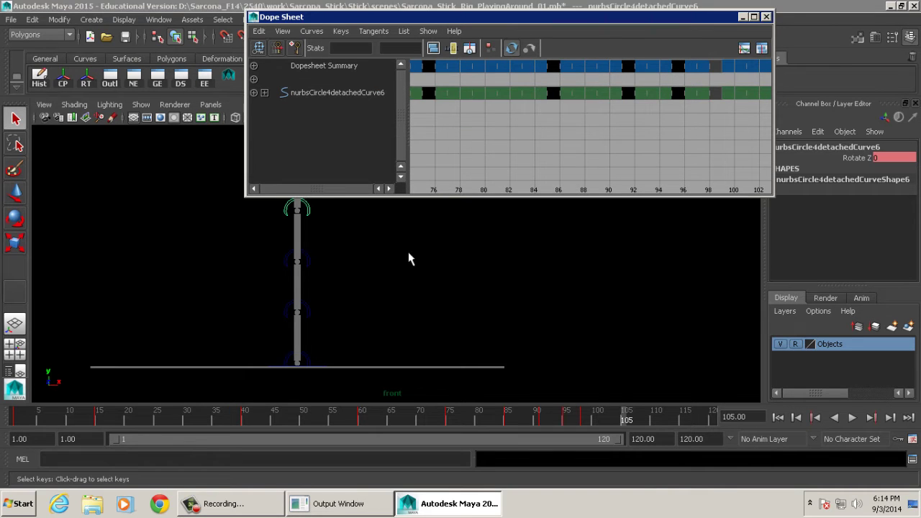
# Step: Add the three lower hinge controls to the selection so all four hinges' keys are listed together
pyautogui.keyDown('alt'); pyautogui.moveTo(409, 259); pyautogui.dragTo(190, 254, button='middle'); pyautogui.keyUp('alt')
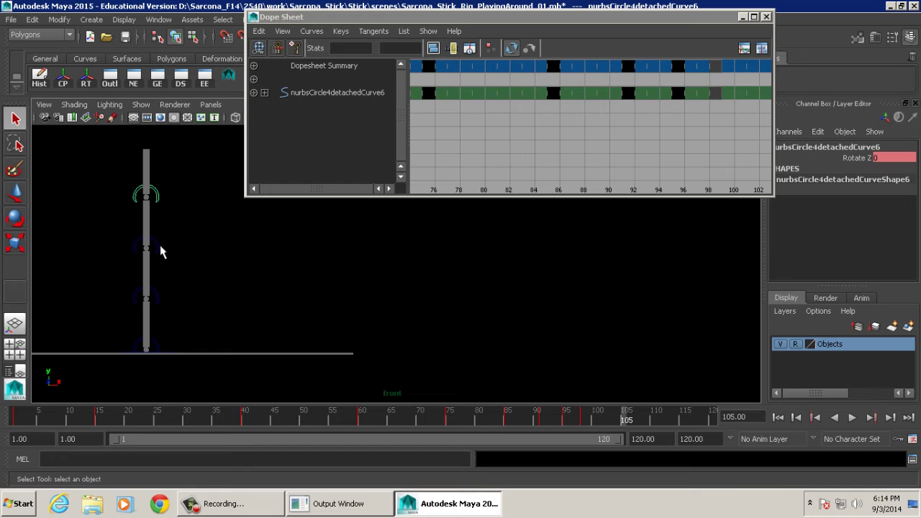
pyautogui.keyDown('shift'); pyautogui.click(159, 247); pyautogui.keyUp('shift')
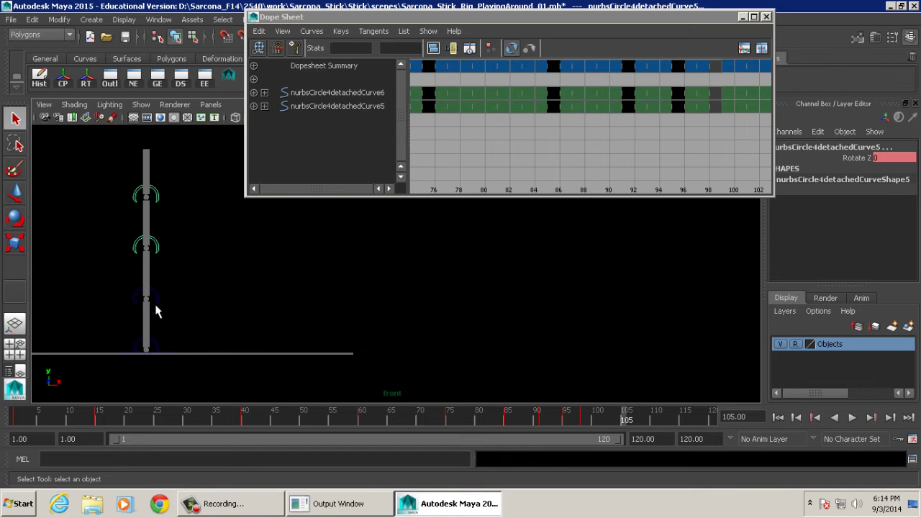
pyautogui.keyDown('shift'); pyautogui.click(157, 307); pyautogui.keyUp('shift')
pyautogui.keyDown('shift'); pyautogui.click(158, 343); pyautogui.keyUp('shift')
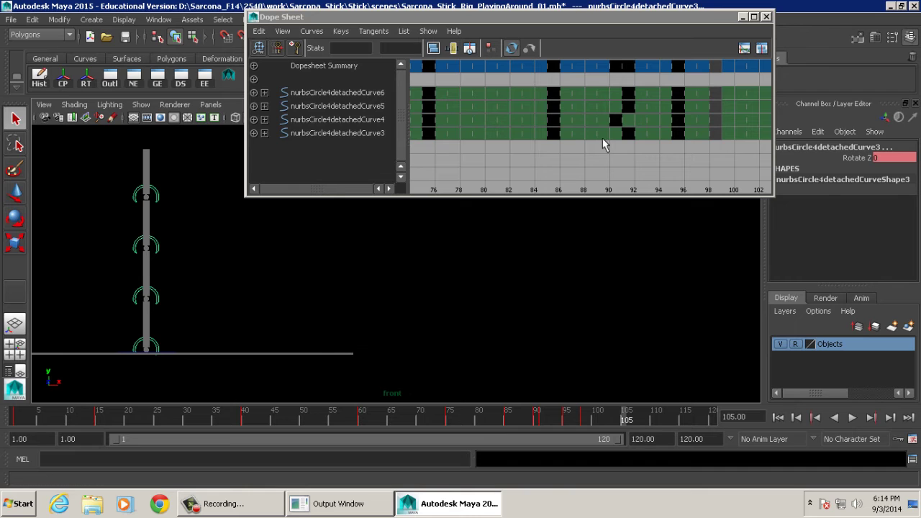
# Step: Move the second hinge's stray key from frame 90 to frame 91 in line with the other hinges, and deselect it
pyautogui.click(614, 120)
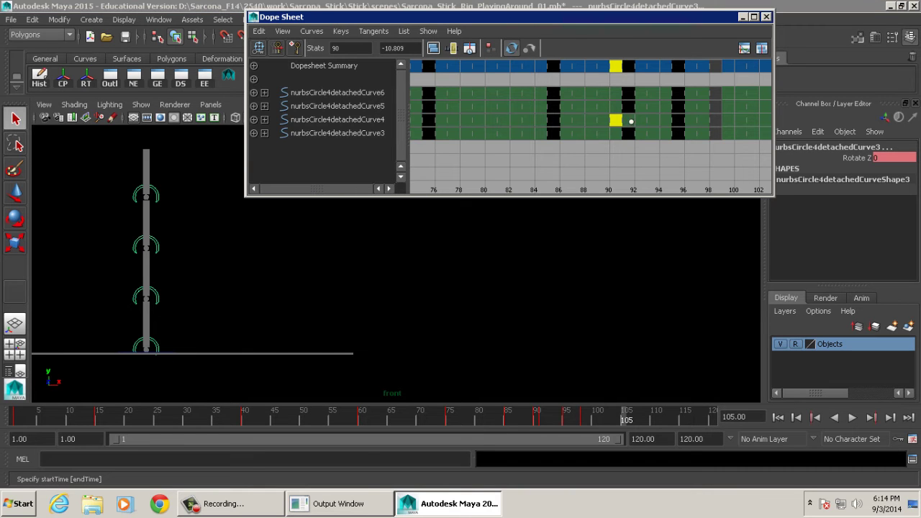
pyautogui.press('w')
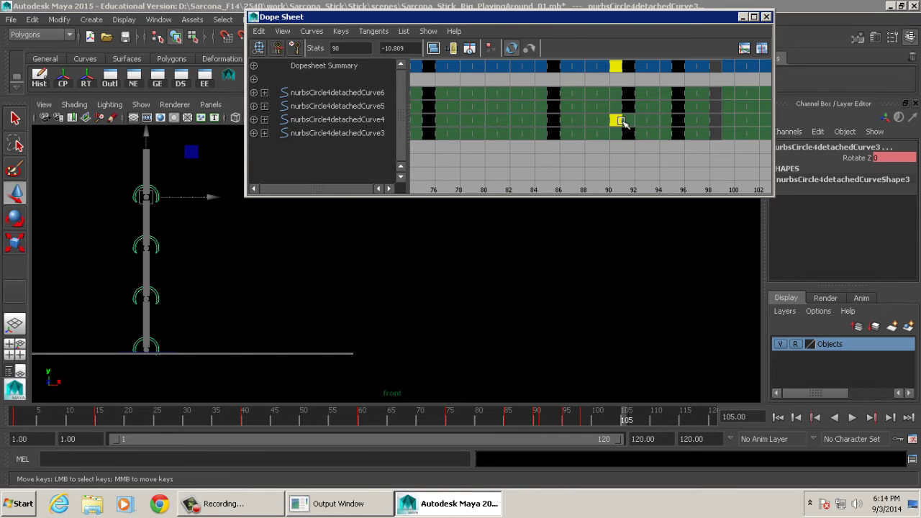
pyautogui.moveTo(623, 127); pyautogui.dragTo(629, 124, button='middle')
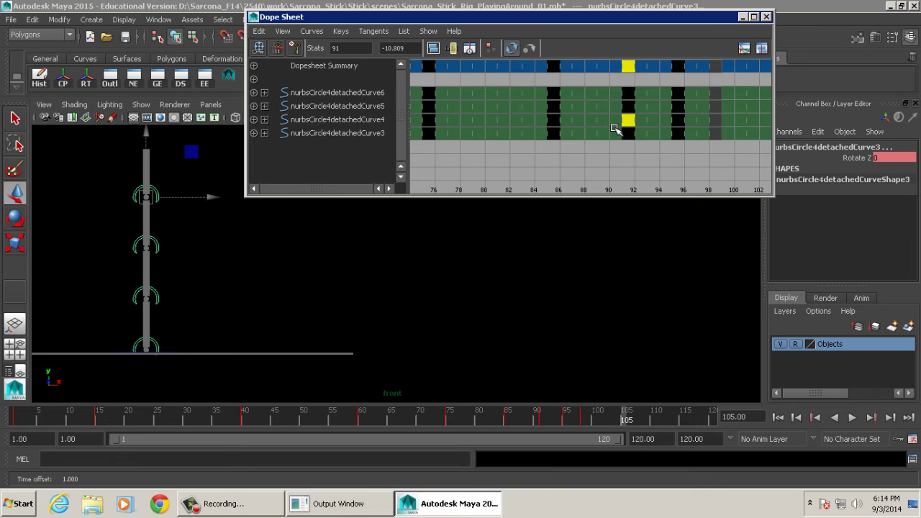
pyautogui.click(597, 153)
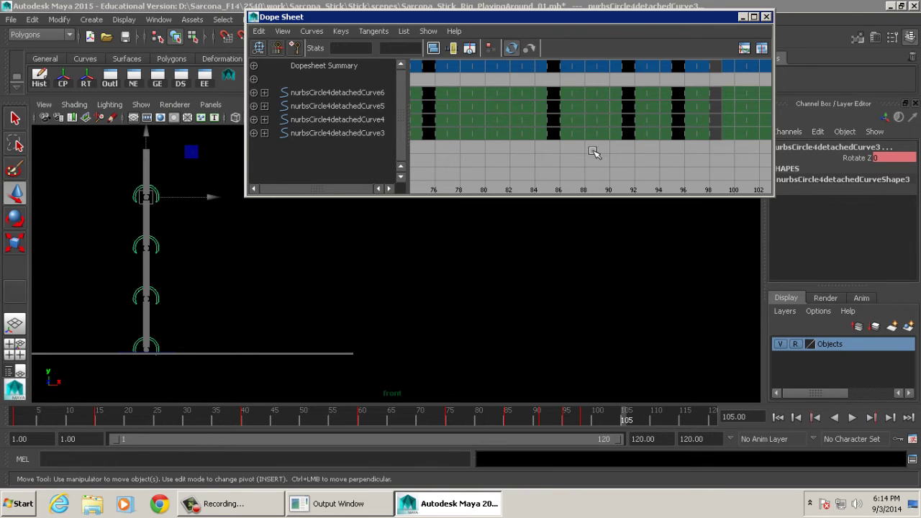
# Step: Try staggering the frame 75 keys, moving the third hinge's to frame 77, the second hinge's to 79 and the base hinge's to 81
pyautogui.click(427, 107)
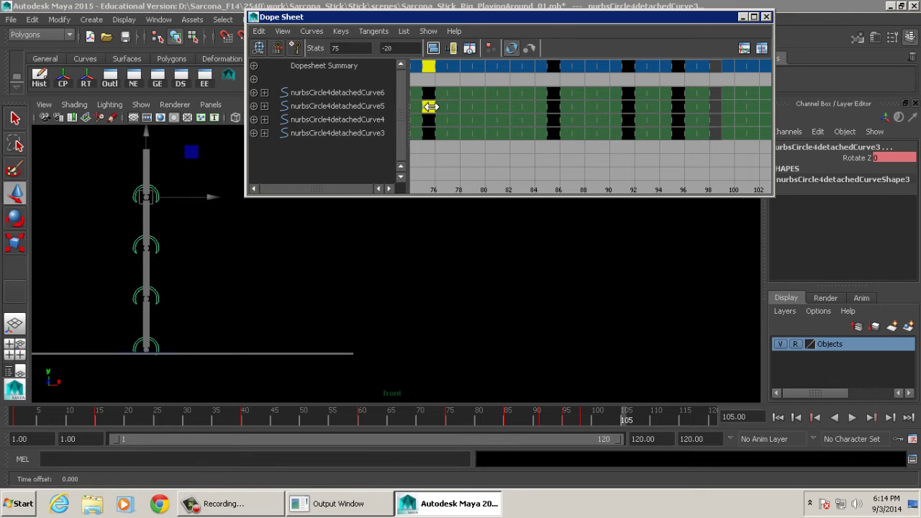
pyautogui.moveTo(427, 107); pyautogui.dragTo(479, 121, button='middle')
pyautogui.click(428, 121)
pyautogui.click(426, 135)
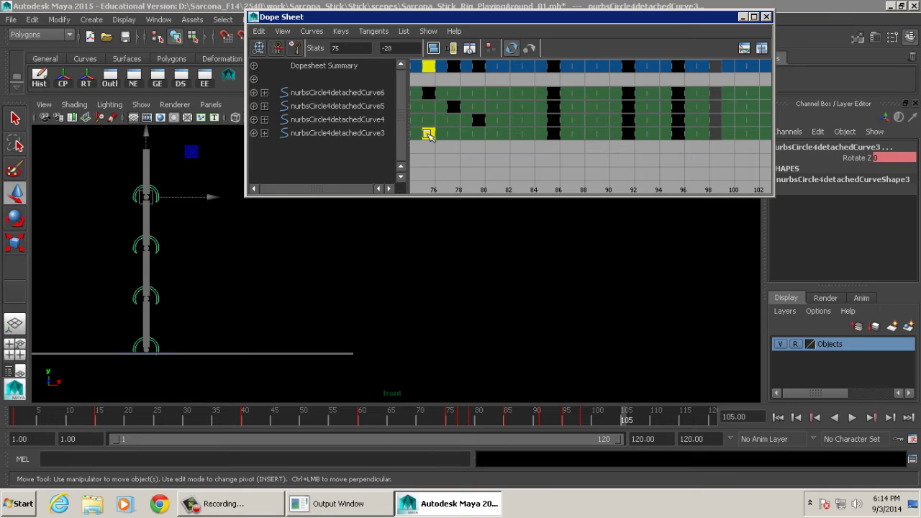
pyautogui.moveTo(424, 137); pyautogui.dragTo(503, 133, button='middle')
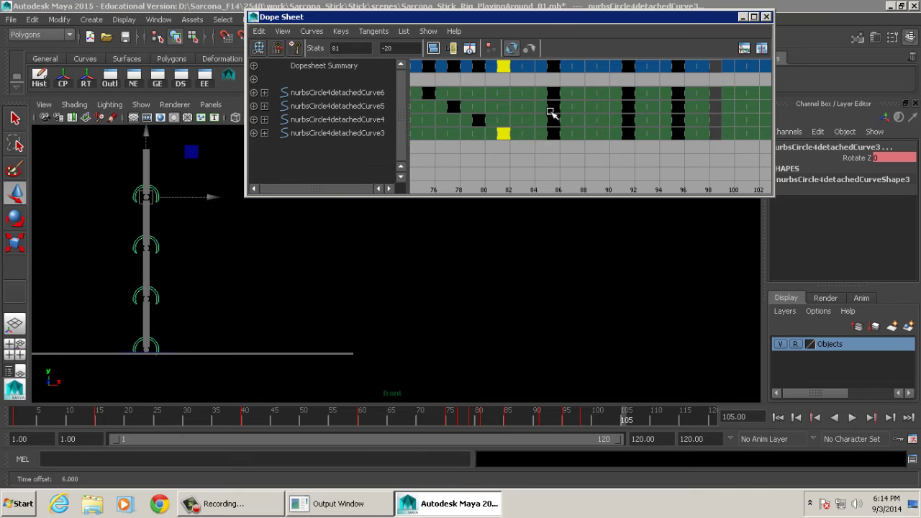
# Step: Reframe the rig, play back the animation from its start, check the pose at frame 15, and undo the frame change
pyautogui.keyDown('alt'); pyautogui.moveTo(446, 261); pyautogui.dragTo(446, 277, button='middle'); pyautogui.keyUp('alt')
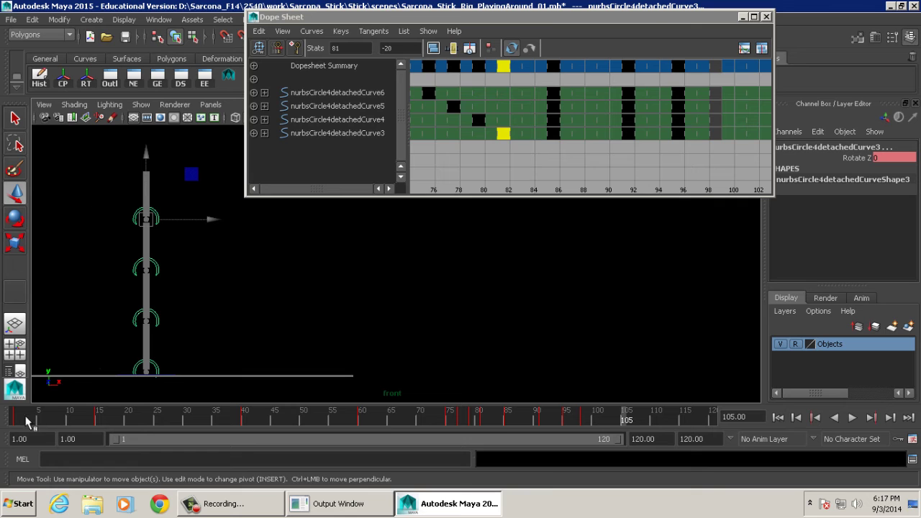
pyautogui.moveTo(16, 421)
pyautogui.mouseDown()
pyautogui.moveTo(74, 421)
pyautogui.moveTo(24, 421)
pyautogui.mouseUp()
pyautogui.keyDown('alt'); pyautogui.moveTo(166, 309); pyautogui.dragTo(108, 321, button='middle'); pyautogui.keyUp('alt')
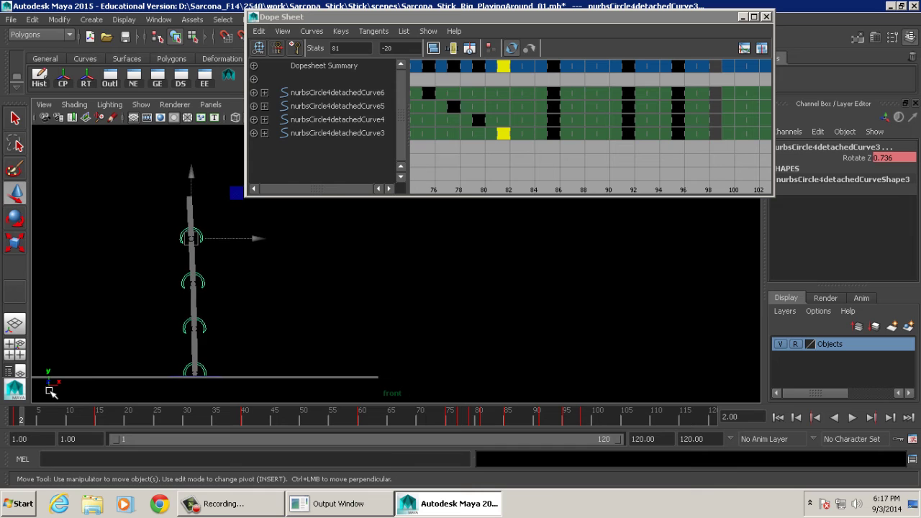
pyautogui.moveTo(20, 421)
pyautogui.mouseDown()
pyautogui.moveTo(87, 417)
pyautogui.moveTo(20, 411)
pyautogui.mouseUp()
pyautogui.hotkey('alt', 'v')
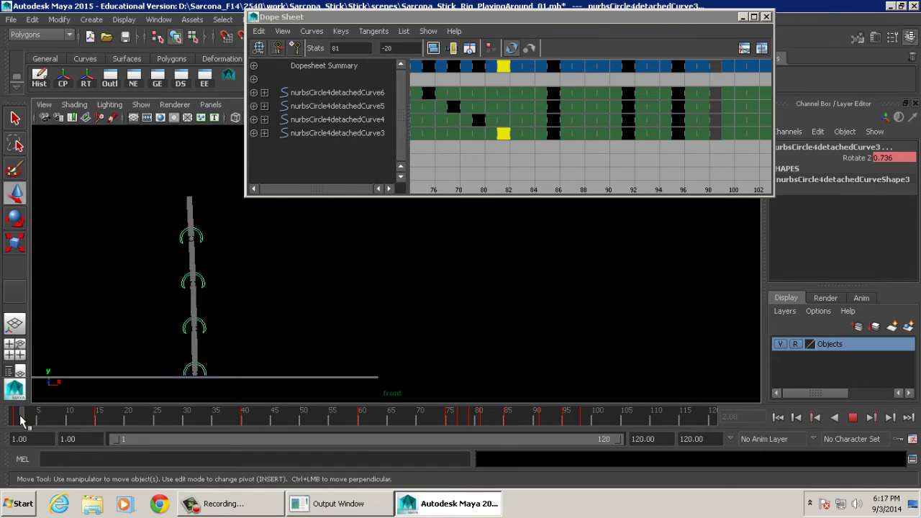
pyautogui.click(99, 418)
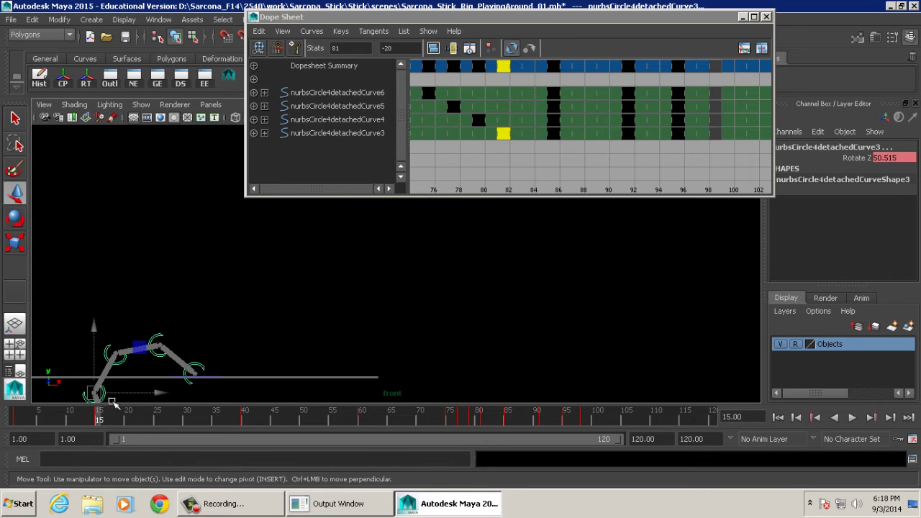
pyautogui.click(495, 165)
pyautogui.hotkey('ctrl', 'z')
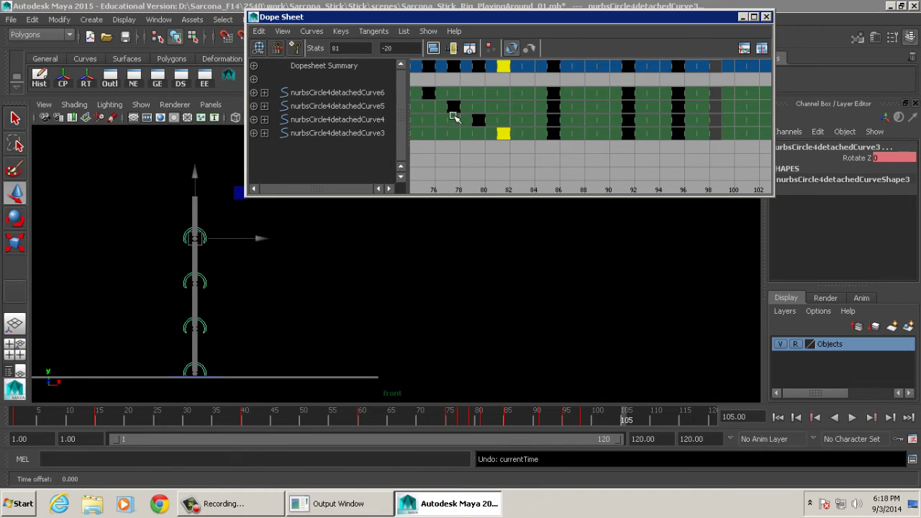
# Step: Return the staggered keys of the third, second and base hinges to frame 75
pyautogui.click(454, 105)
pyautogui.moveTo(455, 106); pyautogui.dragTo(424, 108, button='middle')
pyautogui.click(480, 120)
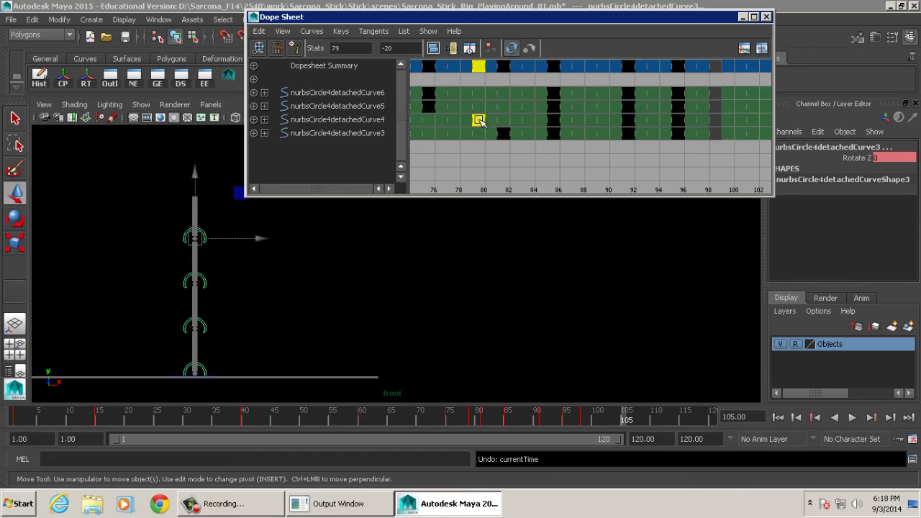
pyautogui.moveTo(479, 120); pyautogui.dragTo(430, 120, button='middle')
pyautogui.click(502, 133)
pyautogui.moveTo(501, 133); pyautogui.dragTo(566, 134, button='middle')
# Step: Stagger the starting keys by moving the third hinge's to frame 3, the second hinge's to frame 5 and the base hinge's to frame 7
pyautogui.click(489, 107)
pyautogui.click(490, 119)
pyautogui.click(492, 134)
pyautogui.click(549, 121)
pyautogui.click(491, 133)
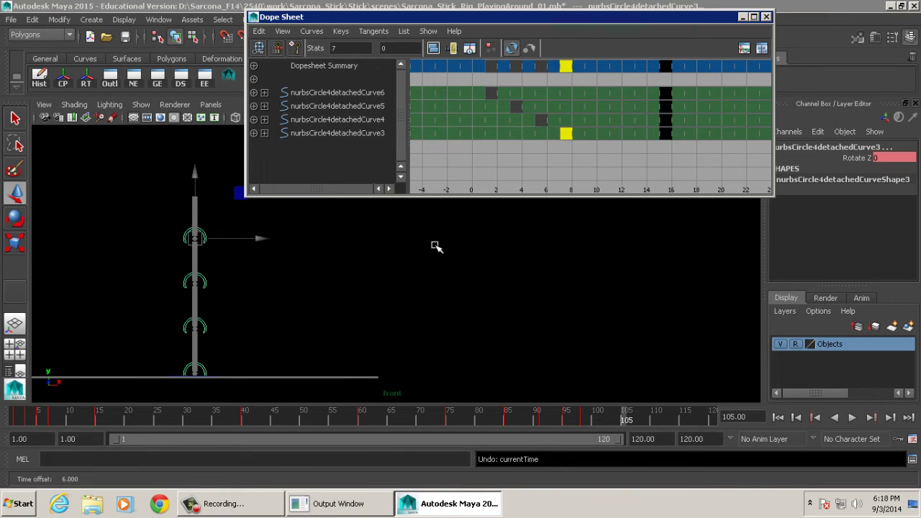
# Step: Scrub the opening swing to frame 15, then move the second hinge's frame 15 key to frame 17 and the third hinge's to frame 19
pyautogui.moveTo(19, 419); pyautogui.dragTo(120, 422)
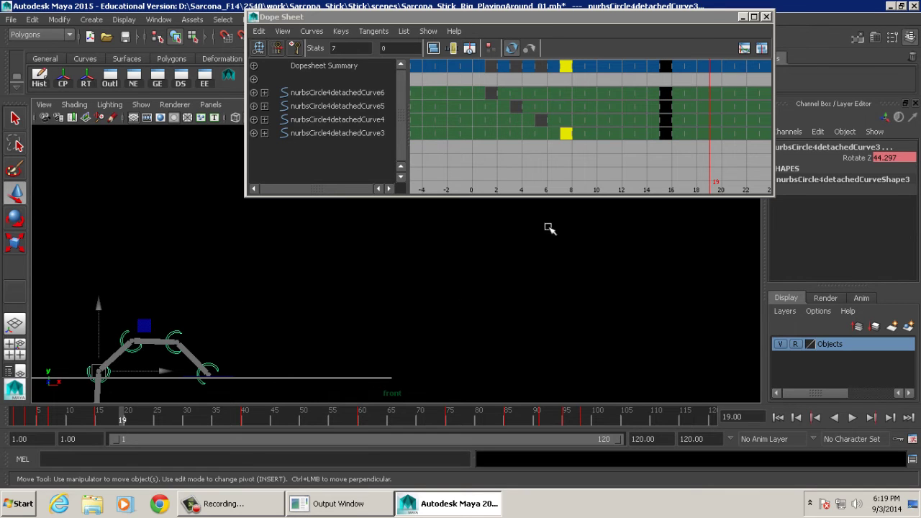
pyautogui.keyDown('alt'); pyautogui.moveTo(618, 111); pyautogui.dragTo(530, 118, button='middle'); pyautogui.keyUp('alt')
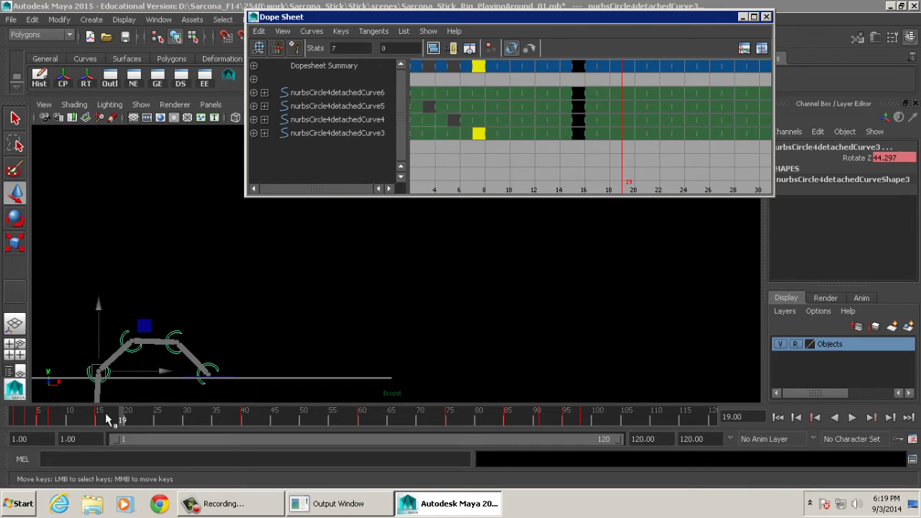
pyautogui.moveTo(111, 417)
pyautogui.mouseDown()
pyautogui.moveTo(84, 416)
pyautogui.moveTo(233, 416)
pyautogui.moveTo(63, 415)
pyautogui.moveTo(103, 416)
pyautogui.mouseUp()
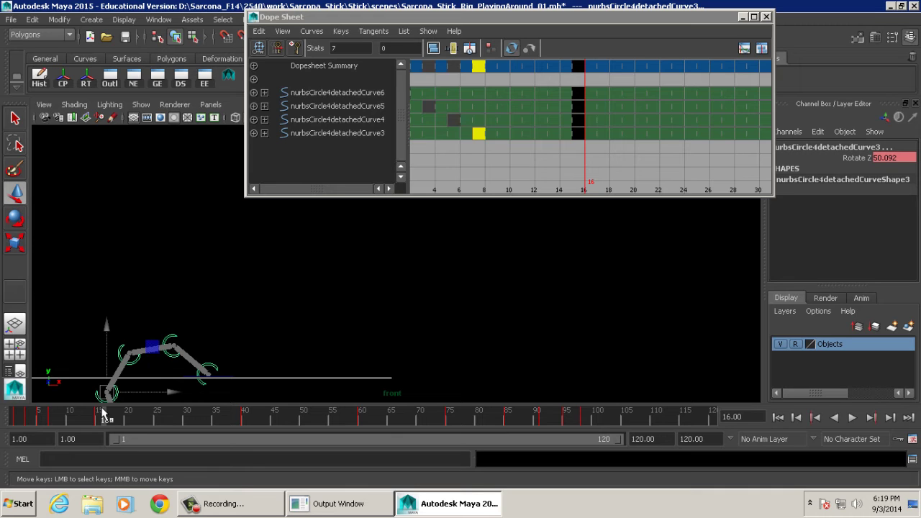
pyautogui.moveTo(103, 416); pyautogui.dragTo(100, 416)
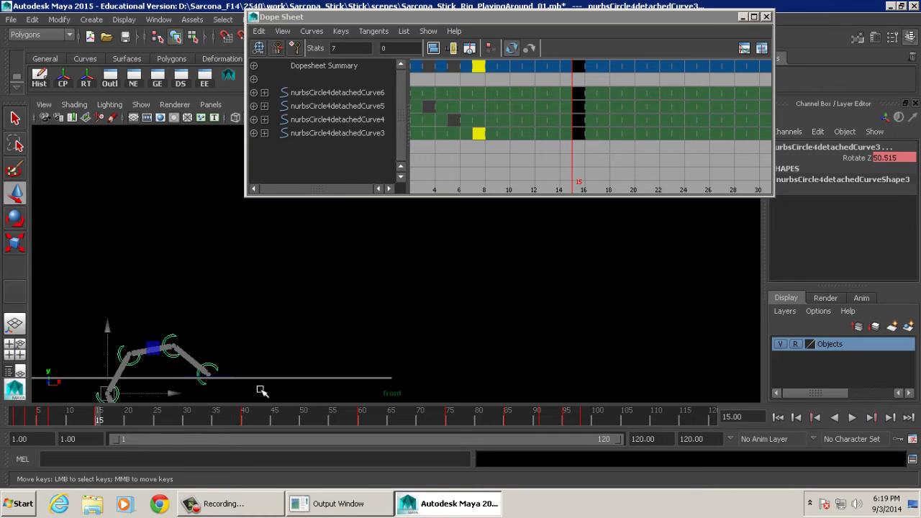
pyautogui.click(580, 119)
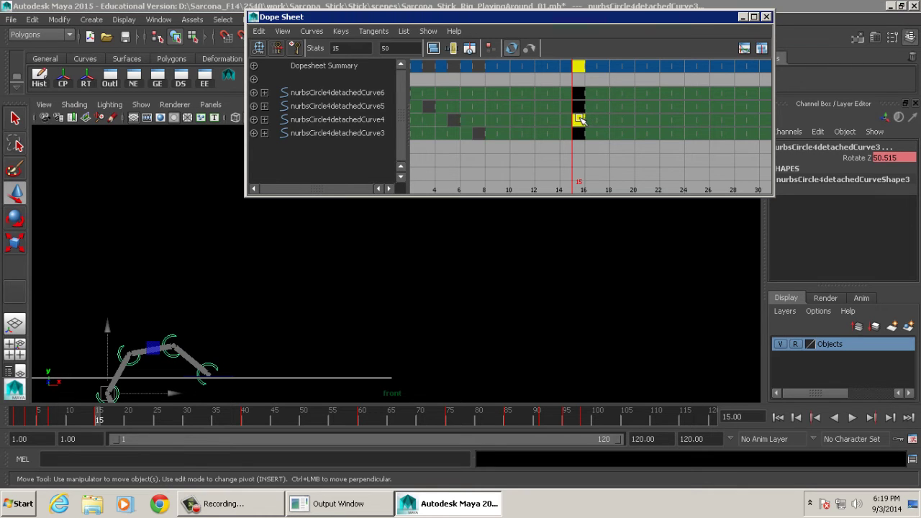
pyautogui.moveTo(579, 121); pyautogui.dragTo(628, 107, button='middle')
pyautogui.click(579, 106)
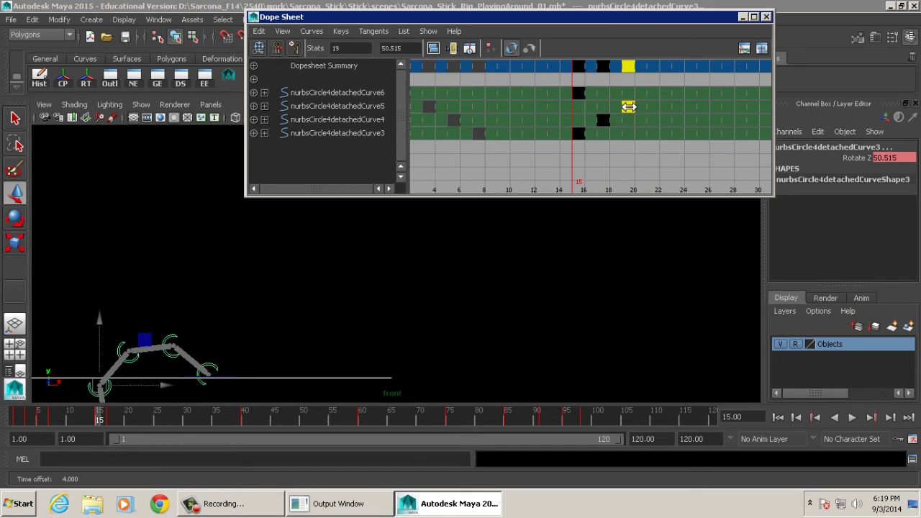
# Step: Move the frame-15 key of nurbsCircle4detachedCurve6 to frame 21 in the Dope Sheet
pyautogui.click(578, 93)
pyautogui.moveTo(579, 93); pyautogui.dragTo(615, 92, button='middle')
pyautogui.moveTo(615, 93); pyautogui.dragTo(652, 93, button='middle')
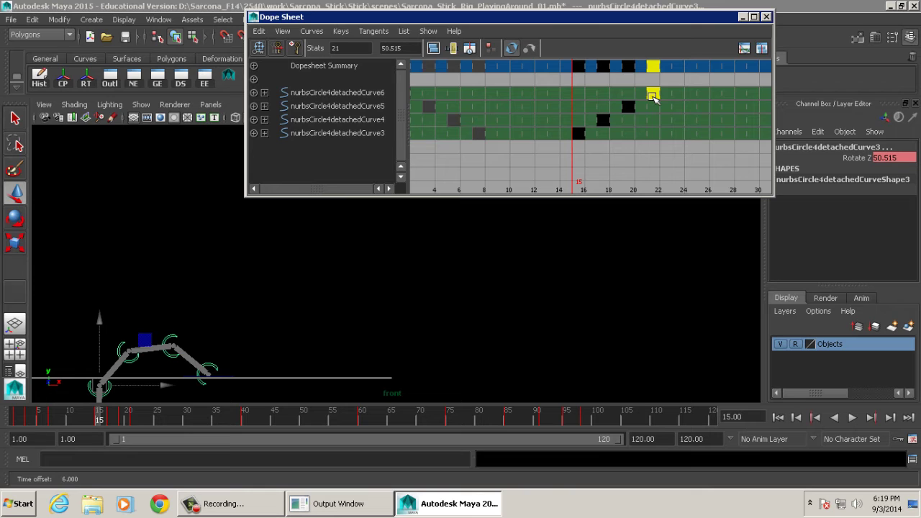
# Step: Scrub the animation from frame 1 to frame 40 to examine how the stick's joints drag behind each other
pyautogui.keyDown('alt'); pyautogui.moveTo(420, 278); pyautogui.dragTo(447, 274, button='middle'); pyautogui.keyUp('alt')
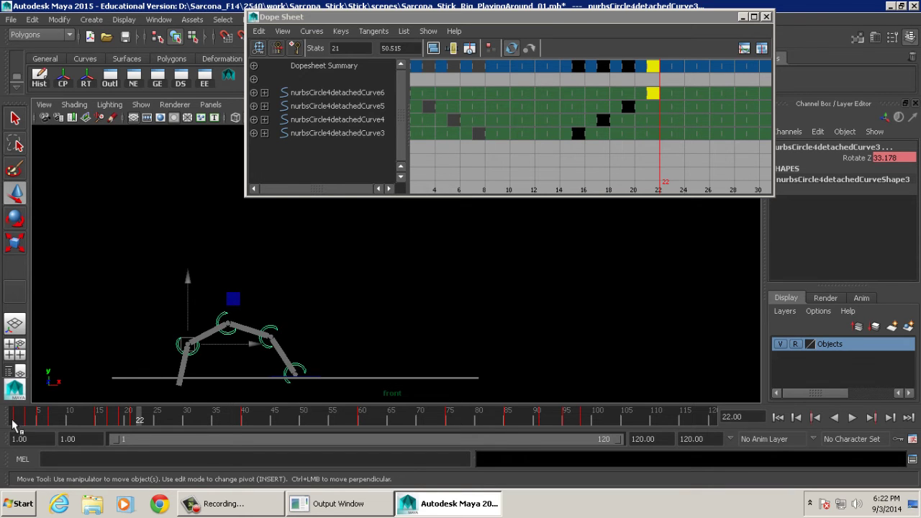
pyautogui.click(12, 418)
pyautogui.moveTo(11, 419); pyautogui.dragTo(52, 425)
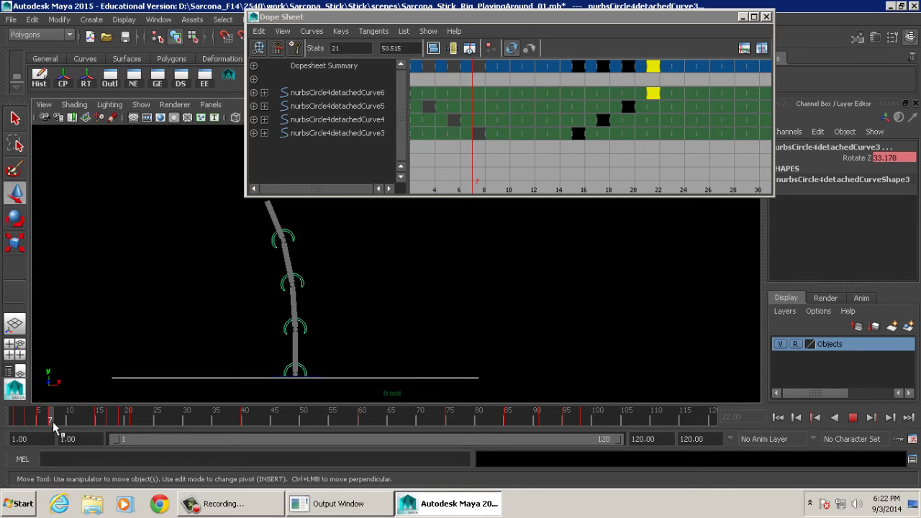
pyautogui.moveTo(52, 421); pyautogui.dragTo(110, 423)
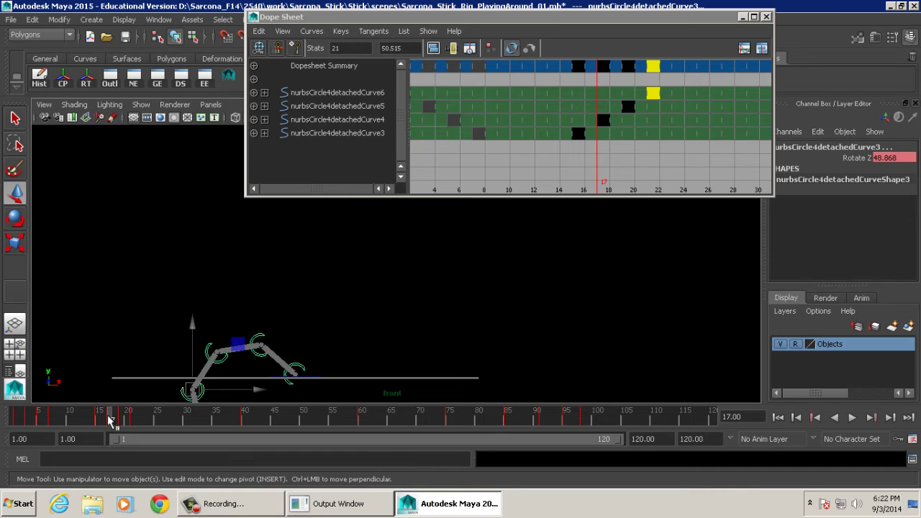
pyautogui.moveTo(110, 420); pyautogui.dragTo(244, 421)
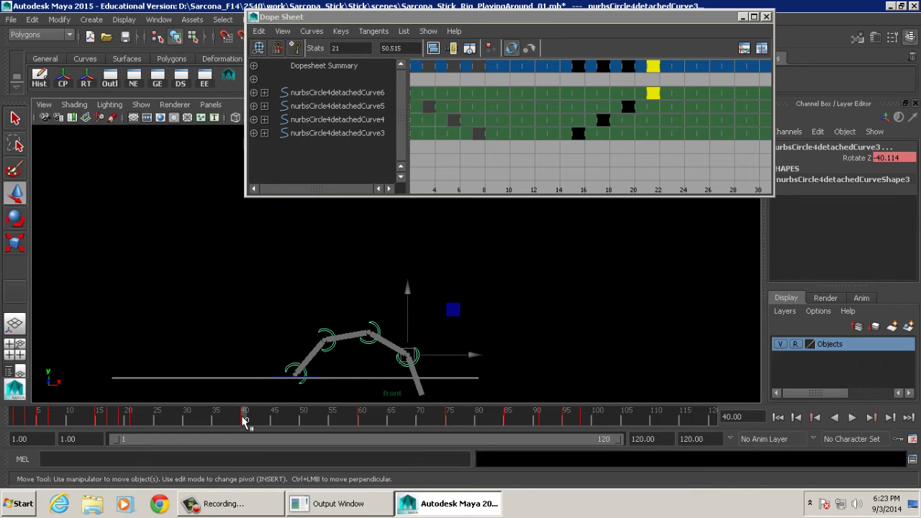
pyautogui.keyDown('alt'); pyautogui.moveTo(653, 178); pyautogui.dragTo(571, 141, button='middle'); pyautogui.keyUp('alt')
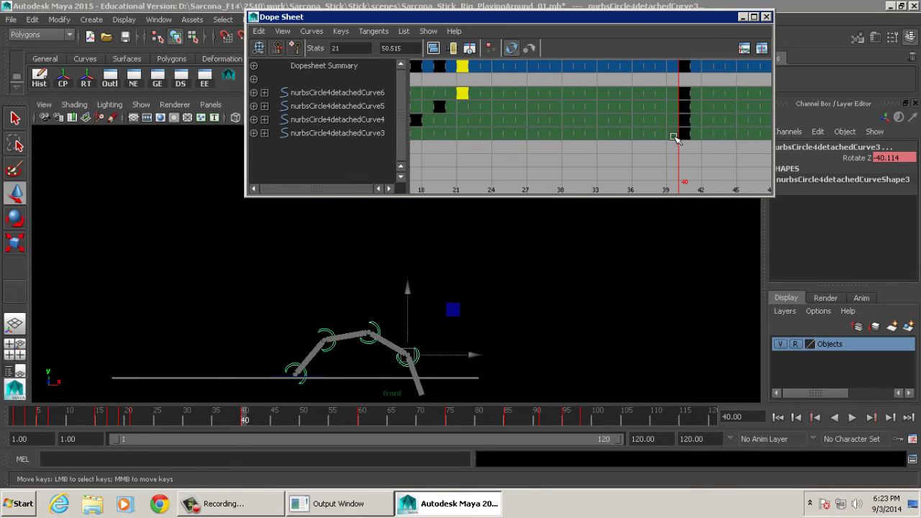
pyautogui.click(684, 135)
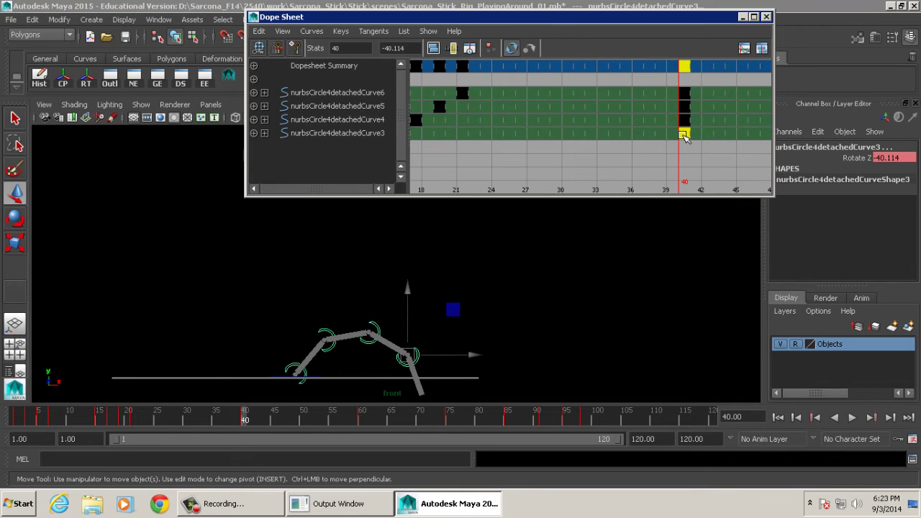
pyautogui.moveTo(684, 137); pyautogui.dragTo(639, 134, button='middle')
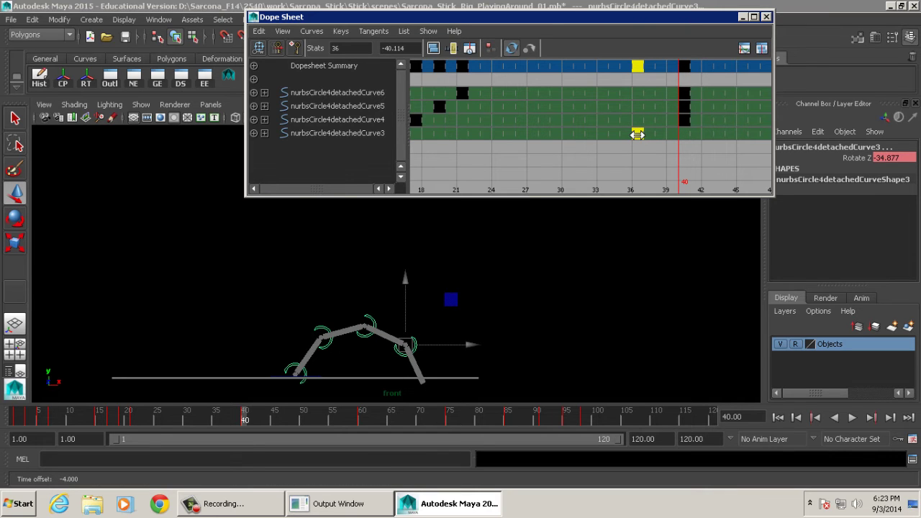
pyautogui.moveTo(637, 134); pyautogui.dragTo(603, 135, button='middle')
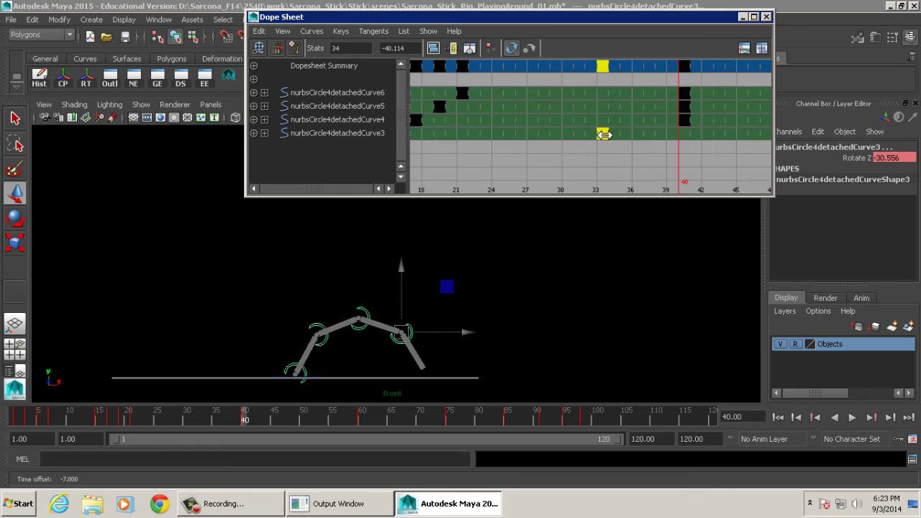
pyautogui.hotkey('ctrl', 'z')
pyautogui.hotkey('ctrl', 'z')
pyautogui.hotkey('ctrl', 'z')
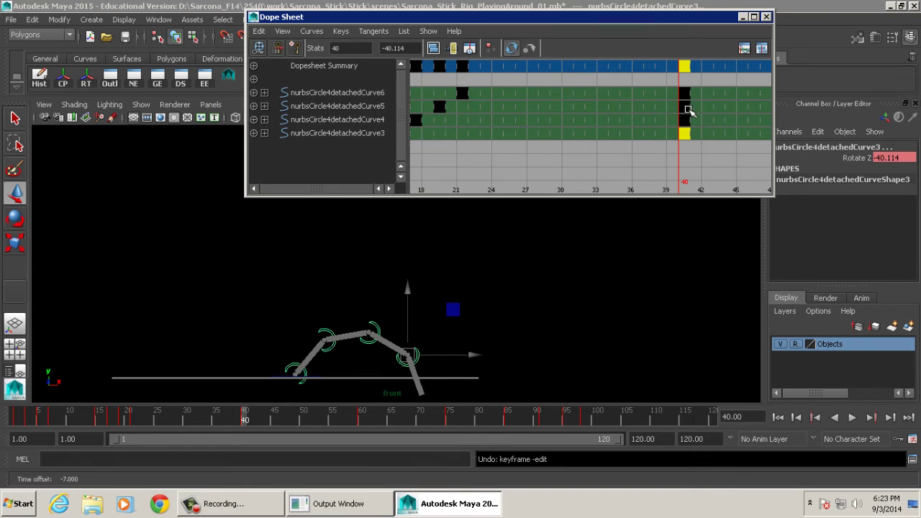
# Step: Stagger the frame-40 keys by moving detachedCurve5's key to frame 38, detachedCurve4's to 36 and detachedCurve3's to 34
pyautogui.click(685, 106)
pyautogui.moveTo(684, 106); pyautogui.dragTo(608, 134, button='middle')
pyautogui.click(684, 120)
pyautogui.click(683, 133)
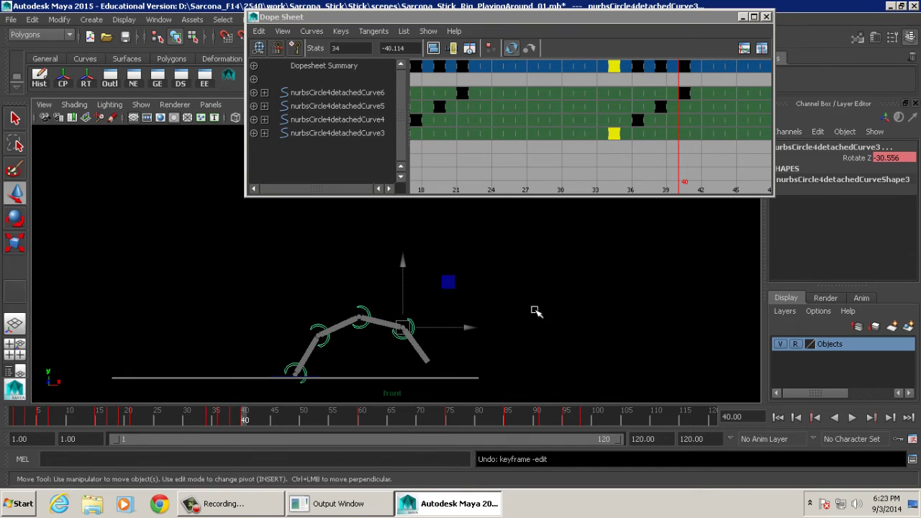
# Step: Scrub from frame 1 to frame 60 to check the offset swing and reach the next set of aligned keys
pyautogui.keyDown('alt'); pyautogui.moveTo(530, 310); pyautogui.dragTo(454, 325, button='middle'); pyautogui.keyUp('alt')
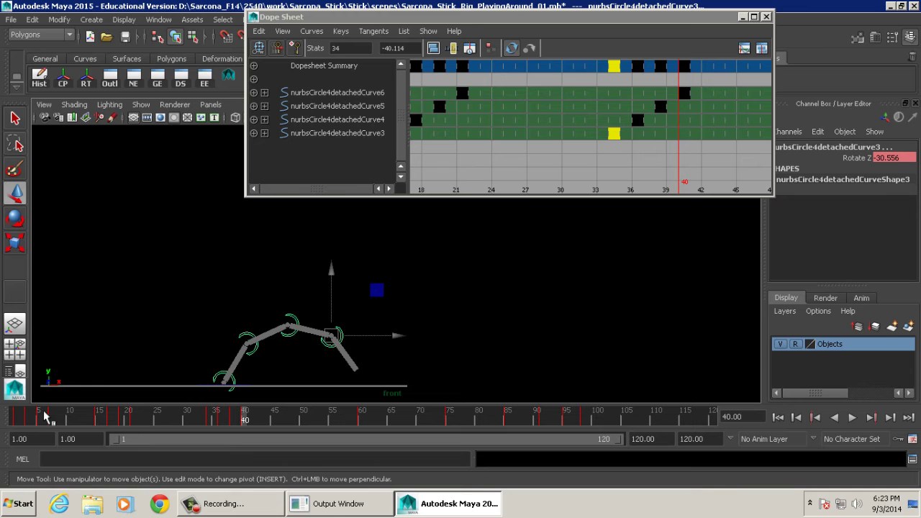
pyautogui.moveTo(15, 419); pyautogui.dragTo(231, 418)
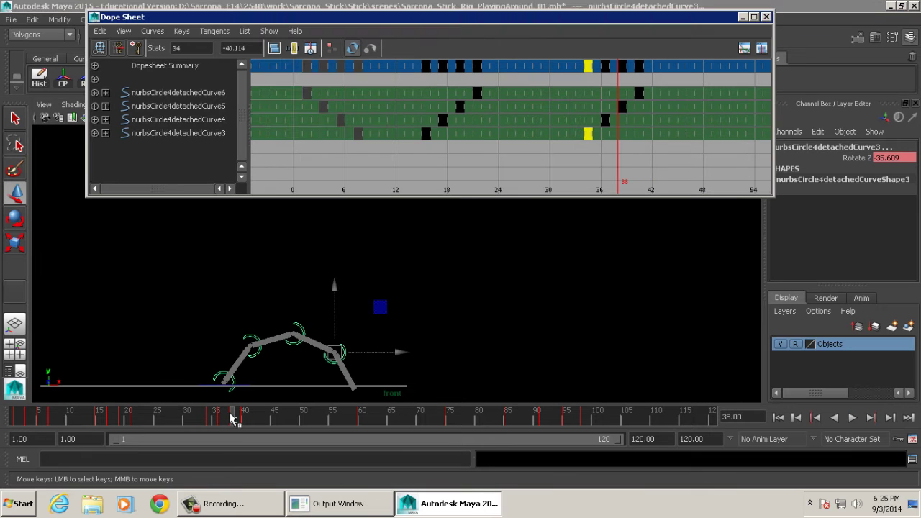
pyautogui.click(15, 418)
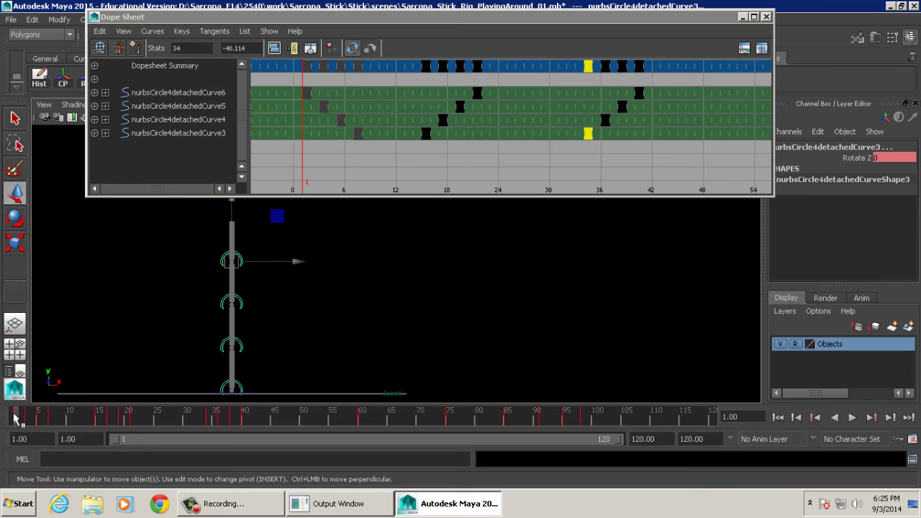
pyautogui.moveTo(14, 418); pyautogui.dragTo(362, 416)
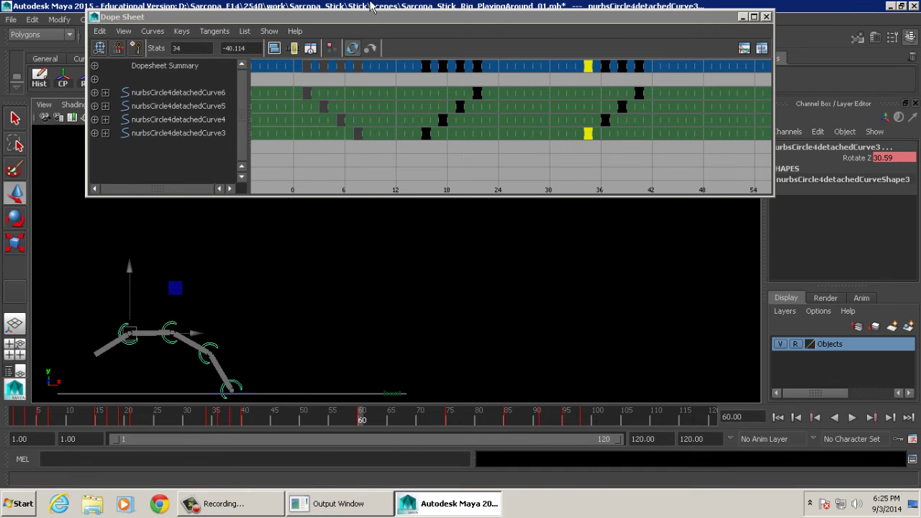
# Step: Stagger the frame-60 keys by moving detachedCurve5's key to frame 58, detachedCurve4's to 56 and detachedCurve3's to 54
pyautogui.keyDown('alt'); pyautogui.moveTo(712, 89); pyautogui.dragTo(620, 111, button='right'); pyautogui.keyUp('alt')
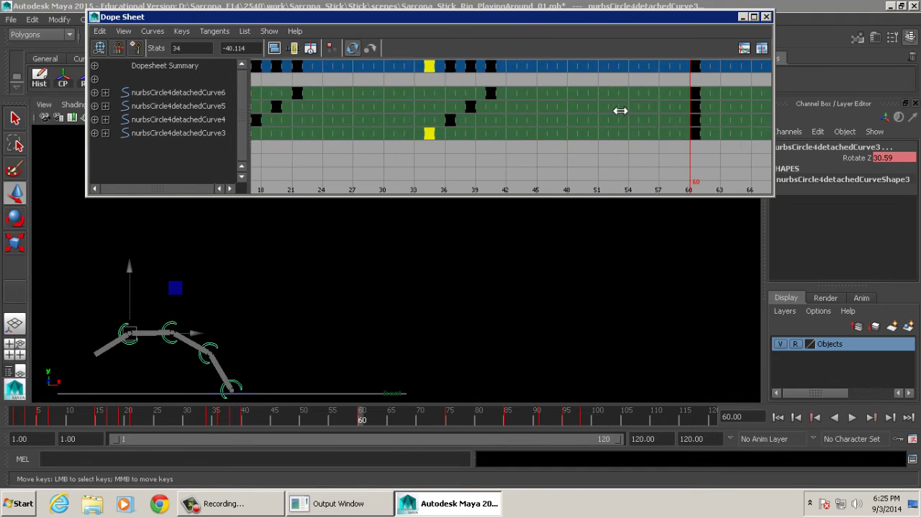
pyautogui.click(696, 105)
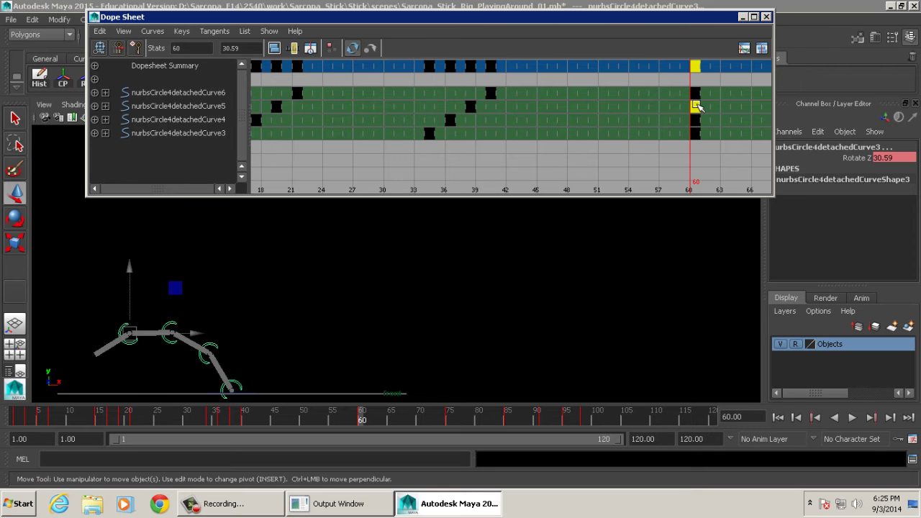
pyautogui.moveTo(696, 105); pyautogui.dragTo(633, 133, button='middle')
pyautogui.click(694, 119)
pyautogui.click(694, 133)
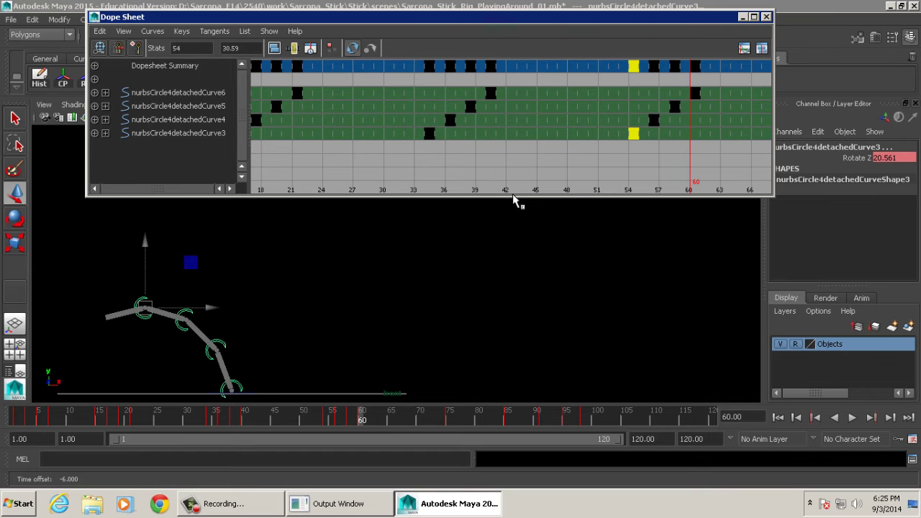
# Step: Play back the stick animation in the front view to review the staggered swings, and stop playback
pyautogui.keyDown('alt'); pyautogui.moveTo(425, 261); pyautogui.dragTo(436, 265, button='middle'); pyautogui.keyUp('alt')
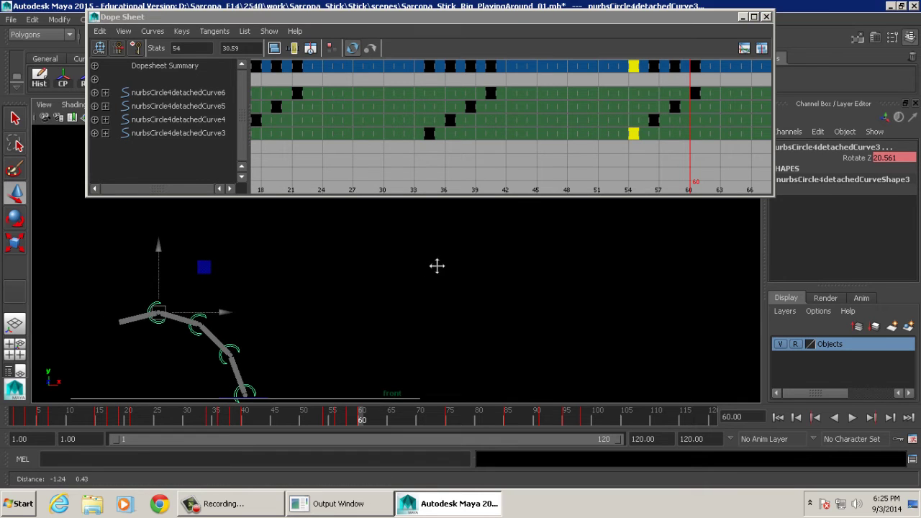
pyautogui.hotkey('alt', 'shift', 'v')
pyautogui.hotkey('alt', 'v')
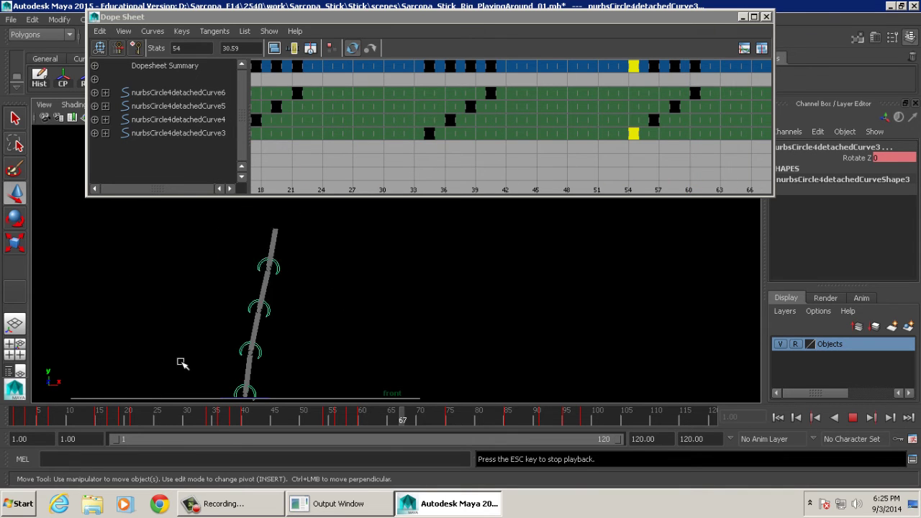
pyautogui.press('Escape')
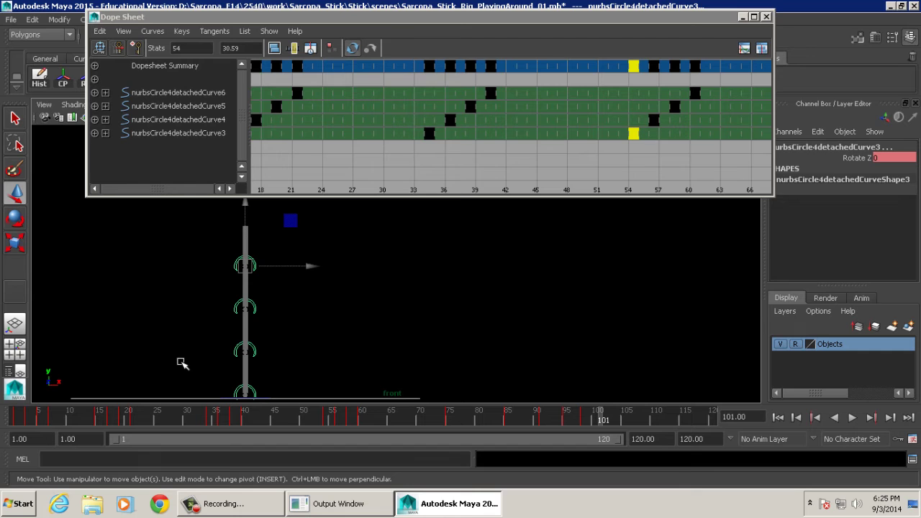
# Step: Stagger the frame-75 keys by moving detachedCurve5's key to frame 73, detachedCurve4's to 71 and detachedCurve3's to 69
pyautogui.keyDown('alt'); pyautogui.moveTo(625, 177); pyautogui.dragTo(381, 170, button='middle'); pyautogui.keyUp('alt')
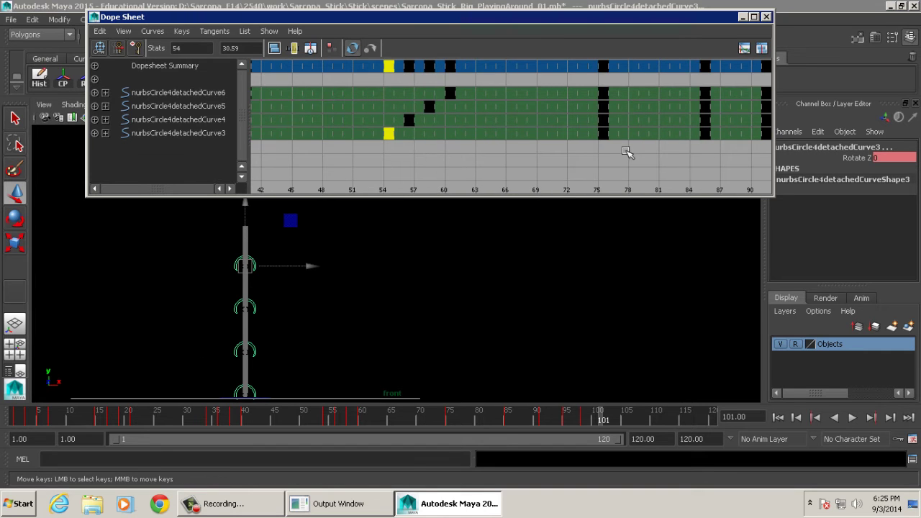
pyautogui.click(603, 106)
pyautogui.moveTo(603, 107); pyautogui.dragTo(542, 132, button='middle')
pyautogui.click(602, 120)
pyautogui.click(604, 132)
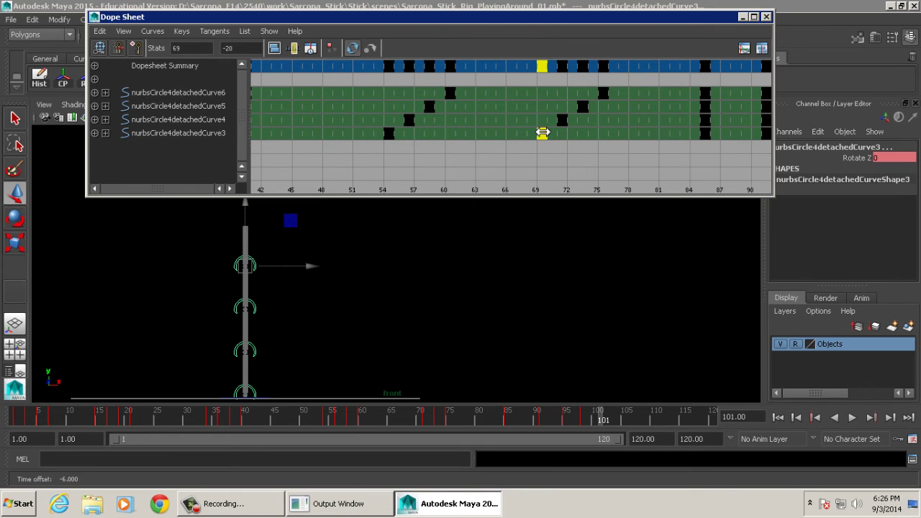
# Step: Stagger the frame-85 keys by moving detachedCurve5's key to frame 83, detachedCurve4's to 81 and detachedCurve3's to 79
pyautogui.keyDown('alt'); pyautogui.moveTo(643, 139); pyautogui.dragTo(519, 139, button='middle'); pyautogui.keyUp('alt')
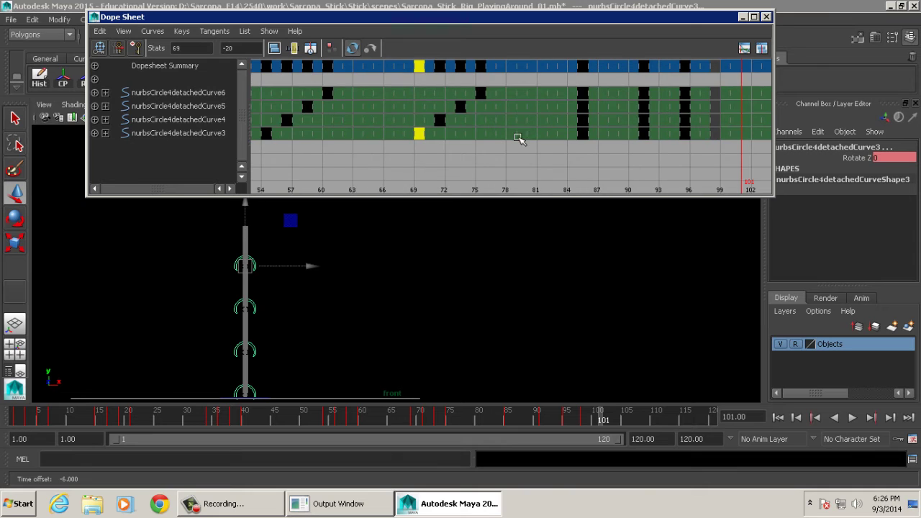
pyautogui.click(580, 105)
pyautogui.moveTo(580, 105); pyautogui.dragTo(518, 134, button='middle')
pyautogui.click(581, 120)
pyautogui.click(587, 134)
# Step: Stagger the frame-91 keys by moving detachedCurve5's key to frame 89, detachedCurve4's to 87 and detachedCurve3's to 85
pyautogui.keyDown('alt'); pyautogui.moveTo(633, 123); pyautogui.dragTo(481, 132, button='middle'); pyautogui.keyUp('alt')
pyautogui.click(543, 107)
pyautogui.click(542, 120)
pyautogui.click(542, 134)
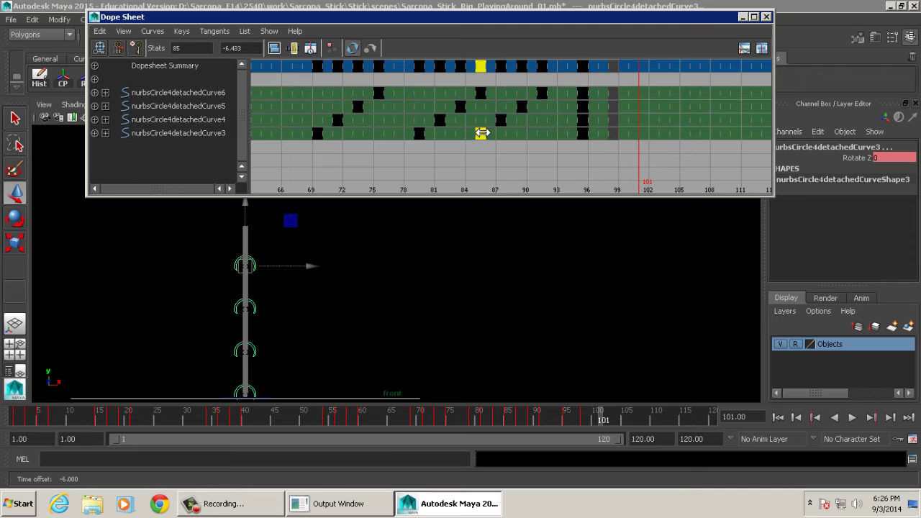
# Step: Stagger the frame-95 keys so the keys of detachedCurve5, detachedCurve4 and detachedCurve3 fall progressively earlier, with detachedCurve3's about 6 frames ahead
pyautogui.click(583, 107)
pyautogui.moveTo(582, 107); pyautogui.dragTo(520, 134, button='middle')
pyautogui.click(583, 119)
pyautogui.click(583, 134)
# Step: Offset the final set of keys so detachedCurve5, detachedCurve4 and detachedCurve3 each settle progressively earlier than detachedCurve6
pyautogui.keyDown('alt'); pyautogui.moveTo(584, 127); pyautogui.dragTo(674, 140, button='middle'); pyautogui.keyUp('alt')
pyautogui.click(551, 107)
pyautogui.click(551, 120)
pyautogui.click(551, 133)
# Step: Play the animation with all key sets staggered to examine the complete overlapping motion
pyautogui.keyDown('alt'); pyautogui.moveTo(674, 140); pyautogui.dragTo(660, 145, button='right'); pyautogui.keyUp('alt')
pyautogui.keyDown('alt'); pyautogui.moveTo(661, 145); pyautogui.dragTo(695, 137, button='middle'); pyautogui.keyUp('alt')
pyautogui.keyDown('alt'); pyautogui.moveTo(510, 308); pyautogui.dragTo(573, 325, button='middle'); pyautogui.keyUp('alt')
pyautogui.hotkey('alt', 'v')
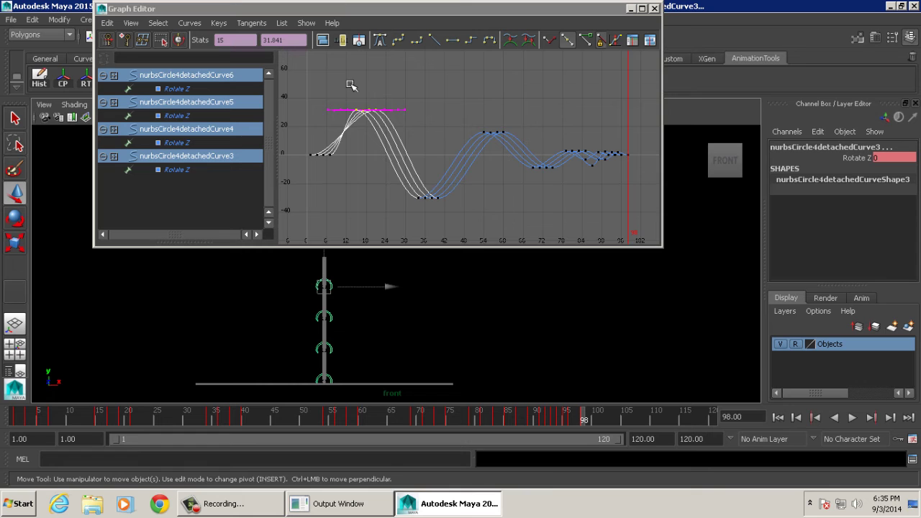
# Step: Lower the first-peak Rotate Z keys in the Graph Editor to about 13 for detachedCurve3, 20.964 for detachedCurve4 and 28.387 for detachedCurve5
pyautogui.click(352, 86)
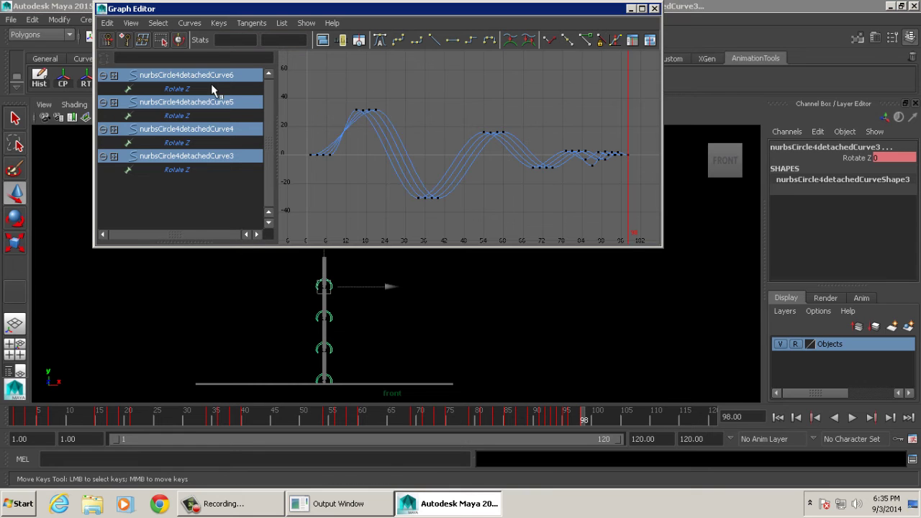
pyautogui.scroll(5, 427, 109)
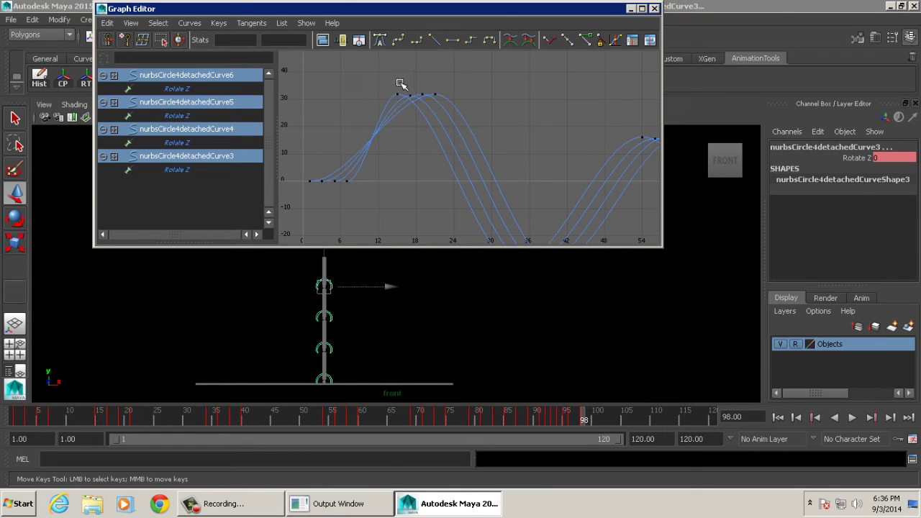
pyautogui.moveTo(400, 83); pyautogui.dragTo(387, 104)
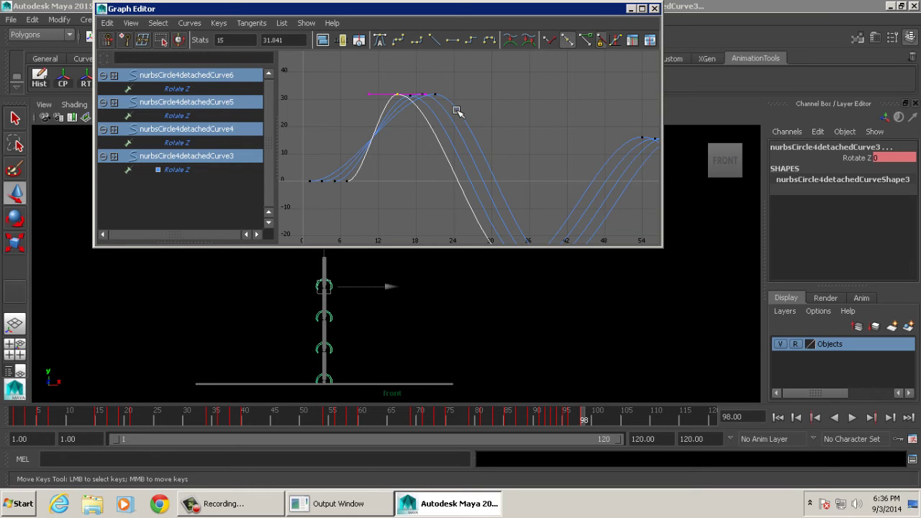
pyautogui.moveTo(456, 110); pyautogui.dragTo(456, 154, button='middle')
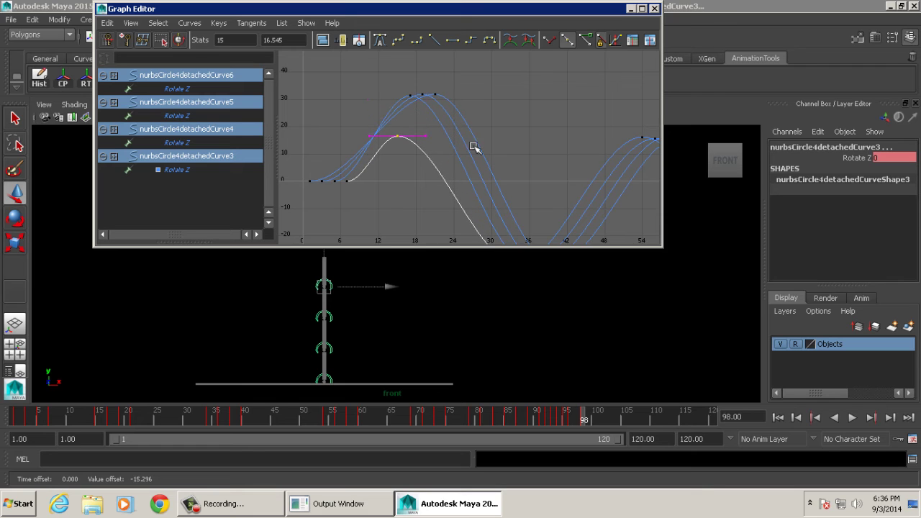
pyautogui.moveTo(417, 88); pyautogui.dragTo(398, 108)
pyautogui.moveTo(427, 107); pyautogui.dragTo(430, 134, button='middle')
pyautogui.moveTo(428, 85); pyautogui.dragTo(418, 102)
pyautogui.moveTo(440, 108); pyautogui.dragTo(427, 128, button='middle')
pyautogui.click(396, 136)
pyautogui.click(406, 118)
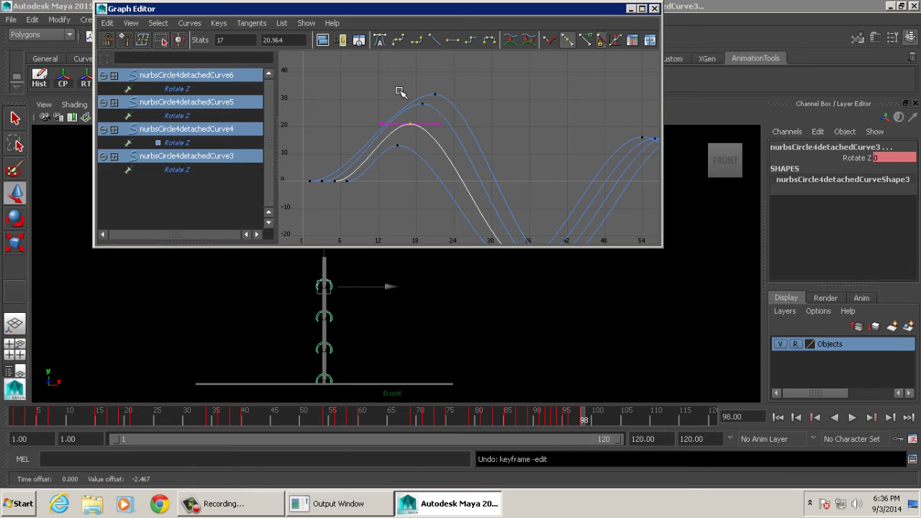
# Step: Raise detachedCurve6's frame-21 Rotate Z key to 35.294 at the first peak
pyautogui.moveTo(400, 90); pyautogui.dragTo(429, 108)
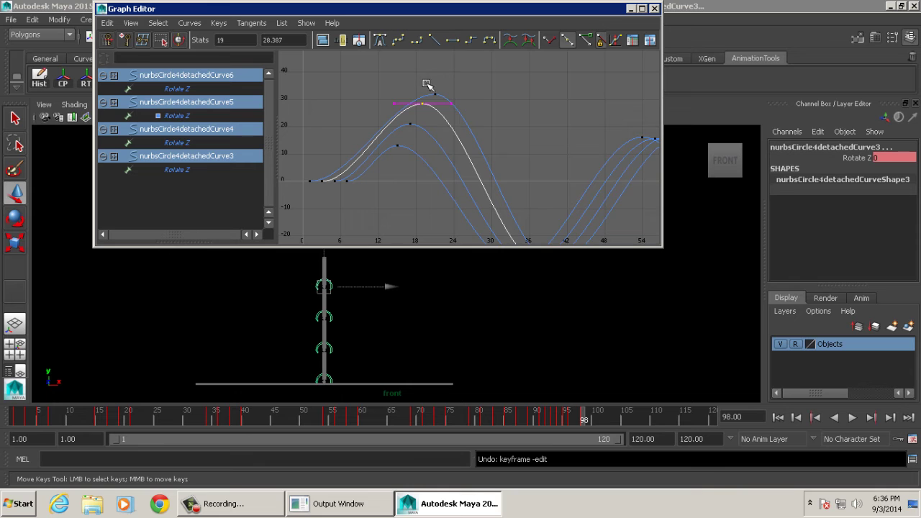
pyautogui.moveTo(426, 82); pyautogui.dragTo(460, 112)
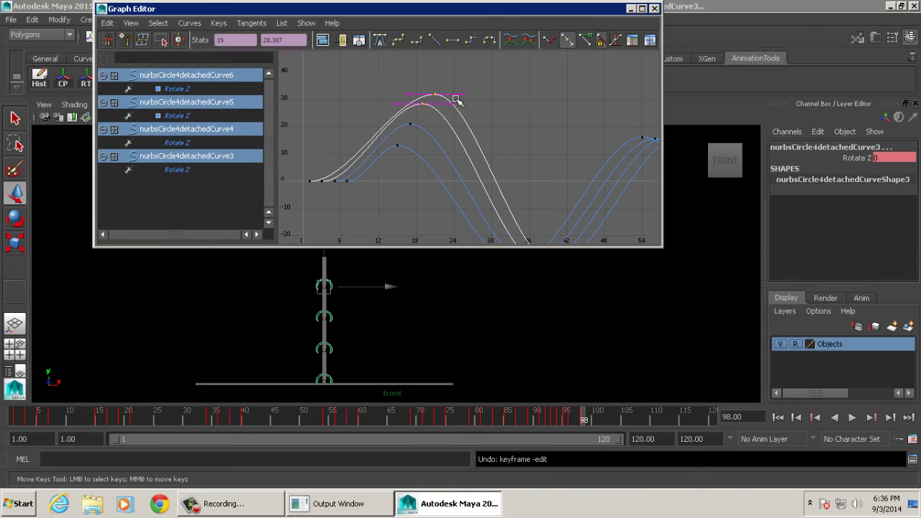
pyautogui.click(431, 97)
pyautogui.moveTo(430, 97); pyautogui.dragTo(441, 120, button='middle')
pyautogui.keyDown('alt'); pyautogui.moveTo(522, 139); pyautogui.dragTo(514, 140, button='right'); pyautogui.keyUp('alt')
pyautogui.keyDown('alt'); pyautogui.moveTo(514, 139); pyautogui.dragTo(460, 89, button='middle'); pyautogui.keyUp('alt')
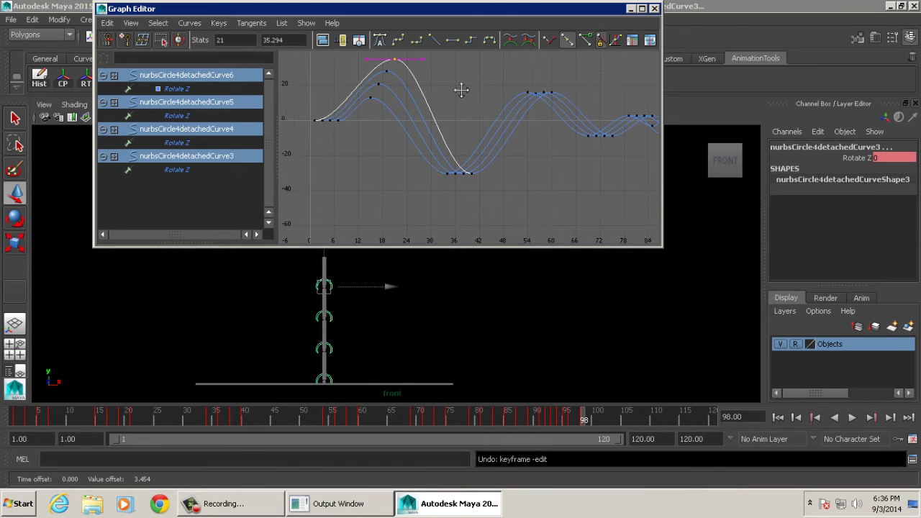
# Step: Spread the first-trough Rotate Z keys, setting detachedCurve3 to about -25, detachedCurve6 to -36.173 and detachedCurve5 to -32.866
pyautogui.keyDown('alt'); pyautogui.moveTo(460, 89); pyautogui.dragTo(463, 123, button='right'); pyautogui.keyUp('alt')
pyautogui.click(441, 181)
pyautogui.moveTo(441, 181); pyautogui.dragTo(458, 209, button='middle')
pyautogui.click(450, 181)
pyautogui.click(476, 182)
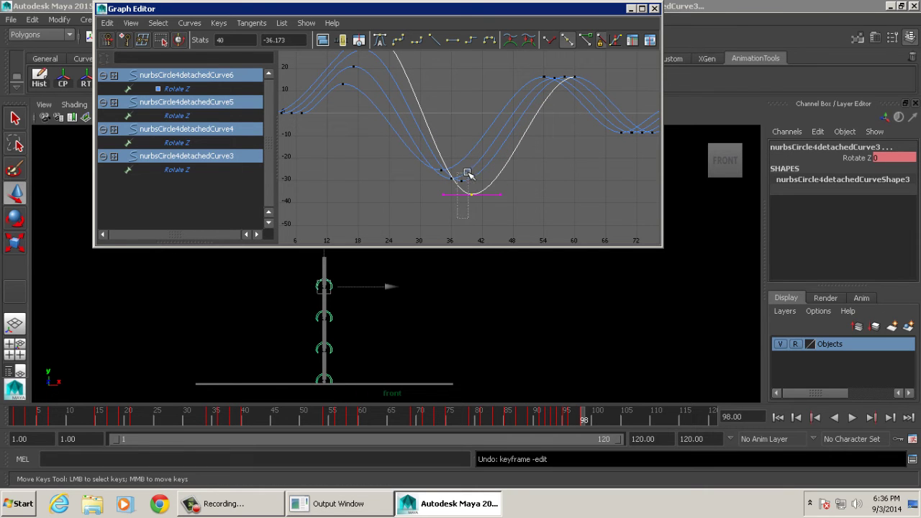
pyautogui.click(469, 181)
pyautogui.moveTo(468, 151); pyautogui.dragTo(470, 156, button='middle')
pyautogui.press('a')
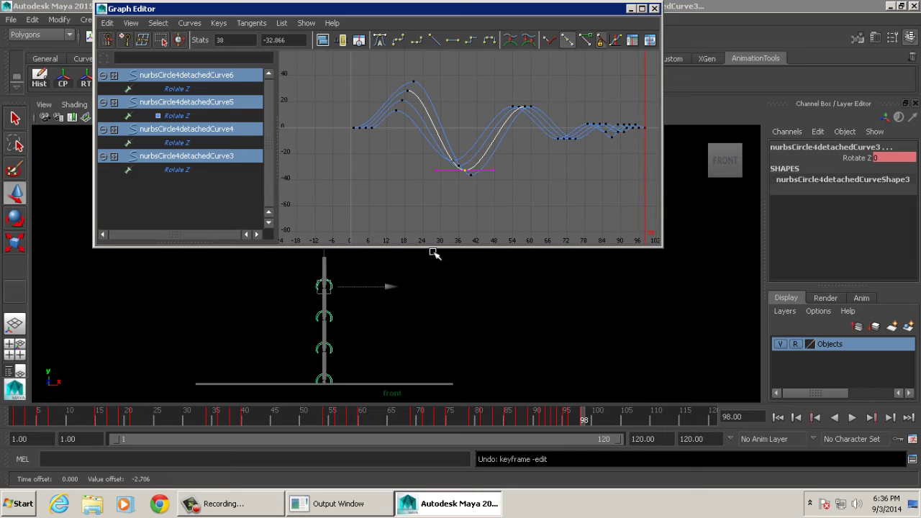
# Step: Play and scrub the animation from frame 1 to examine the motion with the varied peak and trough amplitudes
pyautogui.click(64, 422)
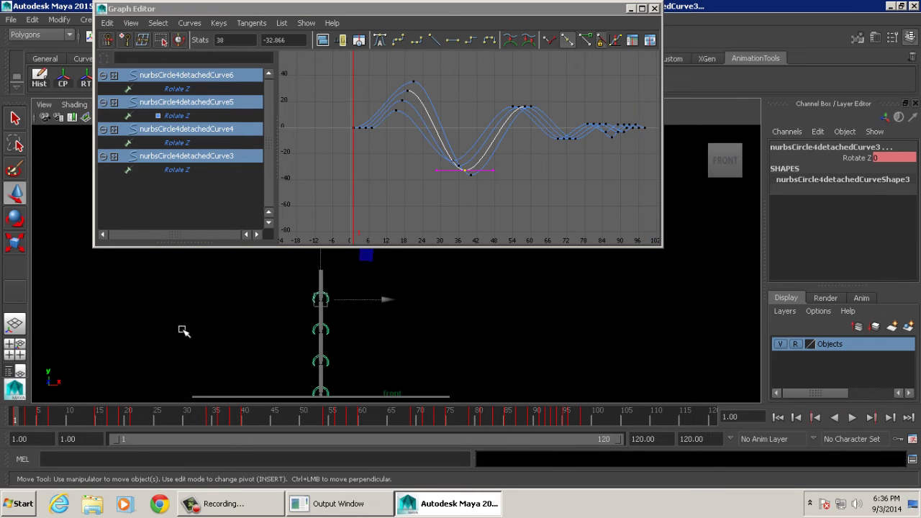
pyautogui.hotkey('alt', 'v')
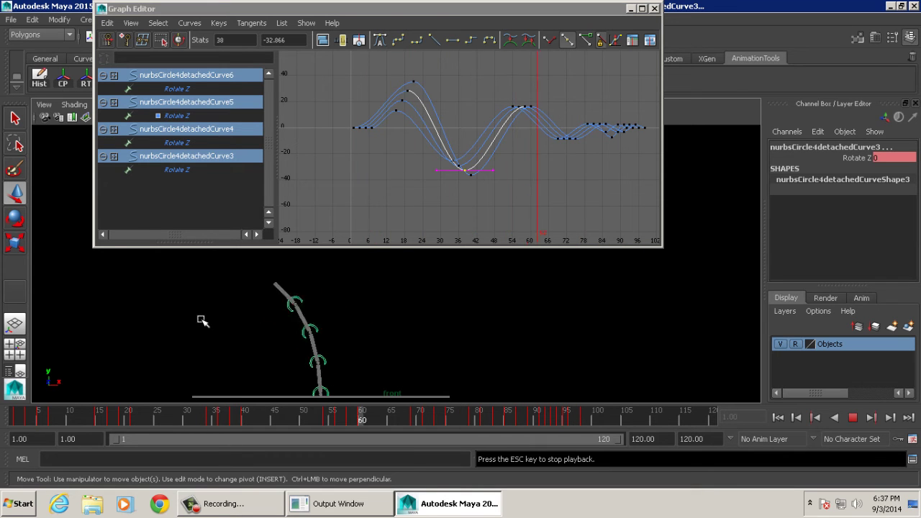
pyautogui.moveTo(41, 416)
pyautogui.mouseDown()
pyautogui.moveTo(21, 415)
pyautogui.moveTo(654, 417)
pyautogui.mouseUp()
pyautogui.hotkey('alt', 'v')
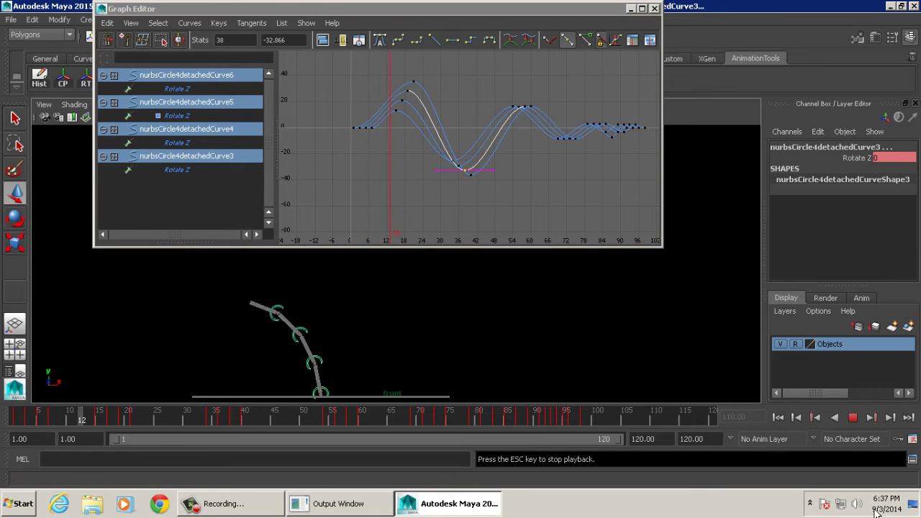
pyautogui.press('Escape')
# Step: Check the Rotate Z values of the final and starting keys of all four curves in the Graph Editor
pyautogui.moveTo(342, 111); pyautogui.dragTo(380, 143)
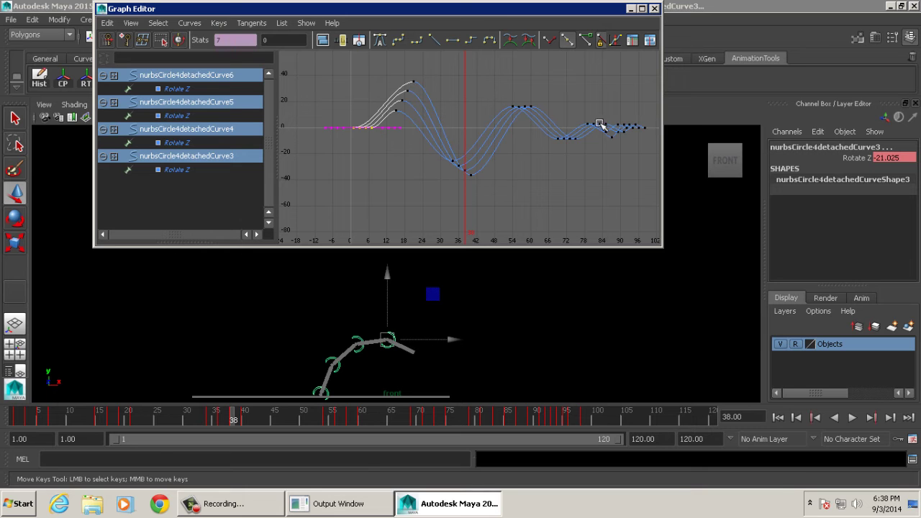
pyautogui.scroll(10, 612, 135)
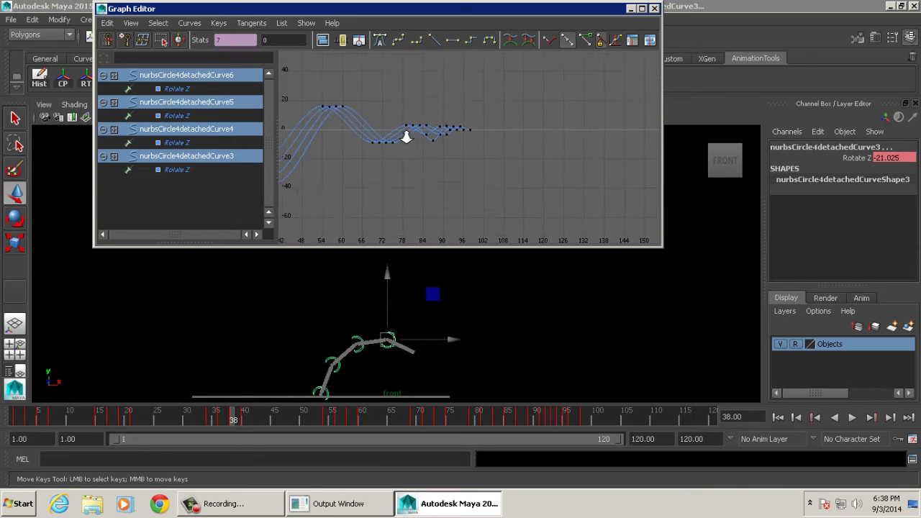
pyautogui.scroll(8, 438, 146)
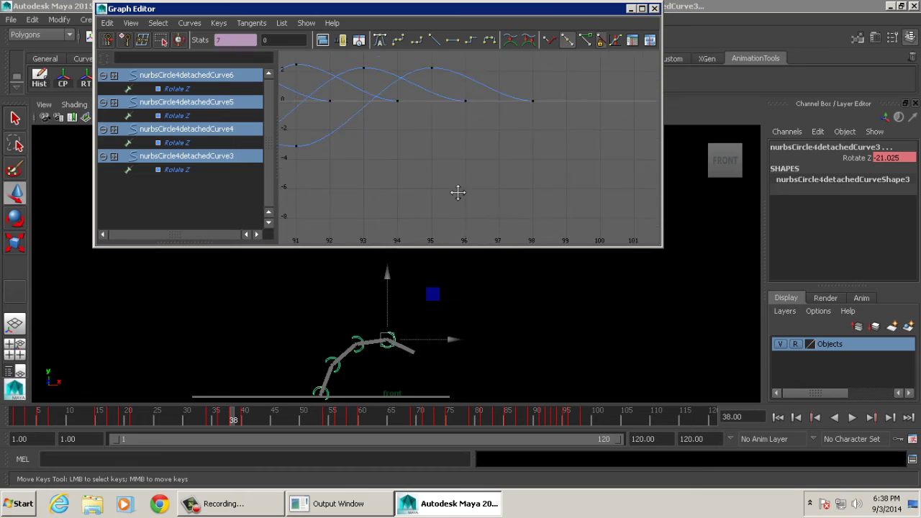
pyautogui.moveTo(360, 141); pyautogui.dragTo(655, 162)
pyautogui.click(262, 39)
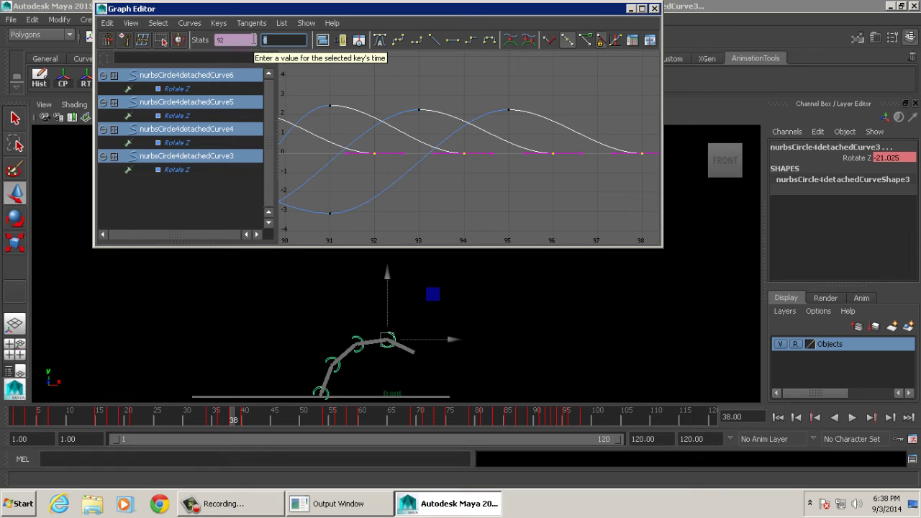
pyautogui.keyDown('alt'); pyautogui.moveTo(513, 168); pyautogui.dragTo(433, 175, button='right'); pyautogui.keyUp('alt')
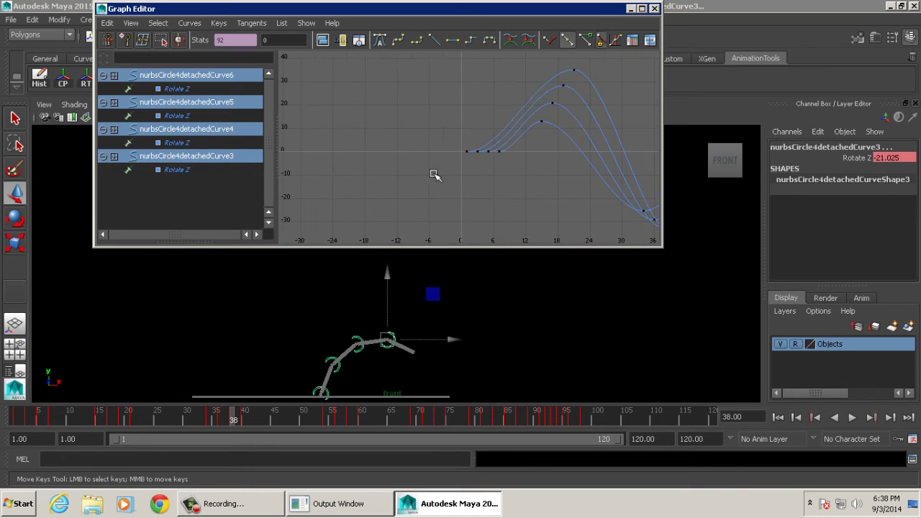
pyautogui.moveTo(433, 175); pyautogui.dragTo(533, 137)
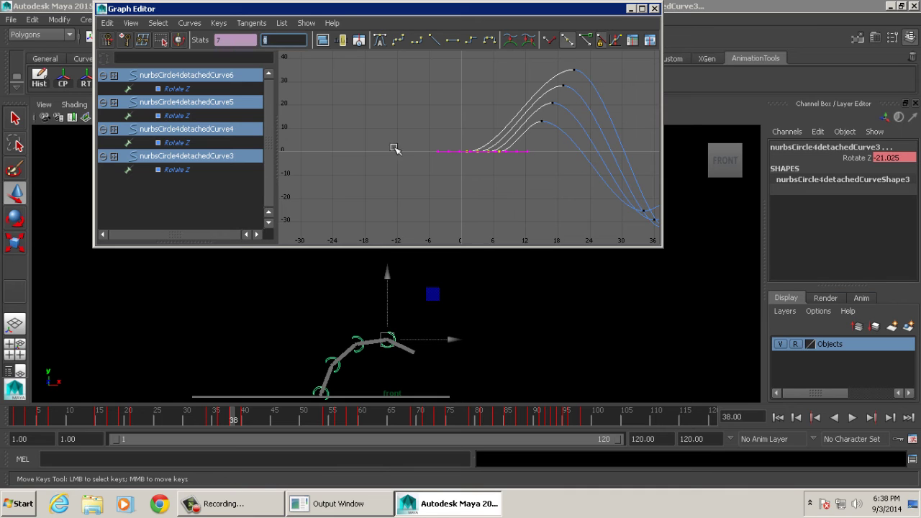
pyautogui.keyDown('alt'); pyautogui.moveTo(395, 149); pyautogui.dragTo(298, 147, button='middle'); pyautogui.keyUp('alt')
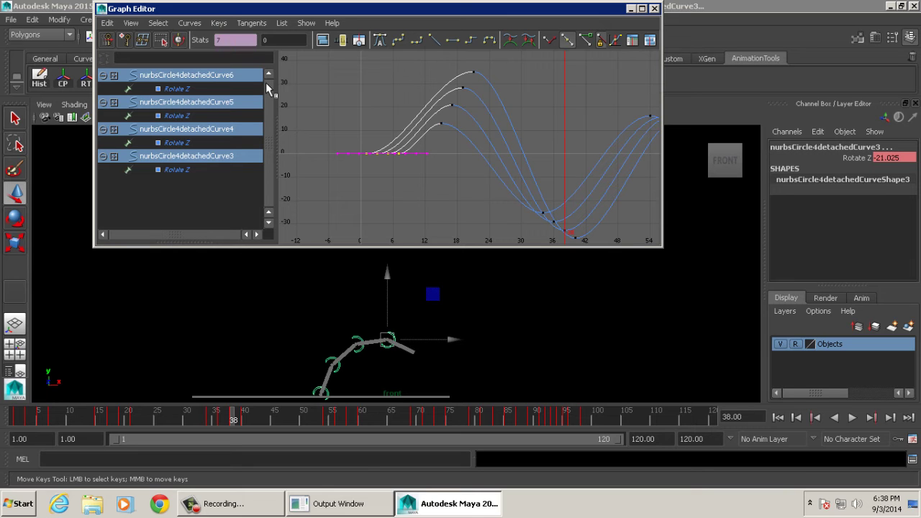
pyautogui.click(262, 40)
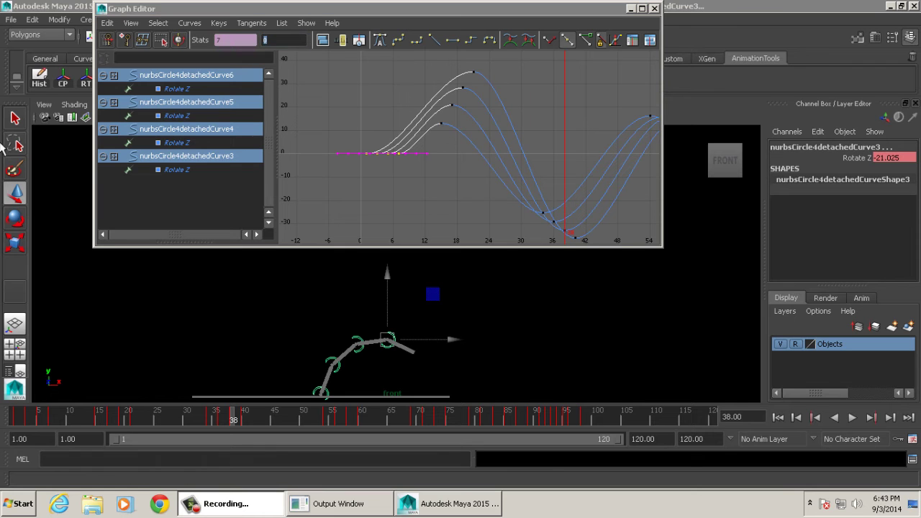
# Step: Save the scene as a new version, changing the end of the file name to PlayingAround_02
pyautogui.click(12, 20)
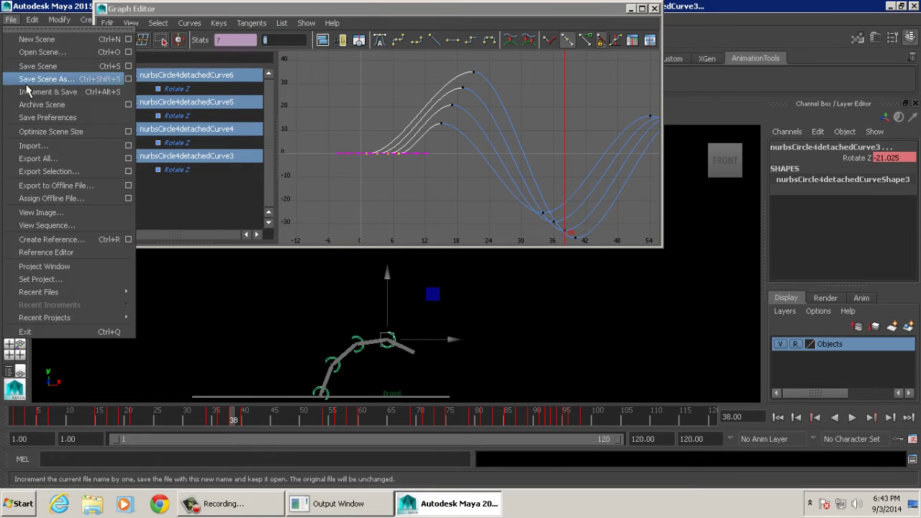
pyautogui.click(43, 82)
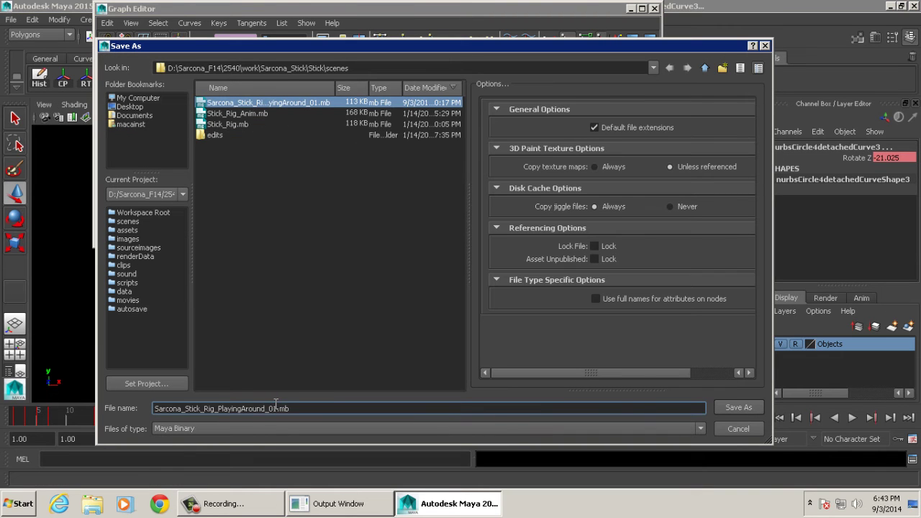
pyautogui.moveTo(273, 407); pyautogui.dragTo(278, 407)
pyautogui.write('2')
pyautogui.press('Return')
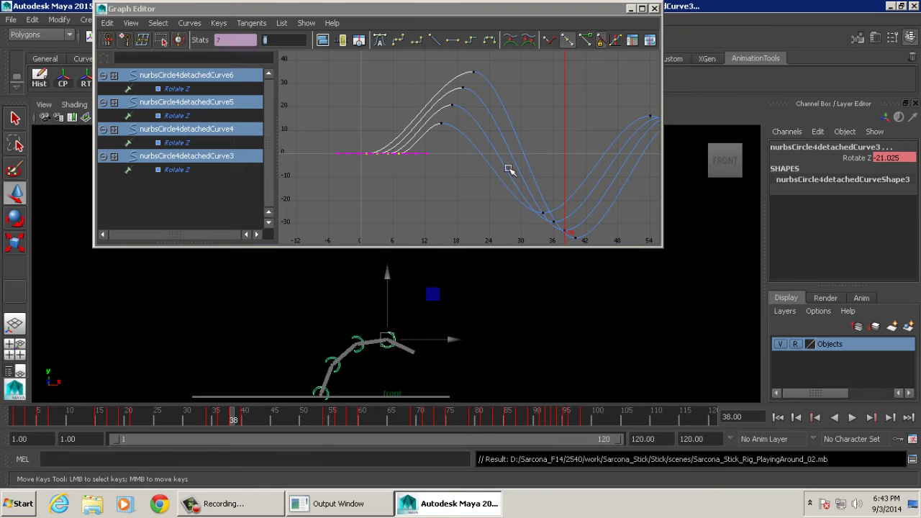
# Step: Close the Graph Editor and frame the whole stick rig and its ground line in the front view
pyautogui.keyDown('alt'); pyautogui.moveTo(555, 335); pyautogui.dragTo(528, 309, button='middle'); pyautogui.keyUp('alt')
pyautogui.keyDown('alt'); pyautogui.moveTo(528, 308); pyautogui.dragTo(501, 316, button='right'); pyautogui.keyUp('alt')
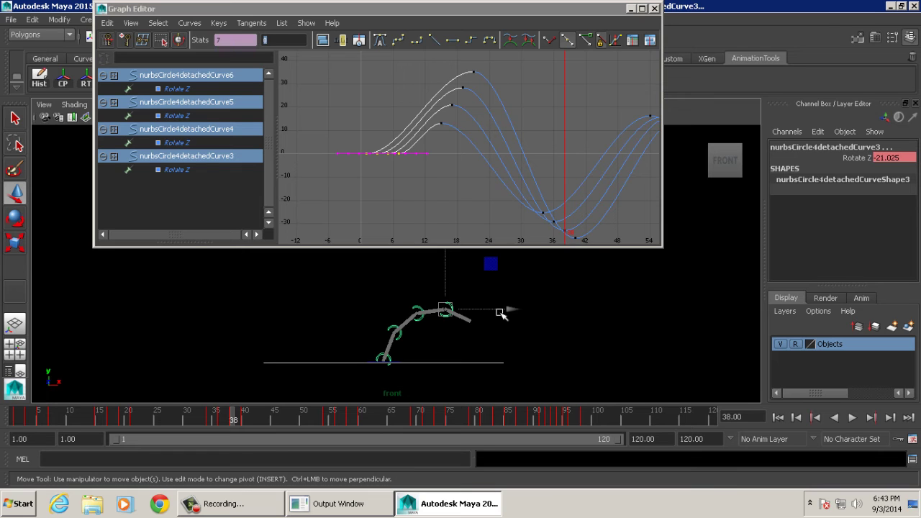
pyautogui.click(515, 9)
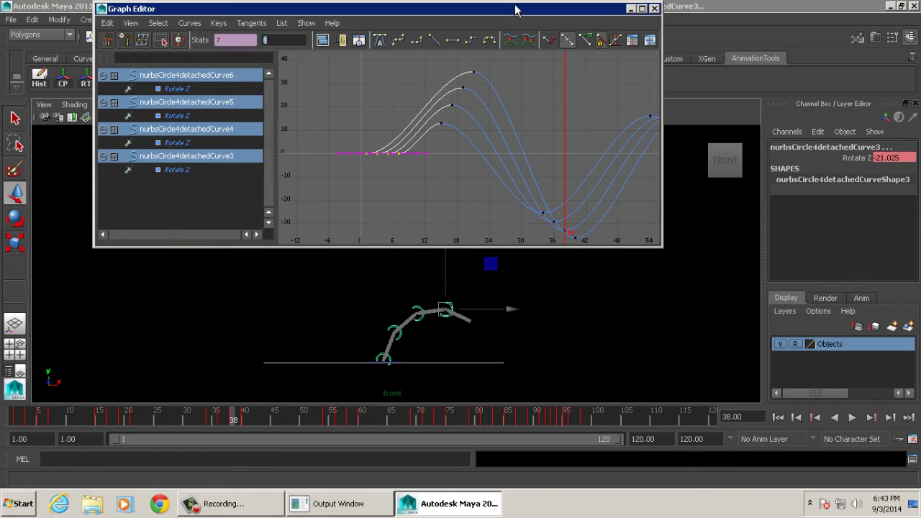
pyautogui.click(654, 9)
pyautogui.scroll(5, 588, 172)
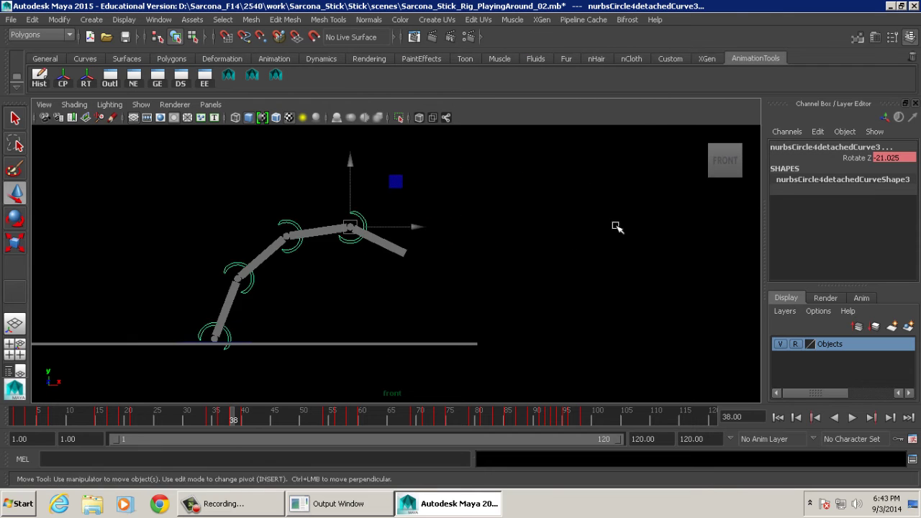
pyautogui.scroll(1, 617, 227)
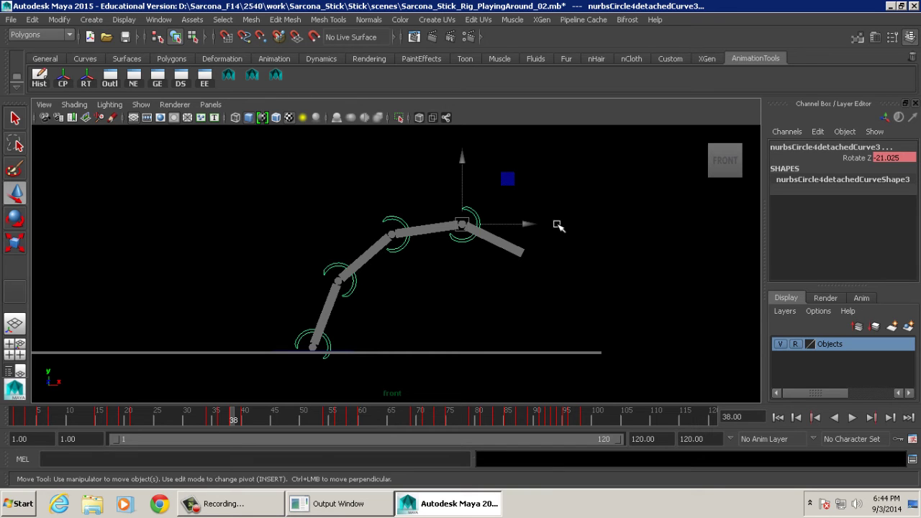
pyautogui.keyDown('alt'); pyautogui.moveTo(536, 226); pyautogui.dragTo(576, 242, button='middle'); pyautogui.keyUp('alt')
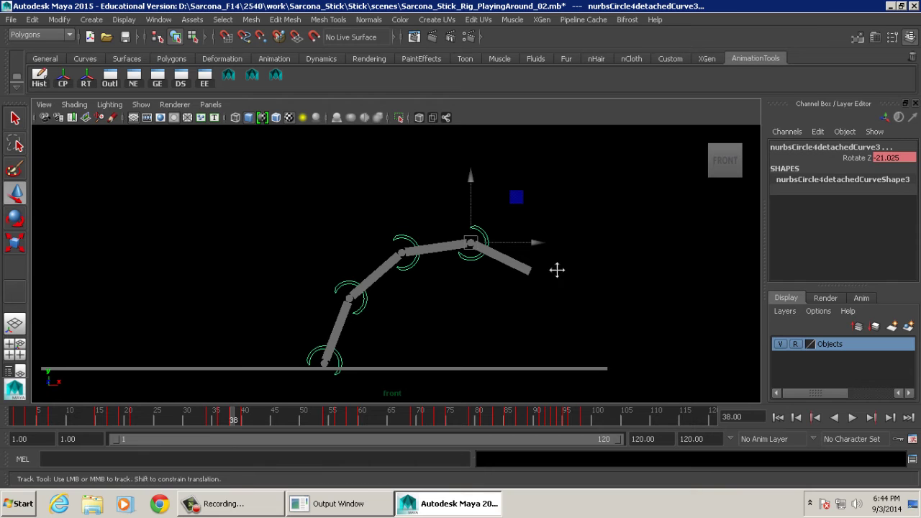
pyautogui.keyDown('alt'); pyautogui.moveTo(557, 269); pyautogui.dragTo(544, 248, button='middle'); pyautogui.keyUp('alt')
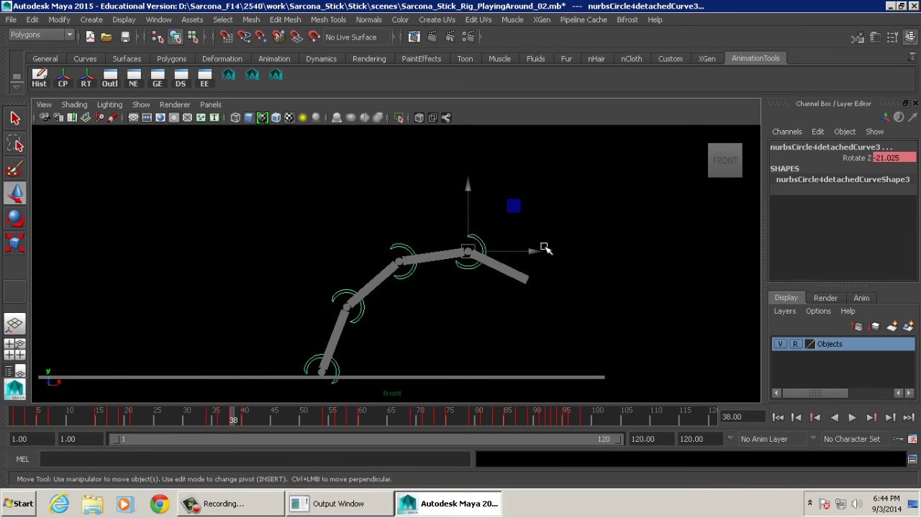
# Step: Open the Render Settings beside the rig and set the renderer to mental ray
pyautogui.click(467, 38)
pyautogui.moveTo(343, 146); pyautogui.dragTo(259, 13)
pyautogui.keyDown('alt'); pyautogui.moveTo(460, 255); pyautogui.dragTo(579, 255, button='middle'); pyautogui.keyUp('alt')
pyautogui.click(152, 61)
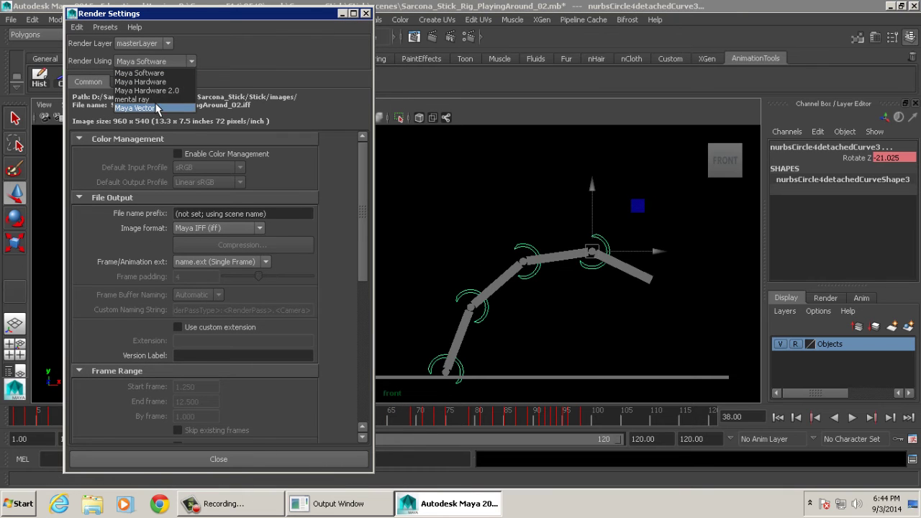
pyautogui.click(154, 99)
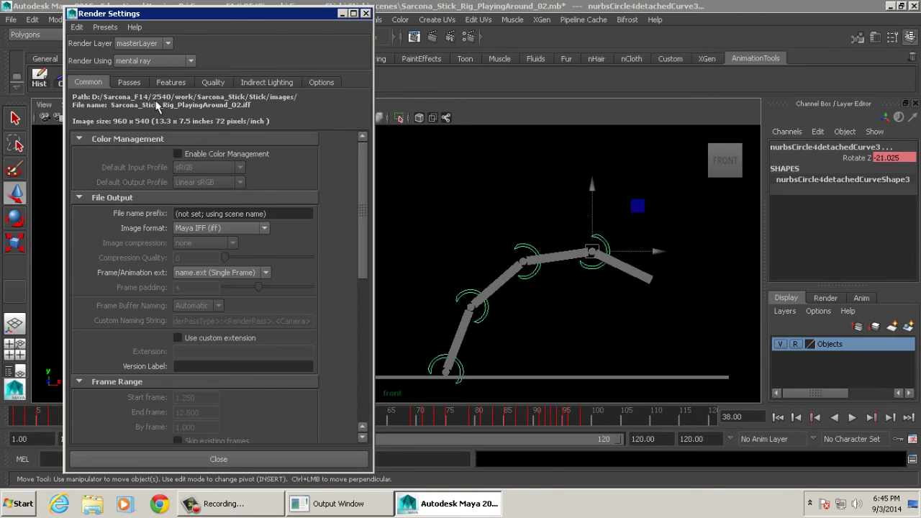
# Step: Set the render's motion blur to No Deformation with 15 motion steps
pyautogui.click(216, 84)
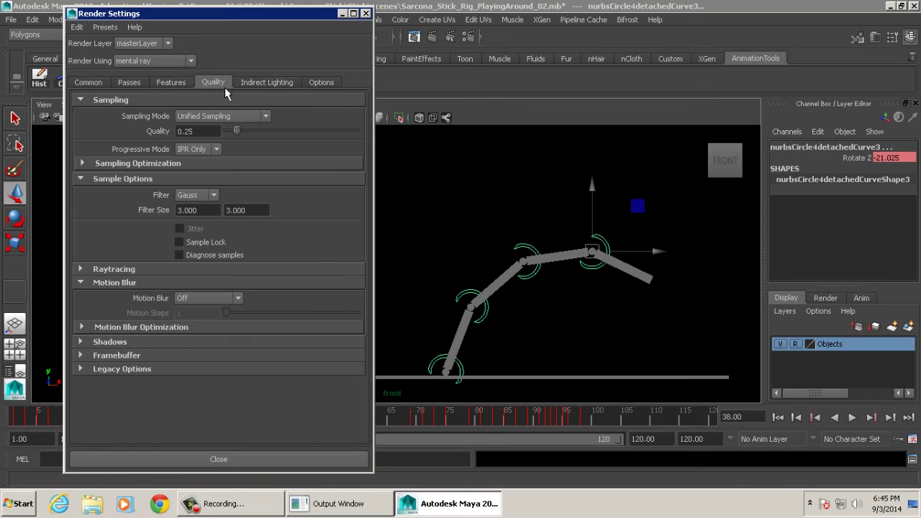
pyautogui.click(208, 305)
pyautogui.click(205, 325)
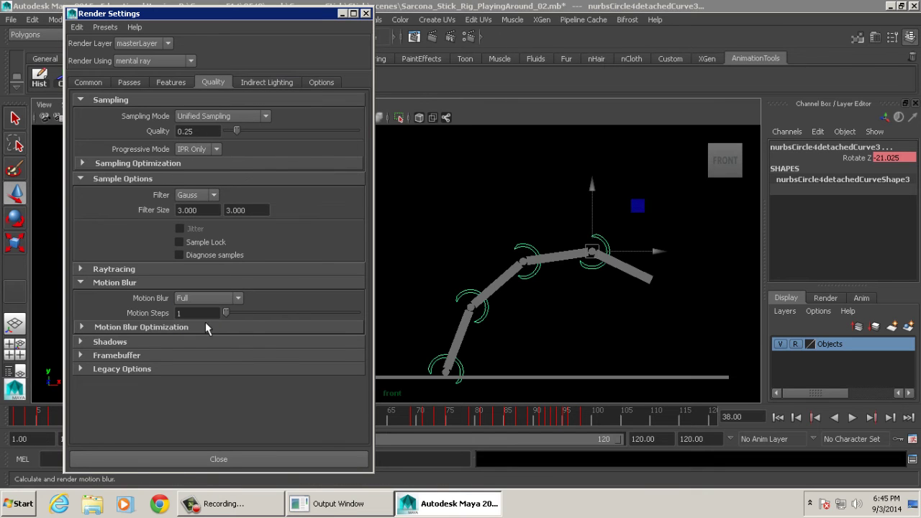
pyautogui.click(212, 299)
pyautogui.click(211, 314)
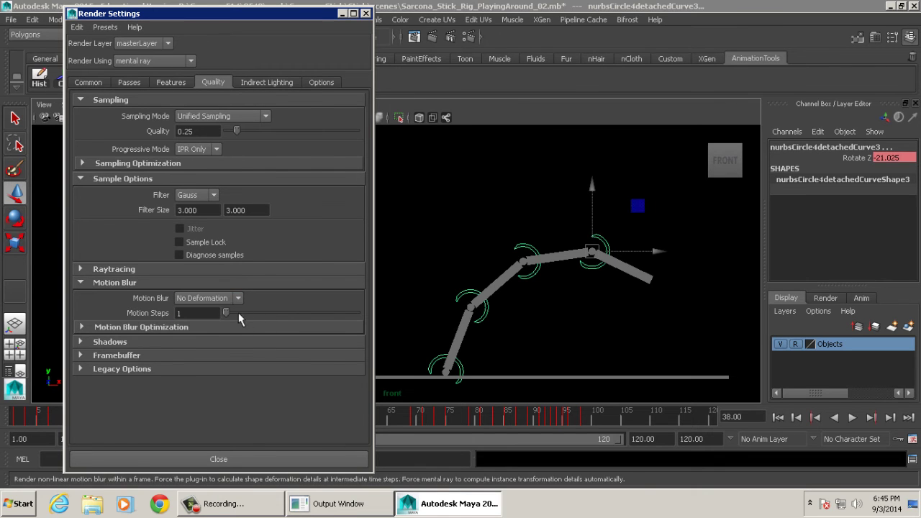
# Step: Test-render frame 38 from the front view to inspect the motion blur, and close the render and settings windows
pyautogui.click(434, 37)
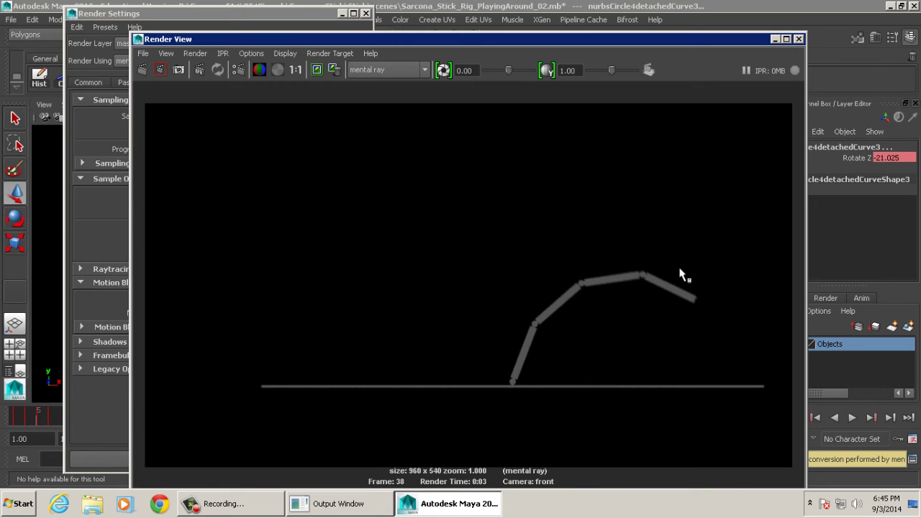
pyautogui.click(798, 39)
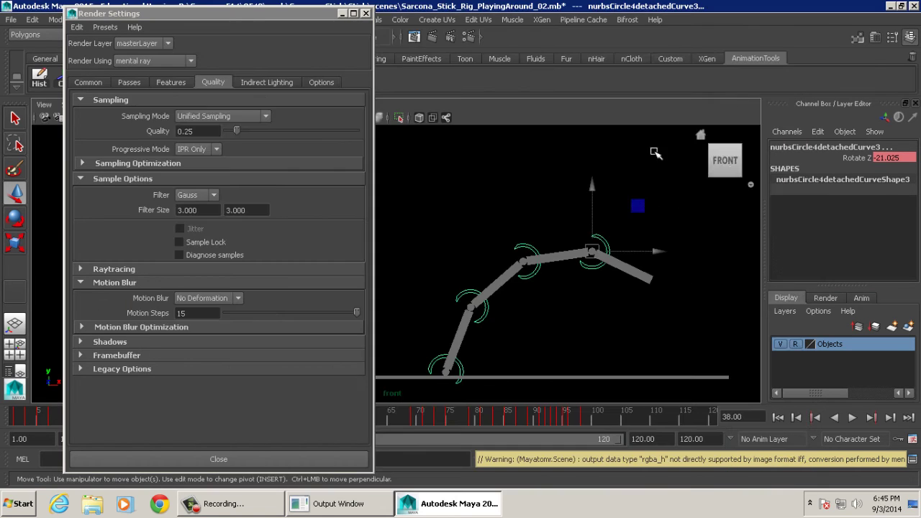
pyautogui.click(365, 14)
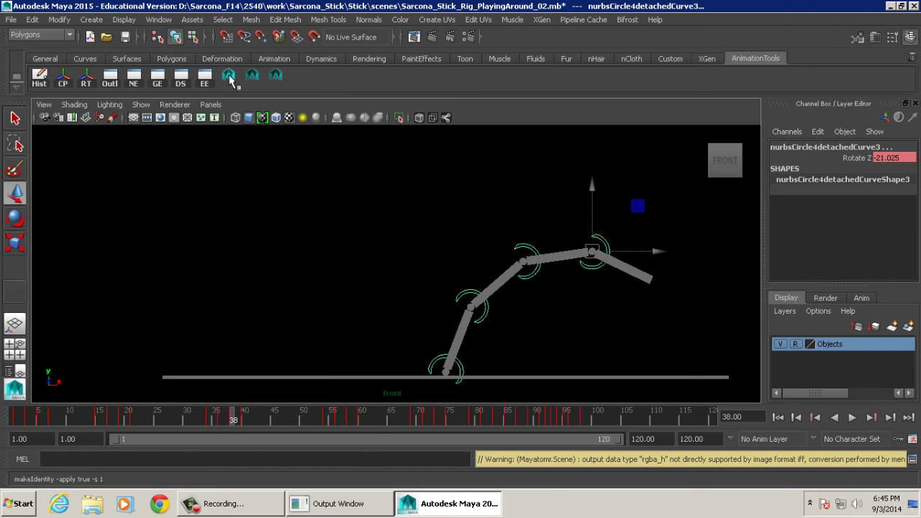
# Step: Create a directional light and rotate it to shine diagonally down onto the stick rig
pyautogui.click(84, 22)
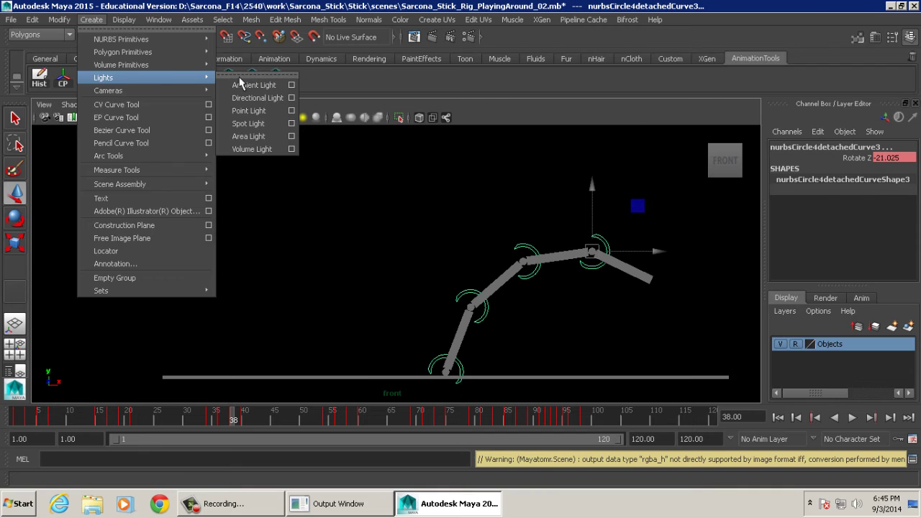
pyautogui.click(252, 97)
pyautogui.press('e')
pyautogui.moveTo(468, 352); pyautogui.dragTo(458, 353)
# Step: Set the directional light's intensity to 2 and render frame 38 again
pyautogui.scroll(-5, 832, 245)
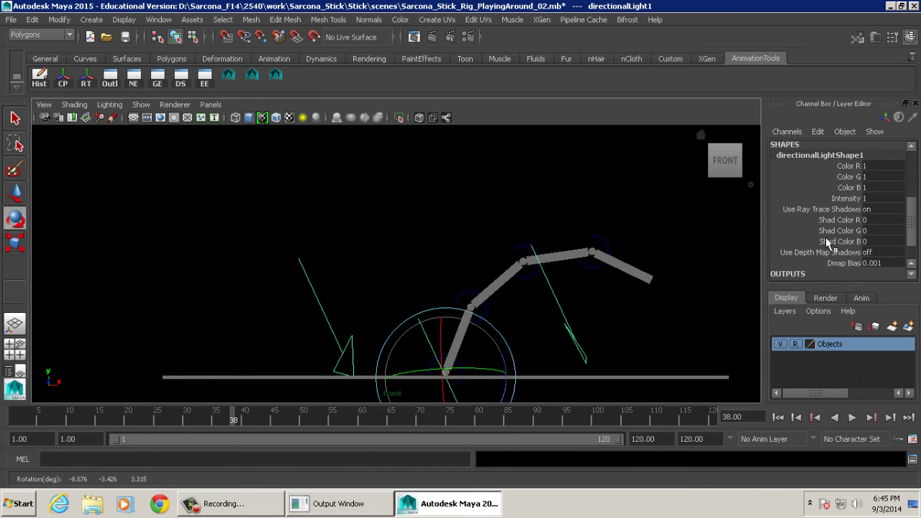
pyautogui.doubleClick(876, 198)
pyautogui.press('Return')
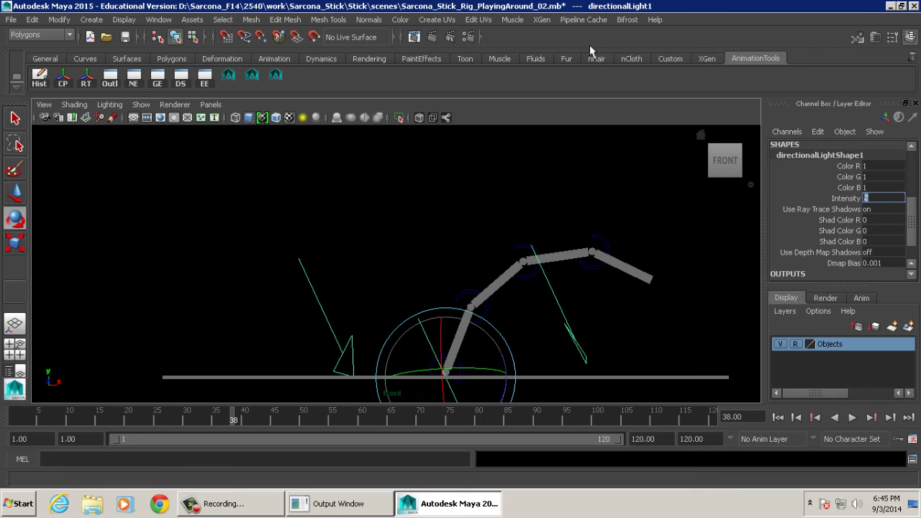
pyautogui.click(432, 37)
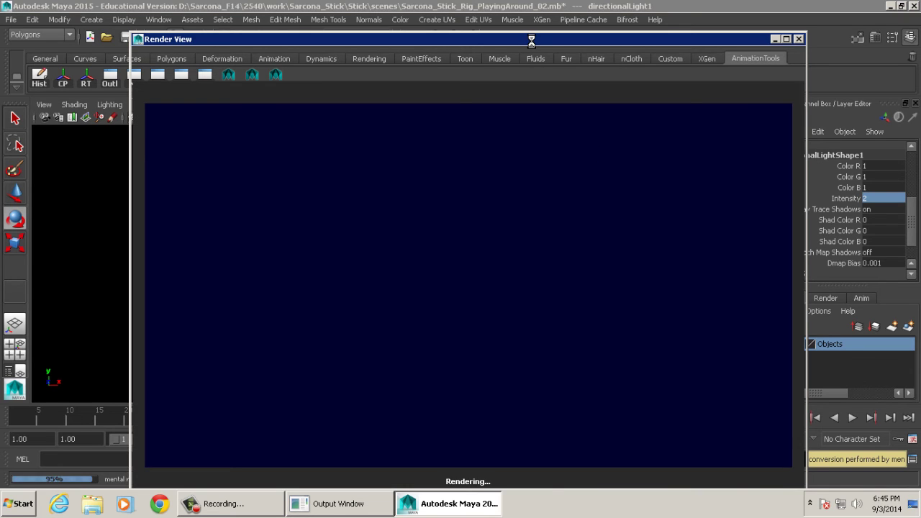
pyautogui.moveTo(531, 40); pyautogui.dragTo(489, 22)
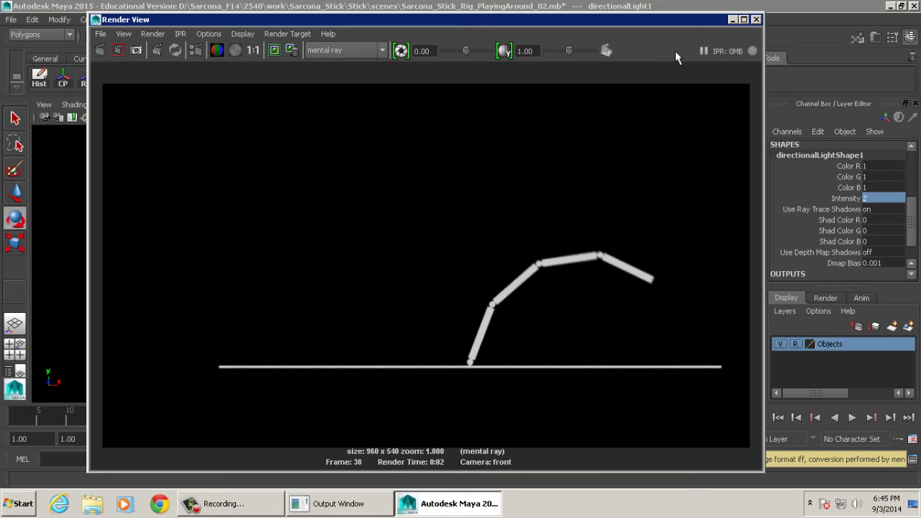
# Step: Lower the render's motion steps to 1, test-render frame 38 again to compare the blur, and close the render
pyautogui.scroll(3, 522, 319)
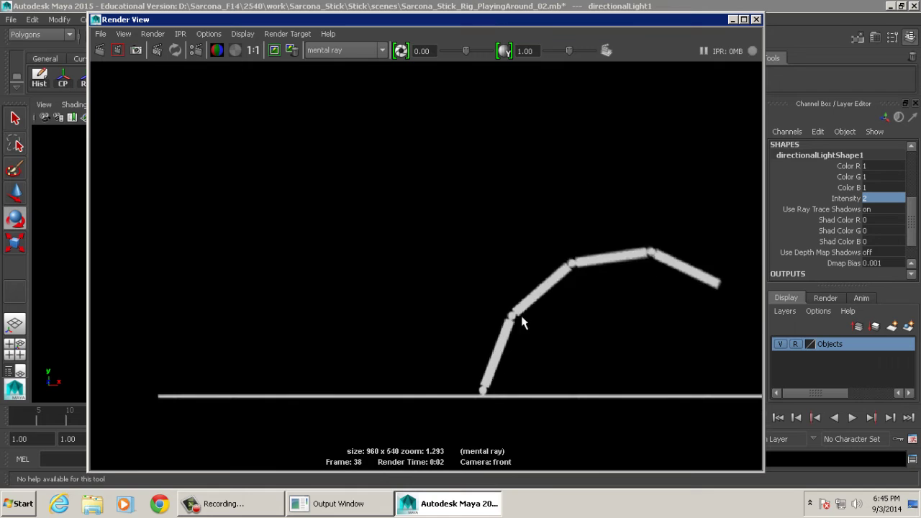
pyautogui.click(755, 20)
pyautogui.click(469, 36)
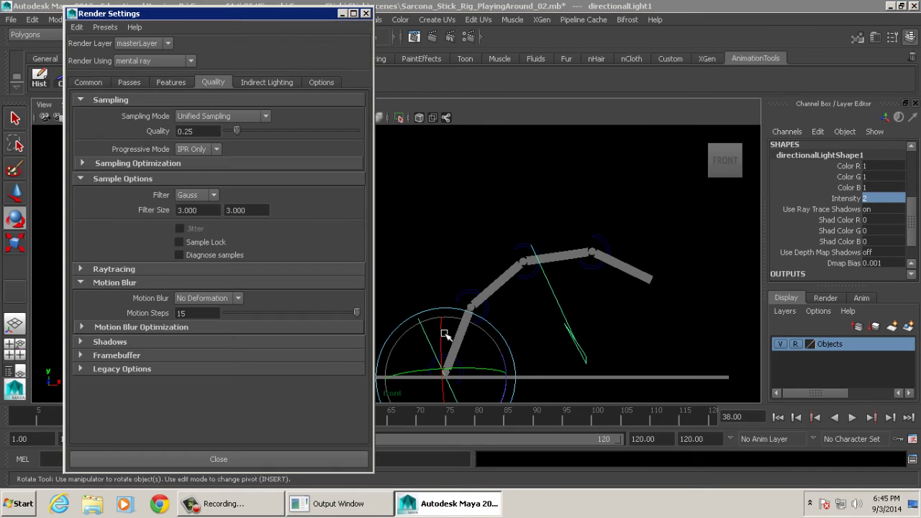
pyautogui.click(203, 298)
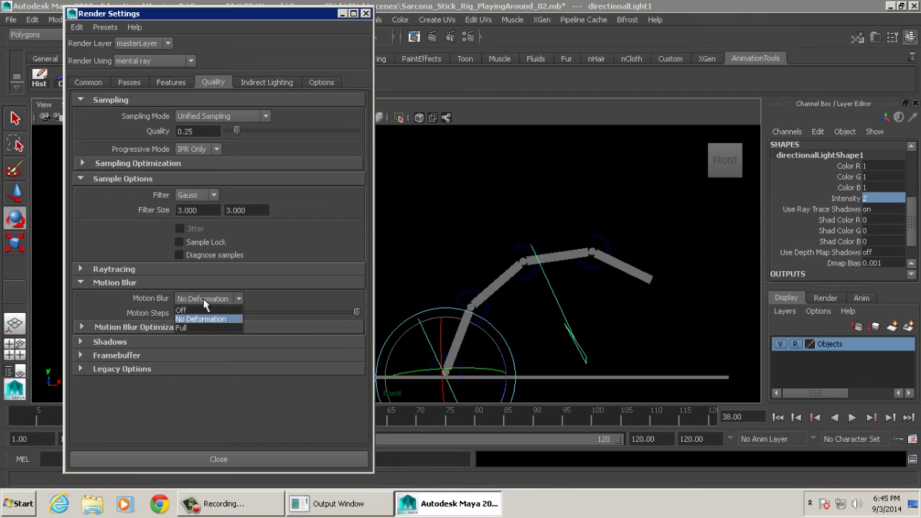
pyautogui.click(206, 311)
pyautogui.moveTo(311, 305); pyautogui.dragTo(243, 313)
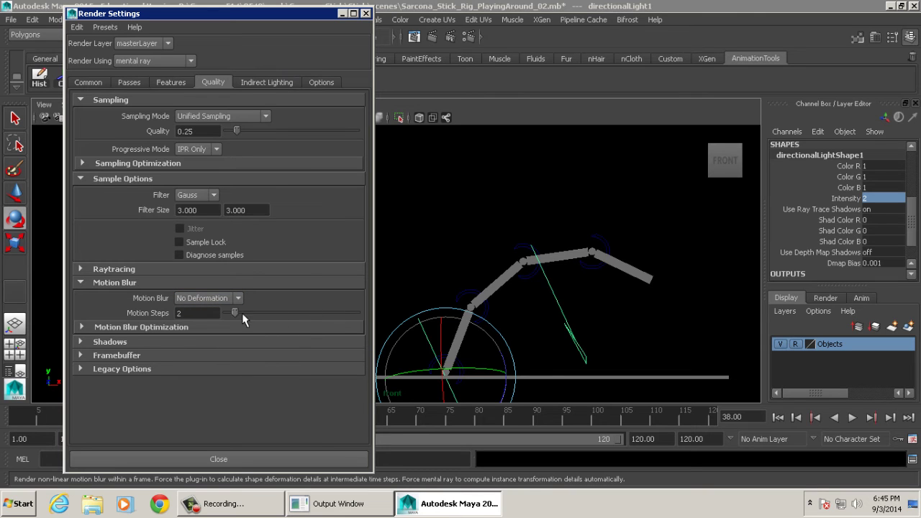
pyautogui.click(432, 36)
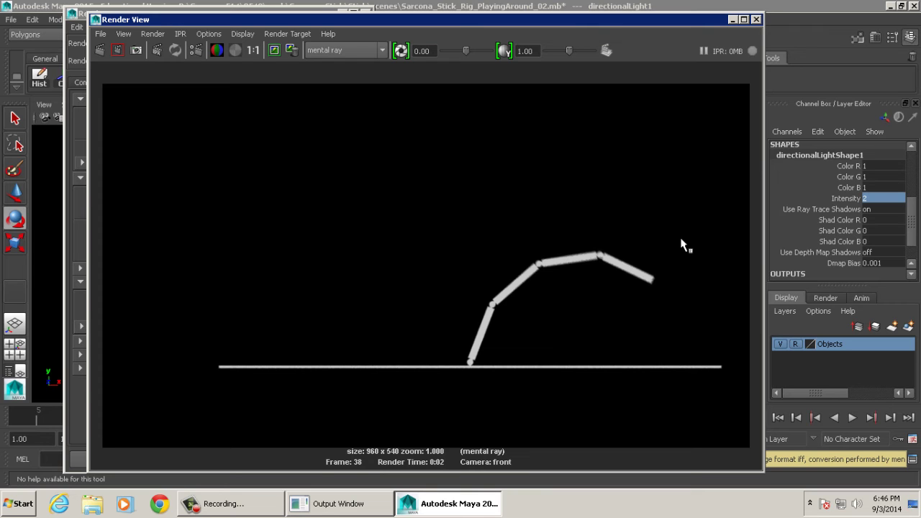
pyautogui.click(756, 20)
# Step: Move to frame 13, set the render's motion steps to 15, and close the render settings
pyautogui.moveTo(439, 412); pyautogui.dragTo(86, 404)
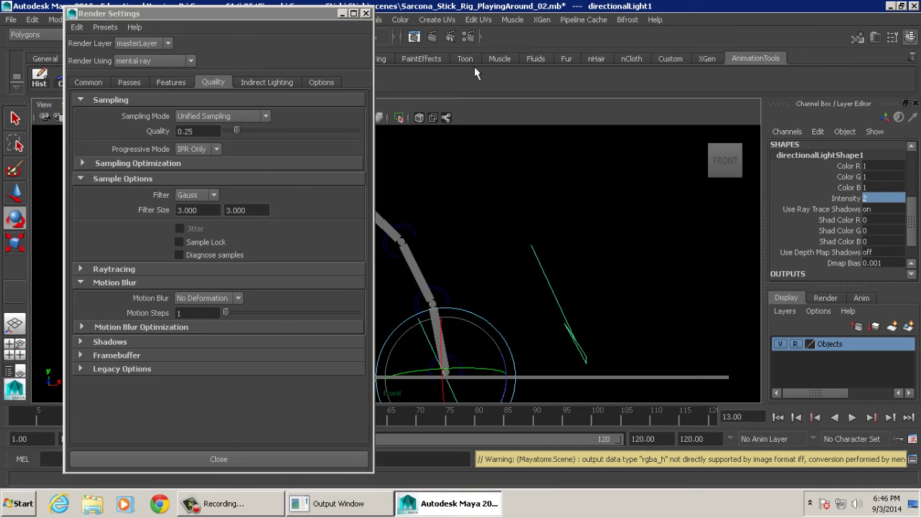
pyautogui.moveTo(225, 312); pyautogui.dragTo(357, 312)
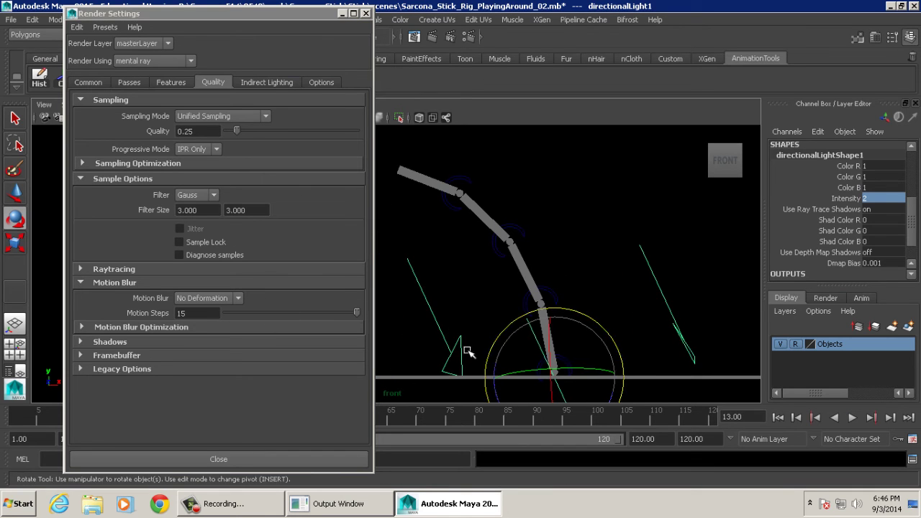
pyautogui.click(365, 13)
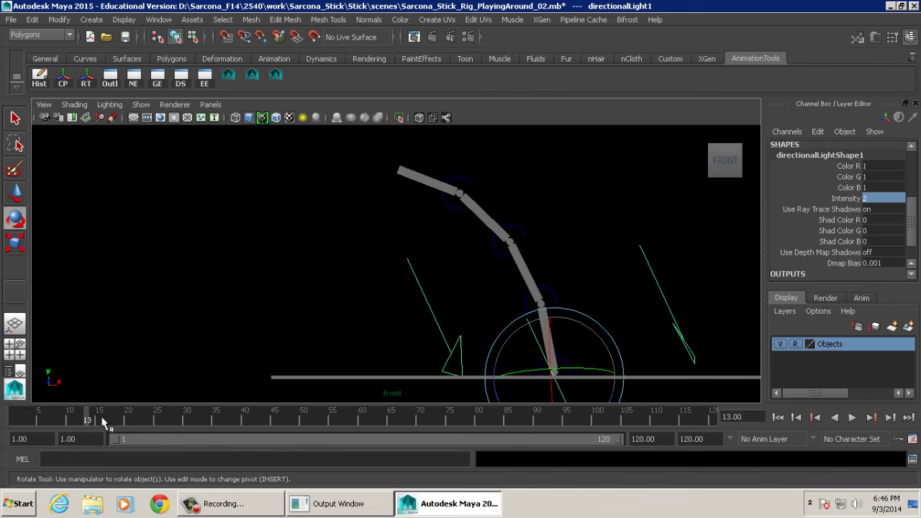
# Step: Test-render frame 23 from the front view to inspect the motion blur, and close the render
pyautogui.moveTo(103, 420); pyautogui.dragTo(145, 421)
pyautogui.keyDown('alt'); pyautogui.moveTo(395, 267); pyautogui.dragTo(332, 263, button='middle'); pyautogui.keyUp('alt')
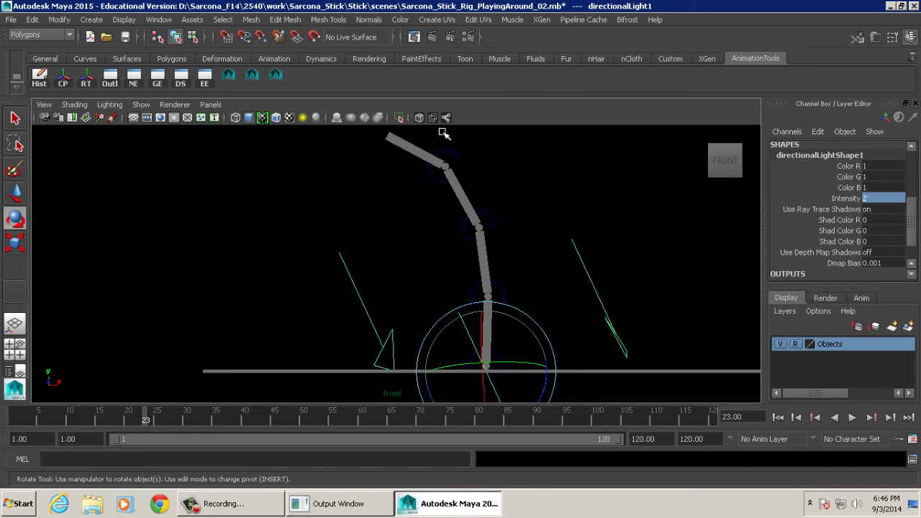
pyautogui.click(437, 33)
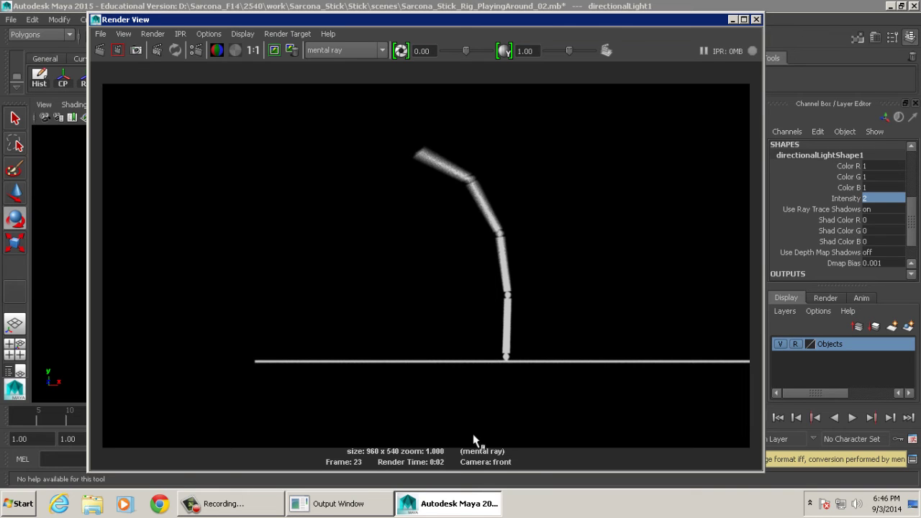
pyautogui.click(755, 21)
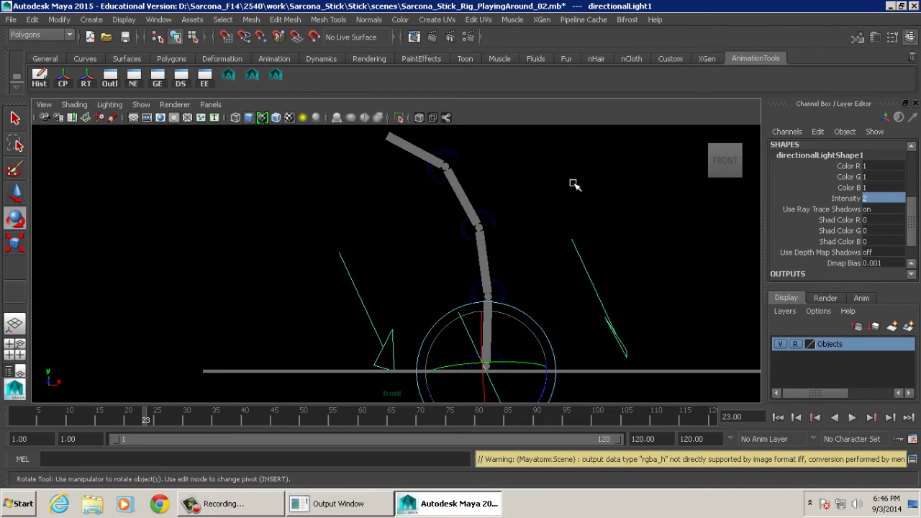
# Step: Deselect the directional light and switch from the front view to the perspective view
pyautogui.keyDown('alt'); pyautogui.moveTo(540, 205); pyautogui.dragTo(422, 230, button='middle'); pyautogui.keyUp('alt')
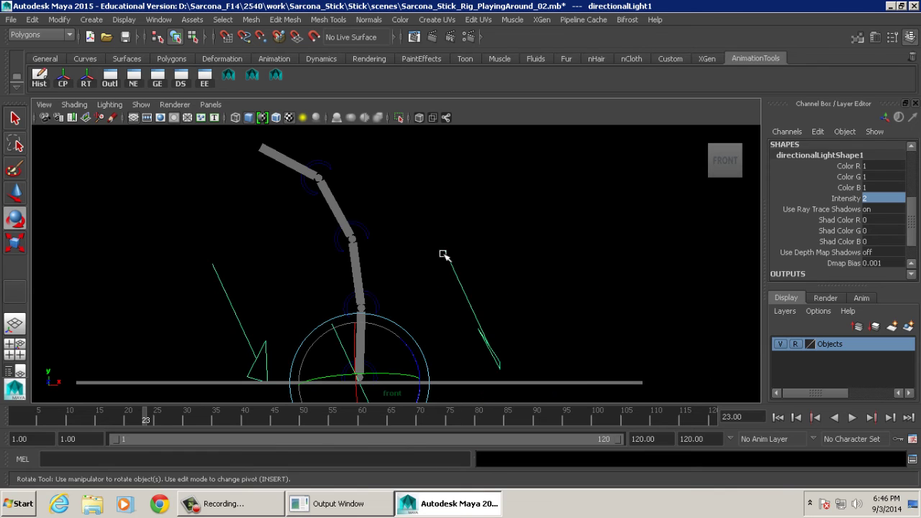
pyautogui.click(494, 248)
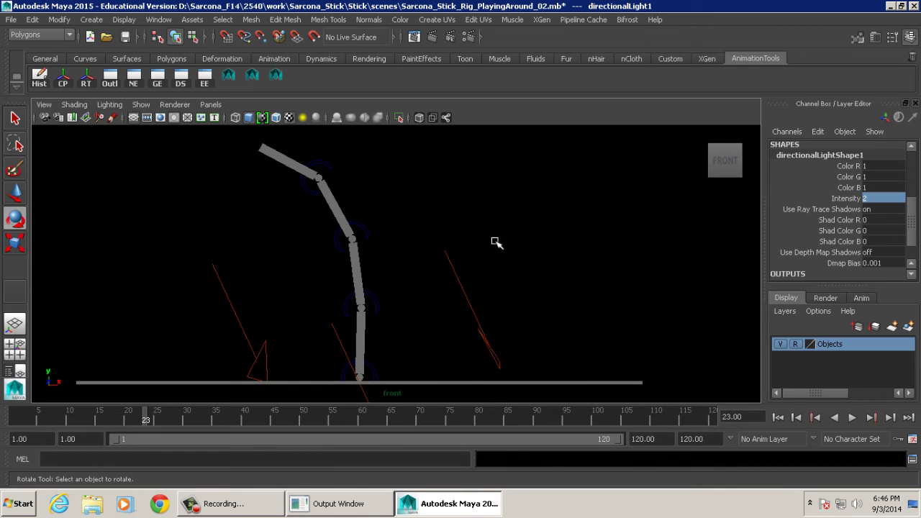
pyautogui.keyDown('alt'); pyautogui.moveTo(495, 243); pyautogui.dragTo(460, 244); pyautogui.keyUp('alt')
pyautogui.press('space')
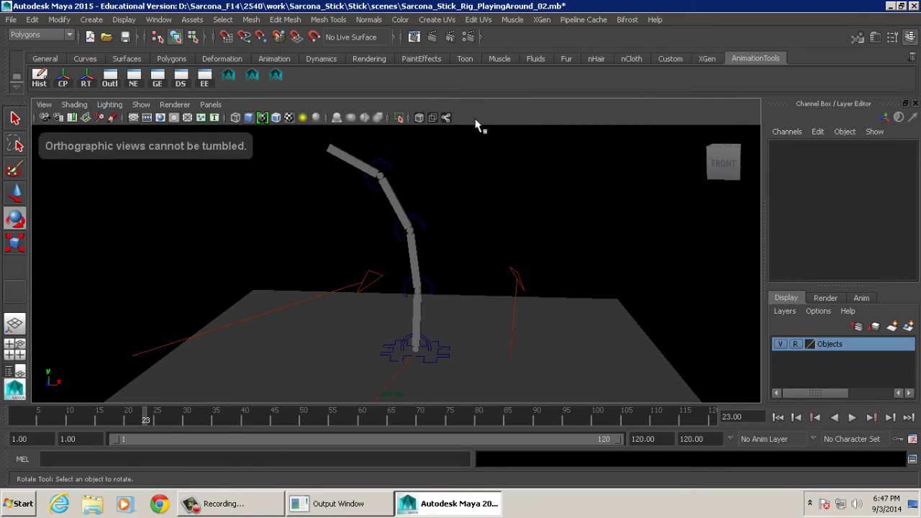
pyautogui.click(469, 37)
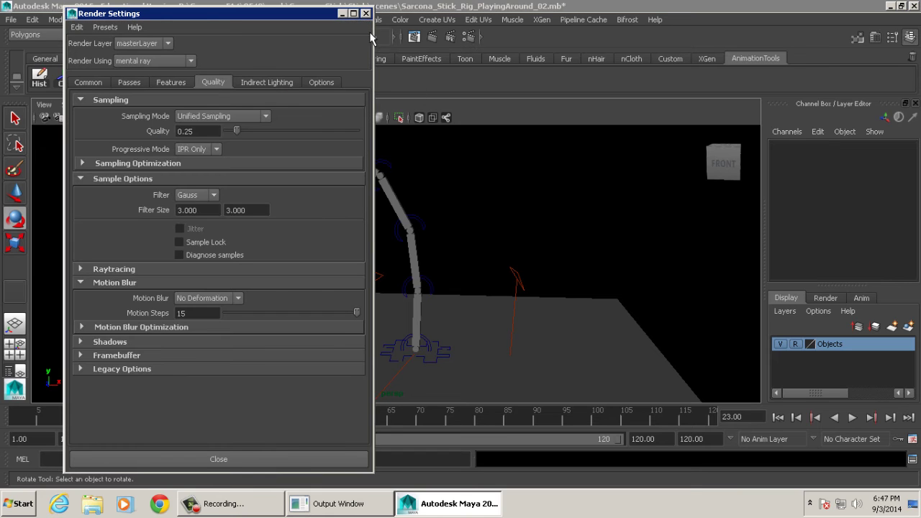
pyautogui.click(366, 13)
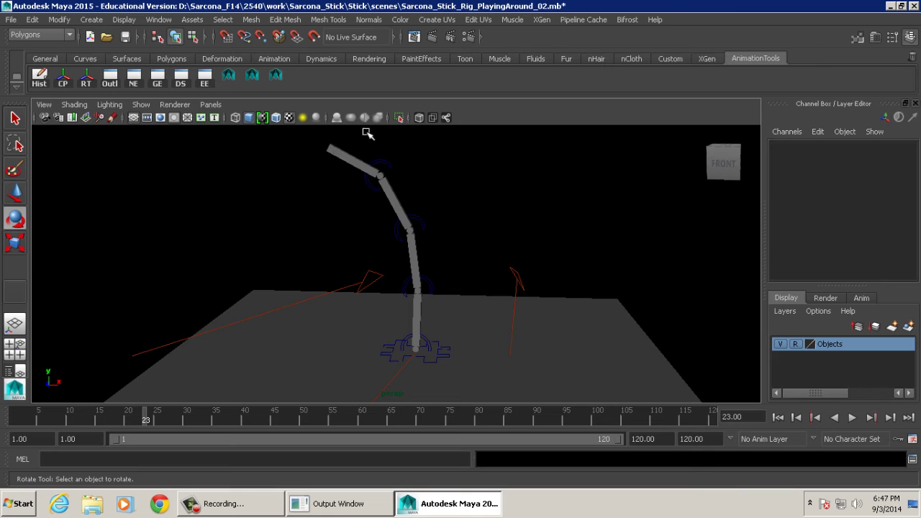
pyautogui.click(365, 183)
pyautogui.click(506, 199)
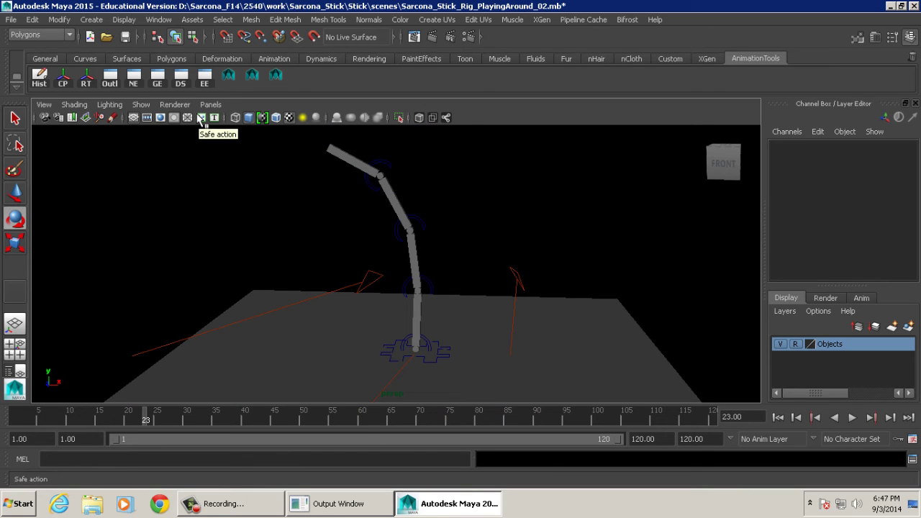
# Step: Open the Outliner, expand the full hinges hierarchy, and enlarge the window until every nested name is readable
pyautogui.click(109, 76)
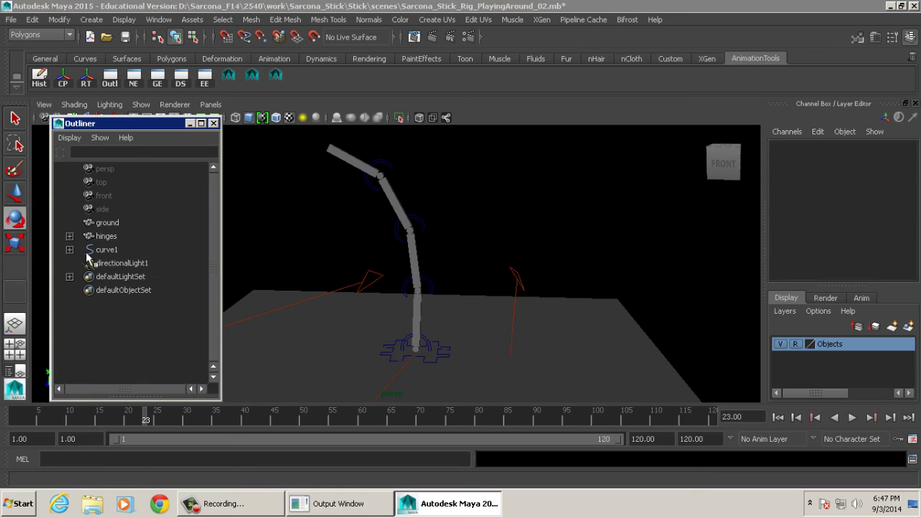
pyautogui.click(69, 236)
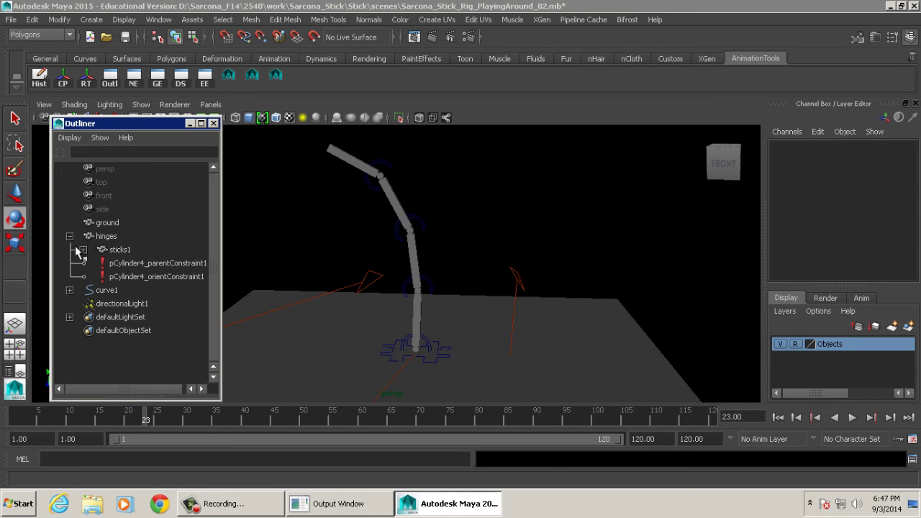
pyautogui.click(69, 236)
pyautogui.keyDown('shift'); pyautogui.click(69, 236); pyautogui.keyUp('shift')
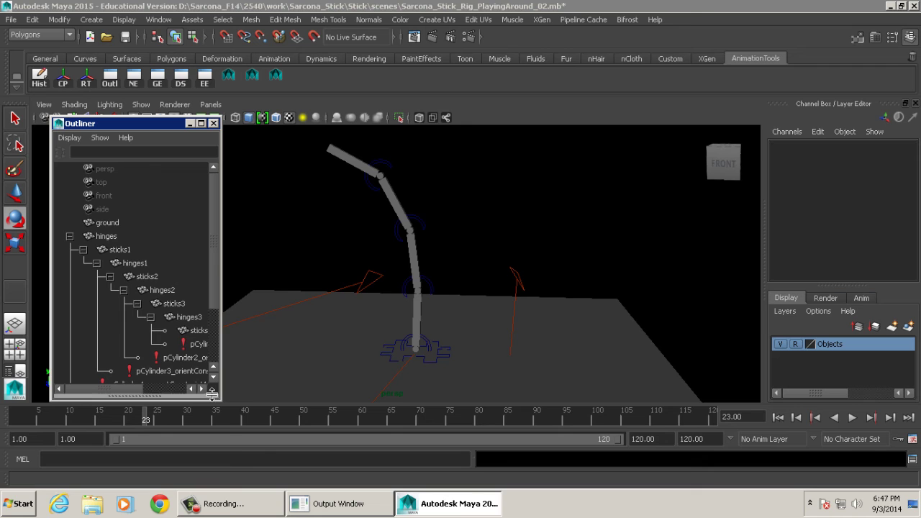
pyautogui.moveTo(211, 392); pyautogui.dragTo(338, 459)
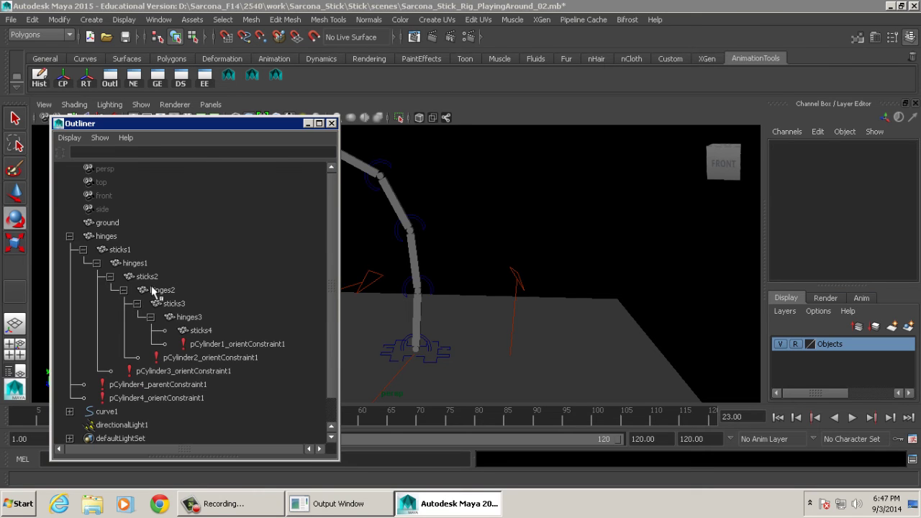
pyautogui.moveTo(197, 126); pyautogui.dragTo(169, 107)
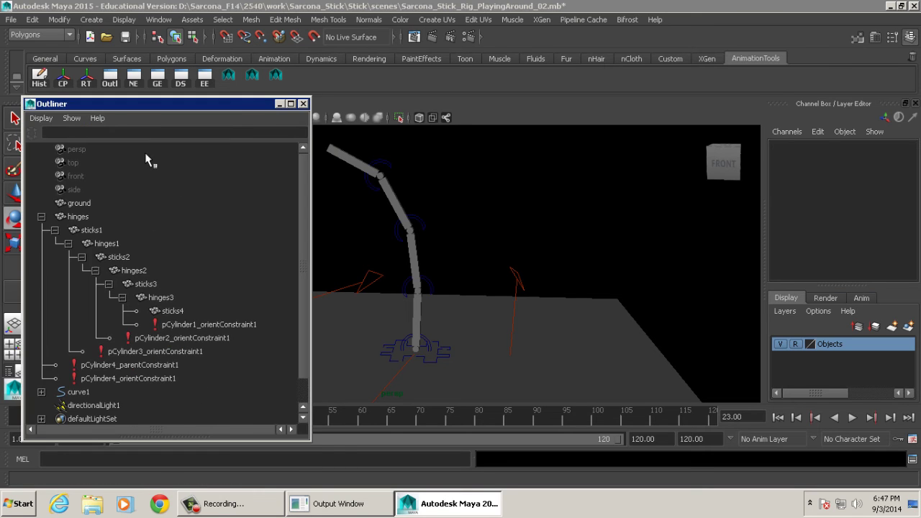
# Step: Assign a new Blinn material to the hinges hierarchy and set its color to red
pyautogui.click(97, 215)
pyautogui.keyDown('alt'); pyautogui.moveTo(467, 216); pyautogui.dragTo(547, 203, button='middle'); pyautogui.keyUp('alt')
pyautogui.press('space')
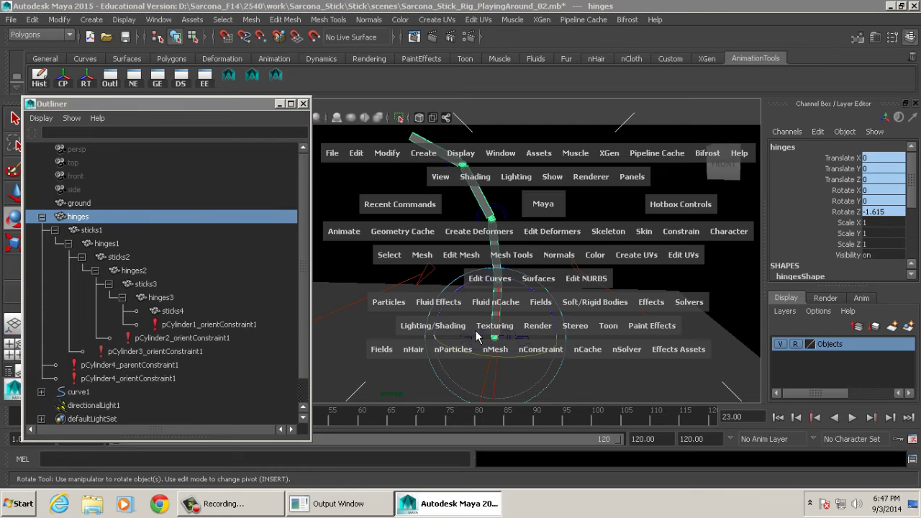
pyautogui.click(441, 331)
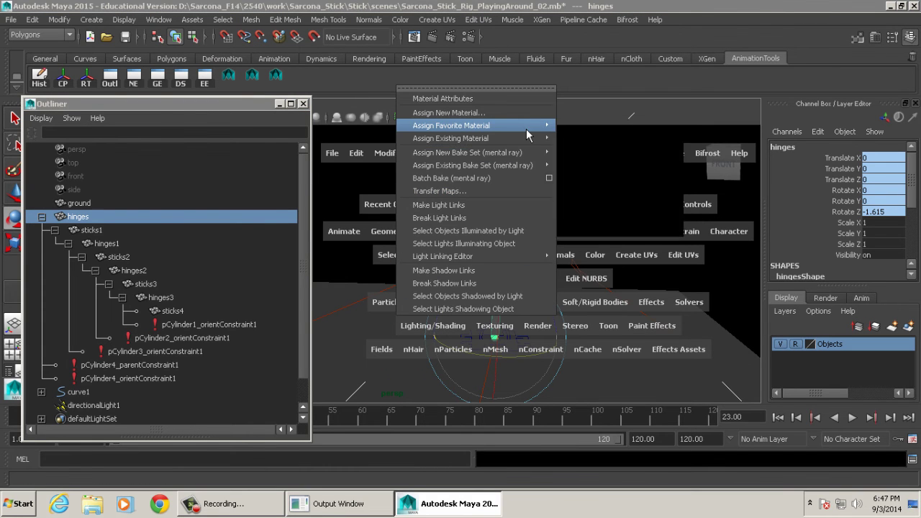
pyautogui.moveTo(533, 126)
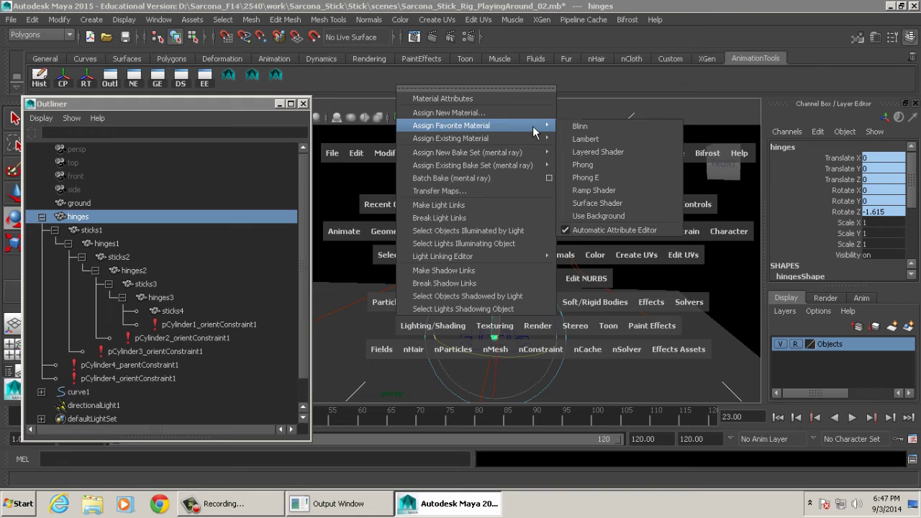
pyautogui.click(584, 128)
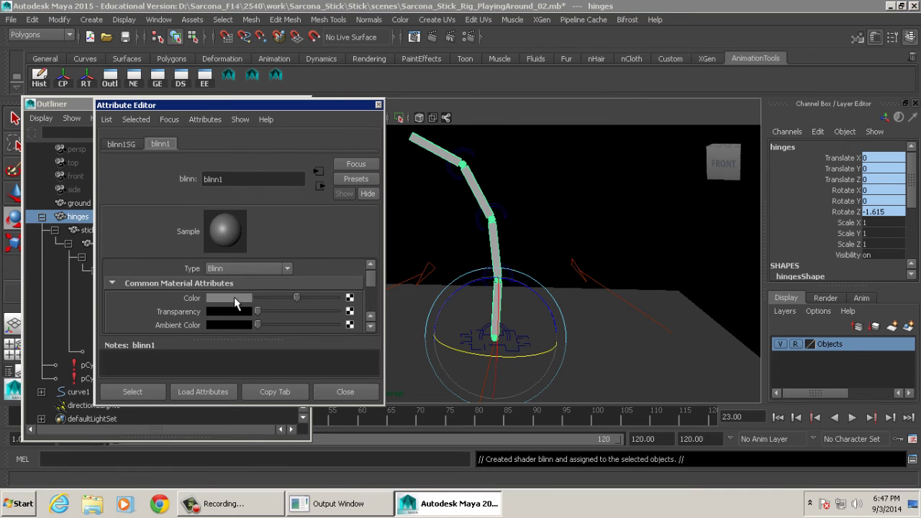
pyautogui.click(228, 301)
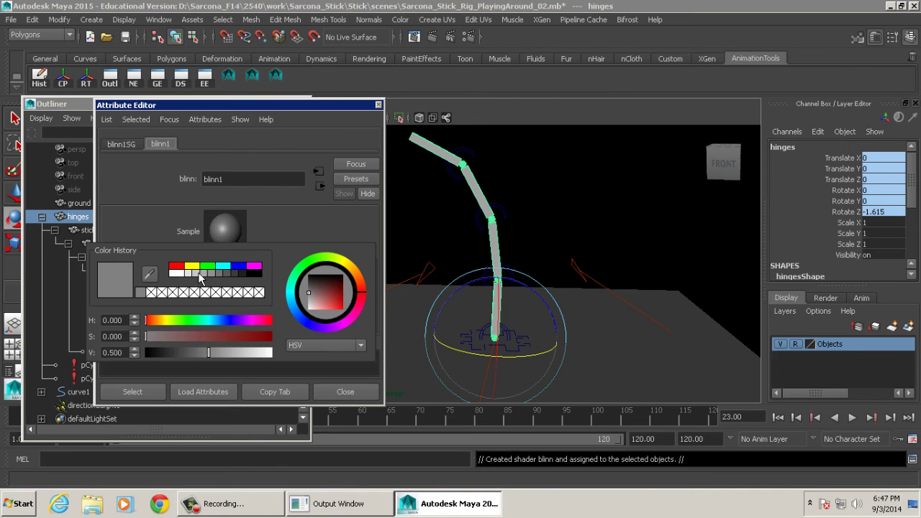
pyautogui.click(176, 267)
pyautogui.click(566, 249)
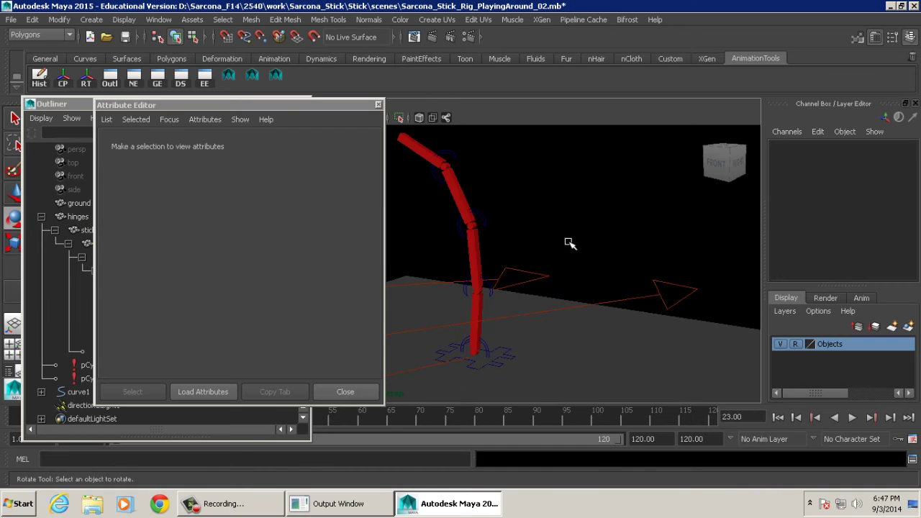
# Step: Select each hinge and stick from hinges down to sticks4 one by one to identify which rig part it controls
pyautogui.keyDown('alt'); pyautogui.moveTo(568, 243); pyautogui.dragTo(558, 271); pyautogui.keyUp('alt')
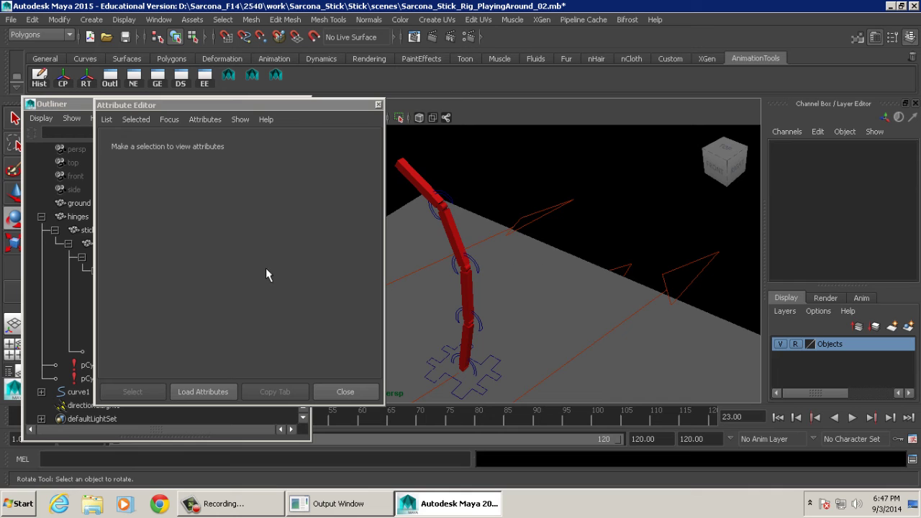
pyautogui.click(75, 217)
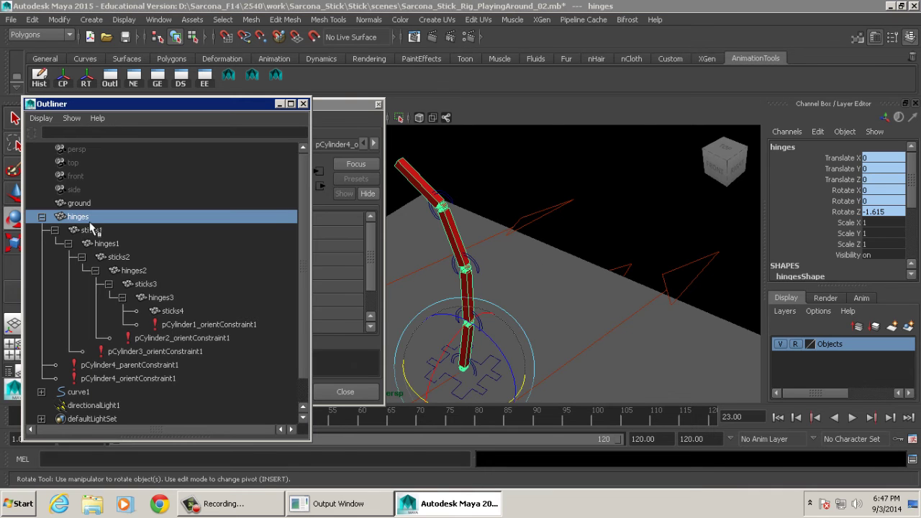
pyautogui.click(89, 230)
pyautogui.click(108, 243)
pyautogui.click(122, 257)
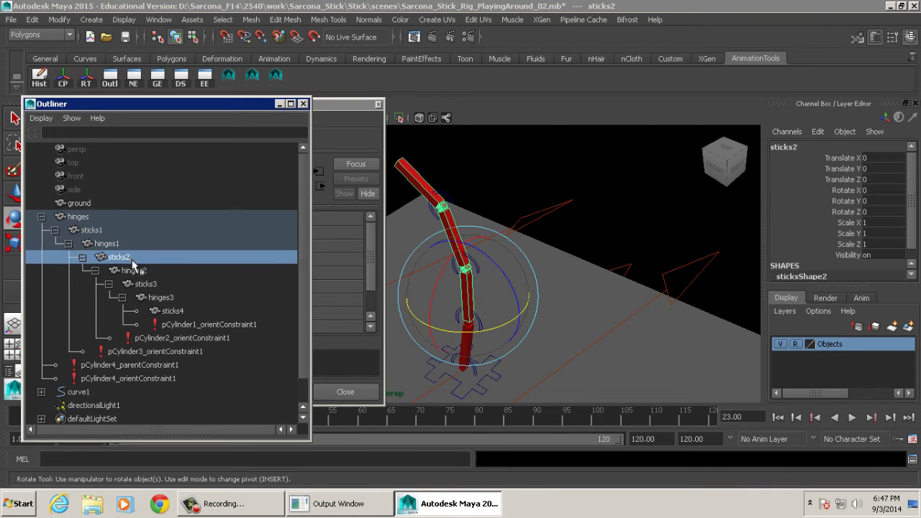
pyautogui.click(139, 271)
pyautogui.click(146, 285)
pyautogui.click(160, 297)
pyautogui.click(173, 311)
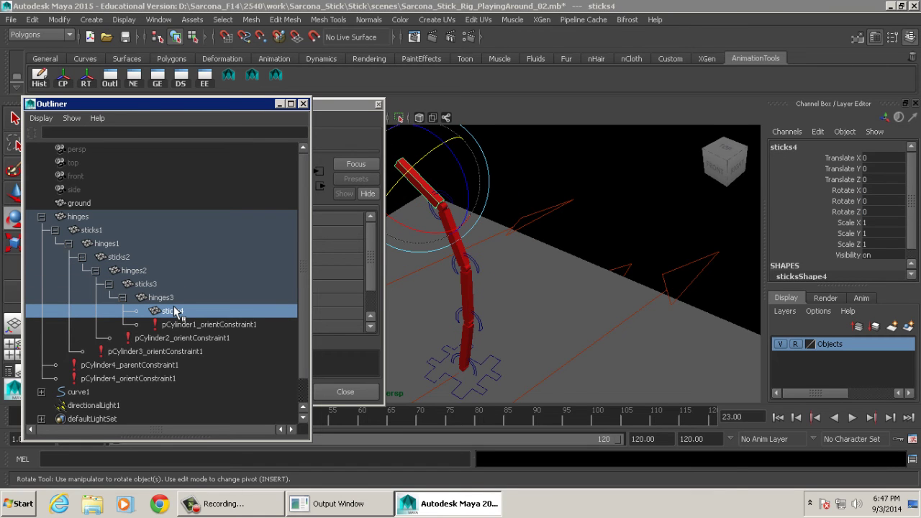
# Step: Select hinges1, hinges2 and hinges3 together and assign a new Blinn material to them
pyautogui.click(107, 243)
pyautogui.keyDown('ctrl'); pyautogui.click(130, 270); pyautogui.keyUp('ctrl')
pyautogui.keyDown('ctrl'); pyautogui.click(157, 296); pyautogui.keyUp('ctrl')
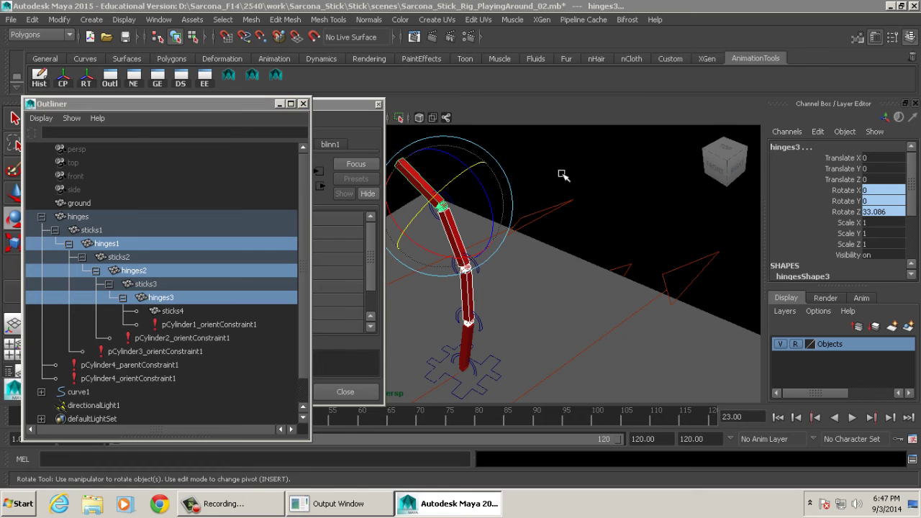
pyautogui.press('space')
pyautogui.click(464, 296)
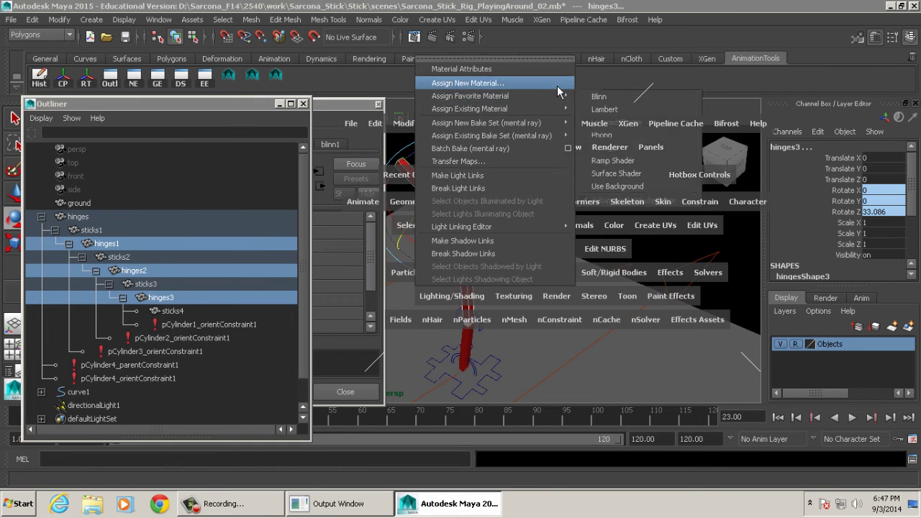
pyautogui.moveTo(560, 96)
pyautogui.click(601, 97)
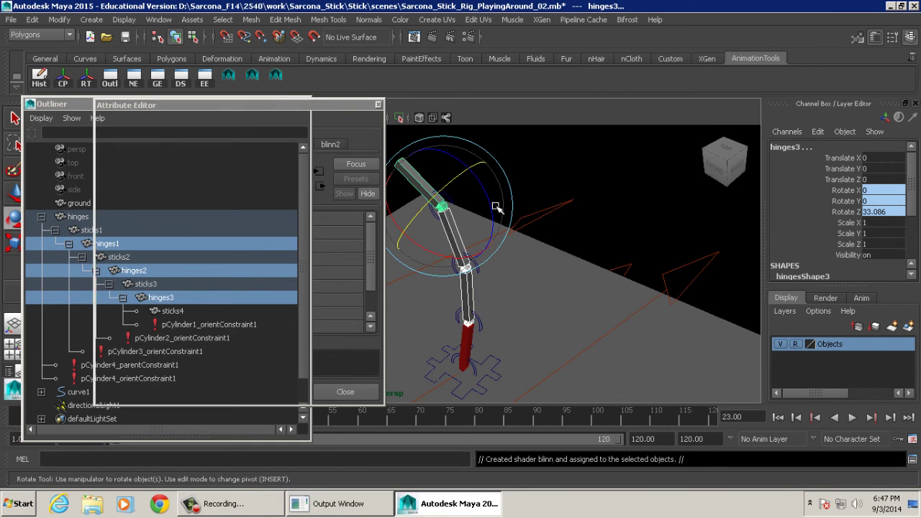
# Step: Assign a new Blinn material to sticks2, sticks3 and sticks4 together and set its color to yellow
pyautogui.click(83, 112)
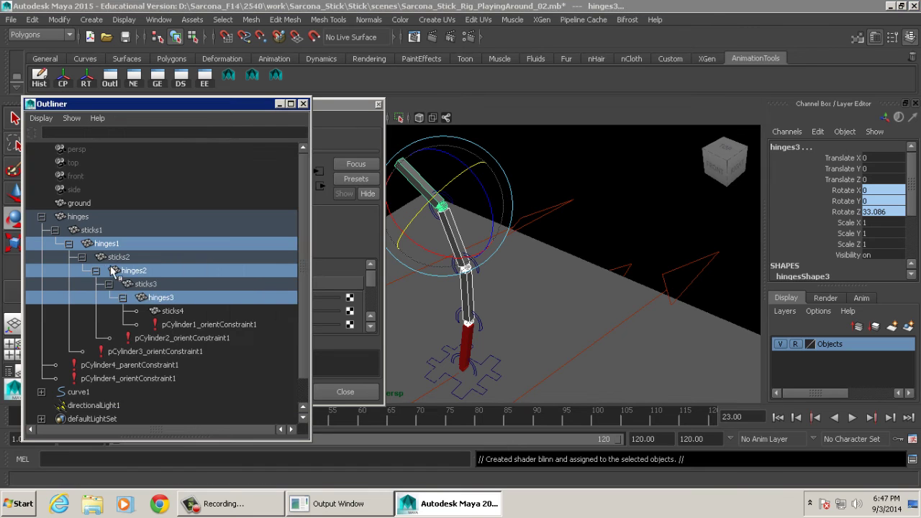
pyautogui.click(122, 259)
pyautogui.keyDown('ctrl'); pyautogui.click(137, 283); pyautogui.keyUp('ctrl')
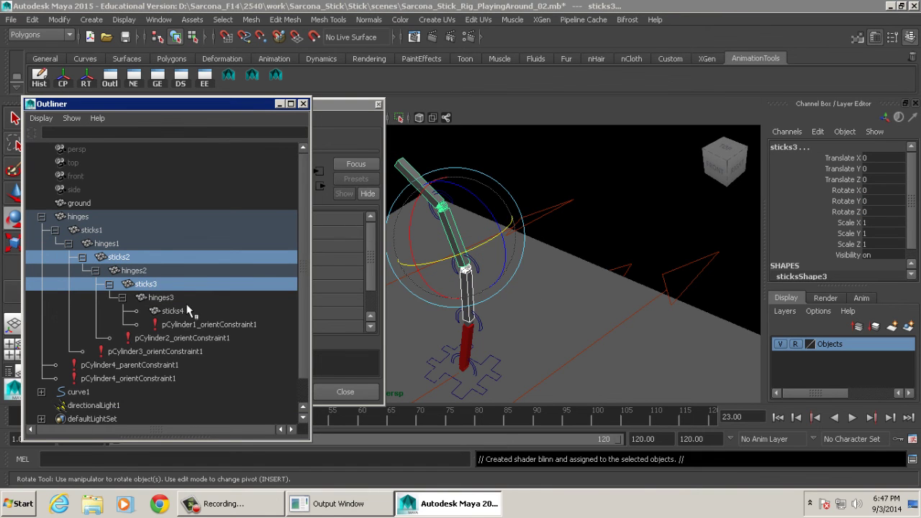
pyautogui.keyDown('ctrl'); pyautogui.click(175, 309); pyautogui.keyUp('ctrl')
pyautogui.moveTo(459, 252); pyautogui.dragTo(504, 197, button='right')
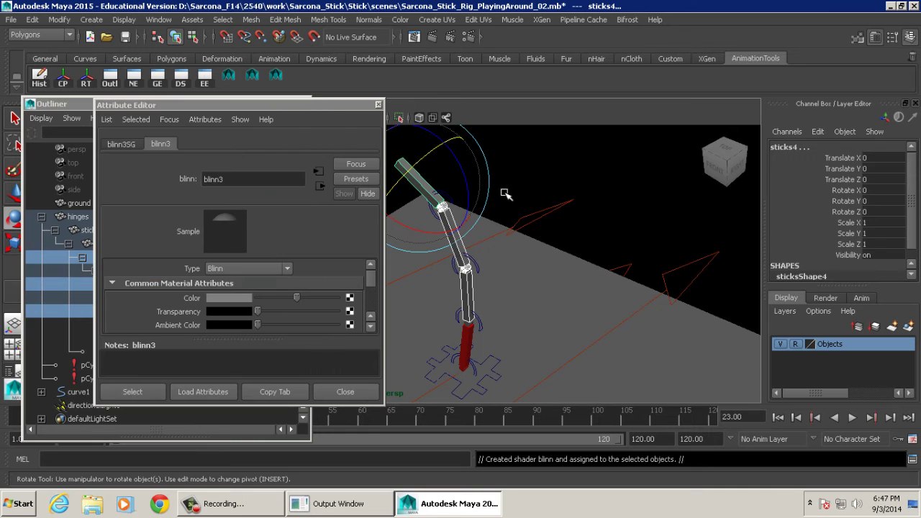
pyautogui.click(232, 297)
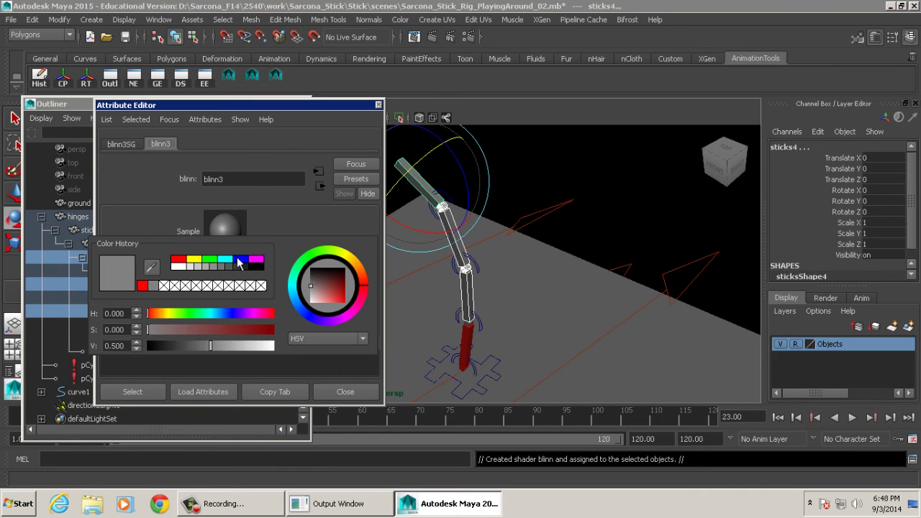
pyautogui.click(194, 258)
pyautogui.keyDown('alt'); pyautogui.moveTo(503, 238); pyautogui.dragTo(468, 206); pyautogui.keyUp('alt')
pyautogui.click(509, 220)
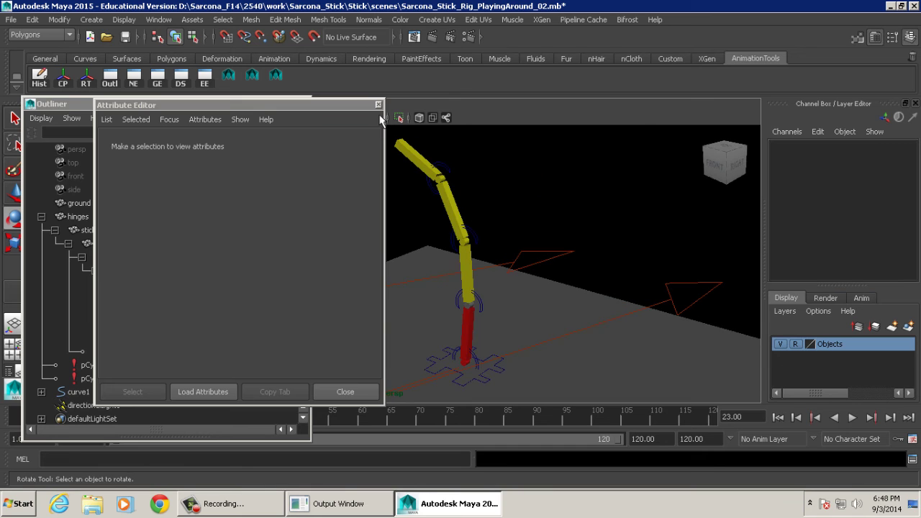
# Step: Close the Attribute Editor and the Outliner to clear the view of the colored rig
pyautogui.click(378, 105)
pyautogui.click(303, 104)
pyautogui.keyDown('alt'); pyautogui.moveTo(297, 208); pyautogui.dragTo(440, 223); pyautogui.keyUp('alt')
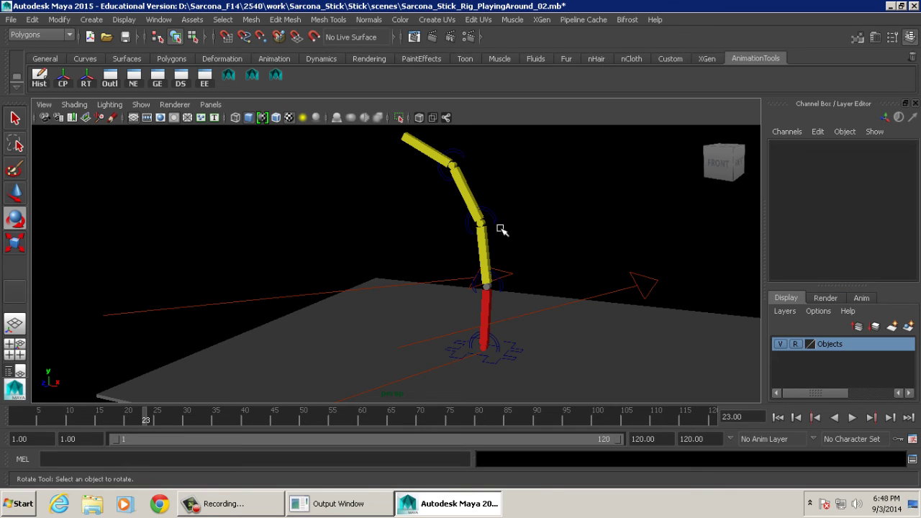
pyautogui.keyDown('alt'); pyautogui.moveTo(551, 260); pyautogui.dragTo(411, 304); pyautogui.keyUp('alt')
pyautogui.click(410, 328)
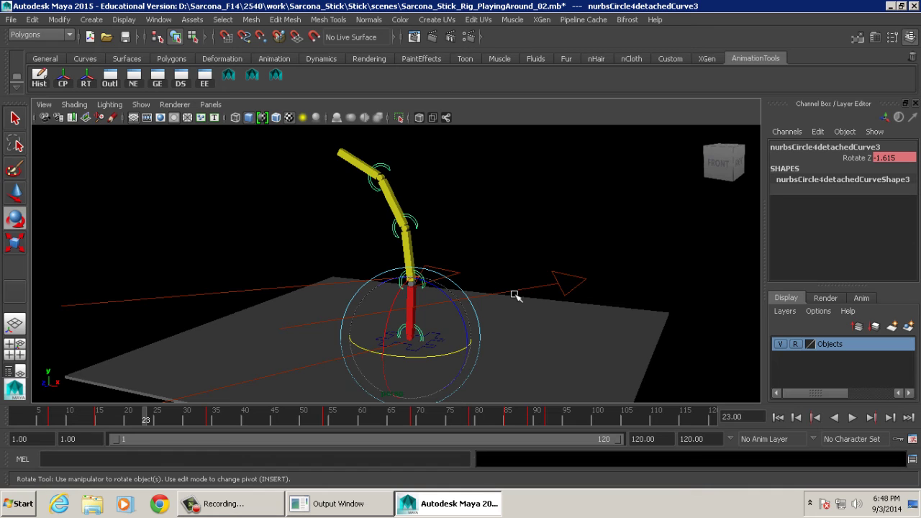
pyautogui.click(333, 226)
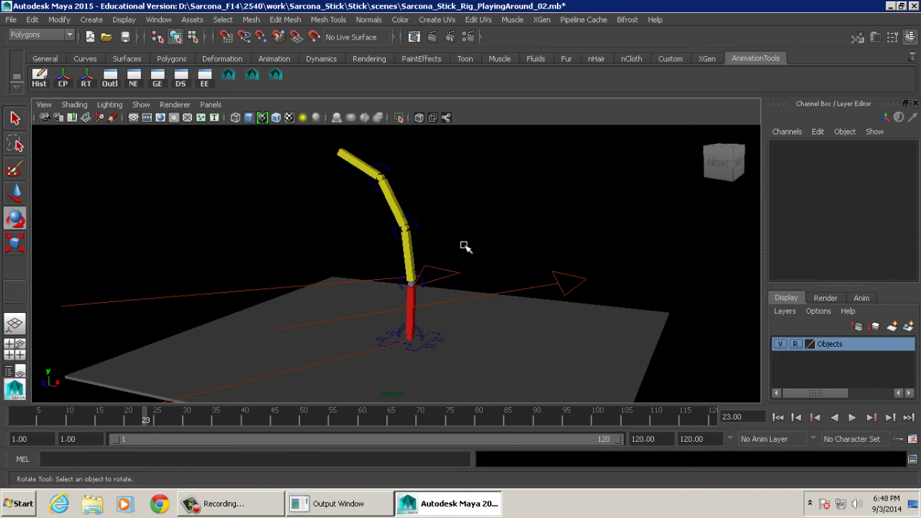
pyautogui.keyDown('alt'); pyautogui.moveTo(462, 247); pyautogui.dragTo(436, 245); pyautogui.keyUp('alt')
pyautogui.click(469, 274)
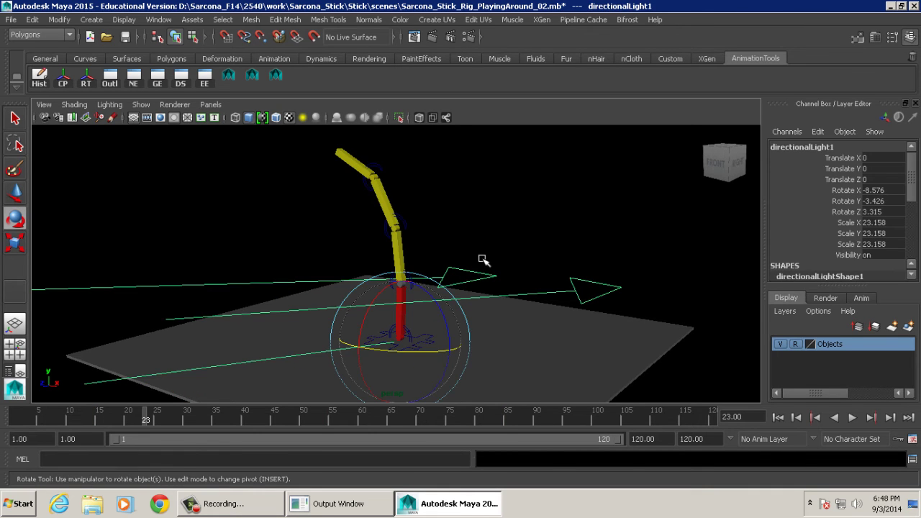
# Step: Save the current scene, open Stick_Rig.mb from the scenes folder, and turn on shaded display
pyautogui.hotkey('ctrl', 's')
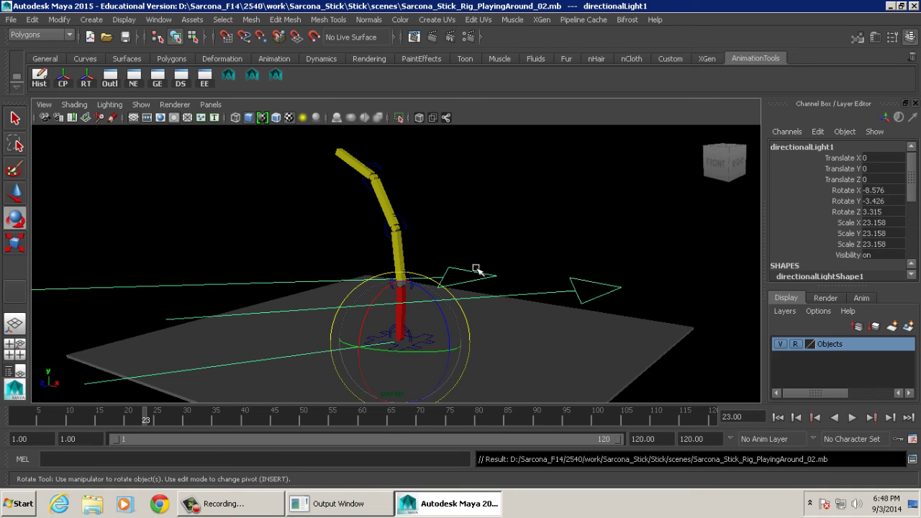
pyautogui.hotkey('ctrl', 'o')
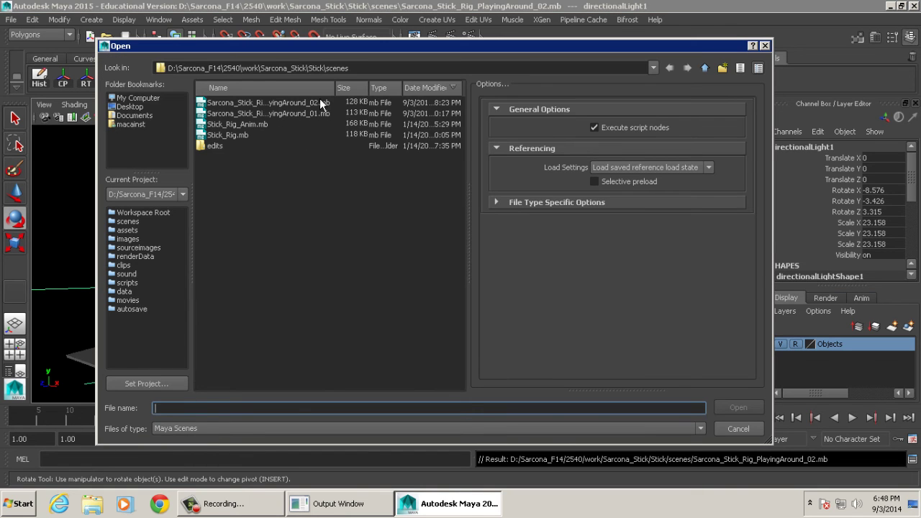
pyautogui.moveTo(334, 87); pyautogui.dragTo(396, 89)
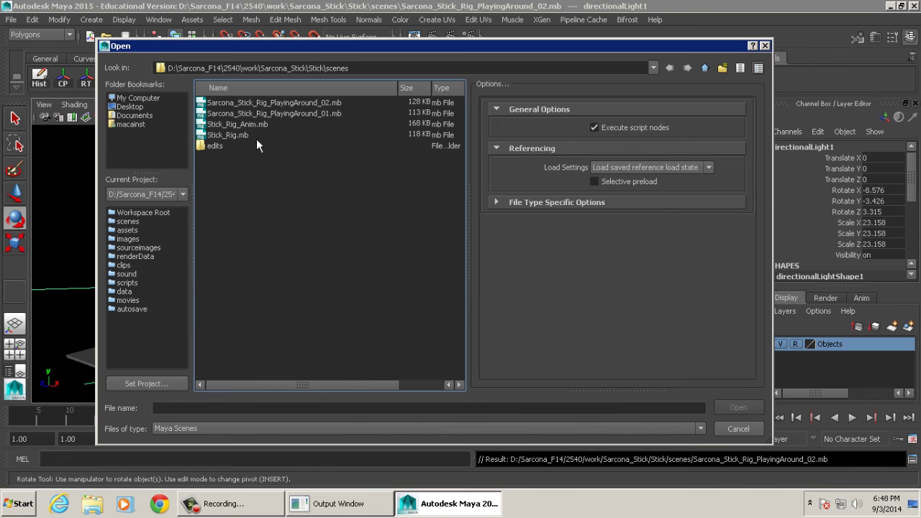
pyautogui.doubleClick(236, 135)
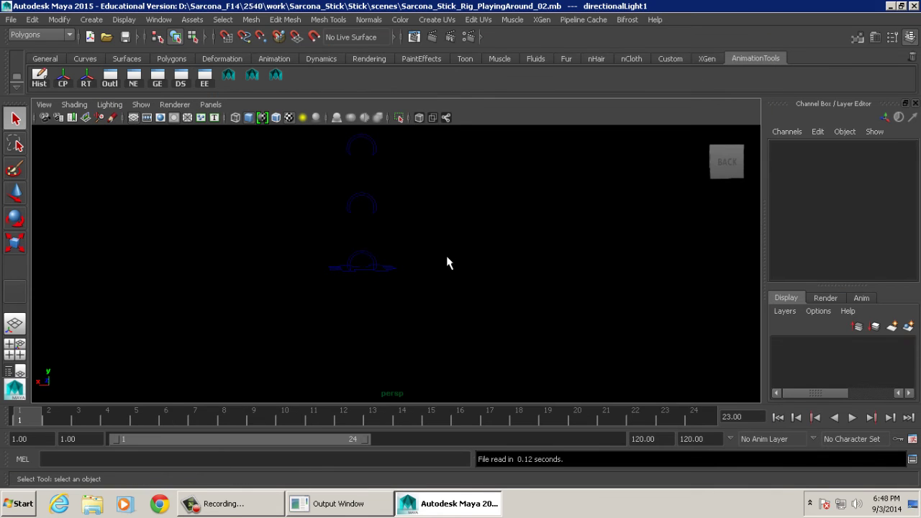
pyautogui.press('5')
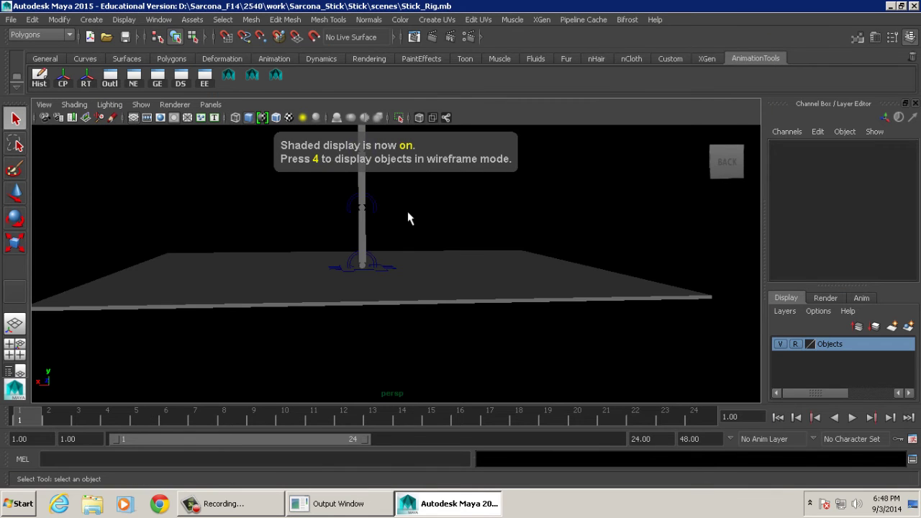
# Step: Try moving the rig's base control curve1 along X and undo each move
pyautogui.moveTo(411, 218)
pyautogui.keyDown('alt'); pyautogui.mouseDown(button='right')
pyautogui.moveTo(418, 292)
pyautogui.moveTo(425, 294)
pyautogui.mouseUp(button='right'); pyautogui.keyUp('alt')
pyautogui.keyDown('alt'); pyautogui.moveTo(425, 293); pyautogui.dragTo(357, 285); pyautogui.keyUp('alt')
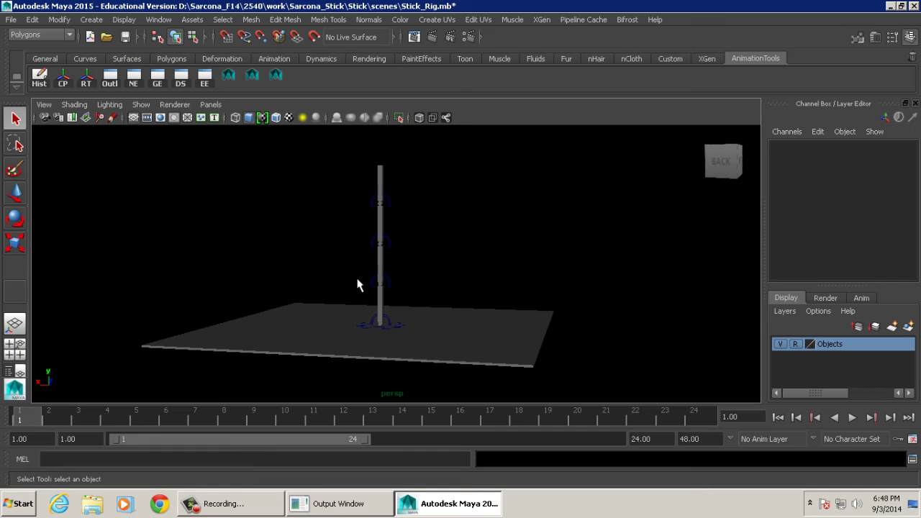
pyautogui.click(388, 322)
pyautogui.click(395, 323)
pyautogui.press('e')
pyautogui.keyDown('alt'); pyautogui.moveTo(395, 323); pyautogui.dragTo(516, 349); pyautogui.keyUp('alt')
pyautogui.moveTo(318, 343)
pyautogui.mouseDown()
pyautogui.moveTo(417, 342)
pyautogui.moveTo(205, 344)
pyautogui.moveTo(432, 344)
pyautogui.moveTo(216, 343)
pyautogui.moveTo(317, 342)
pyautogui.mouseUp()
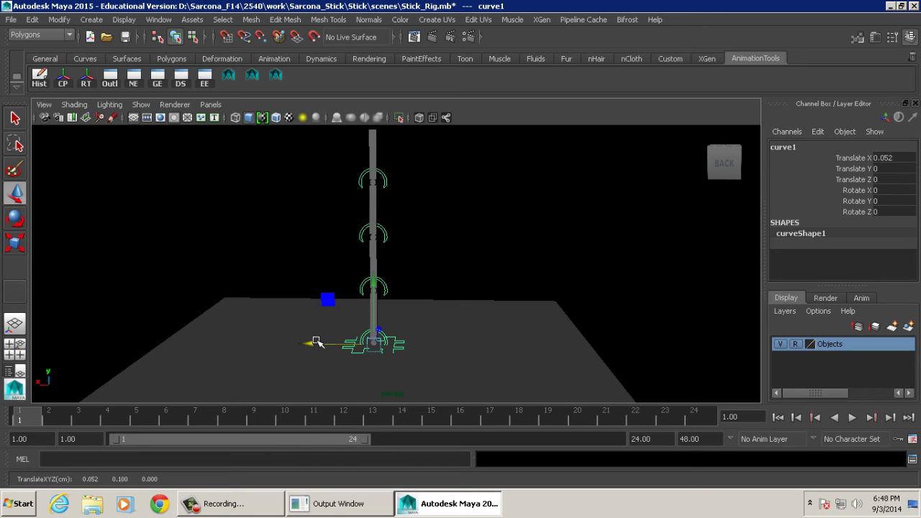
pyautogui.hotkey('ctrl', 'z')
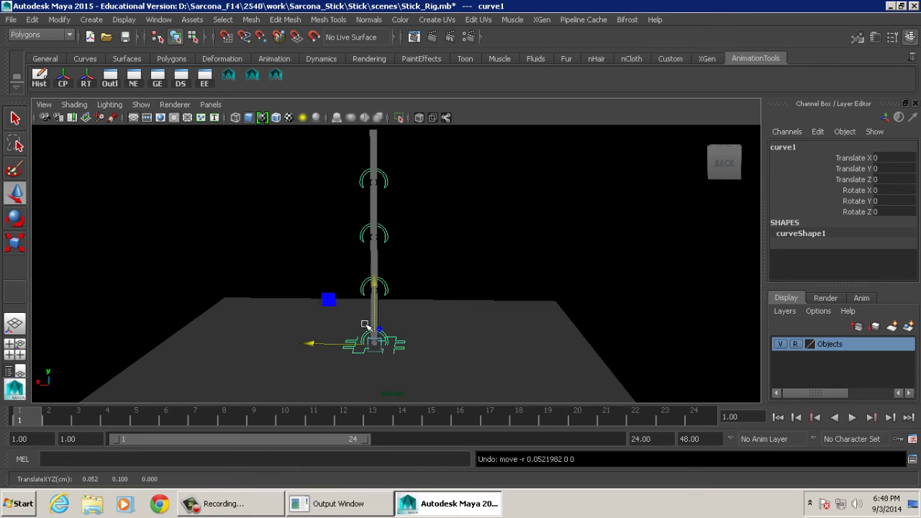
pyautogui.moveTo(324, 341); pyautogui.dragTo(252, 346)
pyautogui.hotkey('ctrl', 'z')
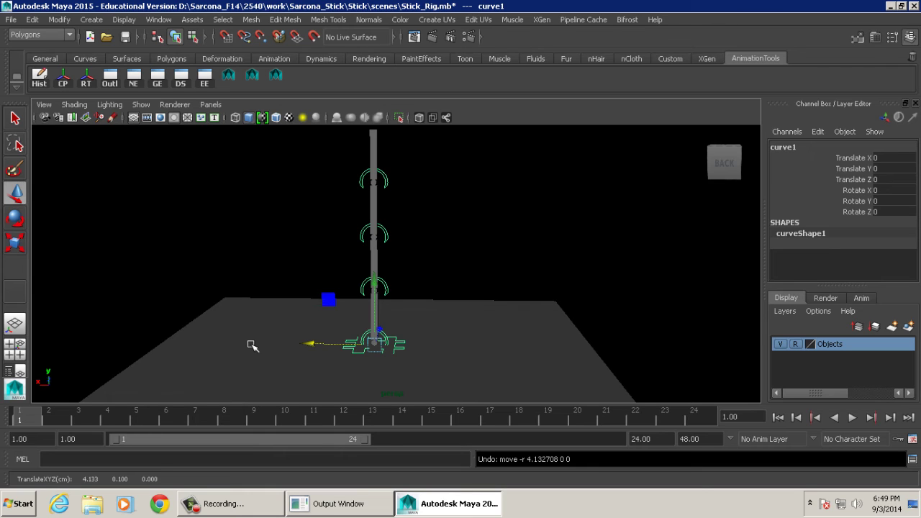
# Step: Key all channels of the base control curve1 at frame 1 and extend the visible time range to frame 48
pyautogui.keyDown('alt'); pyautogui.moveTo(345, 245); pyautogui.dragTo(239, 400); pyautogui.keyUp('alt')
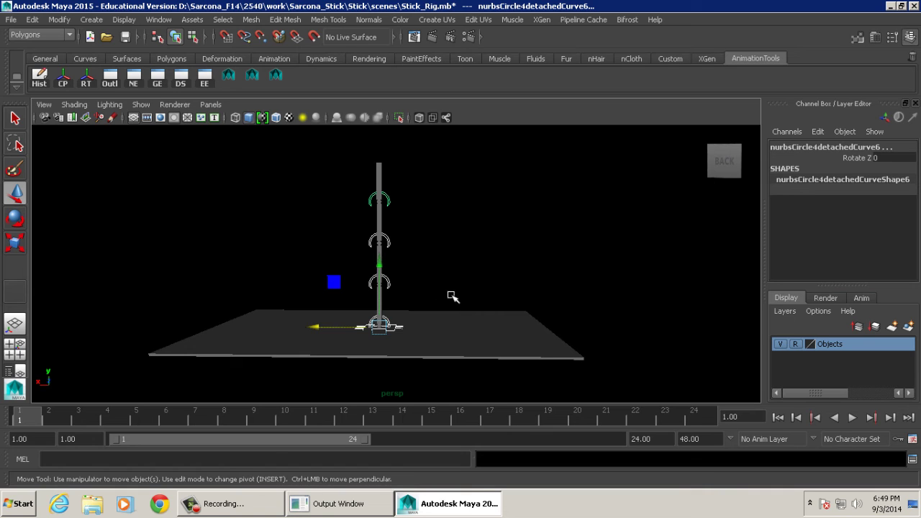
pyautogui.click(409, 323)
pyautogui.click(391, 331)
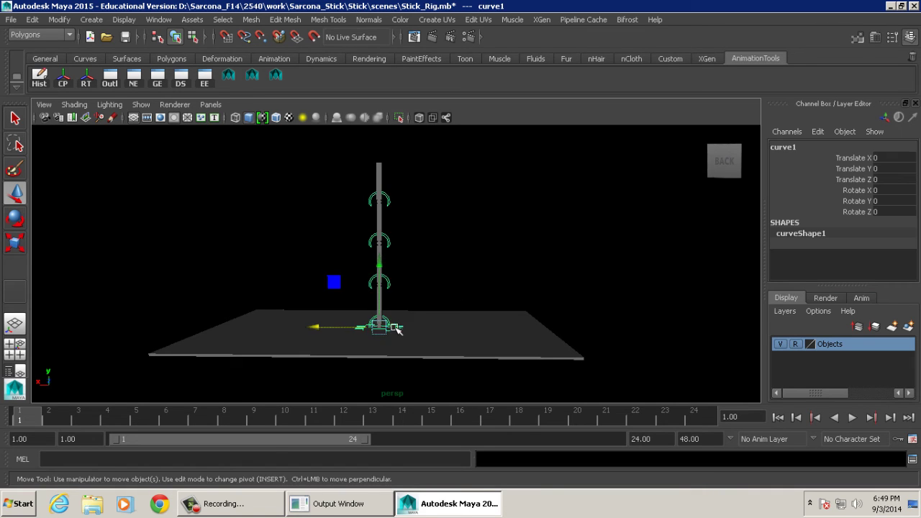
pyautogui.keyDown('alt'); pyautogui.moveTo(390, 331); pyautogui.dragTo(432, 333, button='right'); pyautogui.keyUp('alt')
pyautogui.keyDown('alt'); pyautogui.moveTo(432, 333); pyautogui.dragTo(487, 302); pyautogui.keyUp('alt')
pyautogui.scroll(3, 432, 267)
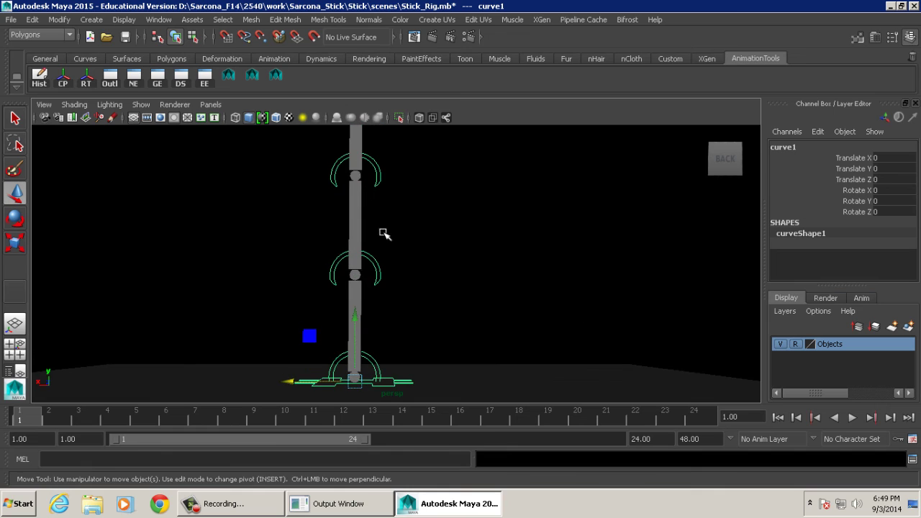
pyautogui.press('s')
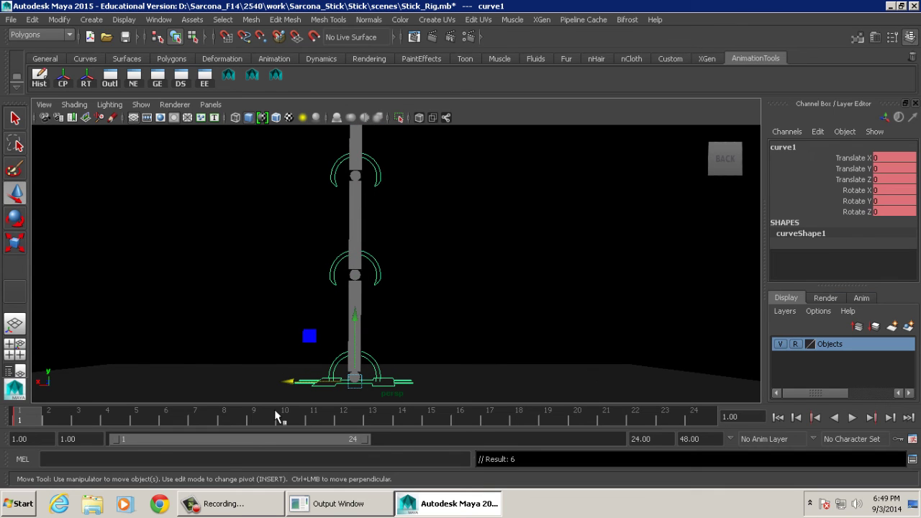
pyautogui.moveTo(361, 438); pyautogui.dragTo(706, 436)
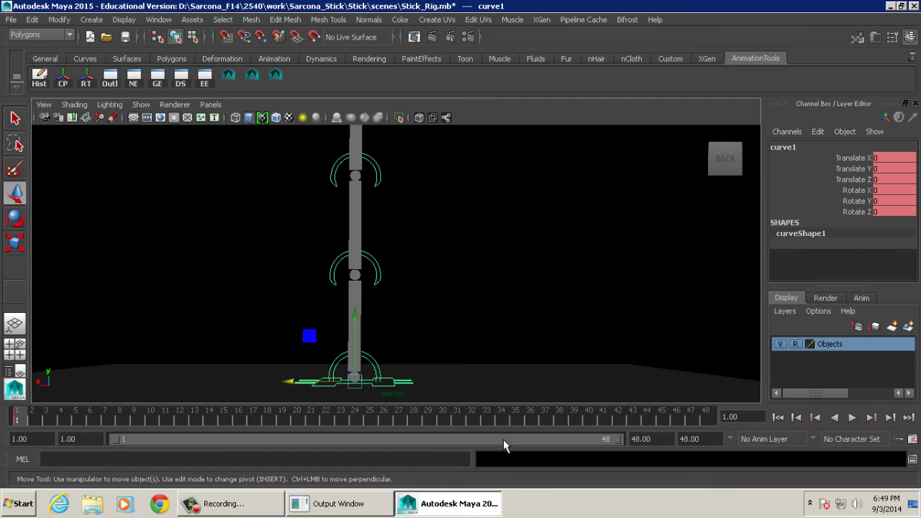
# Step: Key curve1 at frame 20 with Translate X at about -11.431 and play the motion
pyautogui.moveTo(208, 421); pyautogui.dragTo(295, 422)
pyautogui.moveTo(286, 382); pyautogui.dragTo(585, 383)
pyautogui.keyDown('alt'); pyautogui.moveTo(552, 375); pyautogui.dragTo(467, 380, button='middle'); pyautogui.keyUp('alt')
pyautogui.hotkey('alt', 'v')
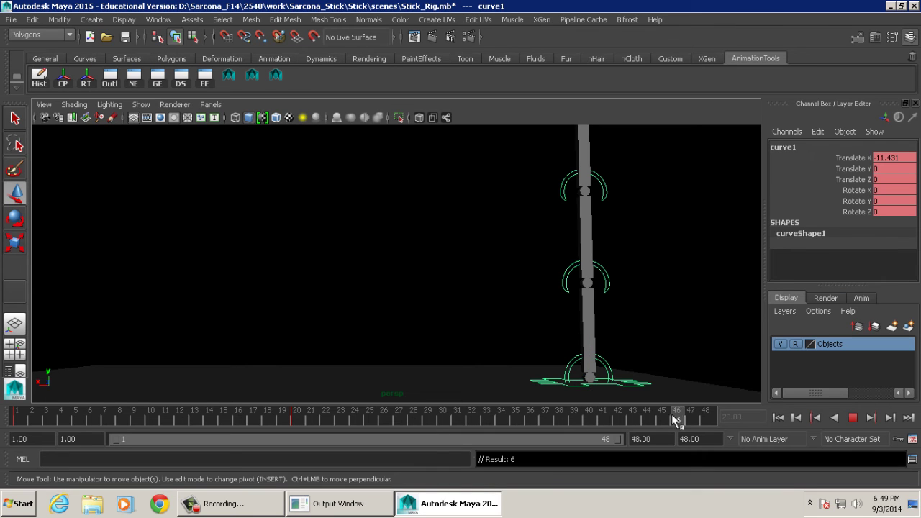
# Step: Key curve1 at frame 48 with Translate X at about 8.772, and play and scrub the animation from frame 1
pyautogui.click(707, 420)
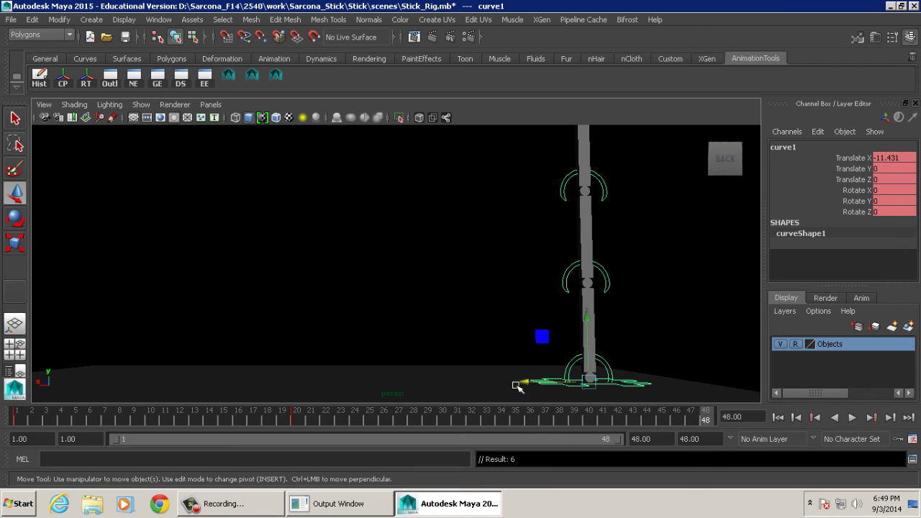
pyautogui.moveTo(518, 382); pyautogui.dragTo(44, 375)
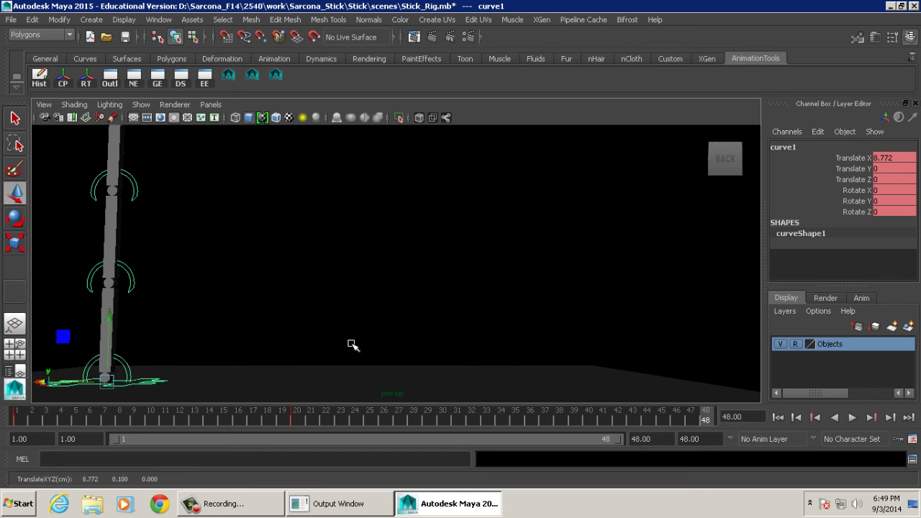
pyautogui.press('f')
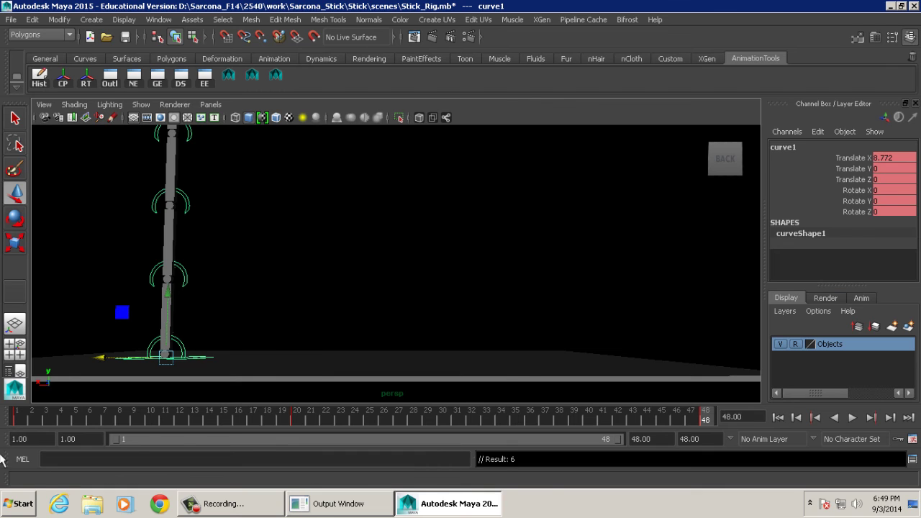
pyautogui.click(17, 419)
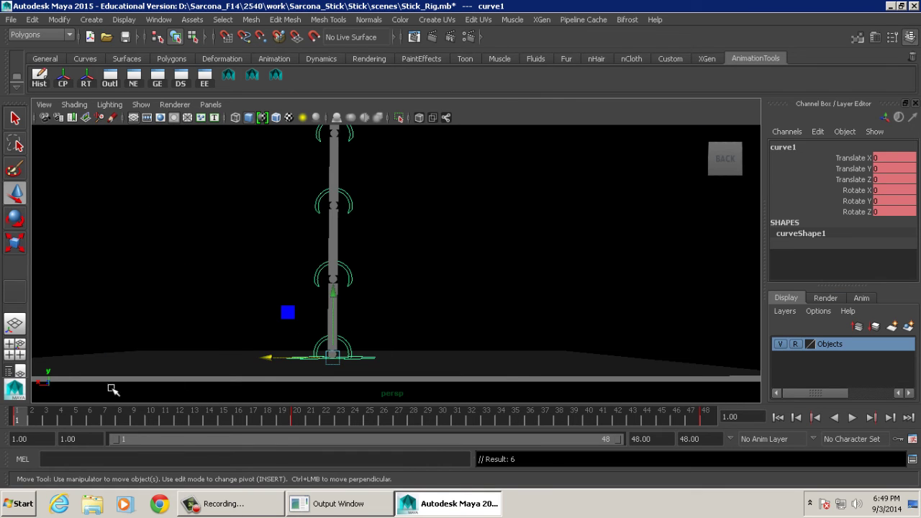
pyautogui.hotkey('alt', 'v')
pyautogui.click(294, 417)
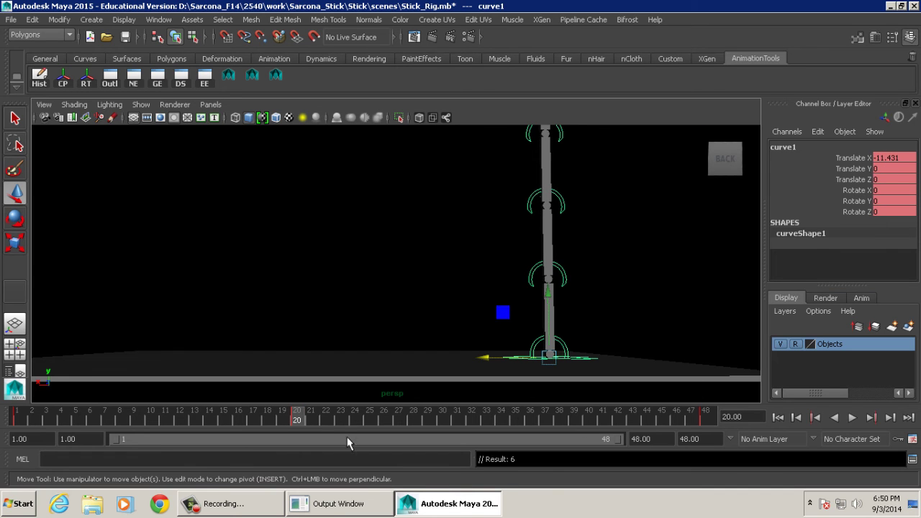
pyautogui.moveTo(304, 423); pyautogui.dragTo(705, 421)
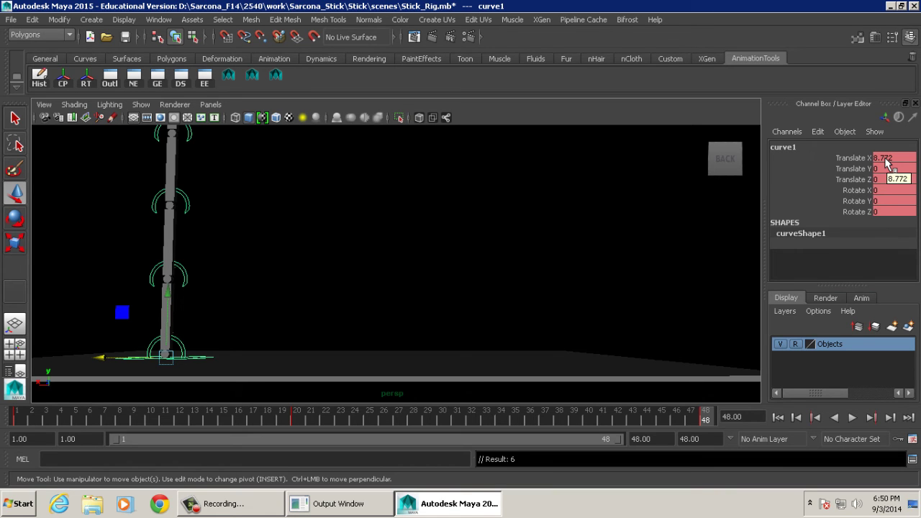
# Step: Set the playback range to end at frame 120
pyautogui.moveTo(651, 439); pyautogui.dragTo(568, 444)
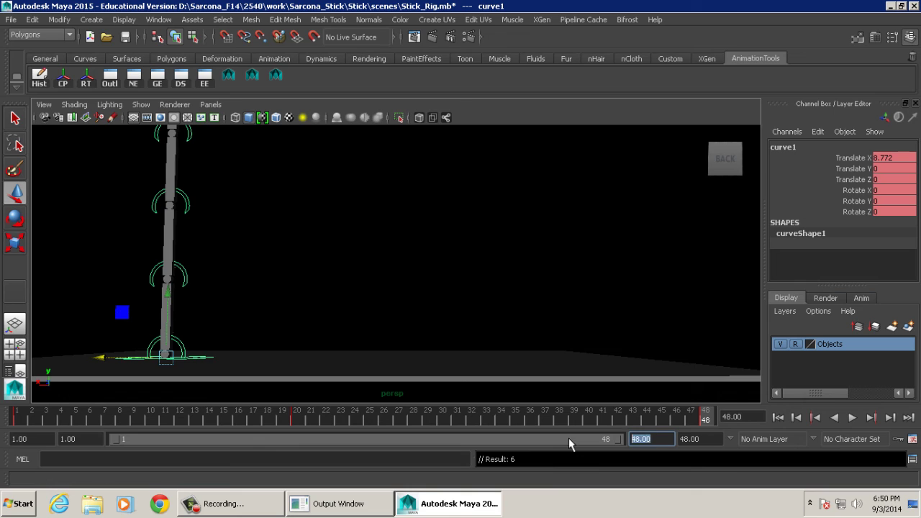
pyautogui.write('120')
pyautogui.press('Return')
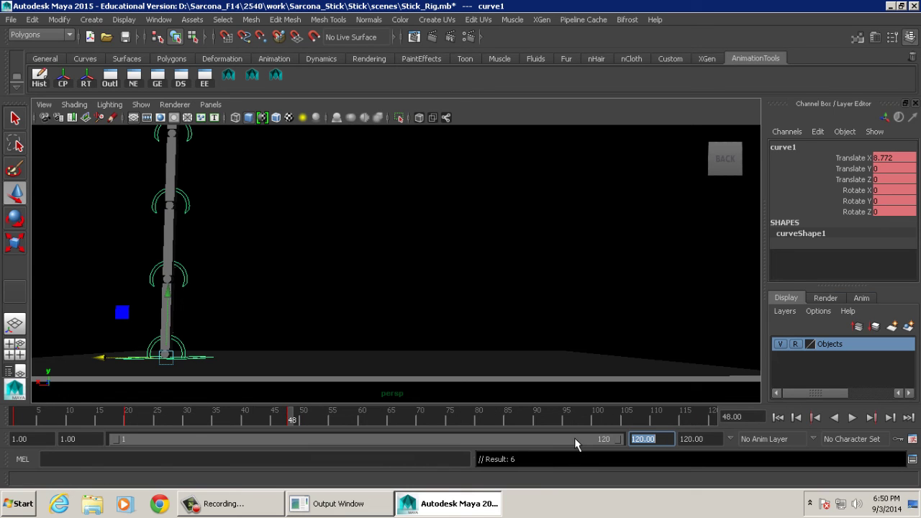
# Step: Key curve1's Translate X at about -6.841 on frame 74 and about 4.093 on frame 92
pyautogui.moveTo(291, 419); pyautogui.dragTo(443, 422)
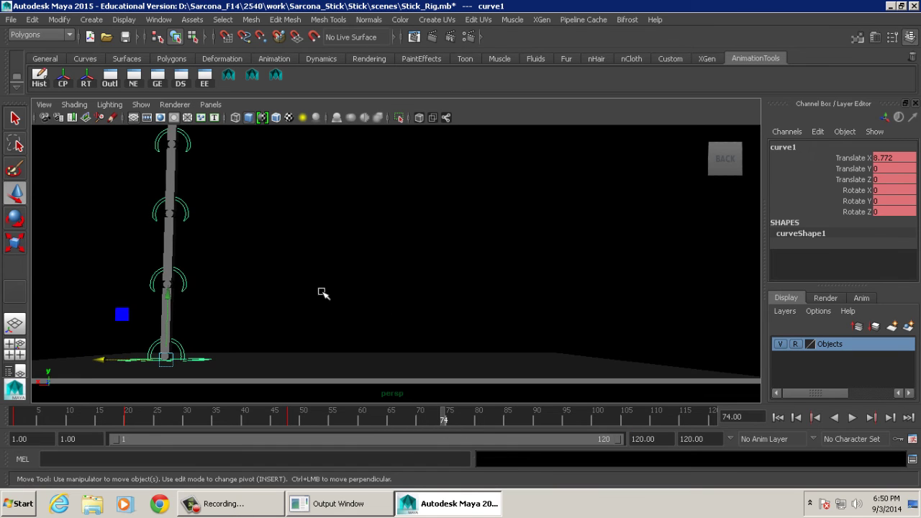
pyautogui.moveTo(121, 357); pyautogui.dragTo(389, 360)
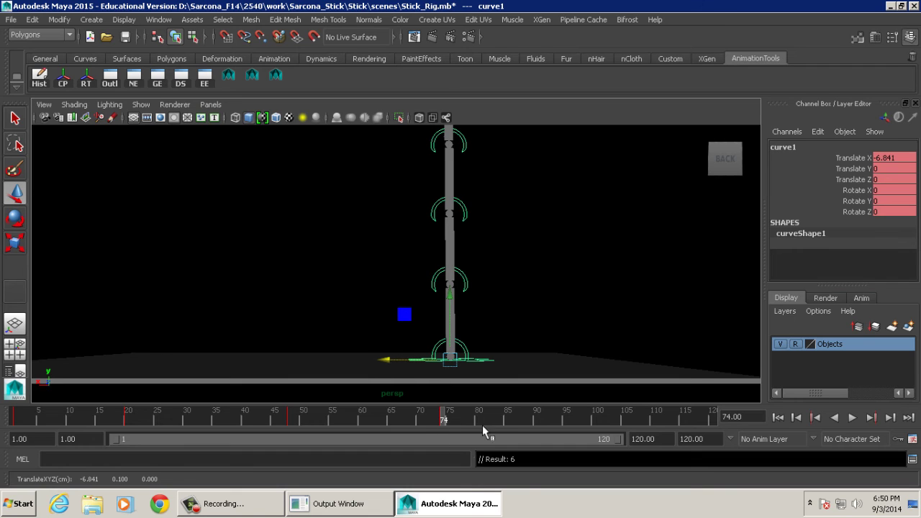
pyautogui.moveTo(495, 421); pyautogui.dragTo(548, 418)
pyautogui.moveTo(293, 381); pyautogui.dragTo(233, 381, button='middle')
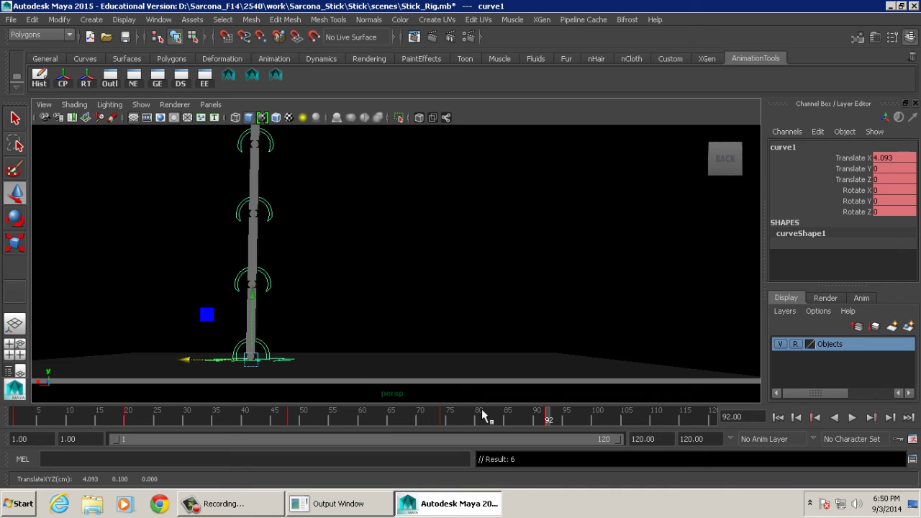
# Step: Key curve1 at frame 109 with Translate X at about -4.734 and extend the playback range to end at frame 200
pyautogui.moveTo(545, 422); pyautogui.dragTo(652, 420)
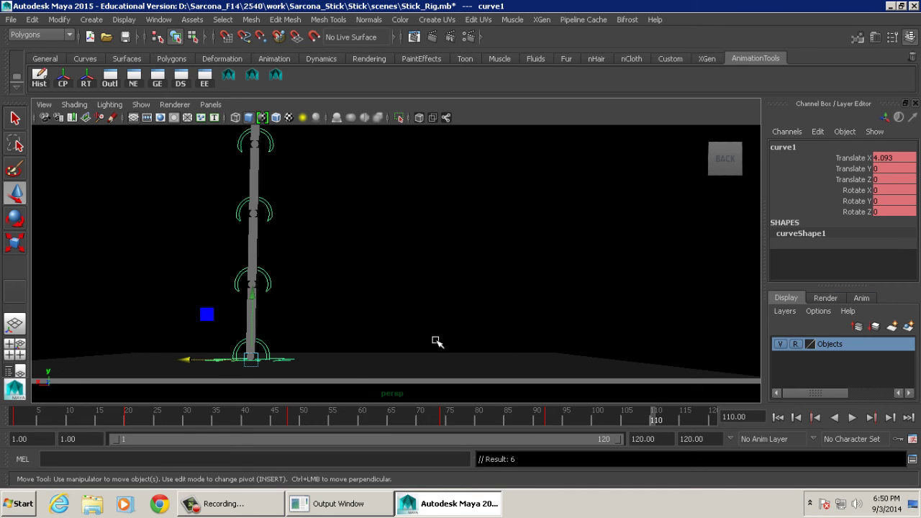
pyautogui.keyDown('alt'); pyautogui.moveTo(577, 323); pyautogui.dragTo(457, 325); pyautogui.keyUp('alt')
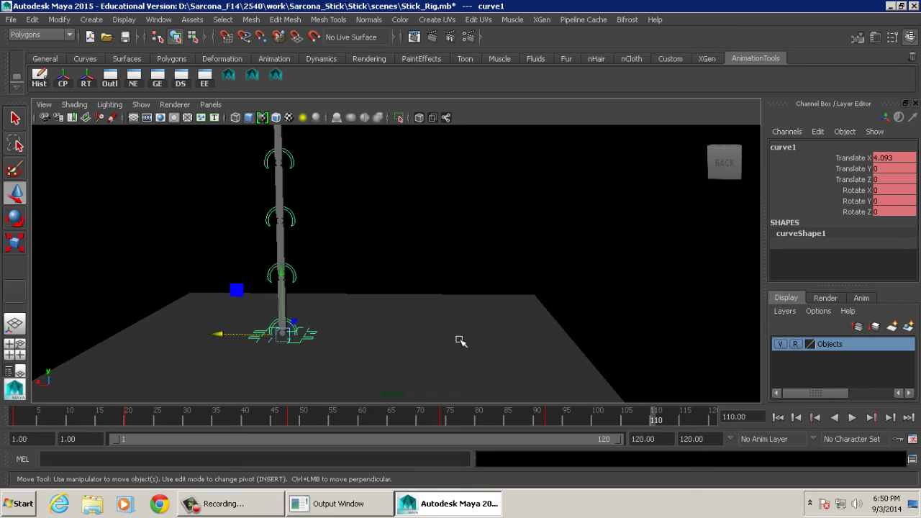
pyautogui.hotkey('alt', 'v')
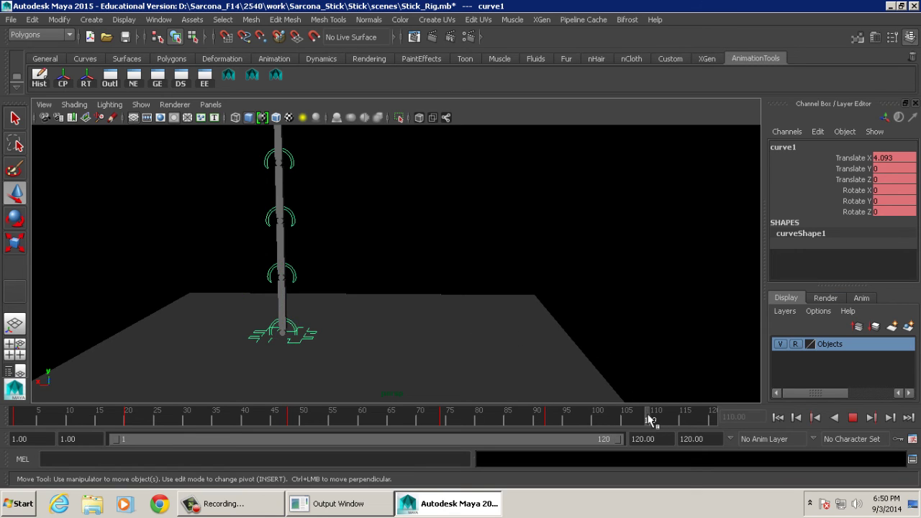
pyautogui.click(645, 419)
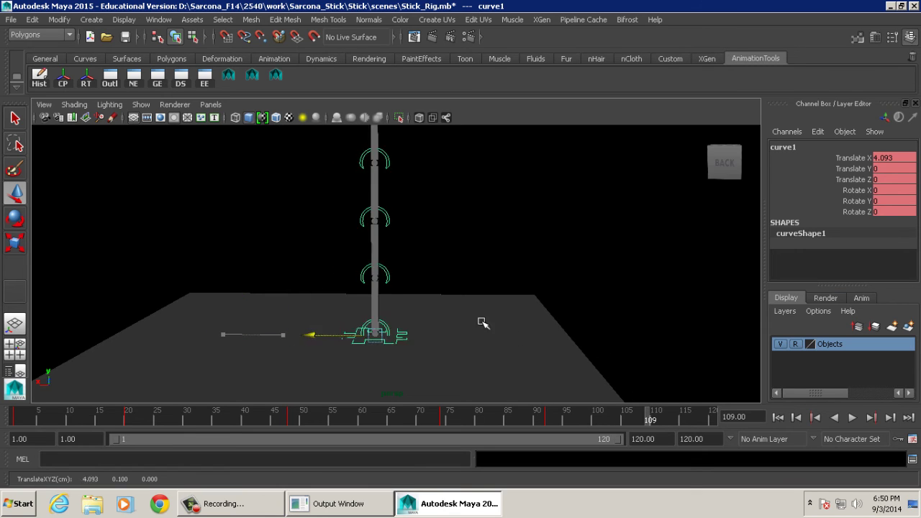
pyautogui.doubleClick(654, 438)
pyautogui.write('200')
pyautogui.press('Return')
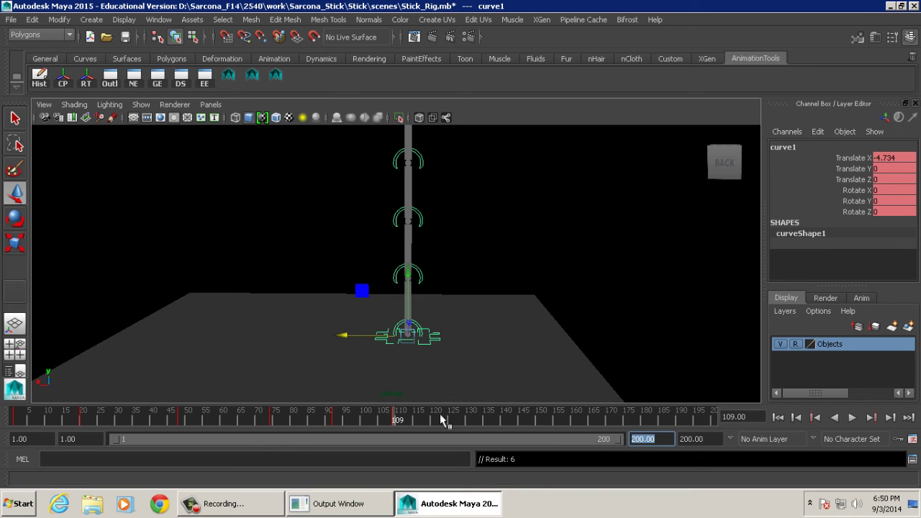
# Step: Key curve1 at frame 137 with Translate X at about 2.044 and play the motion onward
pyautogui.moveTo(439, 419); pyautogui.dragTo(495, 419)
pyautogui.moveTo(453, 377); pyautogui.dragTo(357, 376, button='middle')
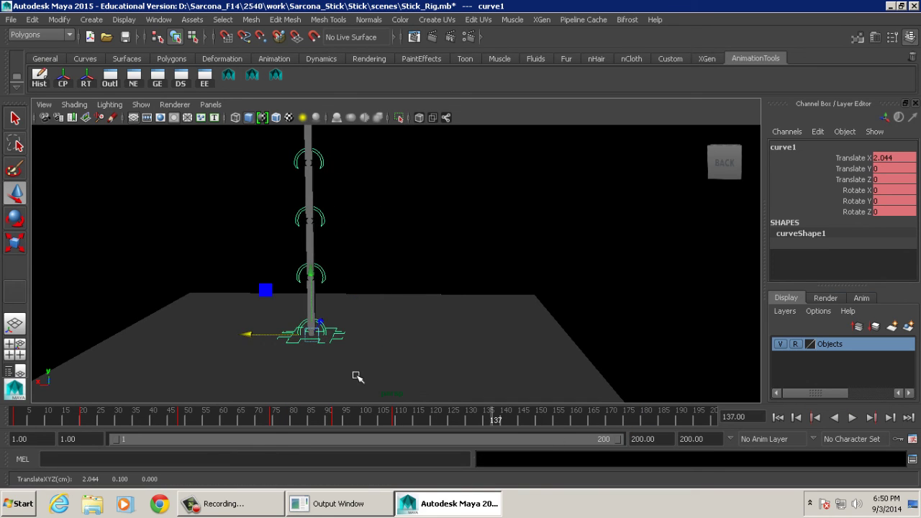
pyautogui.press('s')
pyautogui.hotkey('alt', 'v')
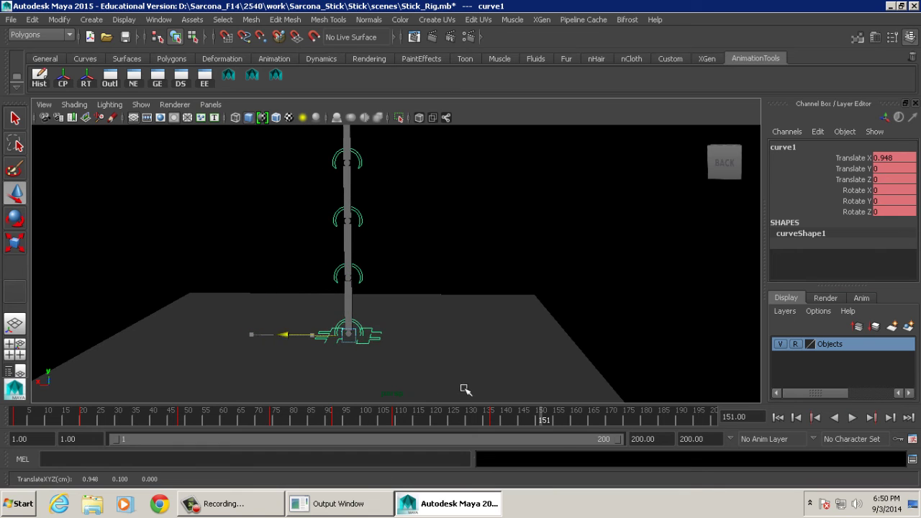
# Step: Key diminishing curve1 swings at frame 151, at frame 164 with Translate X about 0.515, and at frame 167 with about -0.151
pyautogui.hotkey('alt', 'v')
pyautogui.moveTo(473, 390)
pyautogui.mouseDown(button='middle')
pyautogui.moveTo(448, 391)
pyautogui.moveTo(464, 392)
pyautogui.mouseUp(button='middle')
pyautogui.moveTo(584, 417); pyautogui.dragTo(602, 418)
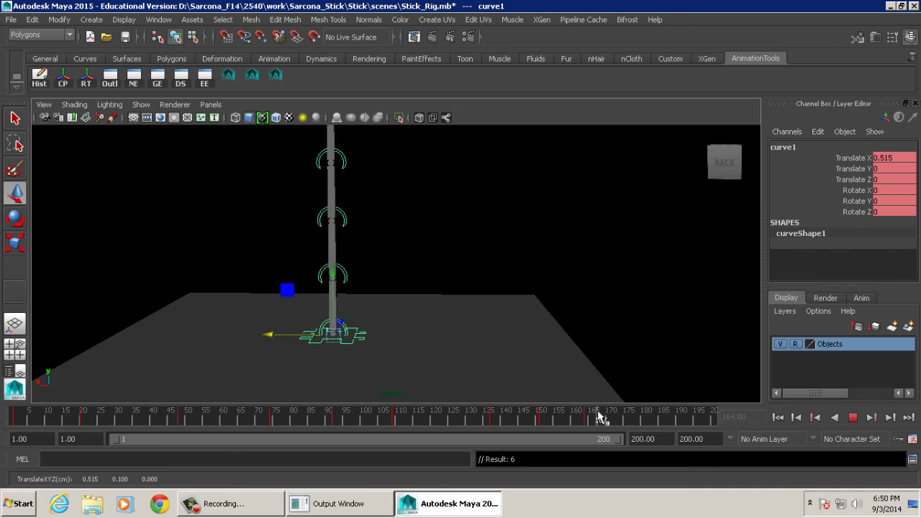
pyautogui.moveTo(433, 353); pyautogui.dragTo(442, 354, button='middle')
pyautogui.keyDown('alt'); pyautogui.moveTo(428, 321); pyautogui.dragTo(386, 299); pyautogui.keyUp('alt')
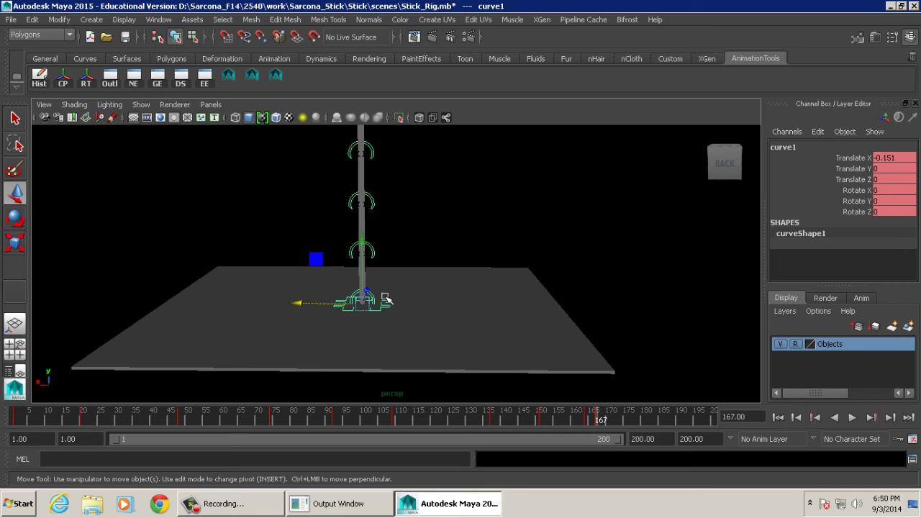
# Step: In the Dope Sheet, move curve1's keys at frame 74 earlier to about frame 71
pyautogui.click(157, 77)
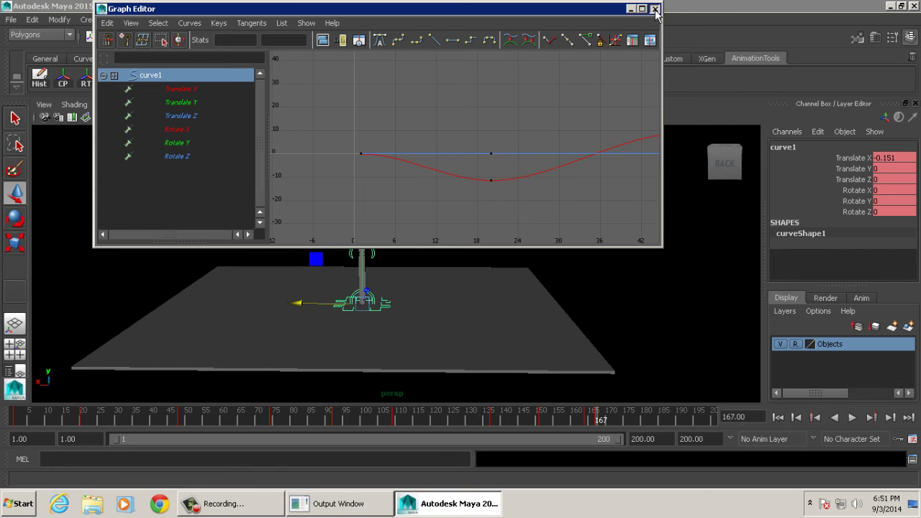
pyautogui.click(654, 8)
pyautogui.click(175, 81)
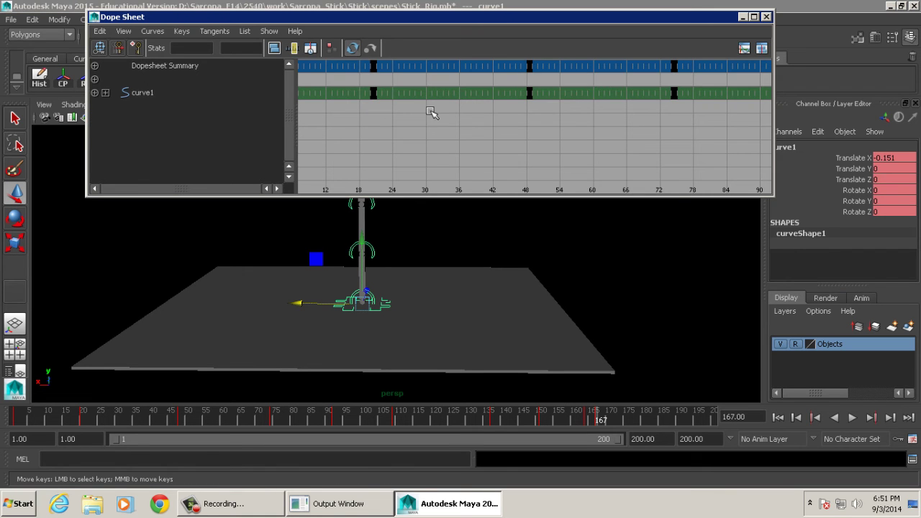
pyautogui.keyDown('alt'); pyautogui.moveTo(543, 150); pyautogui.dragTo(448, 126, button='right'); pyautogui.keyUp('alt')
pyautogui.keyDown('alt'); pyautogui.moveTo(384, 121); pyautogui.dragTo(459, 118, button='middle'); pyautogui.keyUp('alt')
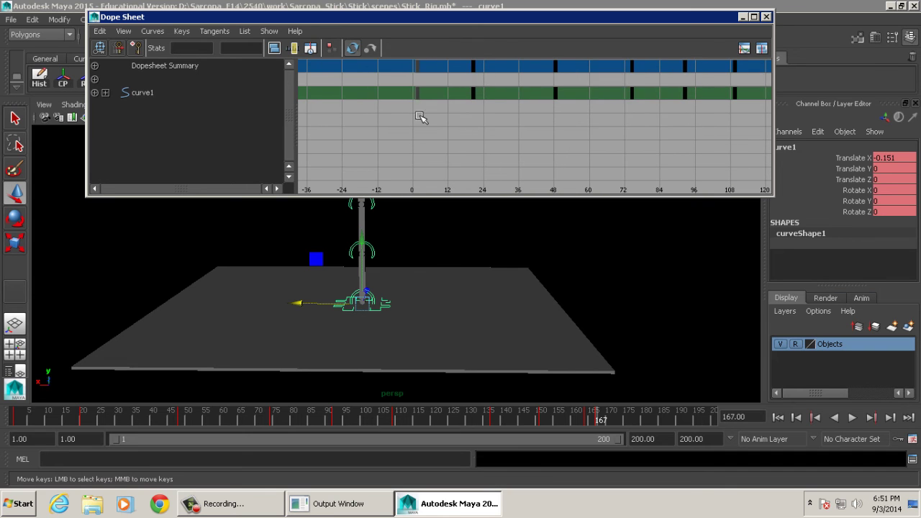
pyautogui.keyDown('alt'); pyautogui.moveTo(521, 111); pyautogui.dragTo(499, 111, button='middle'); pyautogui.keyUp('alt')
pyautogui.moveTo(504, 113); pyautogui.dragTo(541, 91)
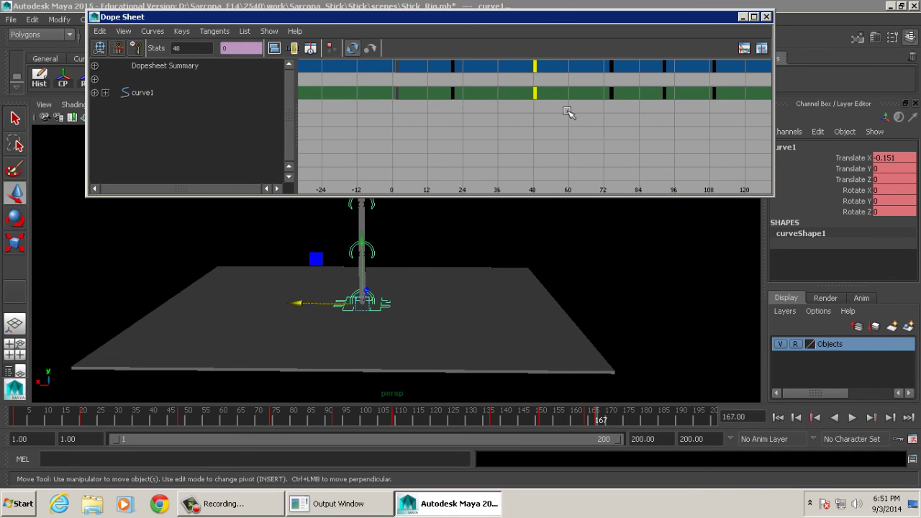
pyautogui.keyDown('alt'); pyautogui.moveTo(568, 113); pyautogui.dragTo(457, 123, button='middle'); pyautogui.keyUp('alt')
pyautogui.click(508, 92)
pyautogui.moveTo(521, 94); pyautogui.dragTo(587, 112, button='middle')
# Step: Shift curve1's last four sets of keys earlier in the Dope Sheet so they fall on frames 121, 130, 136 and 139
pyautogui.moveTo(587, 104); pyautogui.dragTo(719, 88)
pyautogui.moveTo(709, 130); pyautogui.dragTo(657, 128, button='middle')
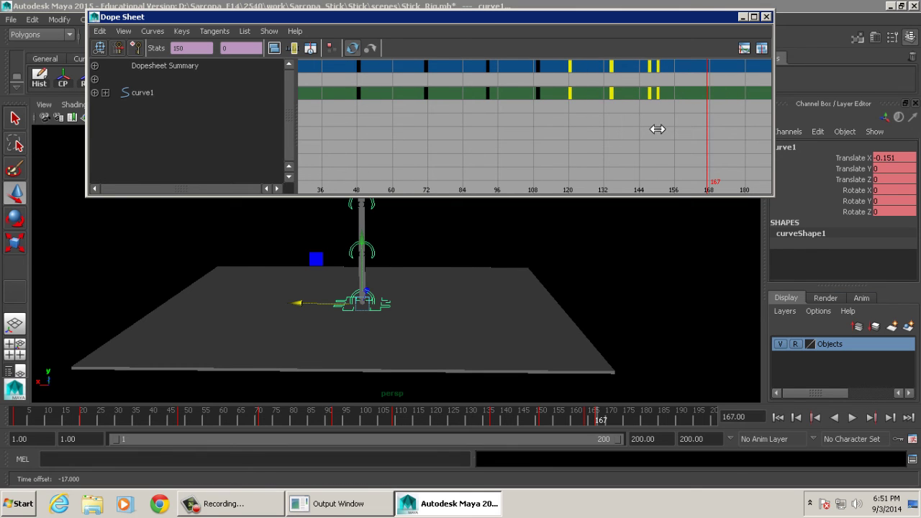
pyautogui.moveTo(605, 129); pyautogui.dragTo(680, 82)
pyautogui.moveTo(681, 82); pyautogui.dragTo(662, 116, button='middle')
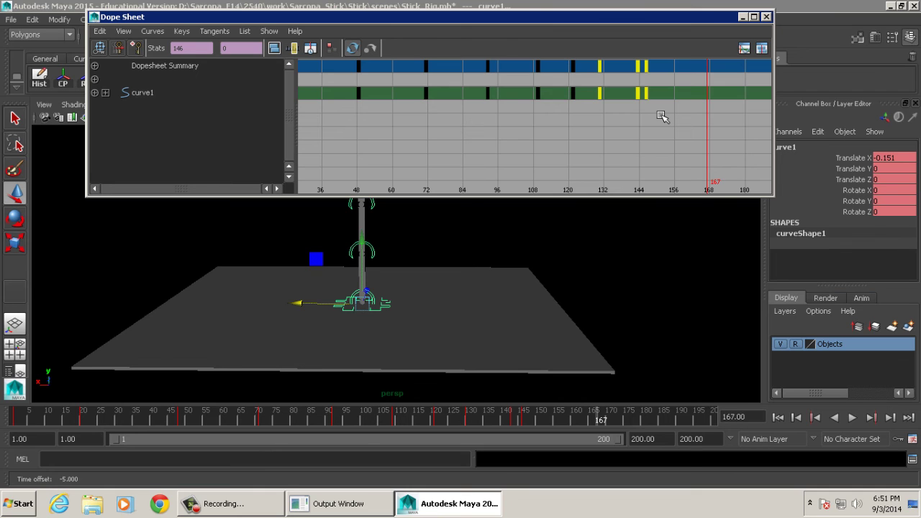
pyautogui.moveTo(623, 115); pyautogui.dragTo(662, 89)
pyautogui.moveTo(637, 120); pyautogui.dragTo(616, 122, button='middle')
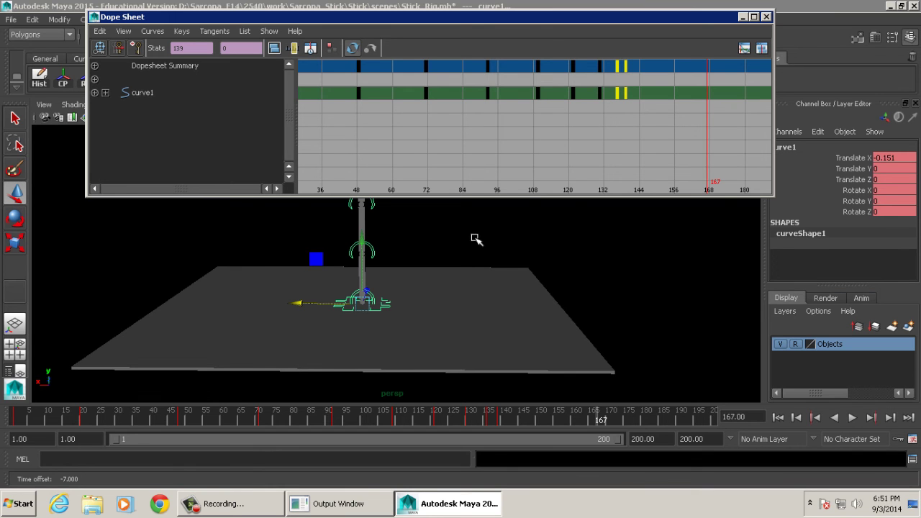
# Step: In the Graph Editor, delete curve1's flat Translate Y, Translate Z and Rotate X, Y and Z curves, and display only Translate X
pyautogui.keyDown('alt'); pyautogui.moveTo(477, 240); pyautogui.dragTo(460, 293); pyautogui.keyUp('alt')
pyautogui.keyDown('alt'); pyautogui.moveTo(461, 292); pyautogui.dragTo(362, 302, button='right'); pyautogui.keyUp('alt')
pyautogui.keyDown('alt'); pyautogui.moveTo(363, 301); pyautogui.dragTo(357, 328, button='middle'); pyautogui.keyUp('alt')
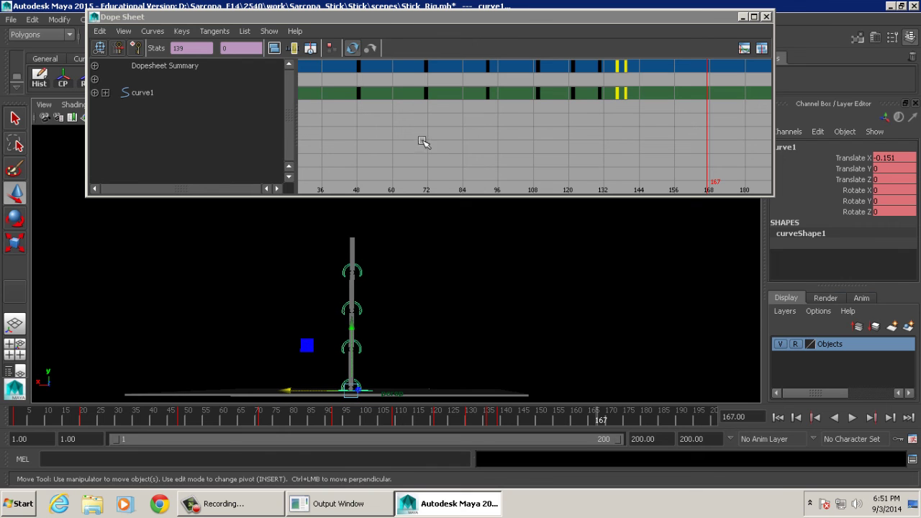
pyautogui.keyDown('alt'); pyautogui.moveTo(495, 293); pyautogui.dragTo(501, 291, button='middle'); pyautogui.keyUp('alt')
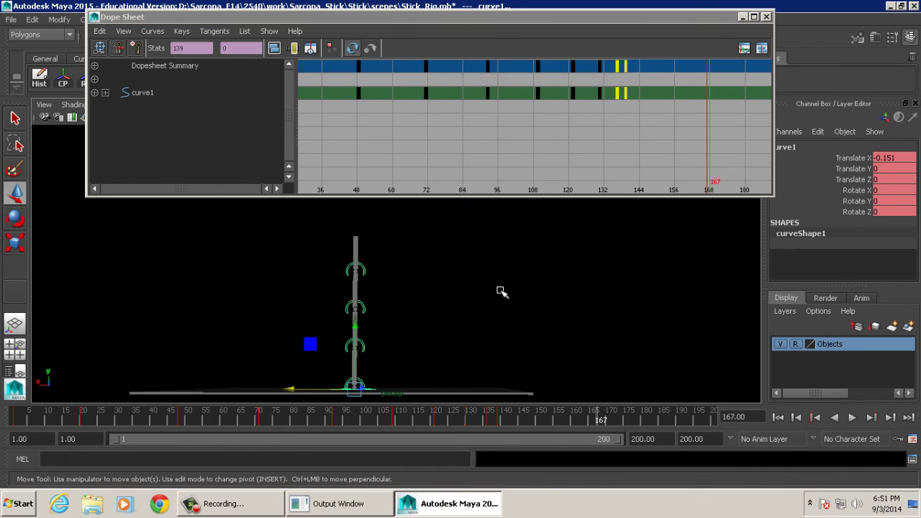
pyautogui.moveTo(299, 16); pyautogui.dragTo(290, 120)
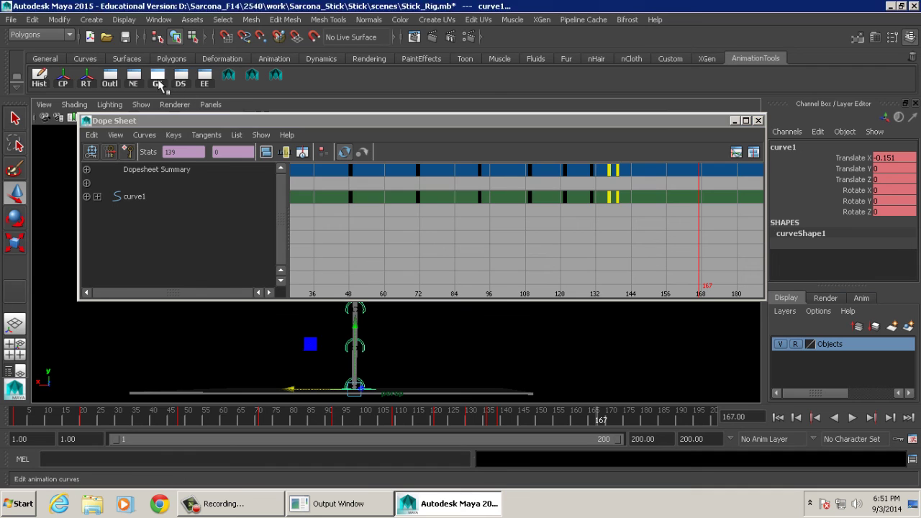
pyautogui.click(160, 84)
pyautogui.press('f')
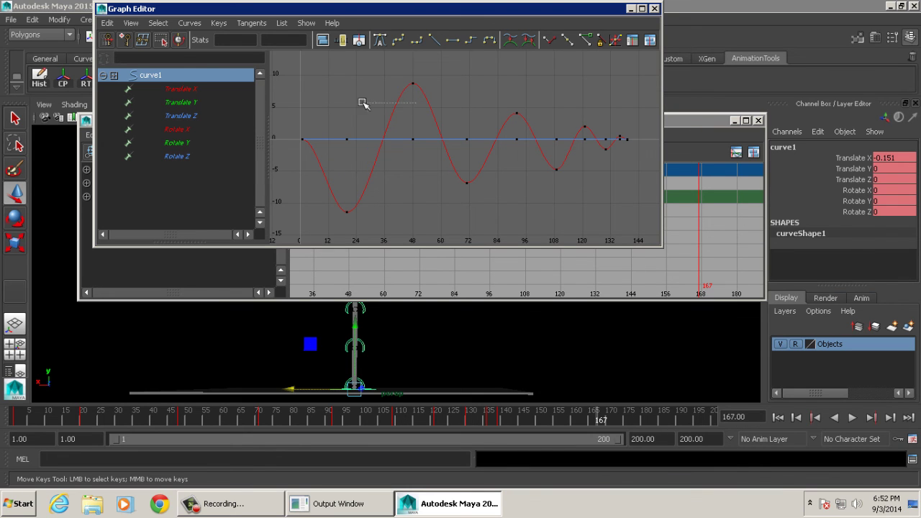
pyautogui.click(403, 101)
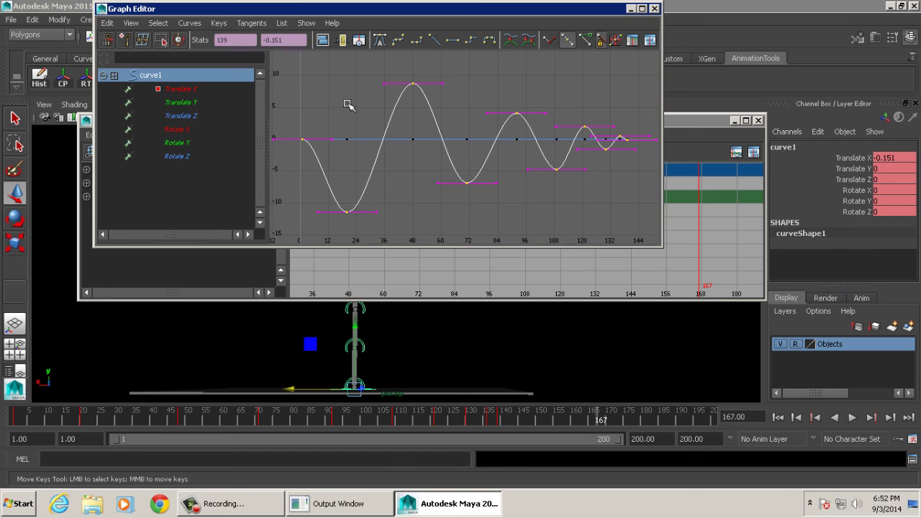
pyautogui.moveTo(208, 106); pyautogui.dragTo(189, 199)
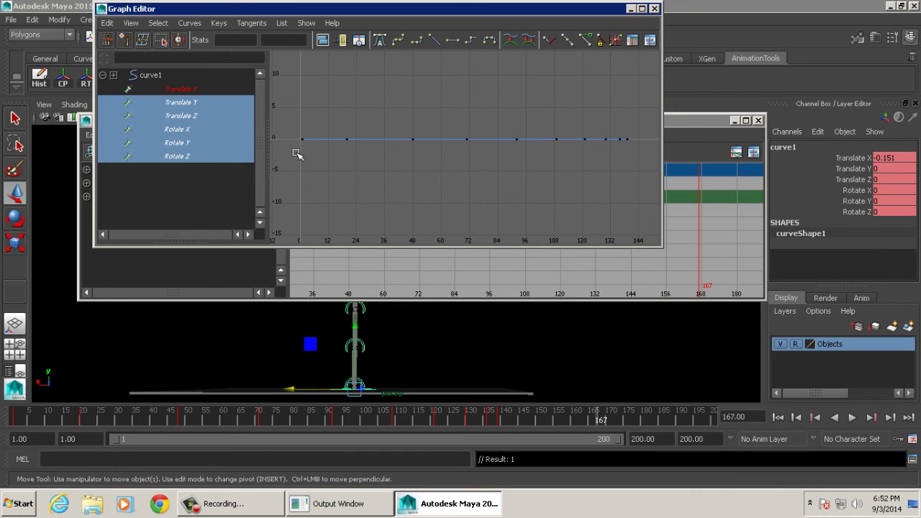
pyautogui.moveTo(286, 91); pyautogui.dragTo(649, 192)
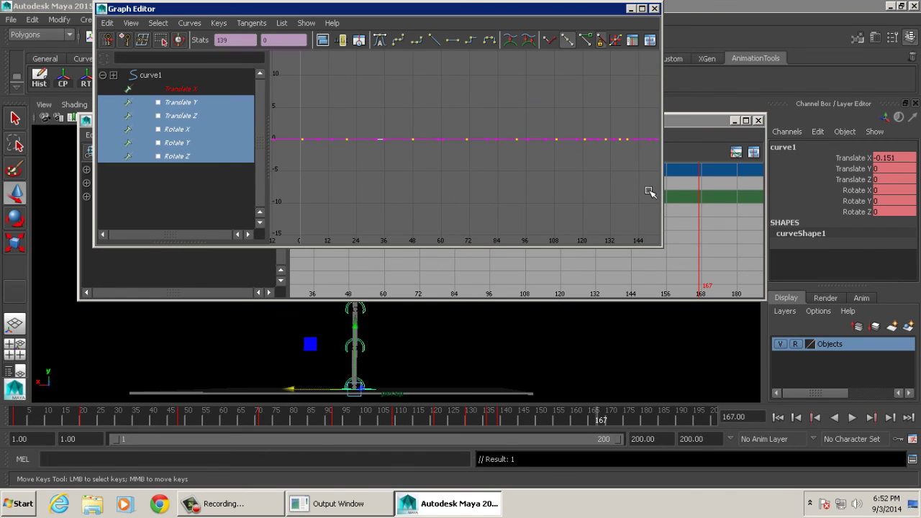
pyautogui.press('Delete')
pyautogui.click(202, 89)
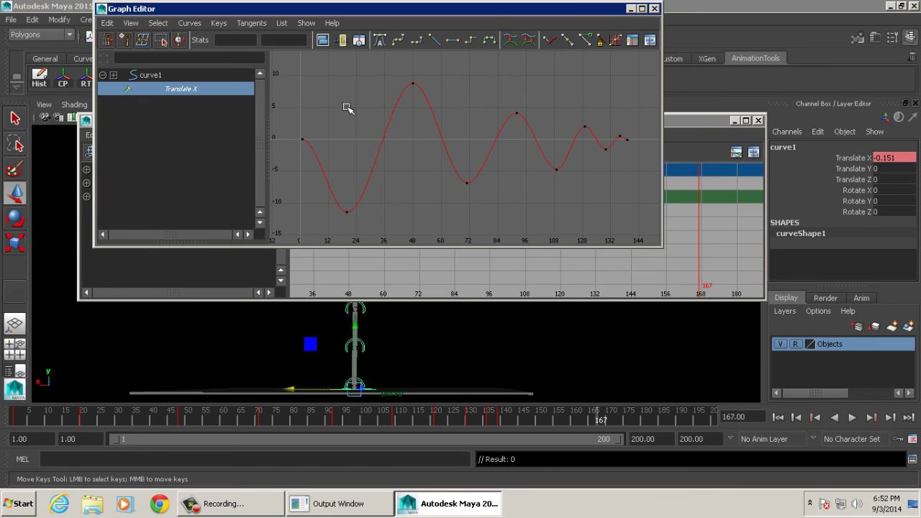
pyautogui.moveTo(304, 198); pyautogui.dragTo(392, 217)
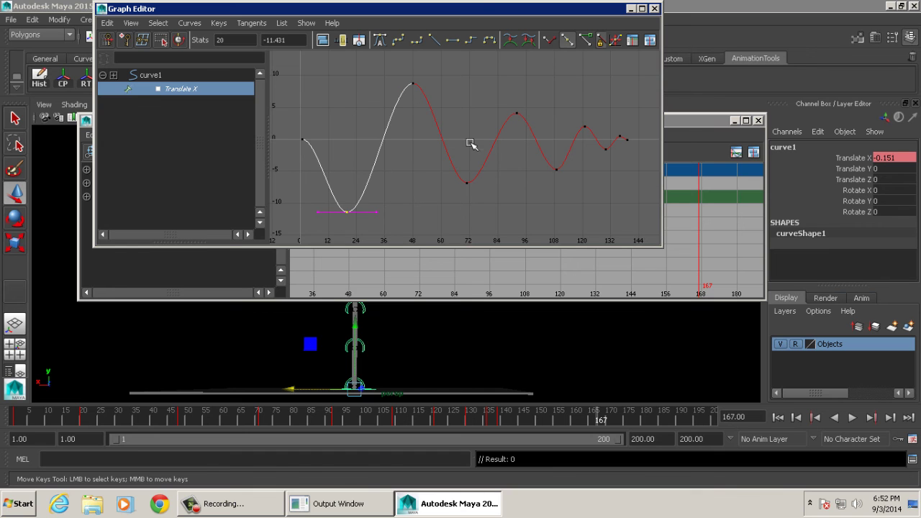
pyautogui.moveTo(476, 95); pyautogui.dragTo(529, 143)
pyautogui.moveTo(529, 142)
pyautogui.mouseDown(button='middle')
pyautogui.moveTo(520, 139)
pyautogui.moveTo(522, 149)
pyautogui.mouseUp(button='middle')
pyautogui.hotkey('ctrl', 'z')
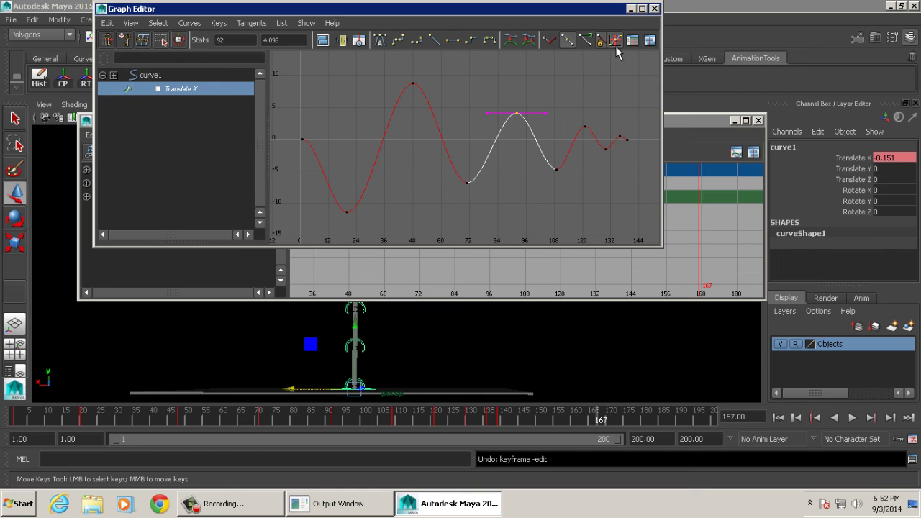
# Step: Reduce curve1's Translate X keys to about -3.678 at frame 109, 2.4 at frame 92 and 1.199 at frame 121
pyautogui.moveTo(527, 148); pyautogui.dragTo(571, 179)
pyautogui.moveTo(529, 99); pyautogui.dragTo(540, 130)
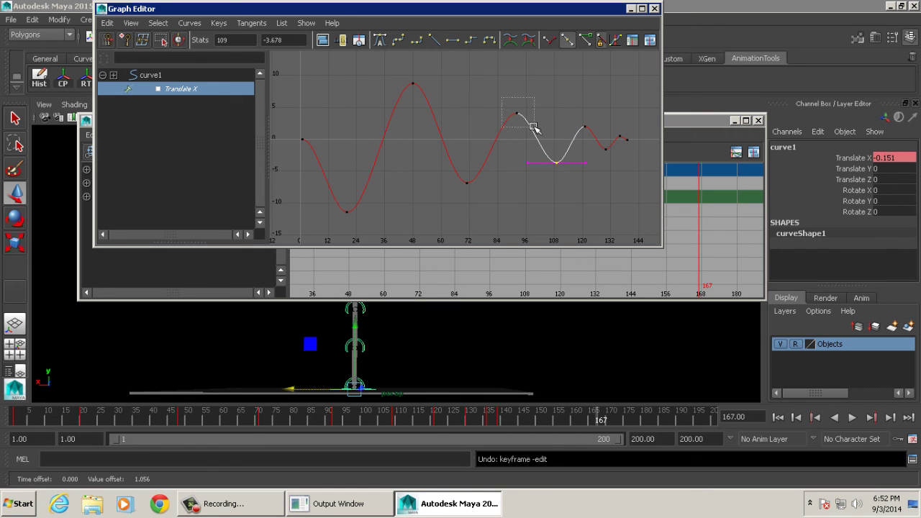
pyautogui.moveTo(541, 129); pyautogui.dragTo(538, 148, button='middle')
pyautogui.moveTo(569, 120); pyautogui.dragTo(590, 140)
pyautogui.moveTo(590, 139); pyautogui.dragTo(592, 148, button='middle')
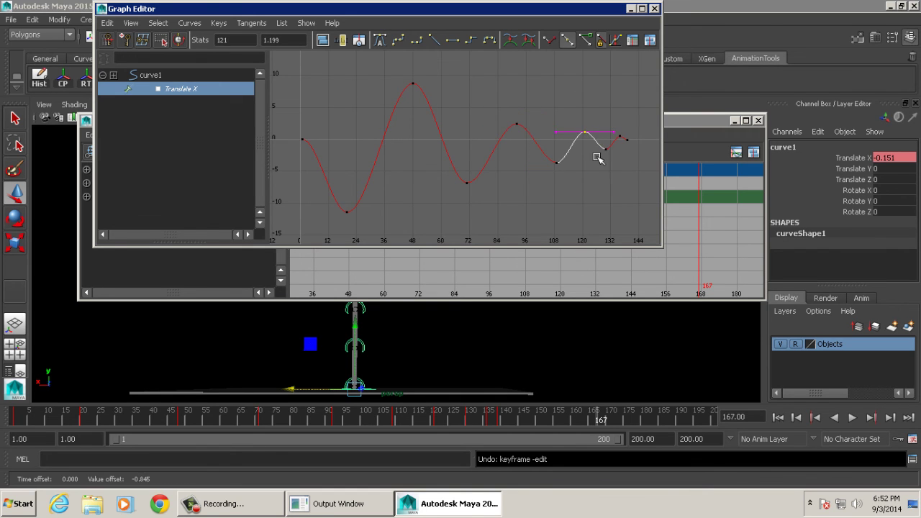
# Step: Reduce curve1's Translate X keys to about -0.942 at frame 130 and 0.409 at frame 136
pyautogui.click(620, 168)
pyautogui.moveTo(608, 172); pyautogui.dragTo(594, 144)
pyautogui.moveTo(612, 144)
pyautogui.mouseDown(button='middle')
pyautogui.moveTo(610, 163)
pyautogui.moveTo(611, 134)
pyautogui.moveTo(619, 137)
pyautogui.mouseUp(button='middle')
pyautogui.click(617, 164)
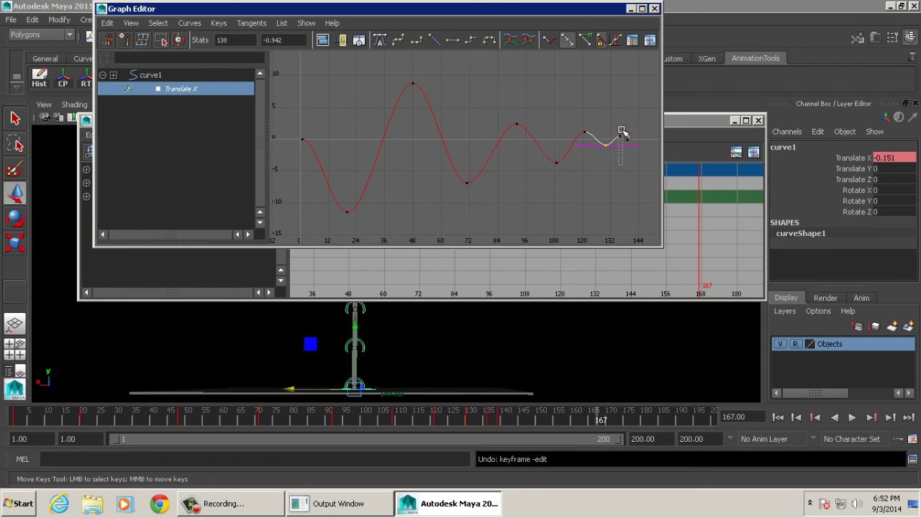
pyautogui.moveTo(621, 132); pyautogui.dragTo(617, 171)
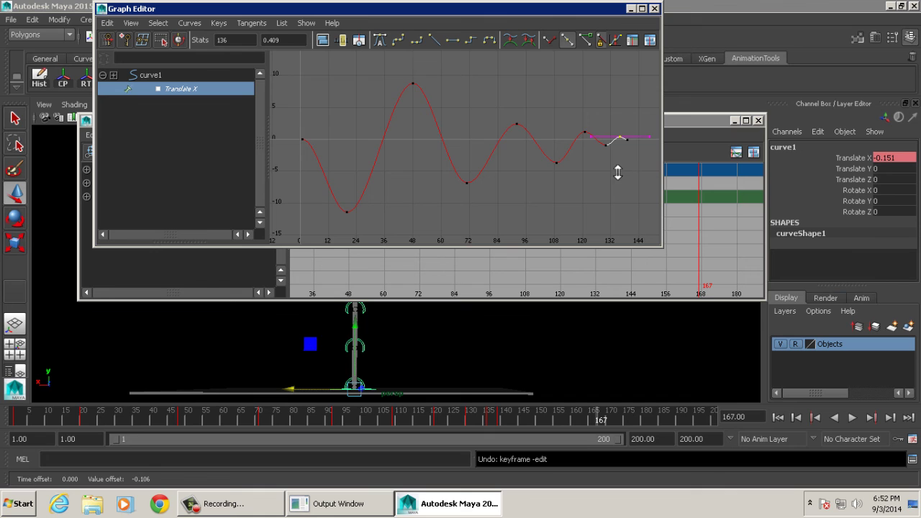
# Step: Flatten the Translate X curve further by setting frame 121 to about 0.882 and frame 109 to about -1.883
pyautogui.moveTo(592, 109); pyautogui.dragTo(582, 172)
pyautogui.moveTo(582, 173); pyautogui.dragTo(583, 175, button='middle')
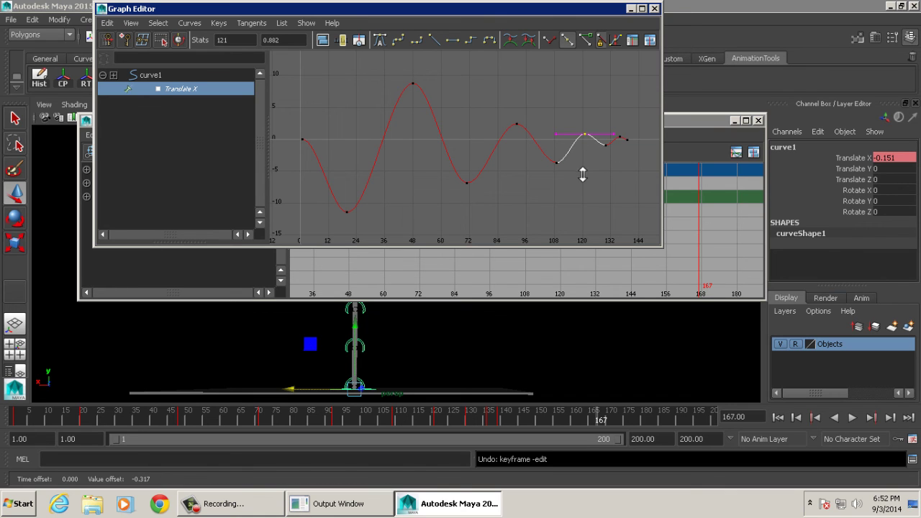
pyautogui.moveTo(559, 148); pyautogui.dragTo(559, 189)
pyautogui.moveTo(559, 189); pyautogui.dragTo(561, 180, button='middle')
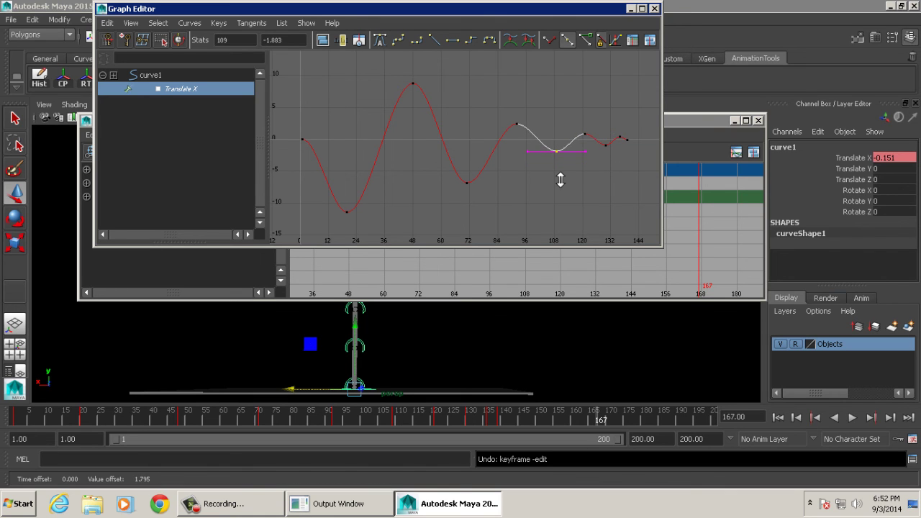
# Step: Close the Graph Editor and Dope Sheet, and play back the stick's side-to-side motion
pyautogui.click(653, 9)
pyautogui.click(758, 120)
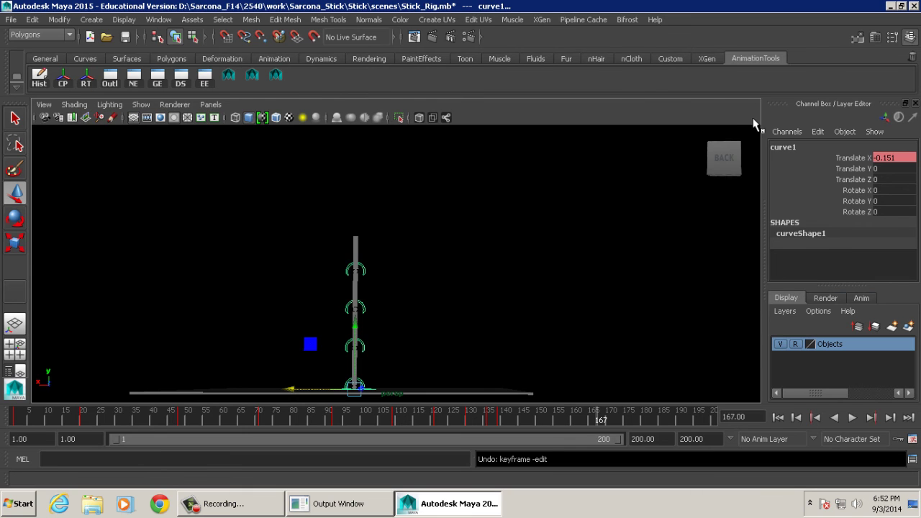
pyautogui.hotkey('alt', 'v')
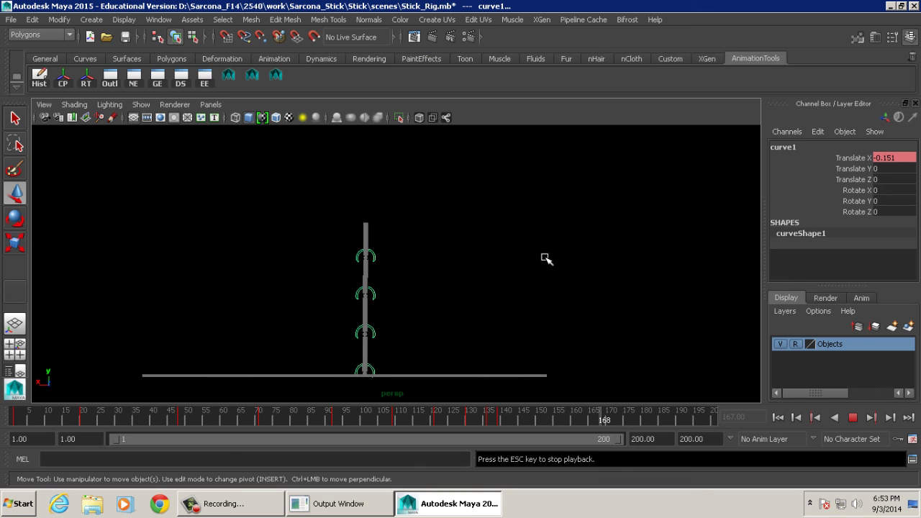
pyautogui.press('Escape')
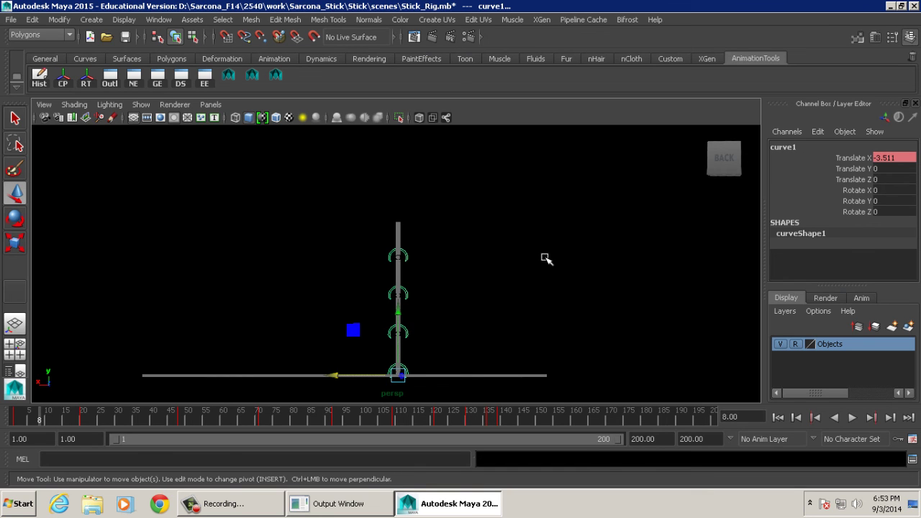
# Step: Shift the last four Translate X keys of curve1 earlier in the Dope Sheet, to frames 115, 121, 124 and 127
pyautogui.click(157, 76)
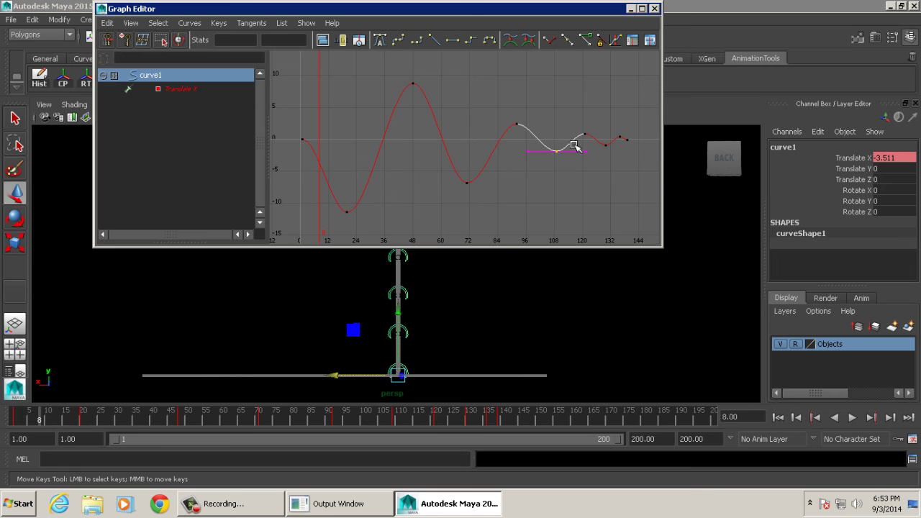
pyautogui.moveTo(255, 8); pyautogui.dragTo(216, 122)
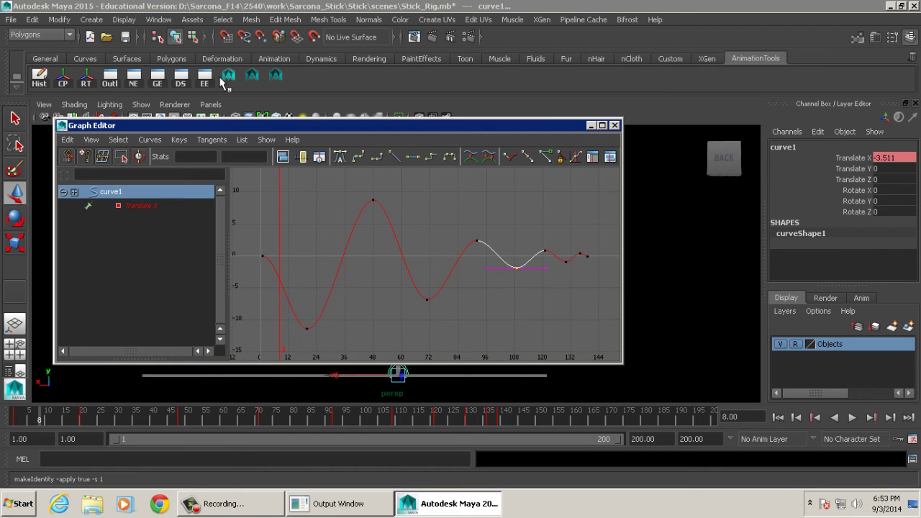
pyautogui.click(181, 76)
pyautogui.moveTo(564, 240); pyautogui.dragTo(633, 187)
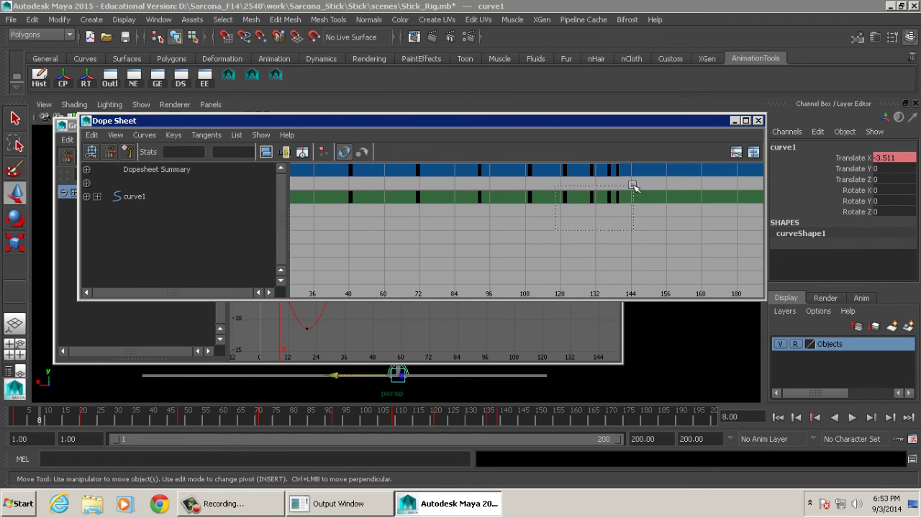
pyautogui.moveTo(618, 213); pyautogui.dragTo(609, 220, button='middle')
pyautogui.moveTo(626, 190); pyautogui.dragTo(617, 199, button='middle')
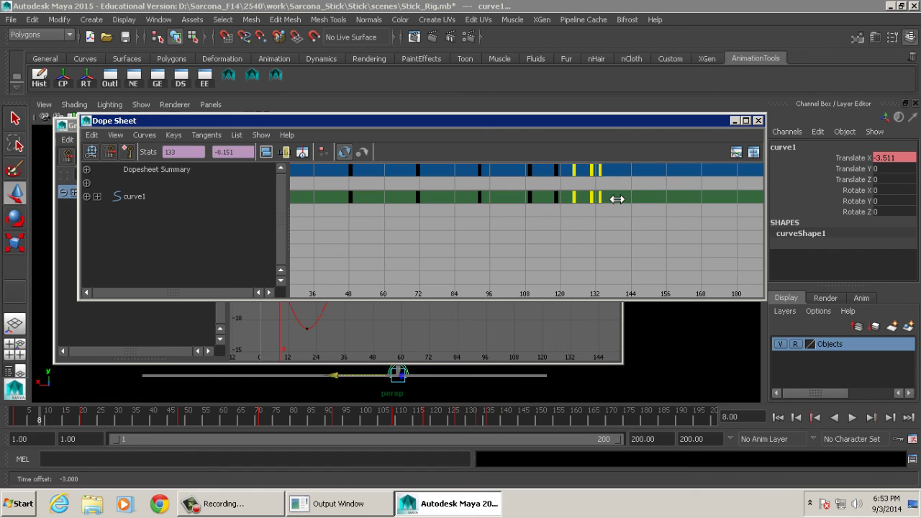
pyautogui.moveTo(587, 226); pyautogui.dragTo(541, 156, button='middle')
pyautogui.moveTo(521, 127); pyautogui.dragTo(530, 53)
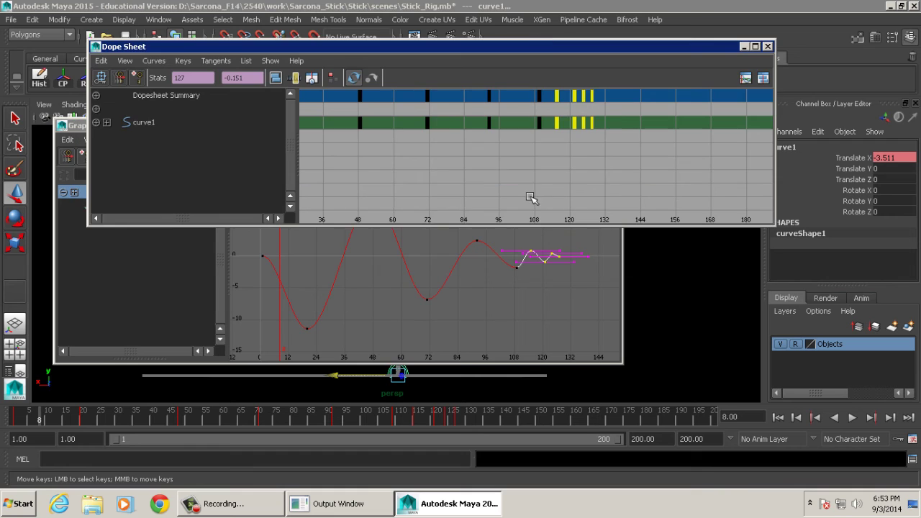
# Step: Bring the Graph Editor forward, orbit to a level view of the rig and play back the retimed sway
pyautogui.click(573, 288)
pyautogui.moveTo(557, 129); pyautogui.dragTo(712, 19)
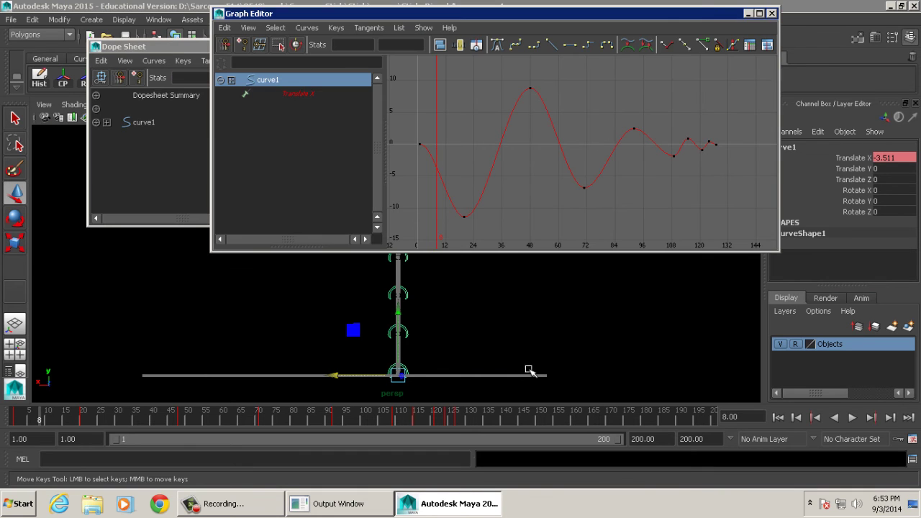
pyautogui.keyDown('alt'); pyautogui.moveTo(514, 339); pyautogui.dragTo(377, 389); pyautogui.keyUp('alt')
pyautogui.hotkey('alt', 'v')
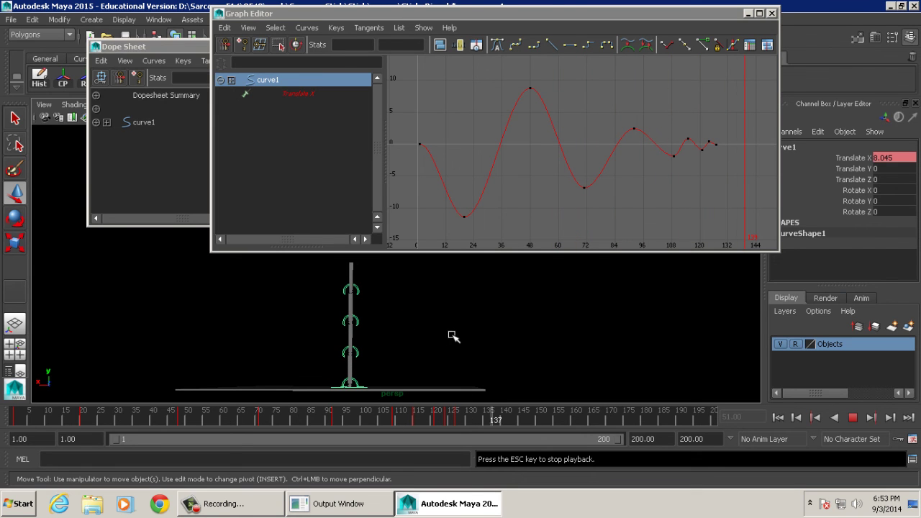
pyautogui.press('Escape')
# Step: Reduce curve1's Translate X keys to 0.322 at frame 115 and about -1.1 at frame 109
pyautogui.click(695, 144)
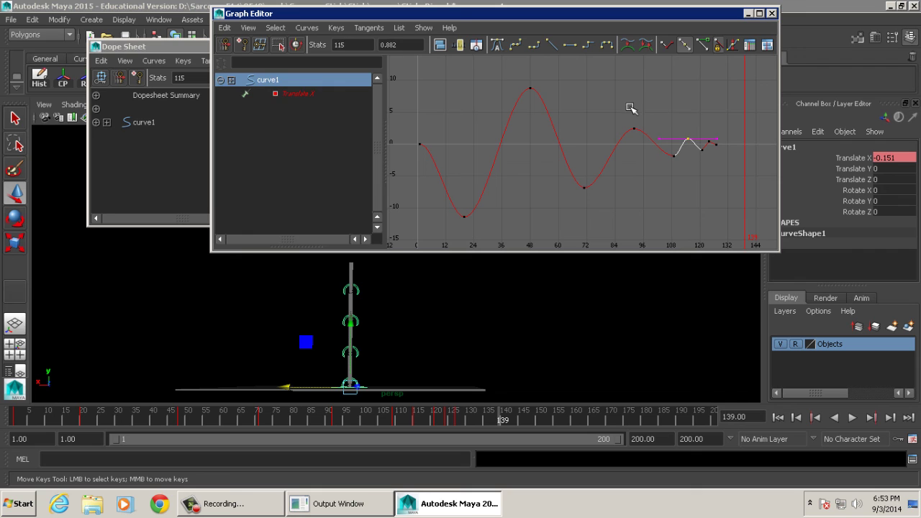
pyautogui.click(634, 128)
pyautogui.moveTo(340, 419); pyautogui.dragTo(415, 421)
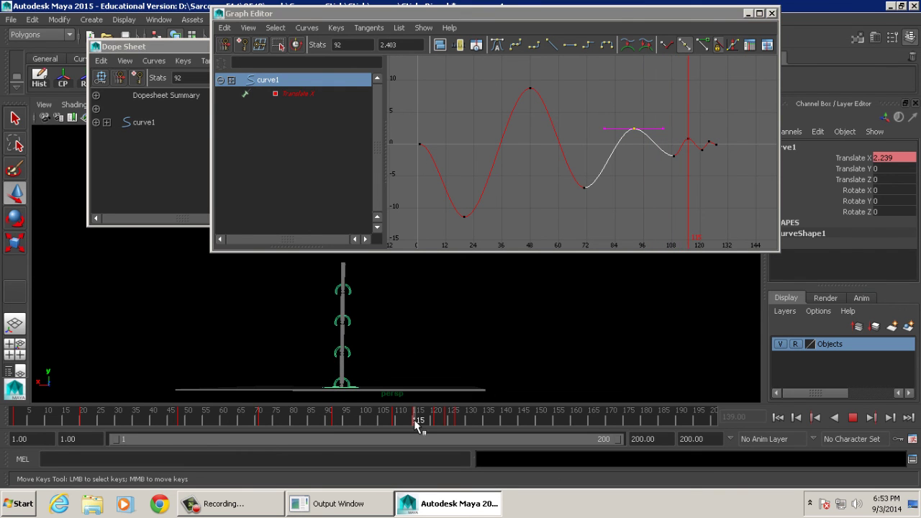
pyautogui.moveTo(719, 119); pyautogui.dragTo(625, 193)
pyautogui.press('f')
pyautogui.click(645, 143)
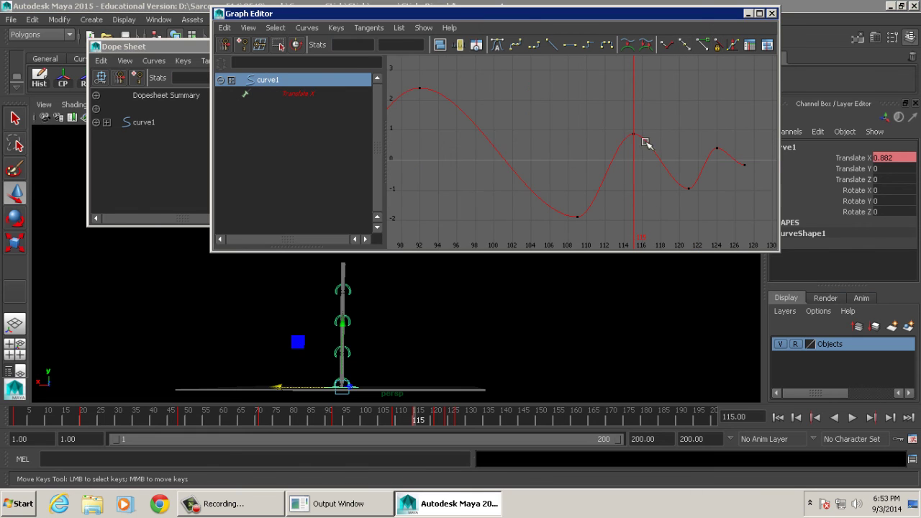
pyautogui.moveTo(610, 101); pyautogui.dragTo(655, 161)
pyautogui.moveTo(635, 165); pyautogui.dragTo(634, 182, button='middle')
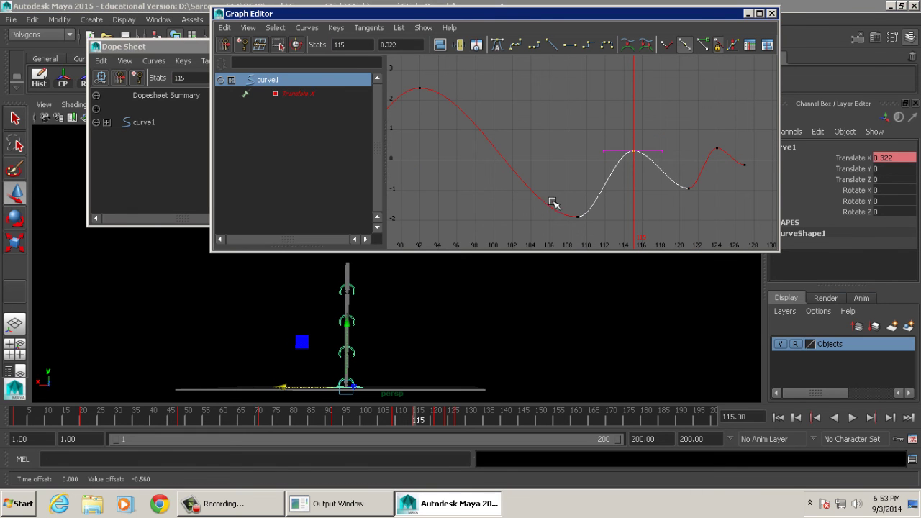
pyautogui.moveTo(552, 203); pyautogui.dragTo(587, 227)
pyautogui.moveTo(597, 245); pyautogui.dragTo(598, 217, button='middle')
# Step: Reduce the Translate X keys to about -0.5 at frame 121 and 0.207 at frame 124, and play back the motion
pyautogui.moveTo(660, 203); pyautogui.dragTo(714, 188)
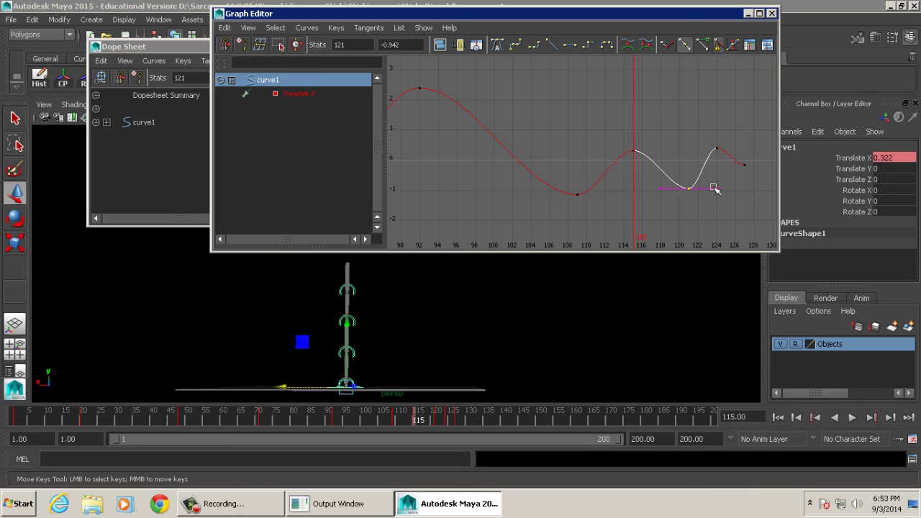
pyautogui.moveTo(713, 189); pyautogui.dragTo(672, 183, button='middle')
pyautogui.hotkey('ctrl', 'z')
pyautogui.click(716, 148)
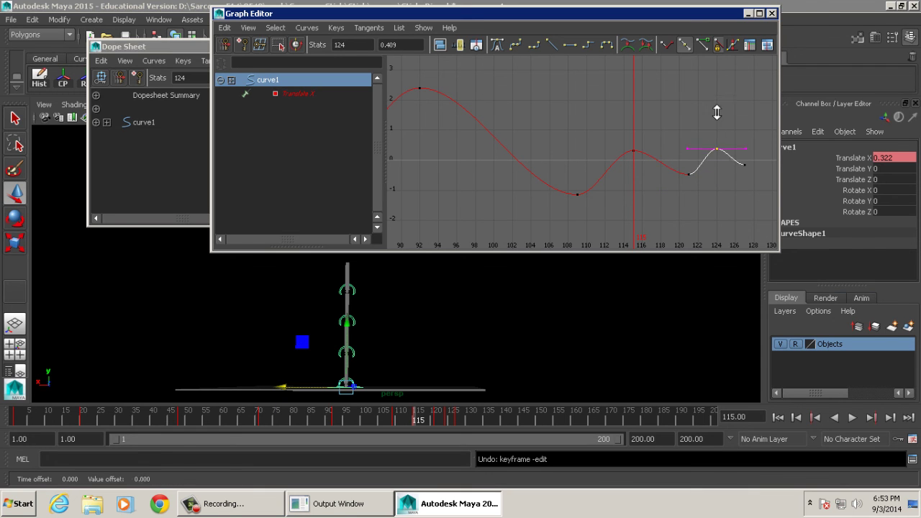
pyautogui.moveTo(717, 112); pyautogui.dragTo(698, 144, button='middle')
pyautogui.hotkey('alt', 'v')
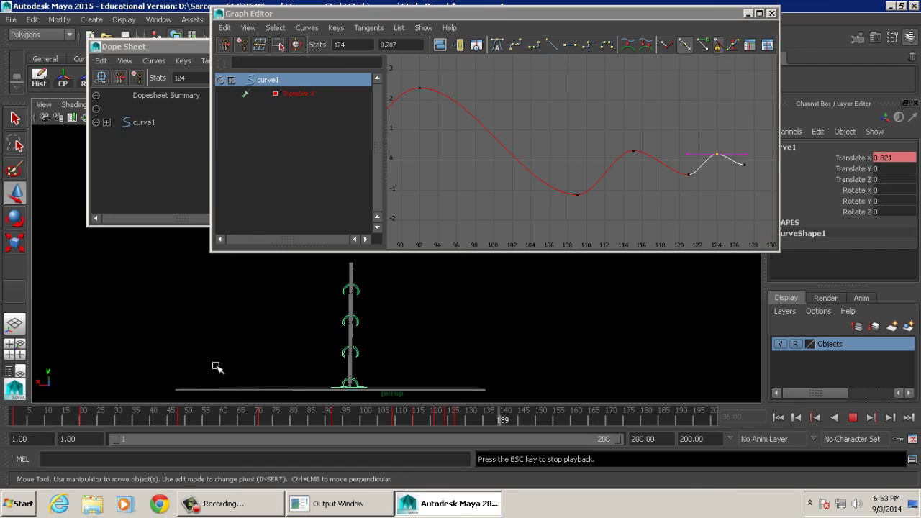
pyautogui.press('Escape')
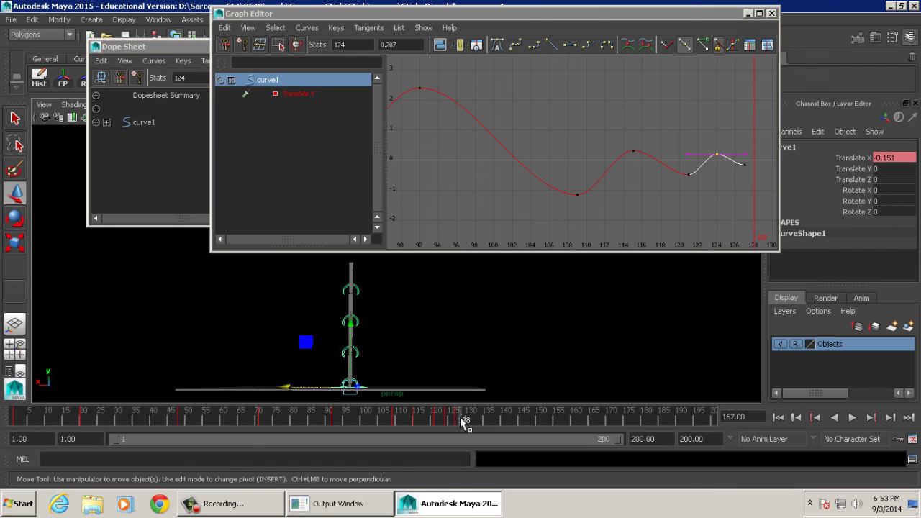
# Step: Key only Translate X of curve1 at frame 129, and set the frame 124 key's value to 0
pyautogui.moveTo(459, 417); pyautogui.dragTo(461, 417)
pyautogui.press('s')
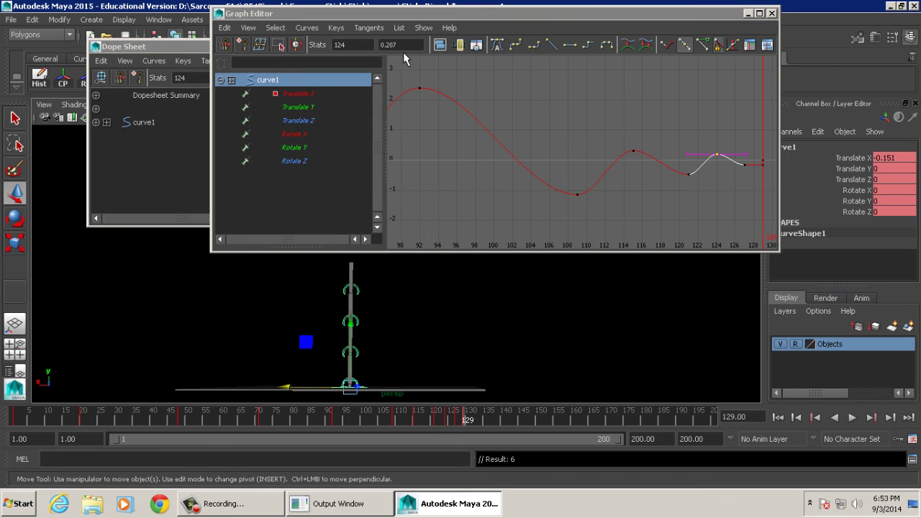
pyautogui.hotkey('ctrl', 'z')
pyautogui.click(842, 159)
pyautogui.rightClick(849, 159)
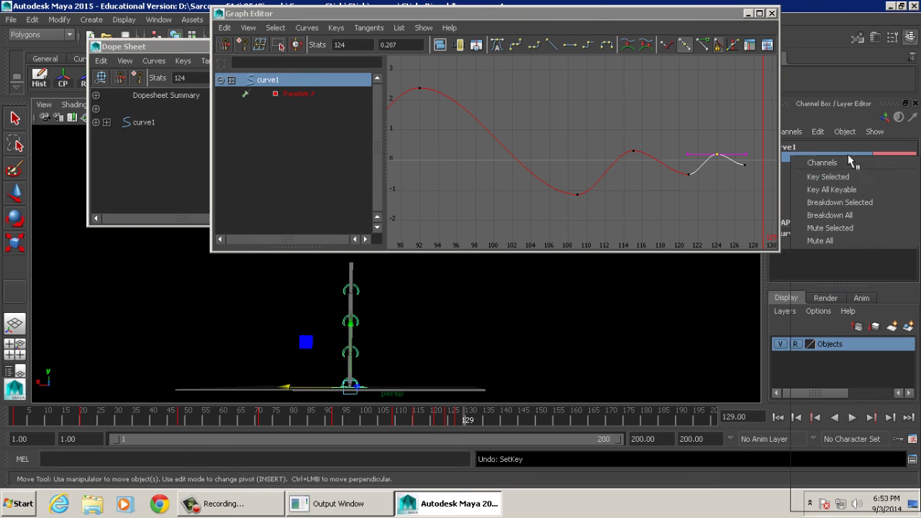
pyautogui.click(838, 178)
pyautogui.write('0')
pyautogui.press('Return')
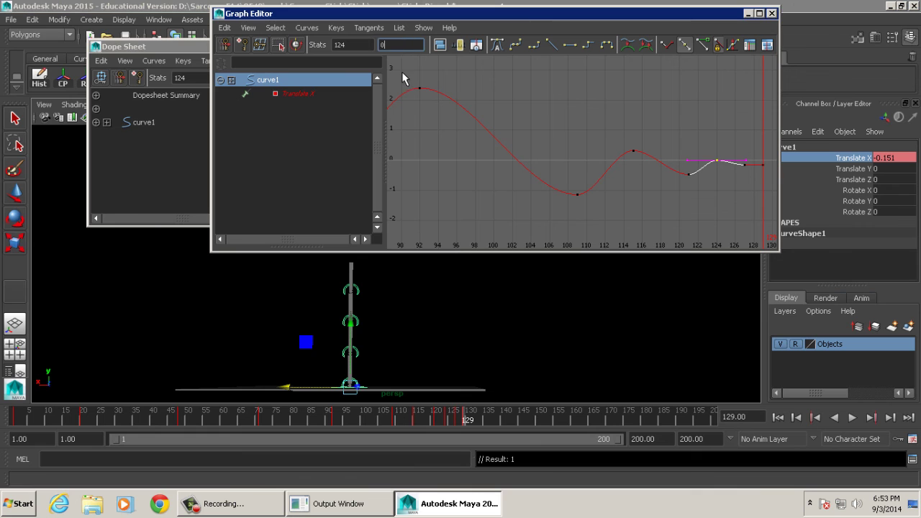
# Step: Set curve1's Translate X to 0 at frame 129 and key only that channel
pyautogui.press('s')
pyautogui.hotkey('ctrl', 'z')
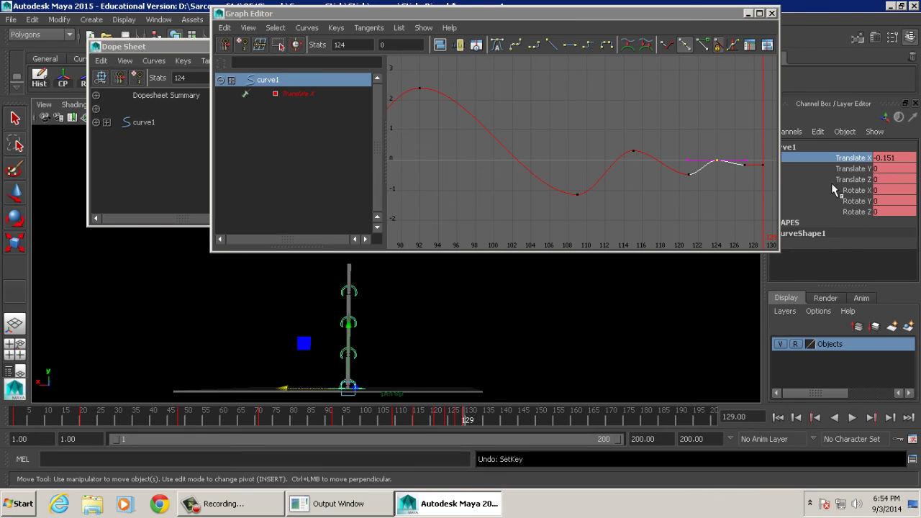
pyautogui.click(884, 158)
pyautogui.press('Return')
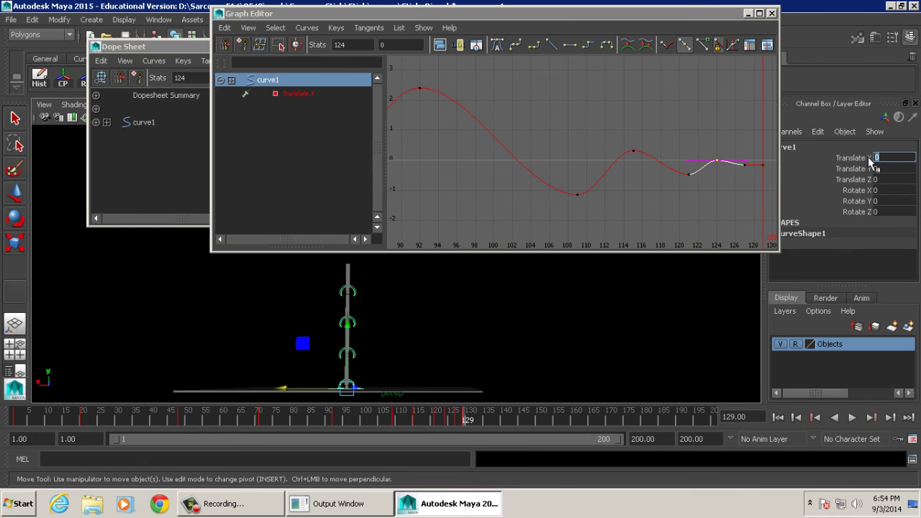
pyautogui.rightClick(868, 157)
pyautogui.click(838, 177)
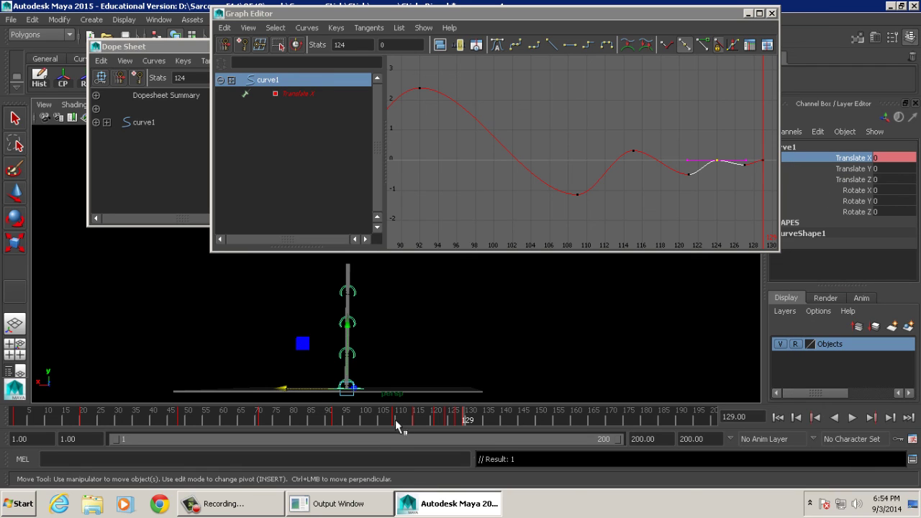
# Step: Play back the sway twice, adjusting the view to see how the stick settles
pyautogui.hotkey('alt', 'v')
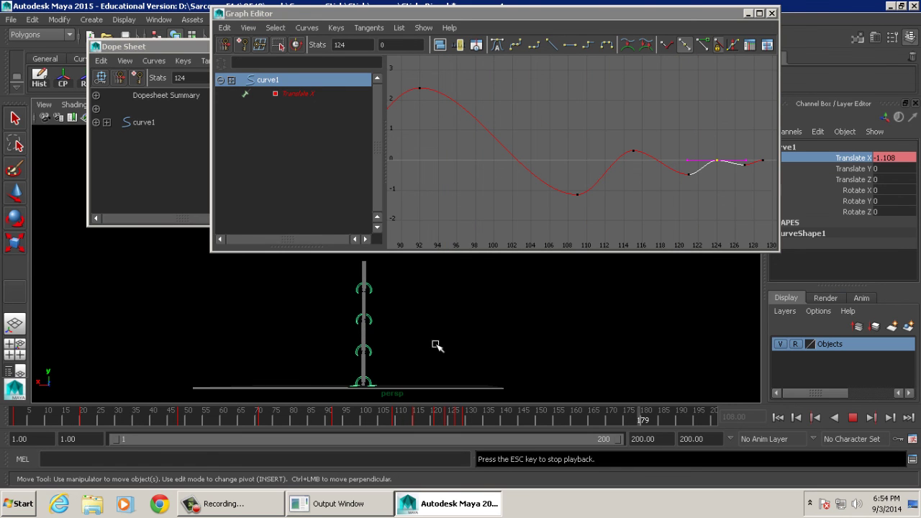
pyautogui.press('Escape')
pyautogui.keyDown('alt'); pyautogui.moveTo(466, 363); pyautogui.dragTo(391, 333); pyautogui.keyUp('alt')
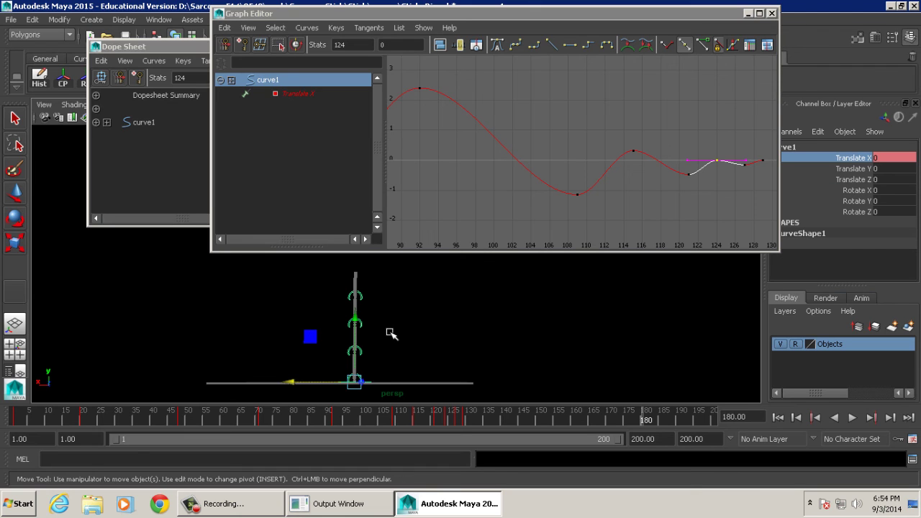
pyautogui.hotkey('alt', 'v')
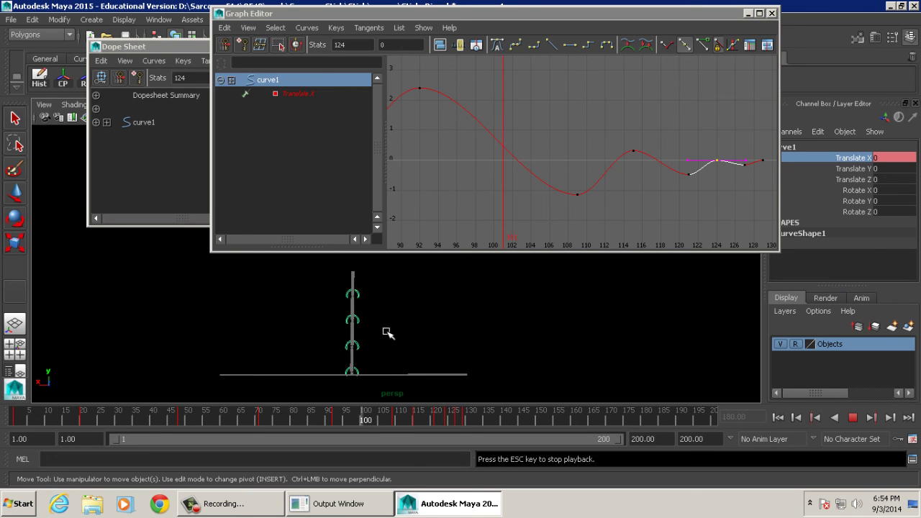
pyautogui.press('Escape')
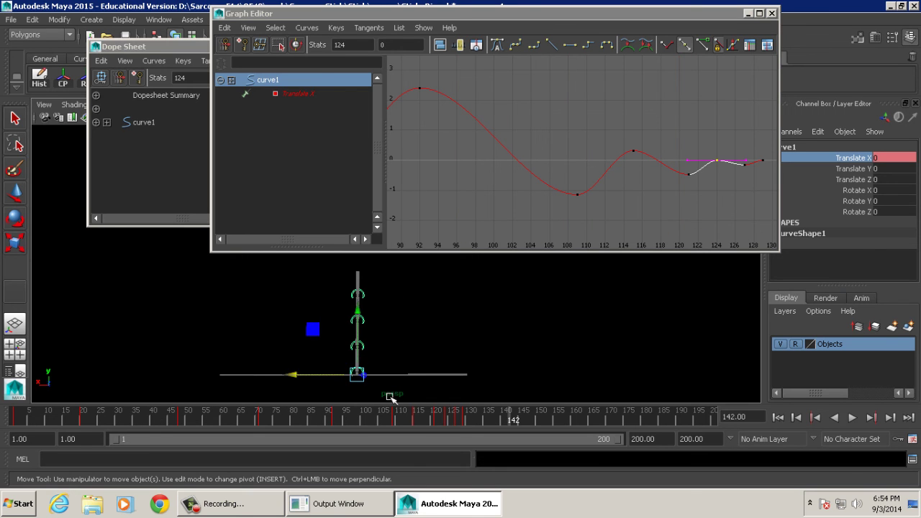
# Step: Move curve1's last six keys, from frame 109 onward, four frames earlier and play back the motion
pyautogui.click(179, 147)
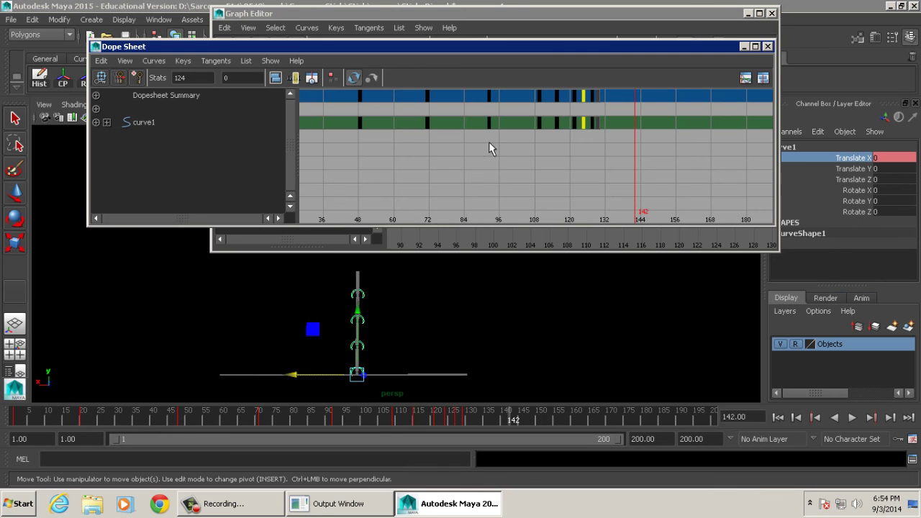
pyautogui.moveTo(353, 416); pyautogui.dragTo(369, 417)
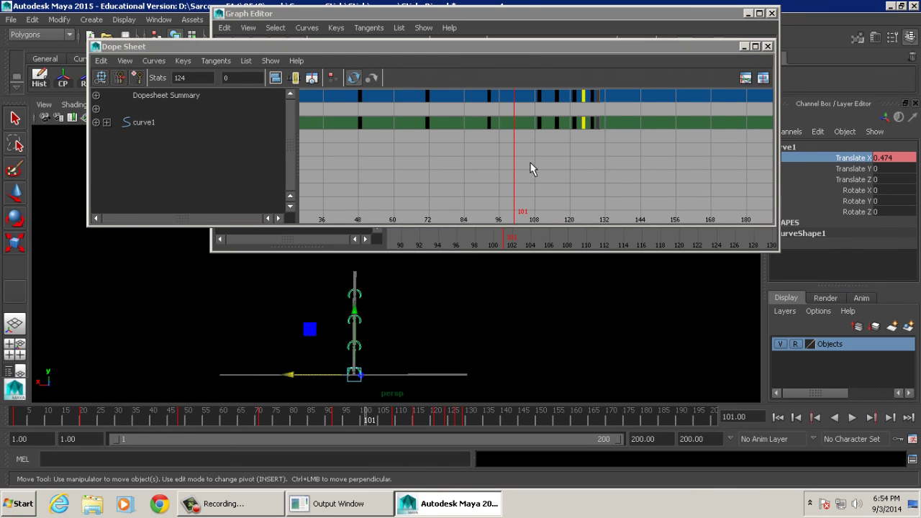
pyautogui.moveTo(530, 164); pyautogui.dragTo(598, 147)
pyautogui.moveTo(597, 147); pyautogui.dragTo(581, 150, button='middle')
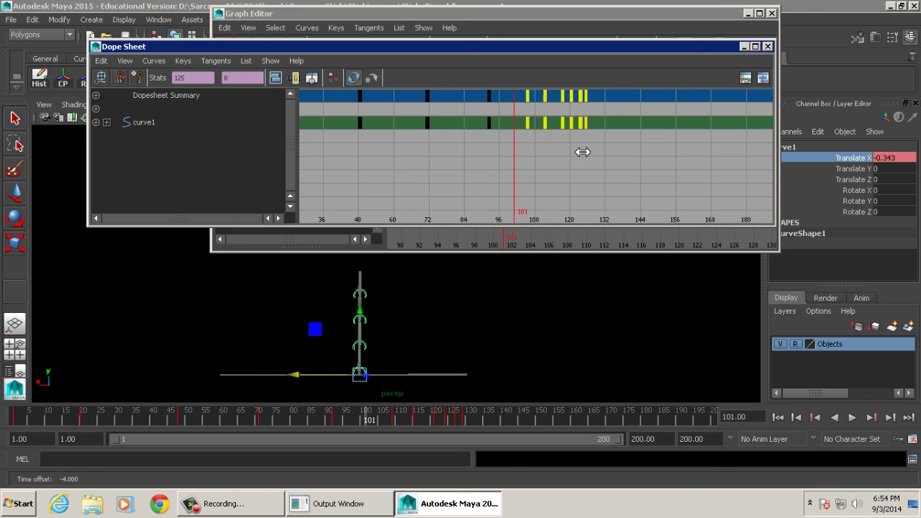
pyautogui.hotkey('alt', 'v')
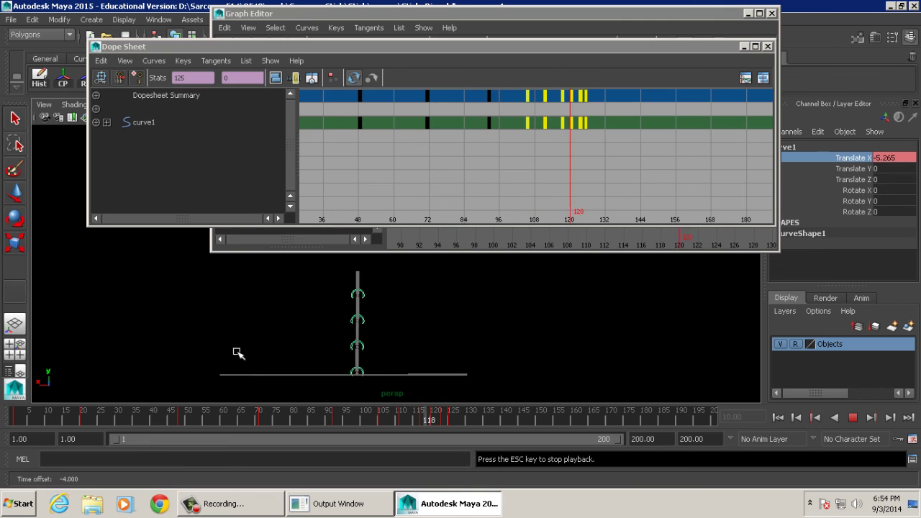
pyautogui.press('Escape')
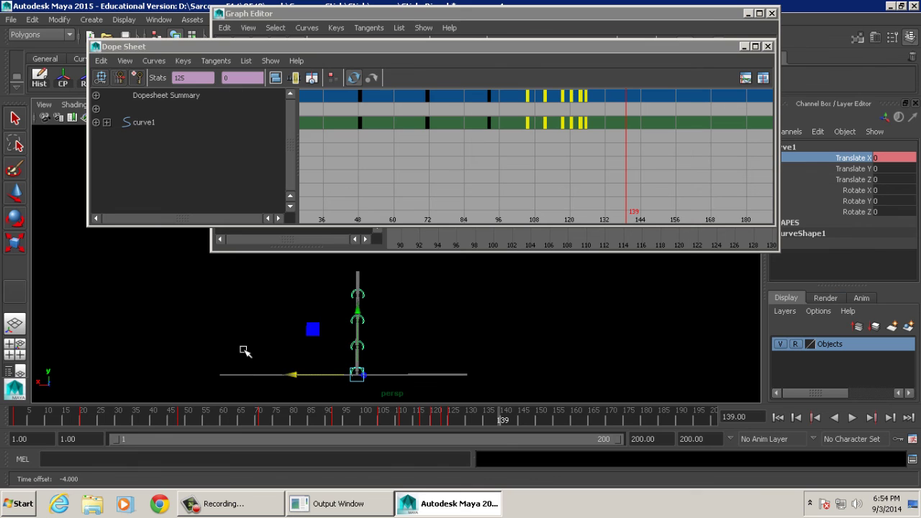
# Step: Select the lowest arc control on the stick, return to frame 1, and close the Dope Sheet and Graph Editor
pyautogui.click(382, 360)
pyautogui.keyDown('alt'); pyautogui.moveTo(381, 358); pyautogui.dragTo(554, 303, button='right'); pyautogui.keyUp('alt')
pyautogui.scroll(2, 438, 275)
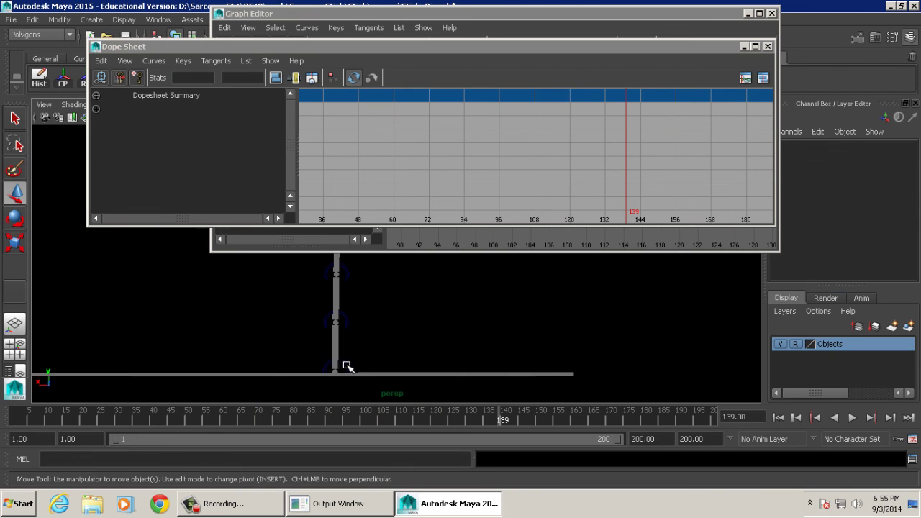
pyautogui.click(344, 367)
pyautogui.click(8, 416)
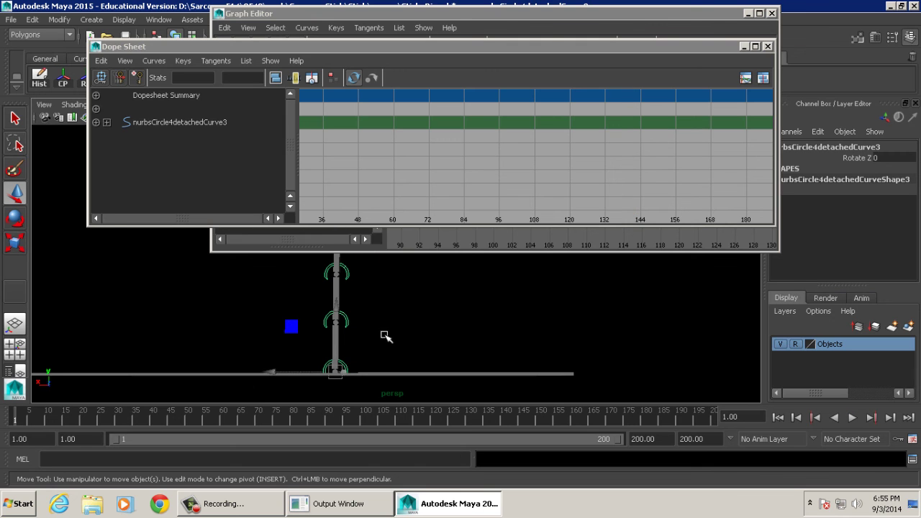
pyautogui.click(766, 45)
pyautogui.click(771, 13)
pyautogui.keyDown('alt'); pyautogui.moveTo(431, 259); pyautogui.dragTo(471, 228); pyautogui.keyUp('alt')
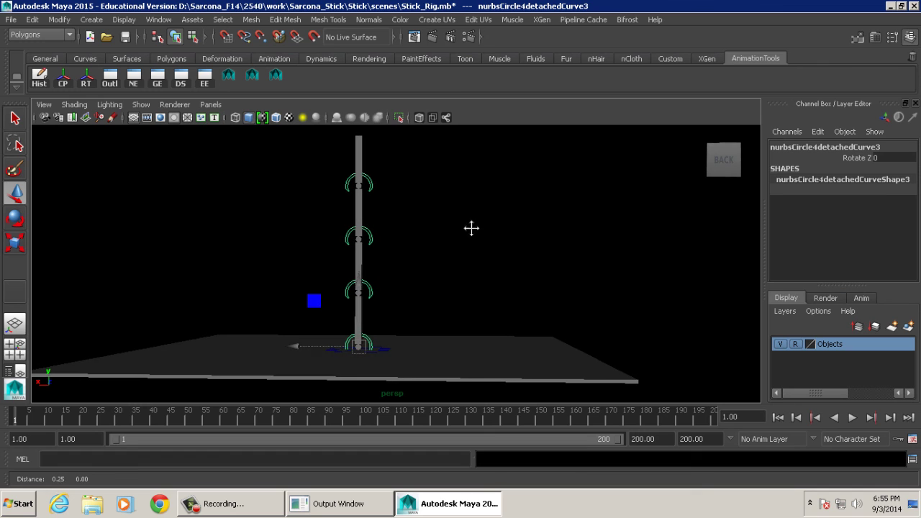
# Step: Play back the stick's sway in the unobstructed viewport and go to frame 20
pyautogui.hotkey('alt', 'v')
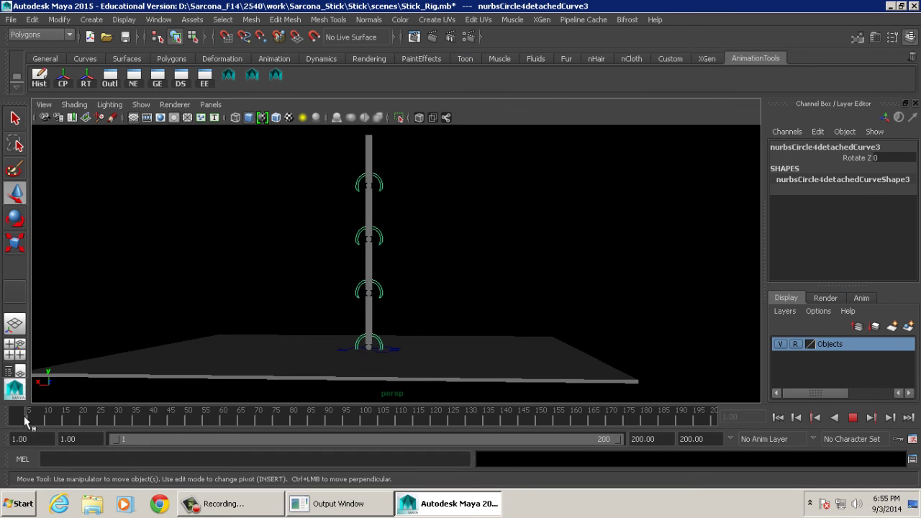
pyautogui.moveTo(93, 415)
pyautogui.mouseDown()
pyautogui.moveTo(29, 417)
pyautogui.moveTo(82, 419)
pyautogui.mouseUp()
pyautogui.hotkey('alt', 'v')
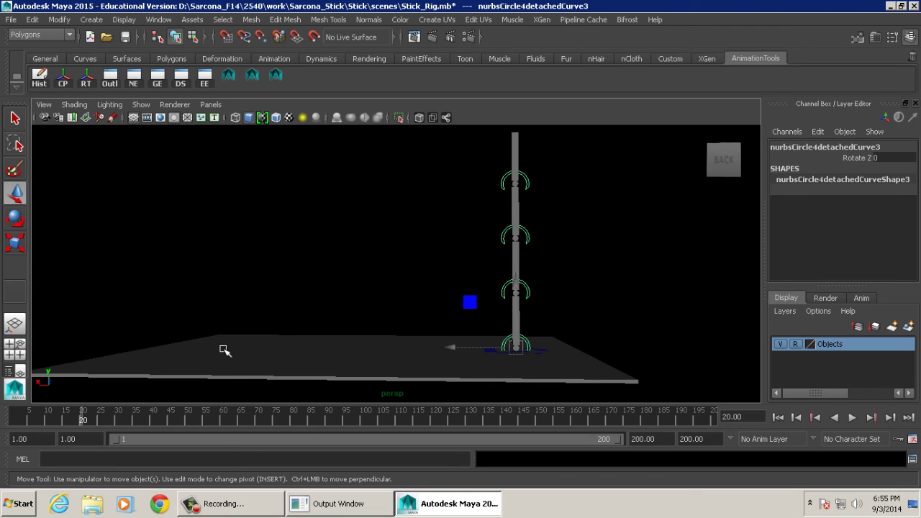
# Step: Return to frame 1 and key the lowest arc control's Rotate Z at 0
pyautogui.moveTo(83, 418); pyautogui.dragTo(3, 416)
pyautogui.hotkey('alt', 'v')
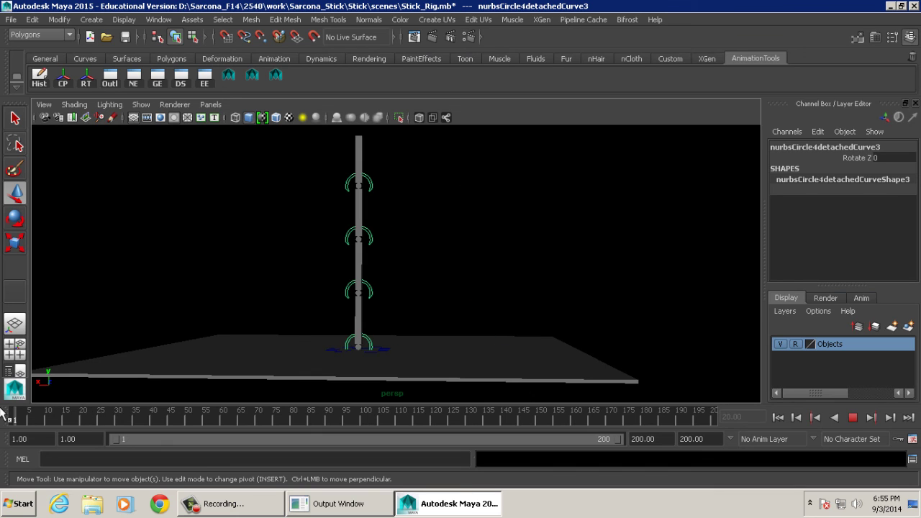
pyautogui.hotkey('alt', 'v')
pyautogui.press('s')
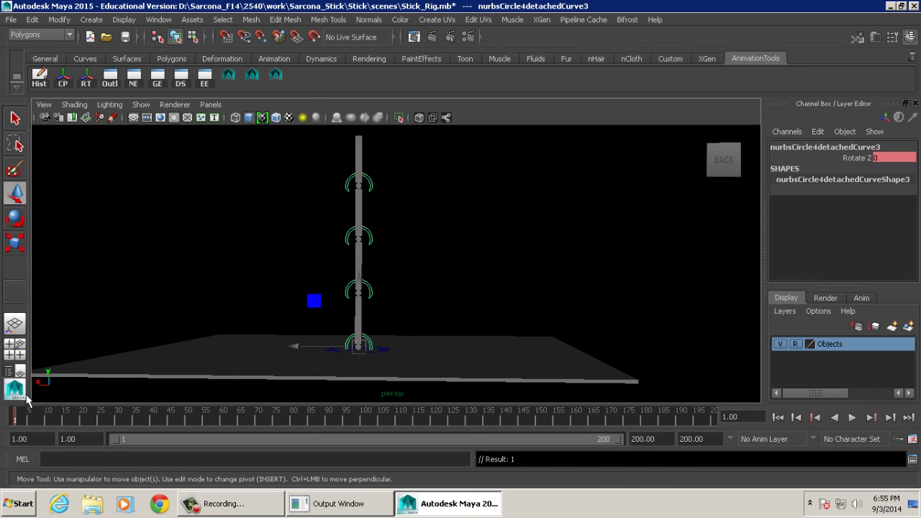
# Step: At frame 20, rotate the lowest arc control to about -36.7 degrees on Rotate Z, leaning the stick back toward its starting side
pyautogui.hotkey('alt', 'v')
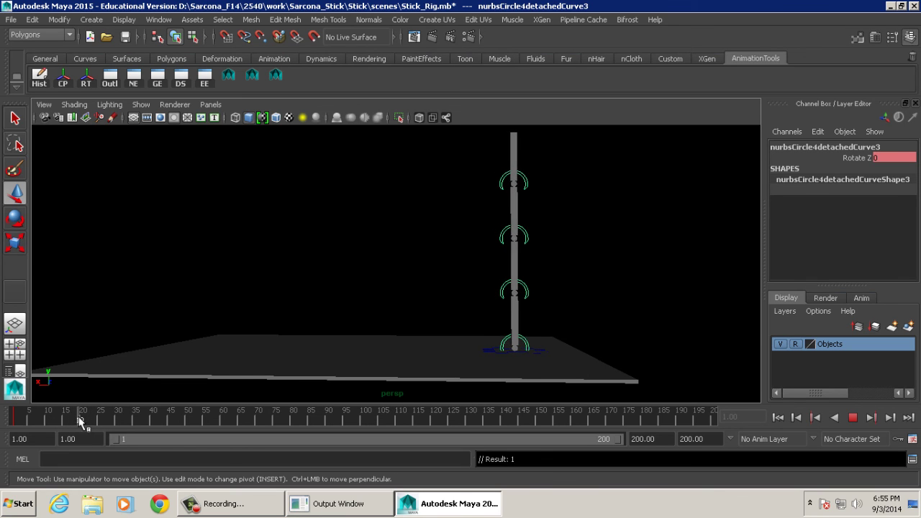
pyautogui.click(83, 421)
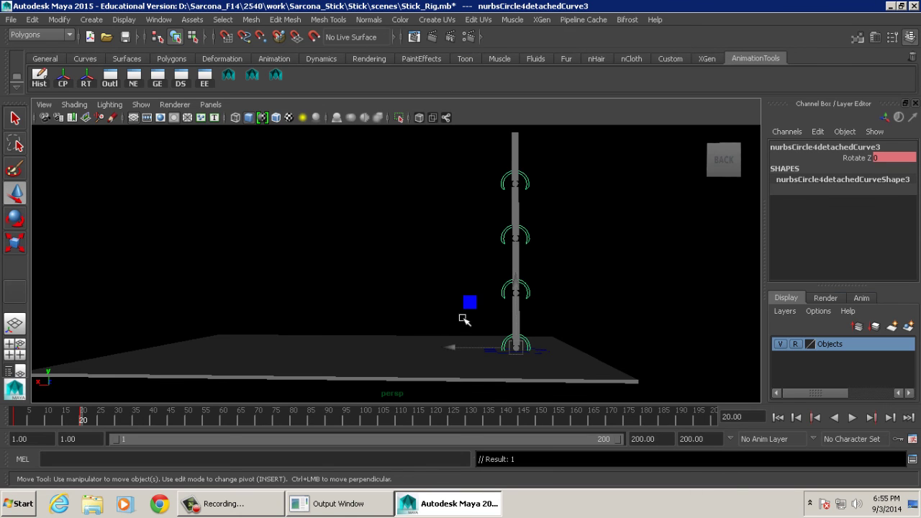
pyautogui.press('e')
pyautogui.moveTo(490, 294); pyautogui.dragTo(448, 311)
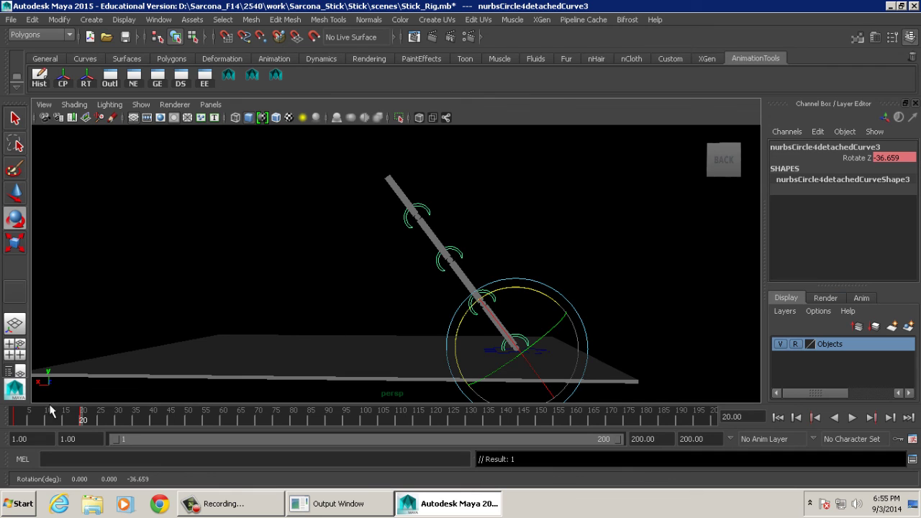
# Step: Scrub through the first lean, then key the lowest arc control's Rotate Z at about 35.6 degrees on frame 26
pyautogui.moveTo(45, 418); pyautogui.dragTo(25, 419)
pyautogui.hotkey('alt', 'v')
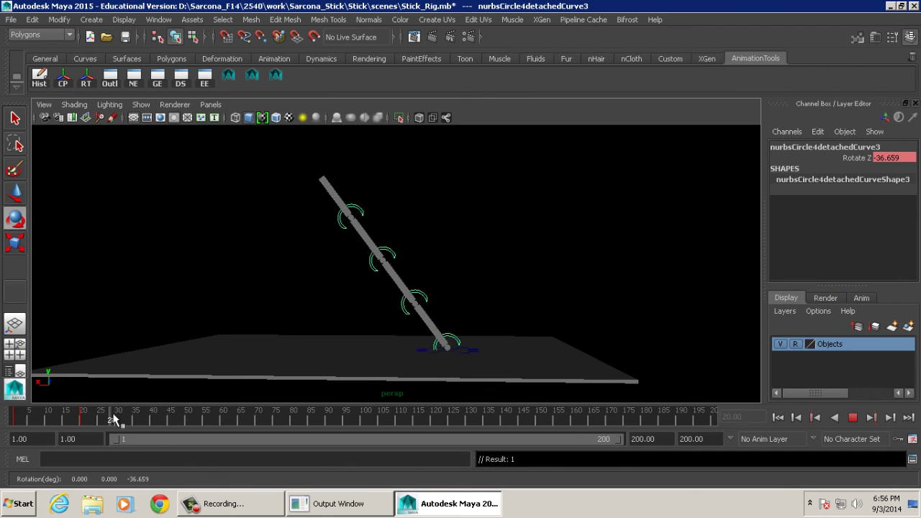
pyautogui.moveTo(118, 419)
pyautogui.mouseDown()
pyautogui.moveTo(13, 419)
pyautogui.moveTo(117, 420)
pyautogui.moveTo(20, 420)
pyautogui.moveTo(101, 418)
pyautogui.mouseUp()
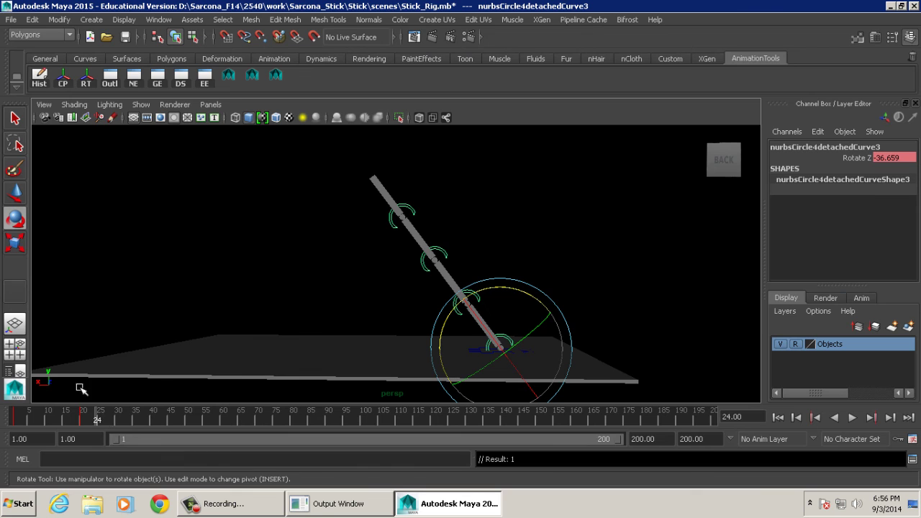
pyautogui.hotkey('alt', 'shift', 'v')
pyautogui.hotkey('alt', 'v')
pyautogui.moveTo(20, 416); pyautogui.dragTo(105, 417)
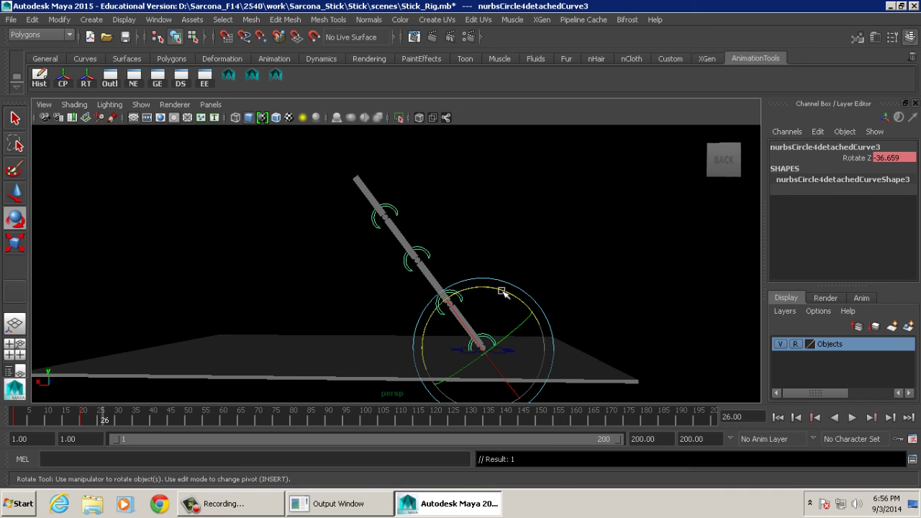
pyautogui.moveTo(502, 291); pyautogui.dragTo(559, 353)
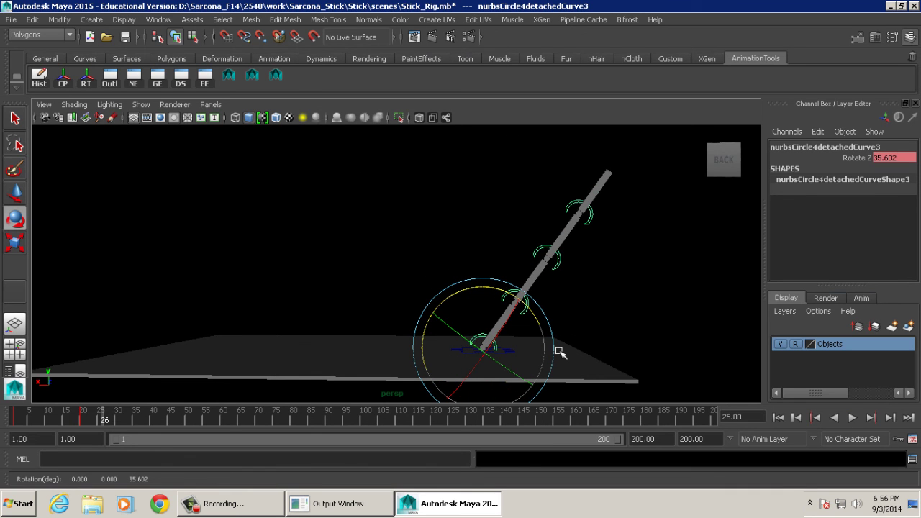
pyautogui.press('s')
# Step: Scrub the motion from the start and key the same 35.6-degree lean of the lowest arc control at frame 47
pyautogui.click(27, 416)
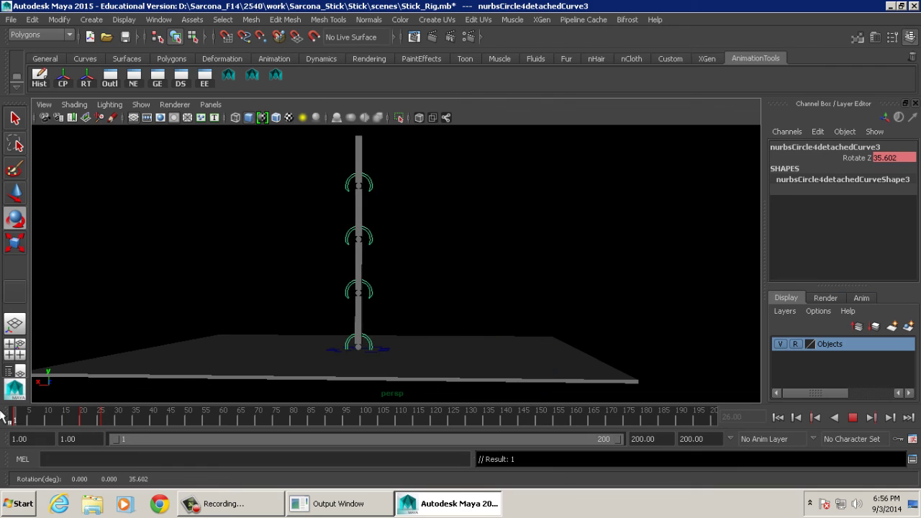
pyautogui.hotkey('alt', 'v')
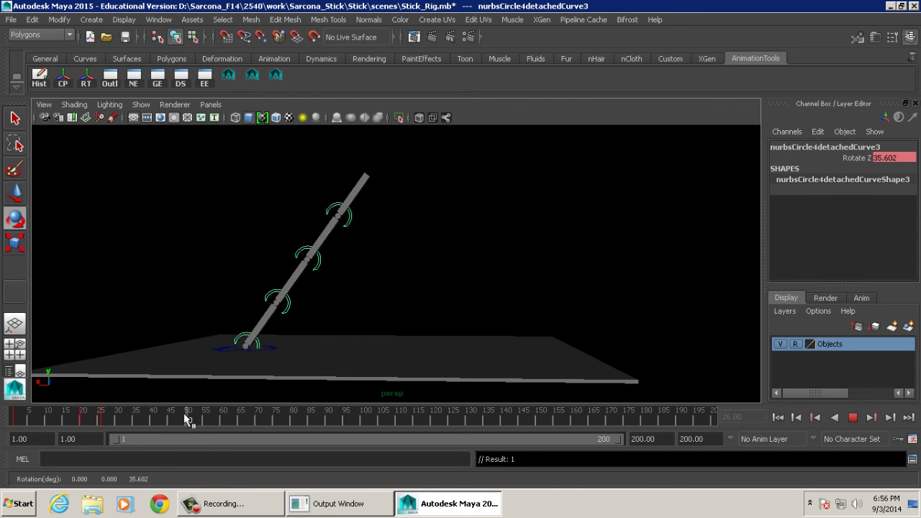
pyautogui.click(178, 419)
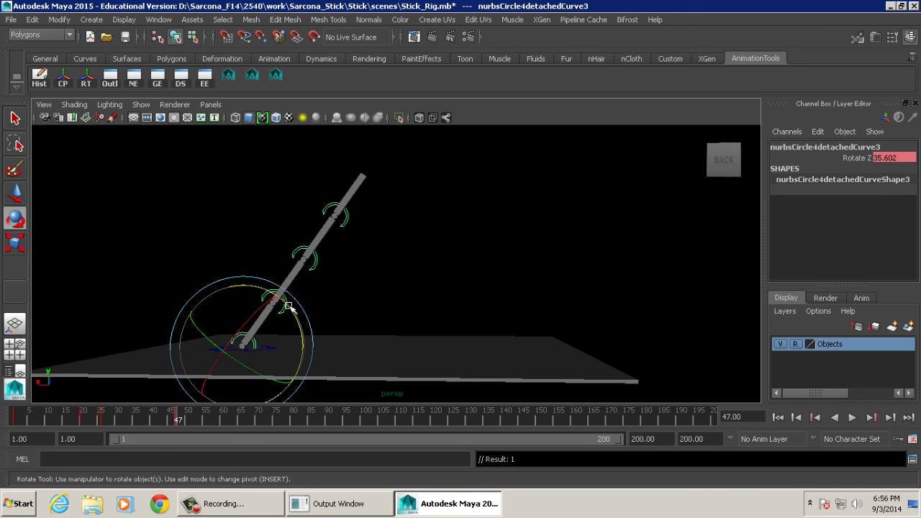
# Step: Key the lowest arc control's Rotate Z at about -48.6 degrees on frame 55 and play back the motion
pyautogui.hotkey('alt', 'v')
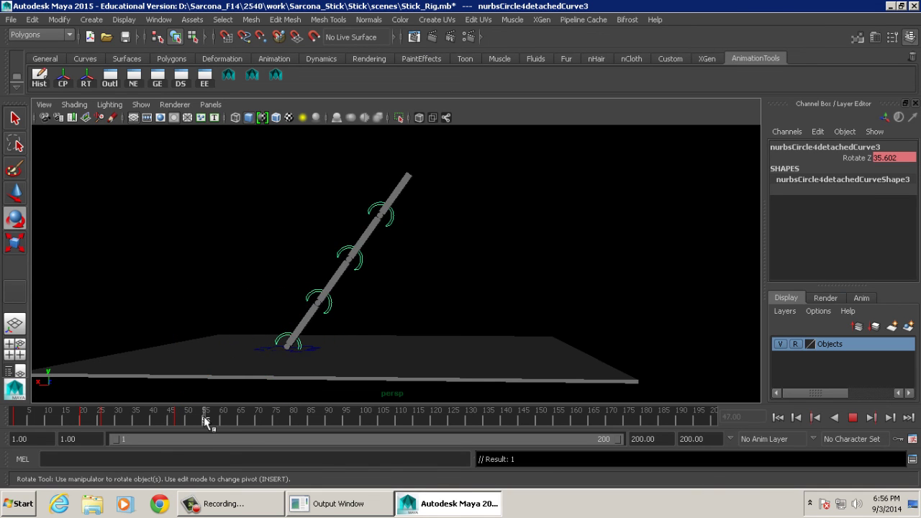
pyautogui.click(205, 420)
pyautogui.moveTo(344, 325); pyautogui.dragTo(263, 292)
pyautogui.press('s')
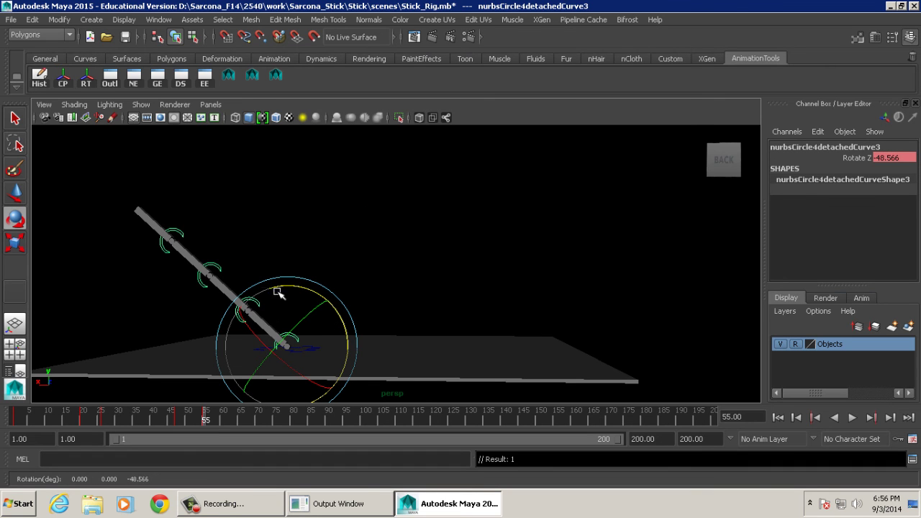
pyautogui.click(65, 407)
pyautogui.hotkey('alt', 'v')
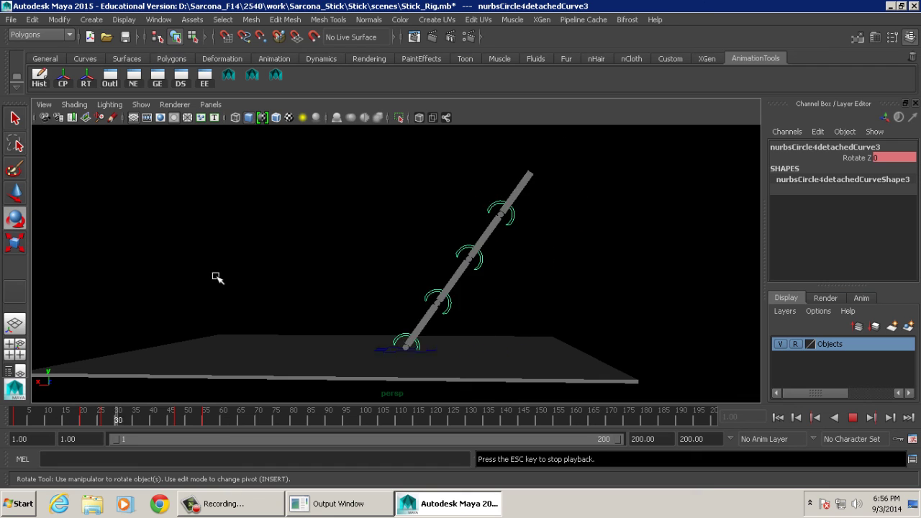
pyautogui.press('Escape')
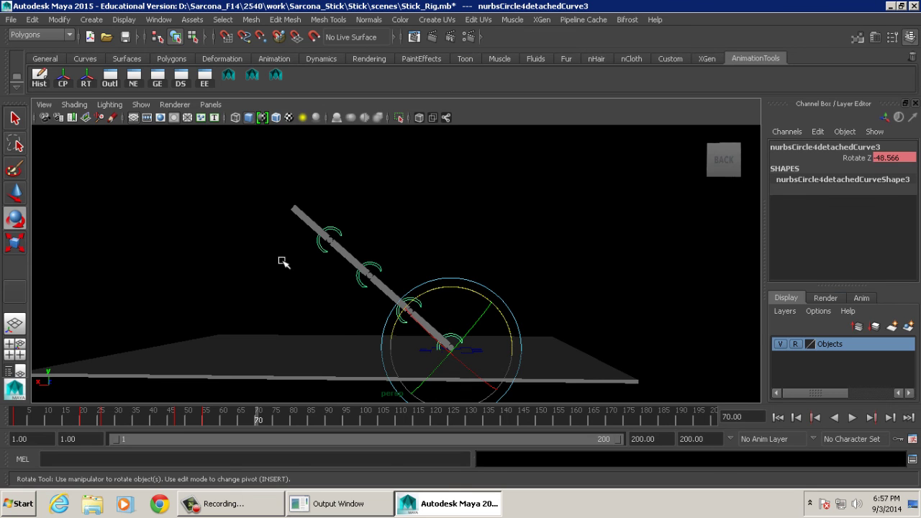
# Step: Select the second arc control from the base and key its Rotate Z at 0 on frame 4
pyautogui.click(420, 314)
pyautogui.click(421, 300)
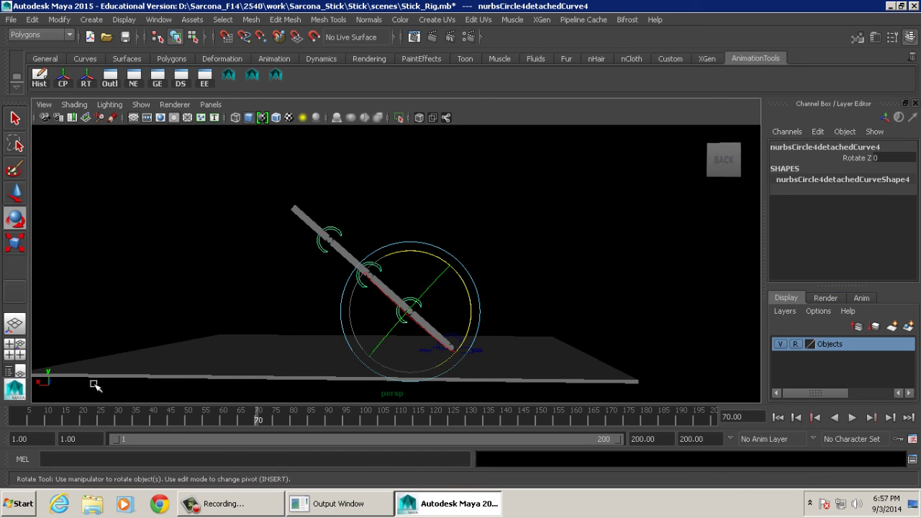
pyautogui.hotkey('alt', 'v')
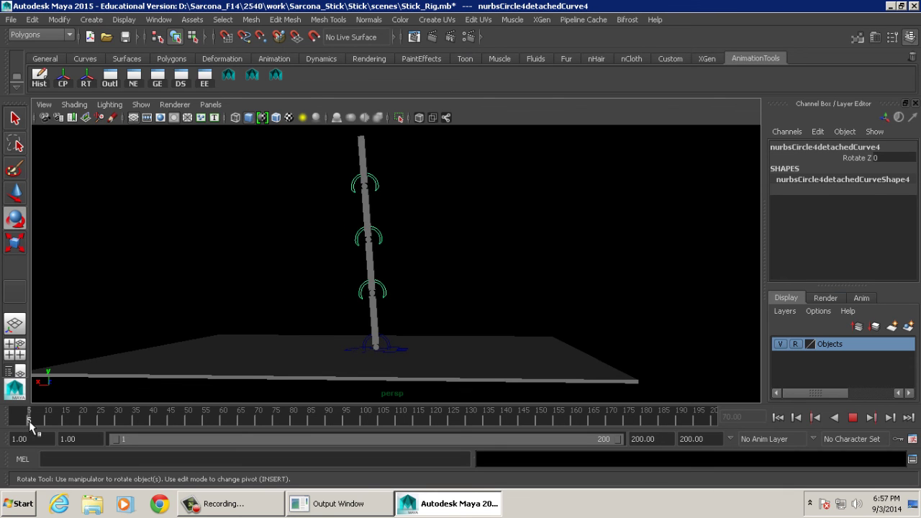
pyautogui.click(24, 423)
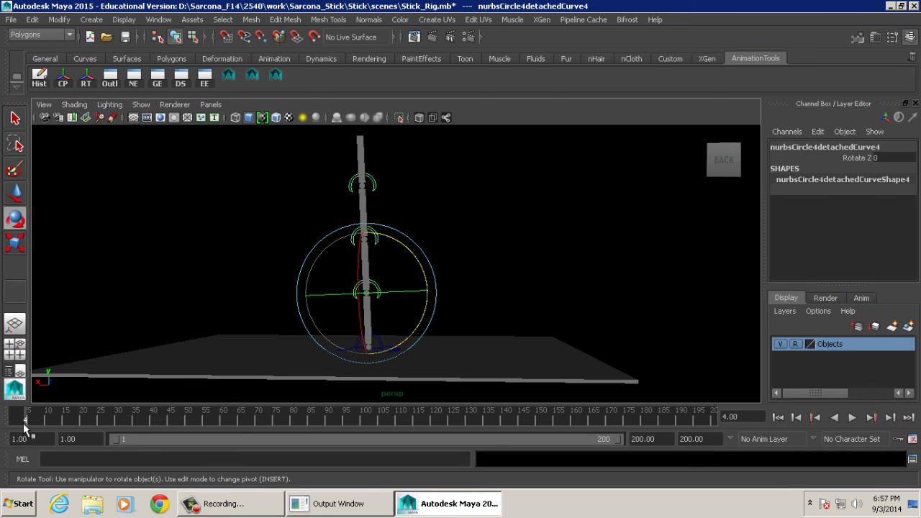
pyautogui.press('s')
# Step: Rotate the second arc control to about 32.4 degrees on Rotate Z at frame 29, then return to frame 1
pyautogui.moveTo(30, 423); pyautogui.dragTo(114, 422)
pyautogui.moveTo(478, 243); pyautogui.dragTo(508, 255)
pyautogui.moveTo(54, 418); pyautogui.dragTo(3, 418)
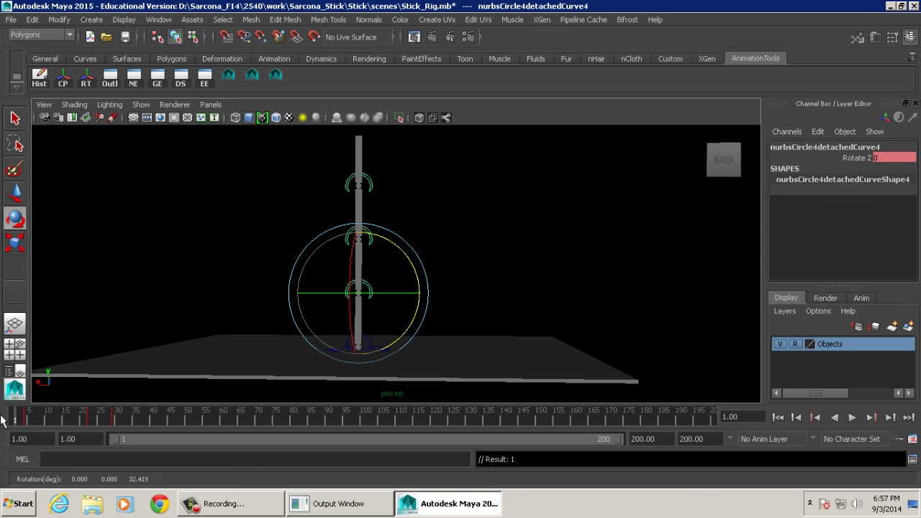
# Step: Inspect the second arc control's keys in the Dope Sheet and close it
pyautogui.click(181, 76)
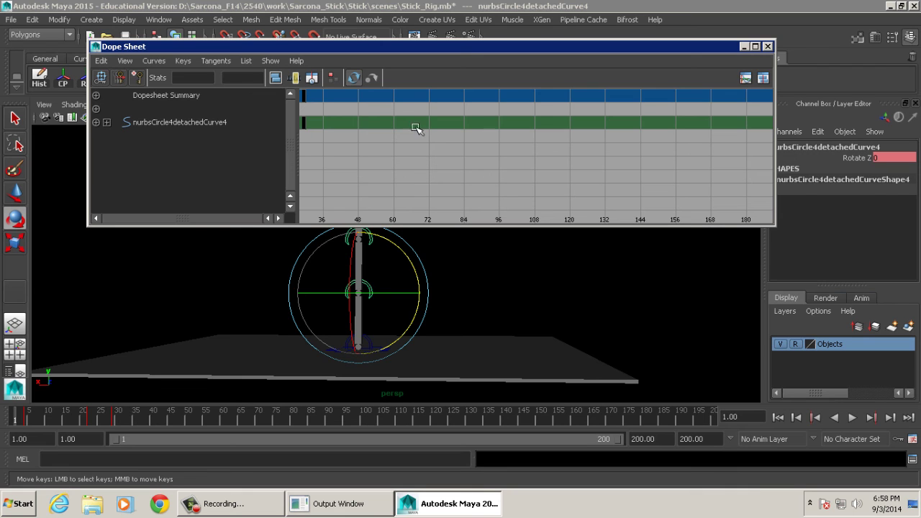
pyautogui.click(768, 46)
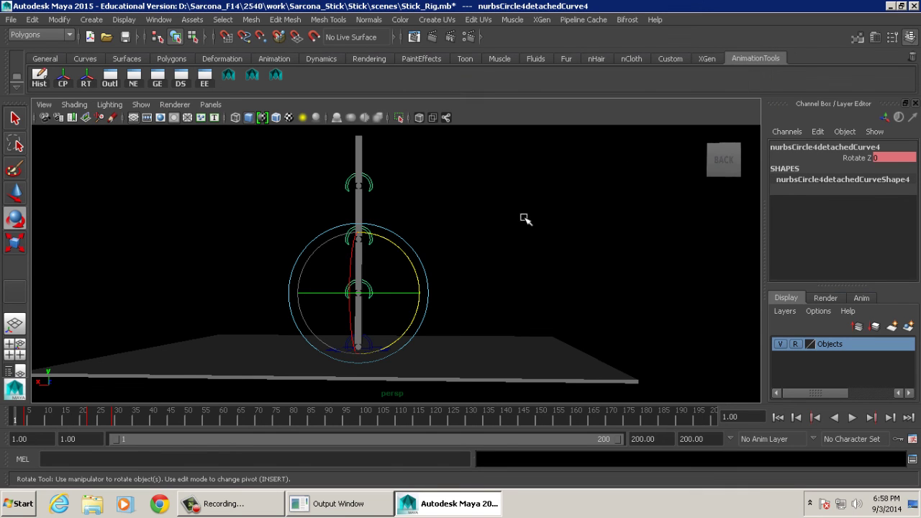